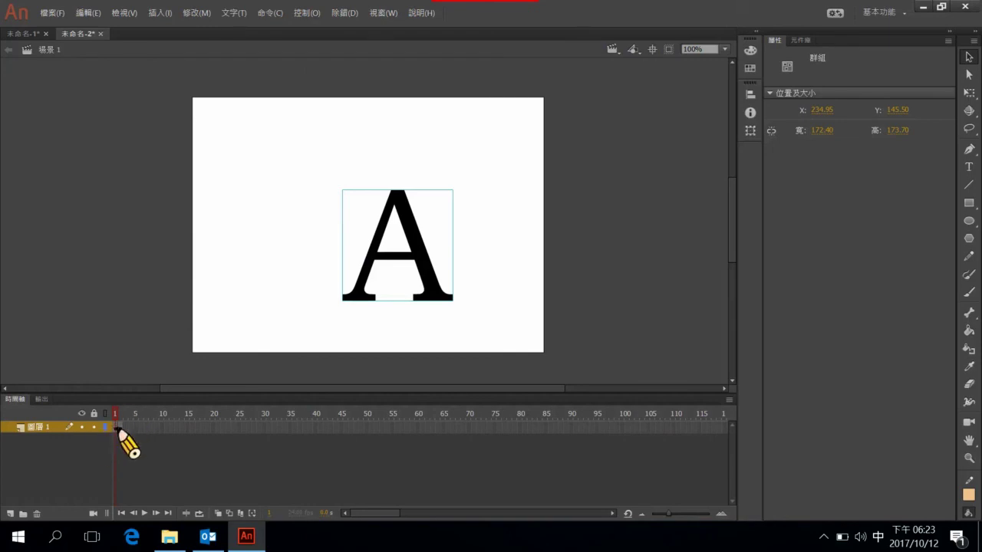
Step: Check the A and B keyframes on layer 圖層 1 and space them out so B starts at frame 30
{"action": "left_click", "coordinate": [116, 427]}
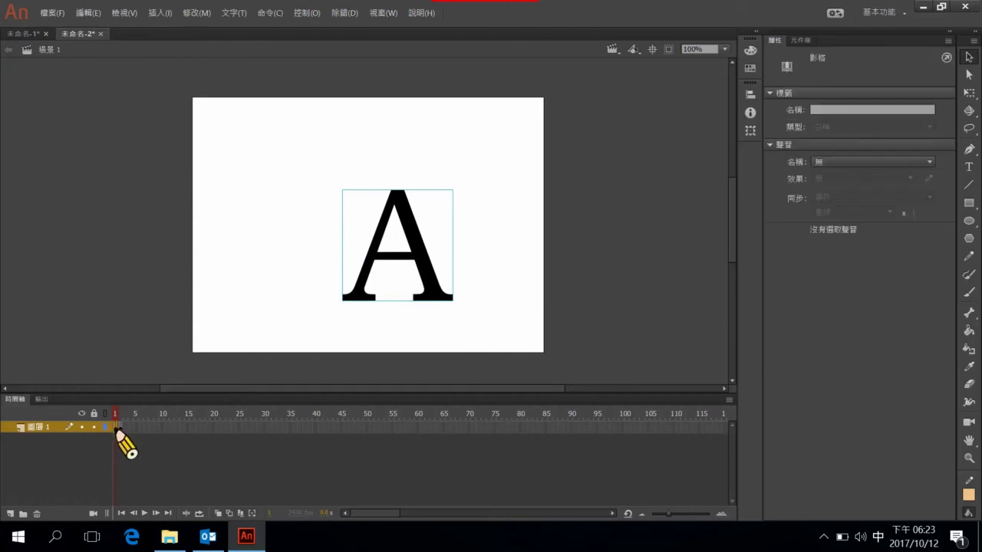
{"action": "left_click", "coordinate": [120, 428]}
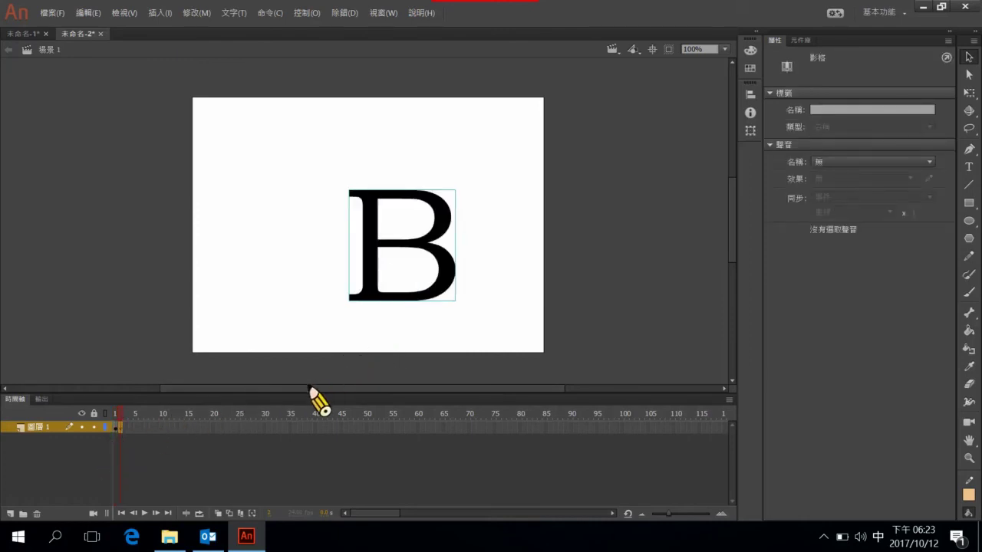
{"action": "left_click", "coordinate": [116, 428]}
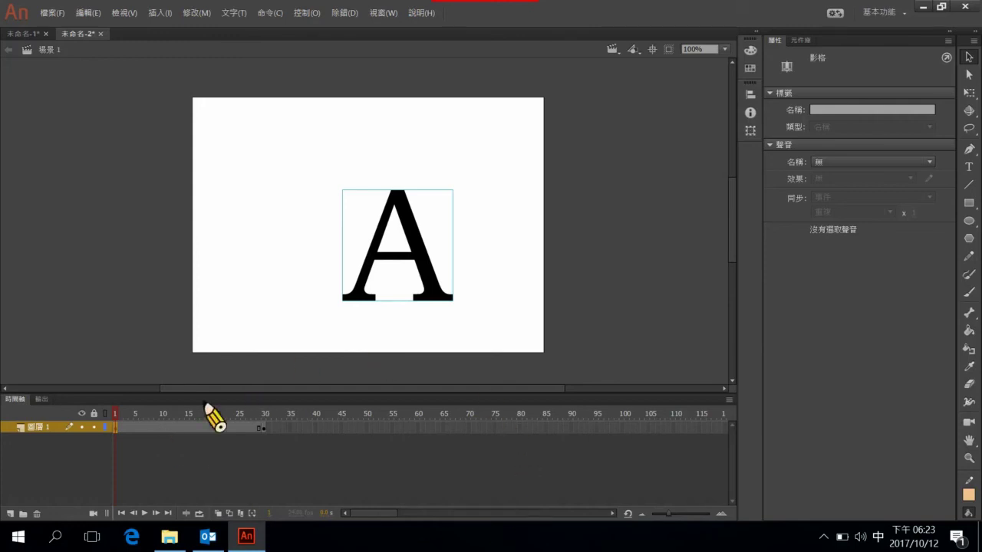
Step: Break apart the letter A on frame 1 twice, until it is a plain shape
{"action": "right_click", "coordinate": [116, 431]}
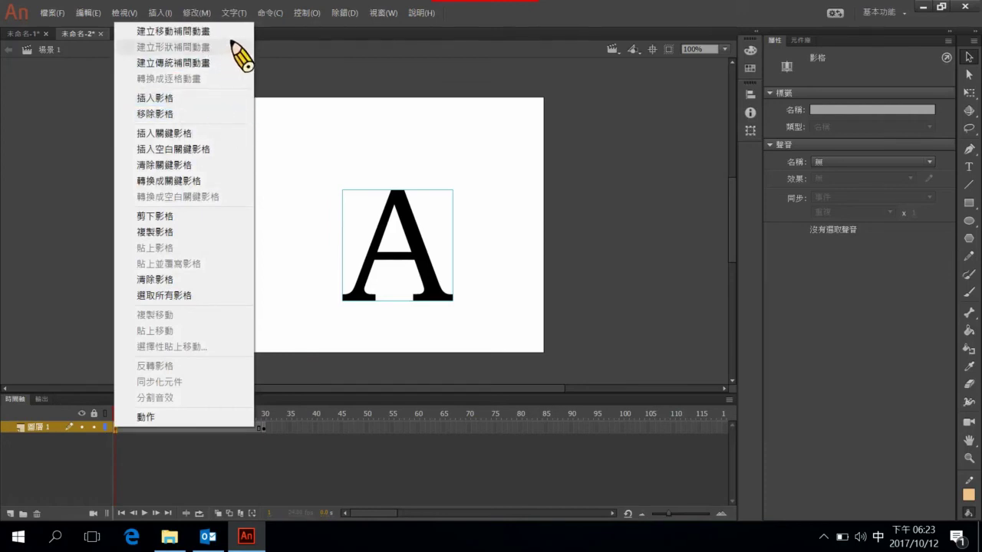
{"action": "left_click", "coordinate": [376, 227]}
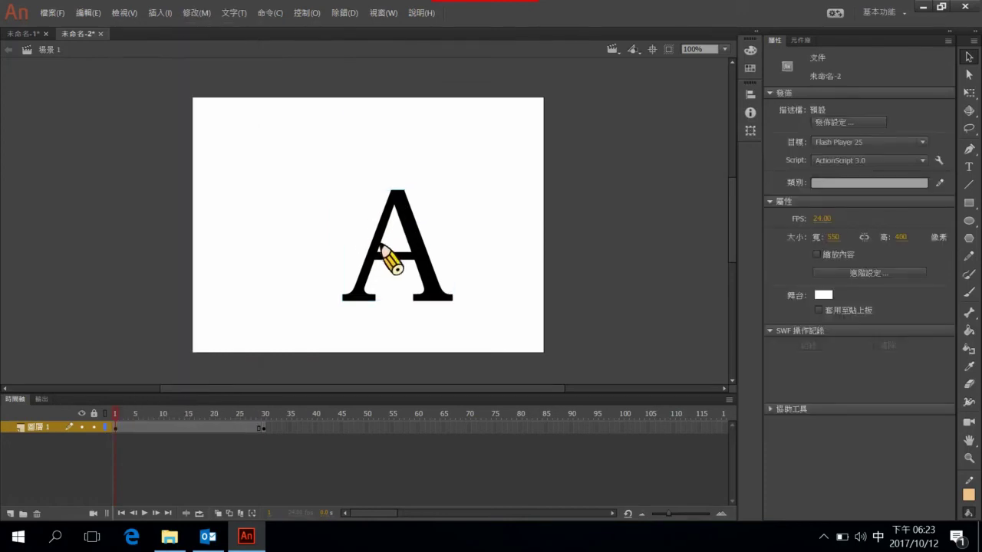
{"action": "left_click", "coordinate": [384, 247]}
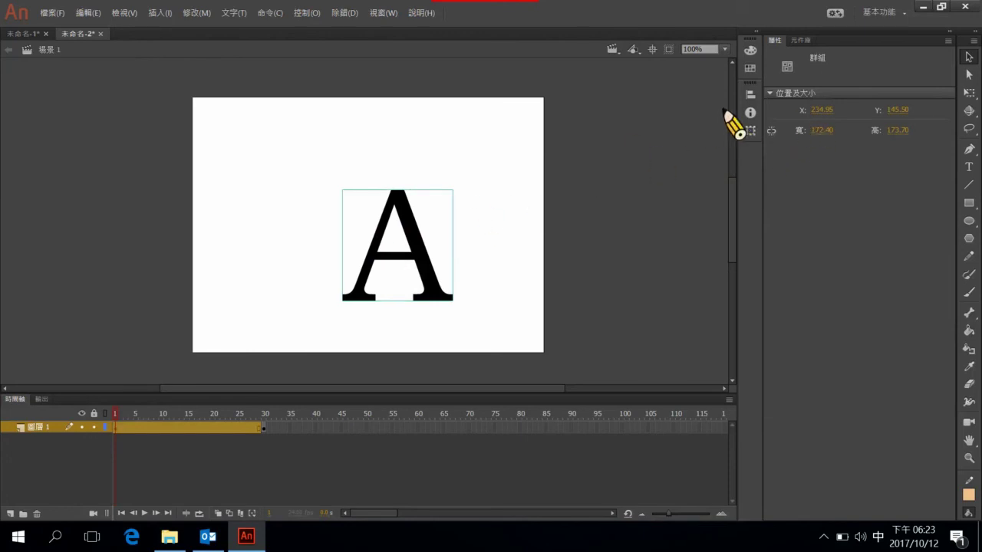
{"action": "right_click", "coordinate": [381, 254]}
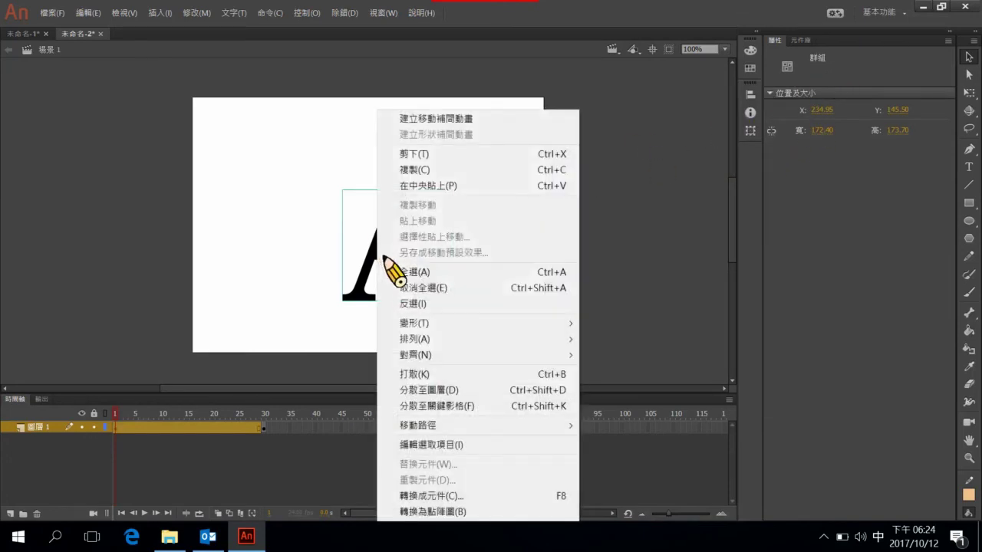
{"action": "left_click", "coordinate": [442, 375]}
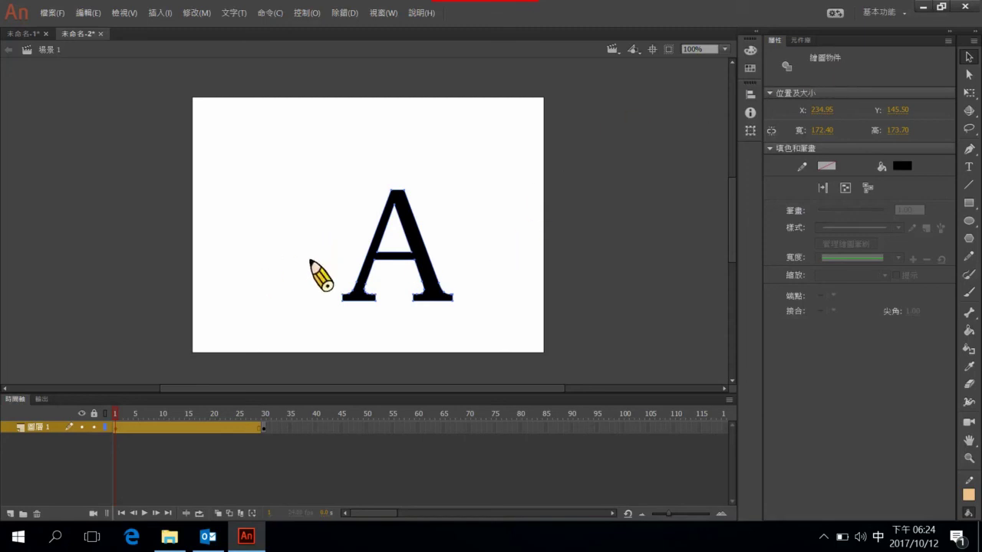
{"action": "right_click", "coordinate": [375, 259]}
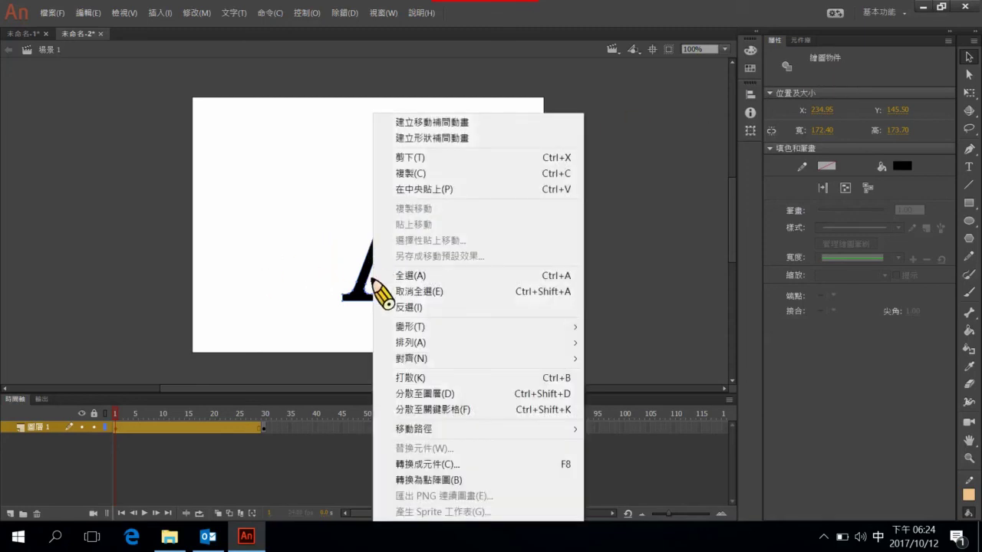
{"action": "left_click", "coordinate": [418, 378]}
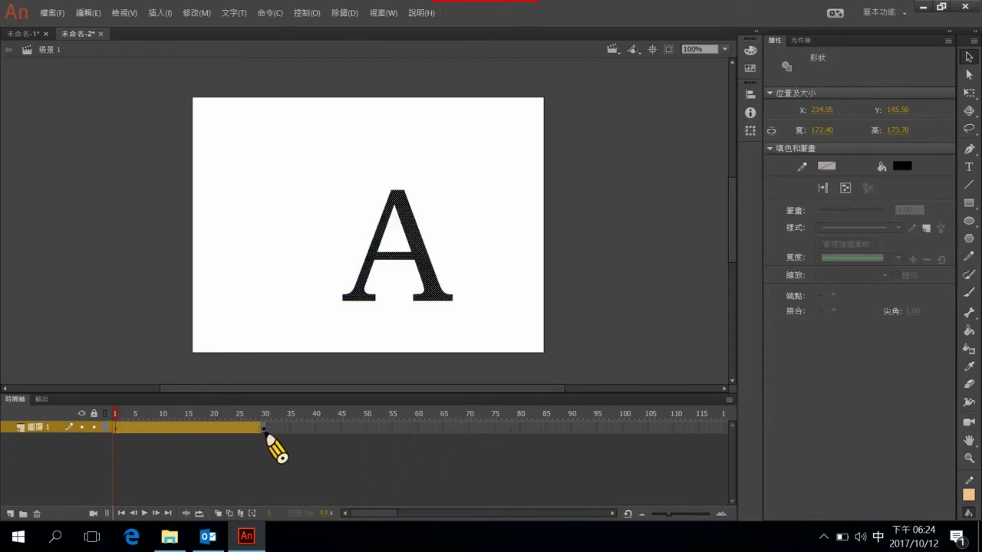
Step: Break apart the letter B on frame 30 twice, until it is a plain shape
{"action": "left_click", "coordinate": [263, 428]}
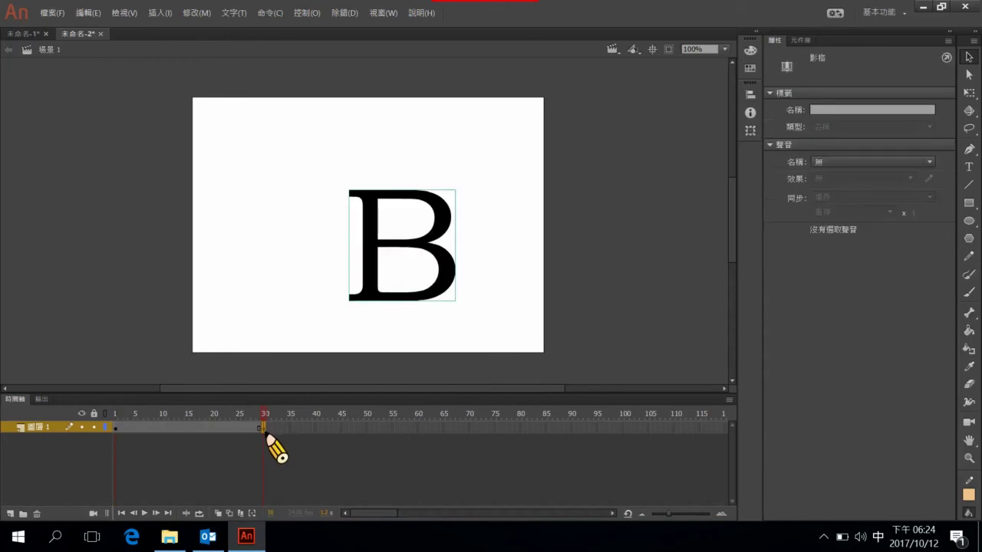
{"action": "right_click", "coordinate": [381, 274]}
{"action": "left_click", "coordinate": [431, 376]}
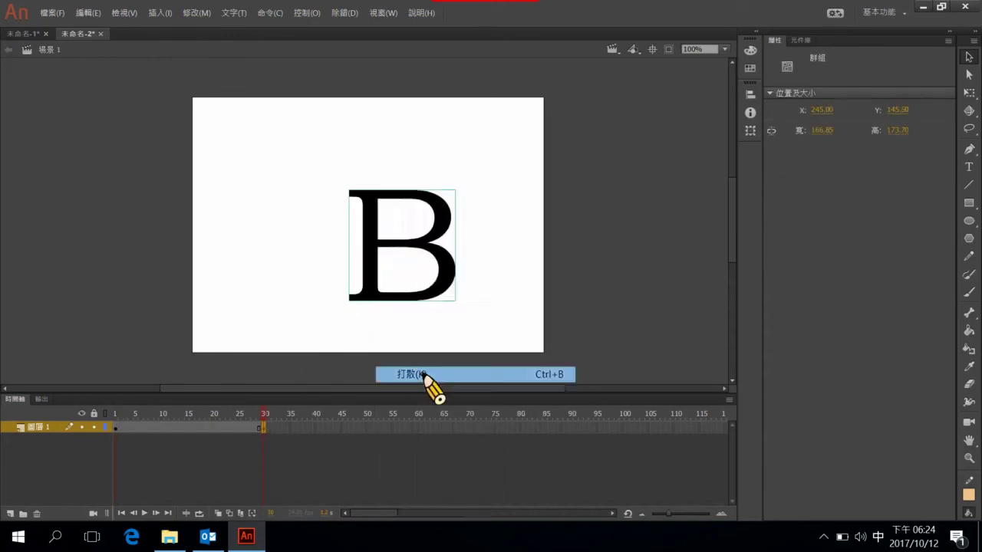
{"action": "right_click", "coordinate": [376, 253]}
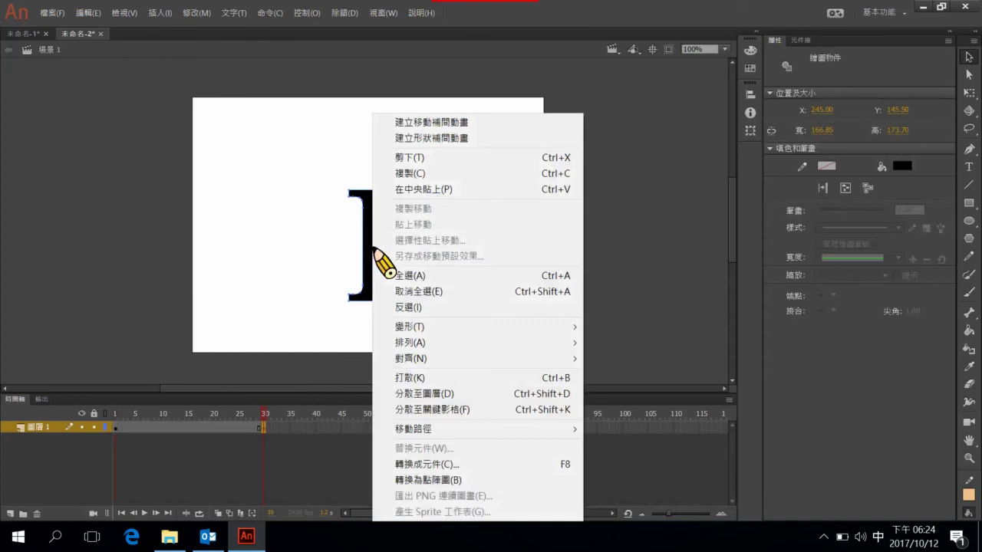
{"action": "left_click", "coordinate": [435, 380]}
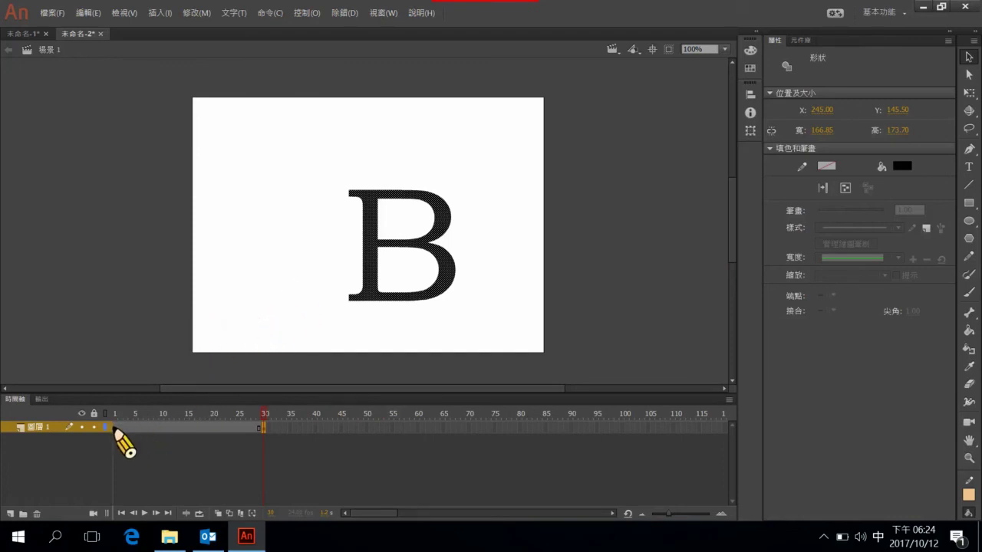
Step: Create a shape tween from frame 1 to frame 30 on layer 圖層 1 and play the animation
{"action": "left_click", "coordinate": [116, 429]}
{"action": "right_click", "coordinate": [117, 430]}
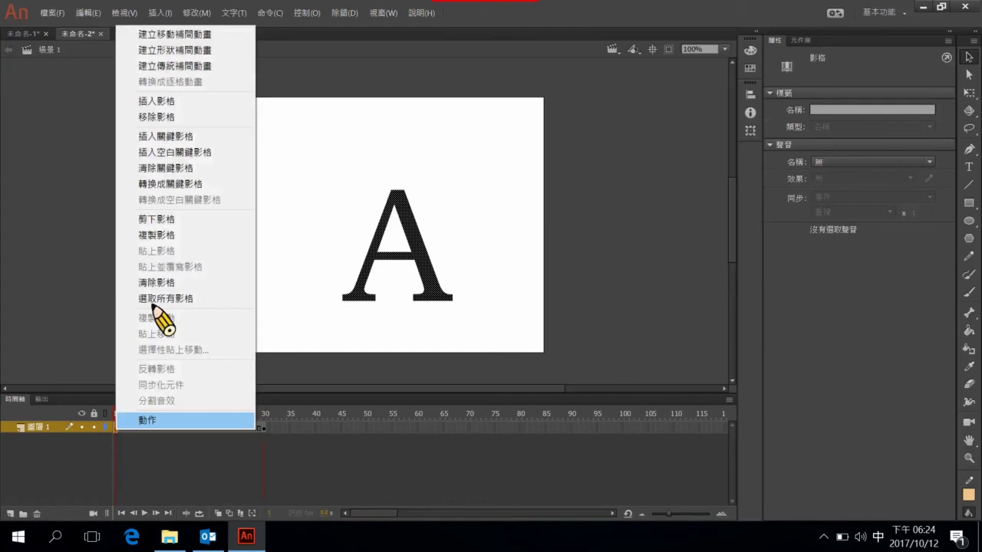
{"action": "left_click", "coordinate": [175, 50]}
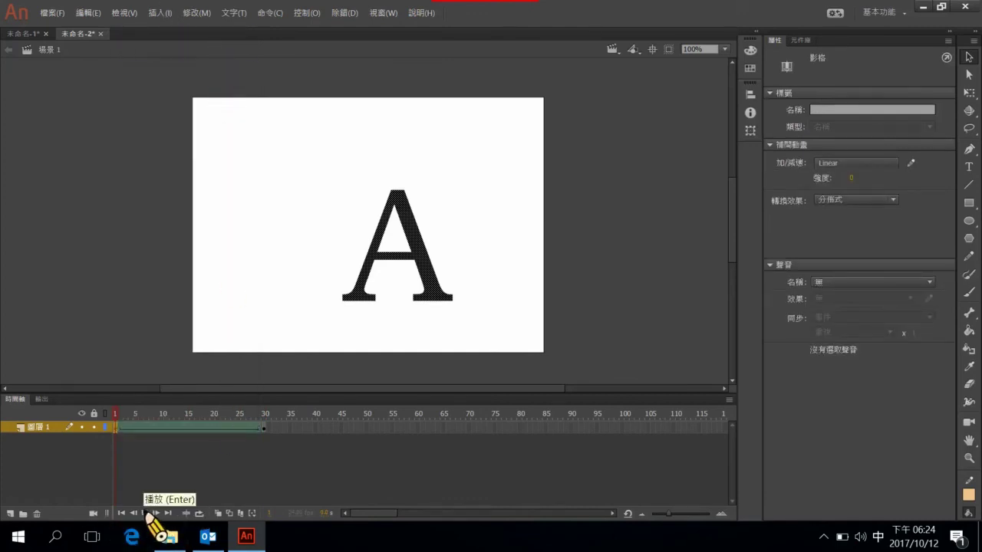
{"action": "left_click", "coordinate": [146, 514]}
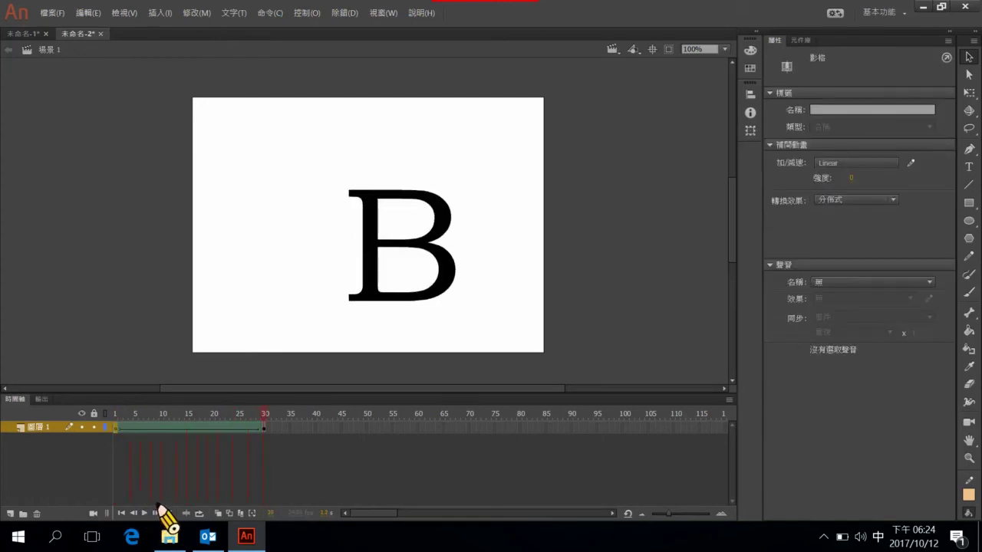
Step: Change the fill of the B shape on frame 30 to purple and play the animation
{"action": "left_click", "coordinate": [266, 428]}
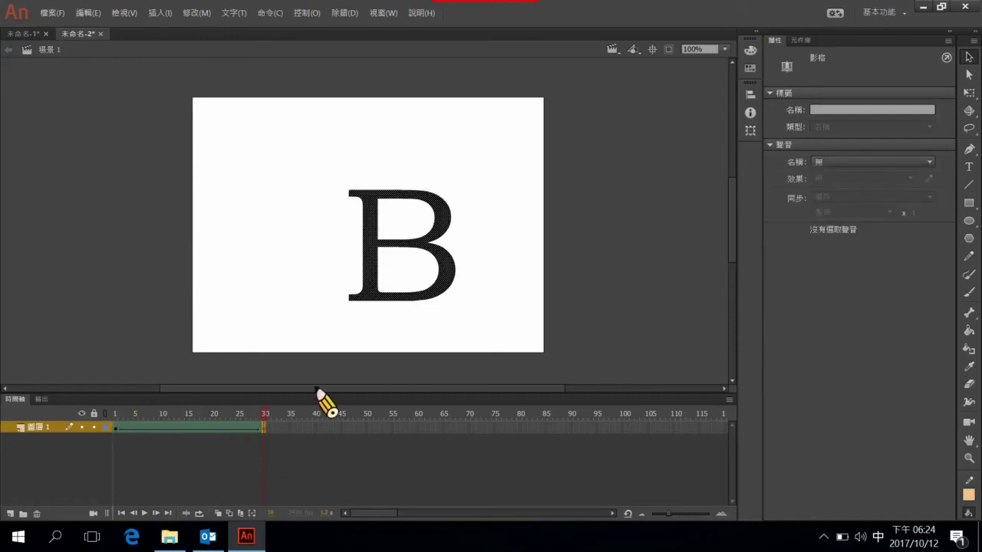
{"action": "left_click", "coordinate": [374, 254]}
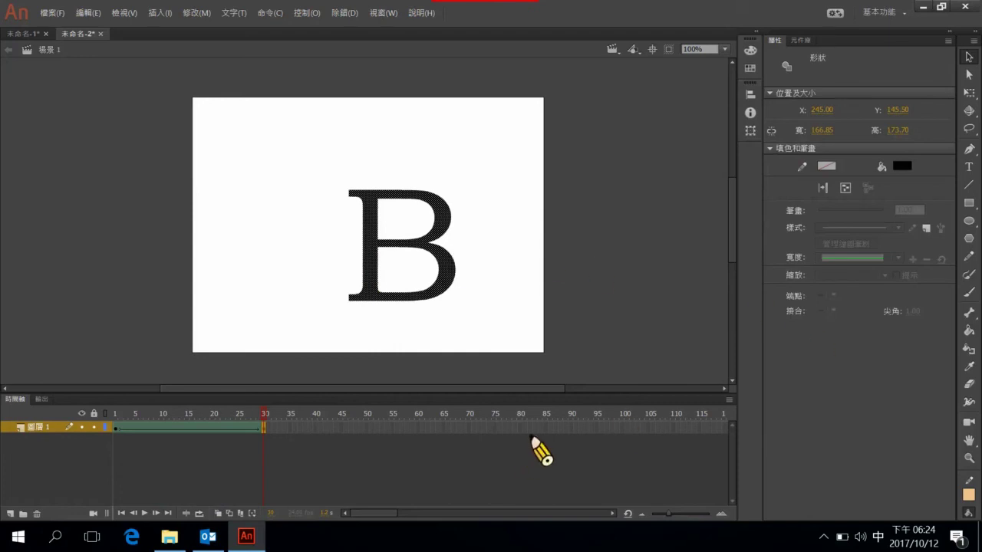
{"action": "left_click", "coordinate": [604, 345]}
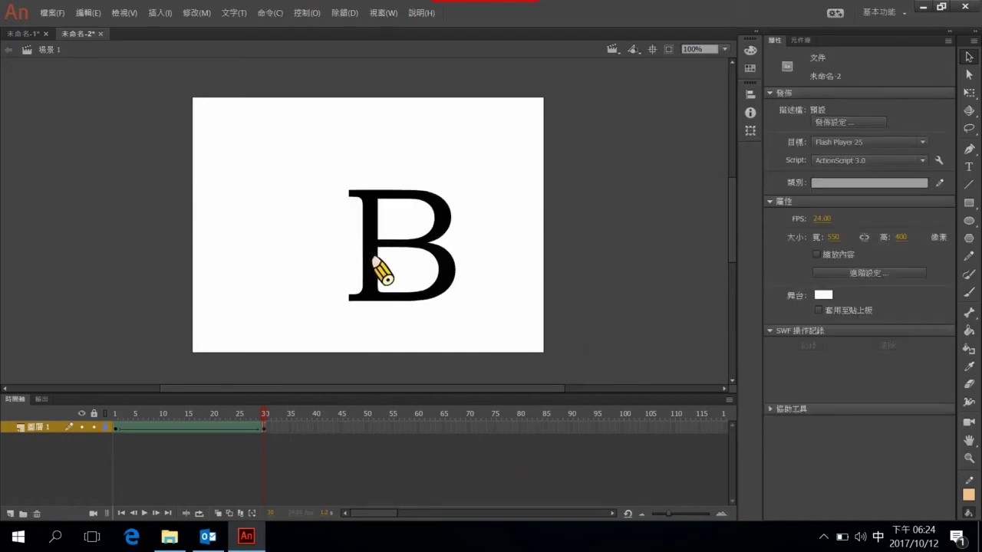
{"action": "left_click", "coordinate": [442, 259]}
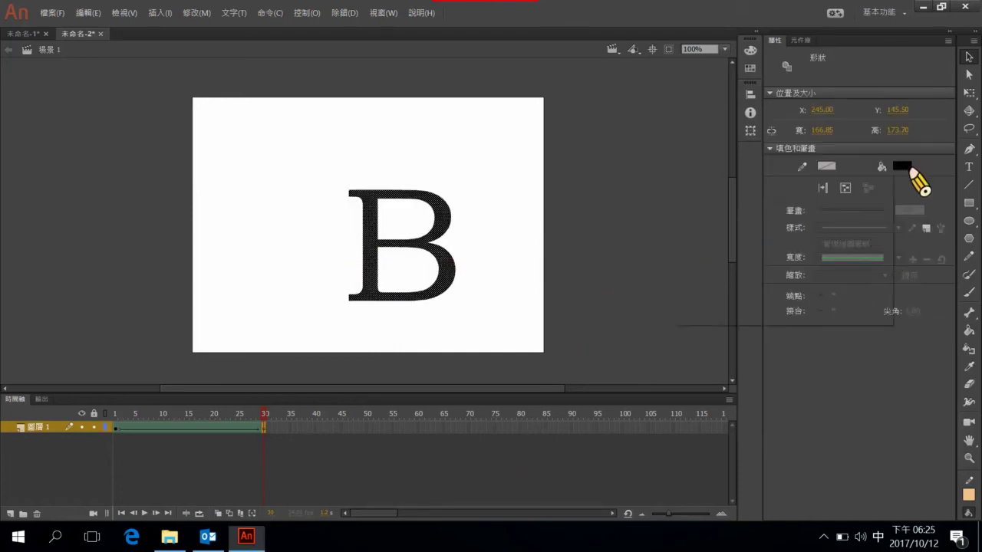
{"action": "left_click", "coordinate": [903, 167]}
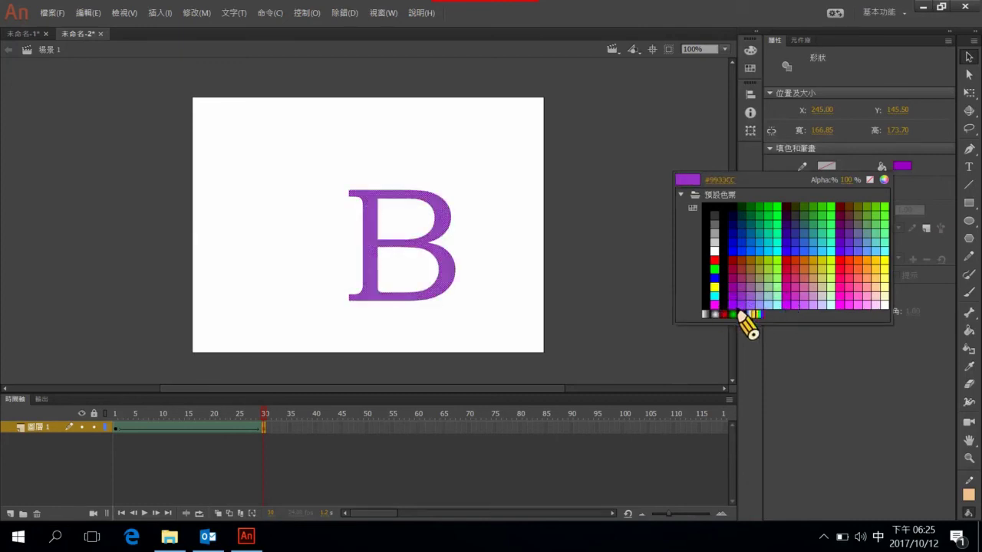
{"action": "left_click", "coordinate": [737, 304]}
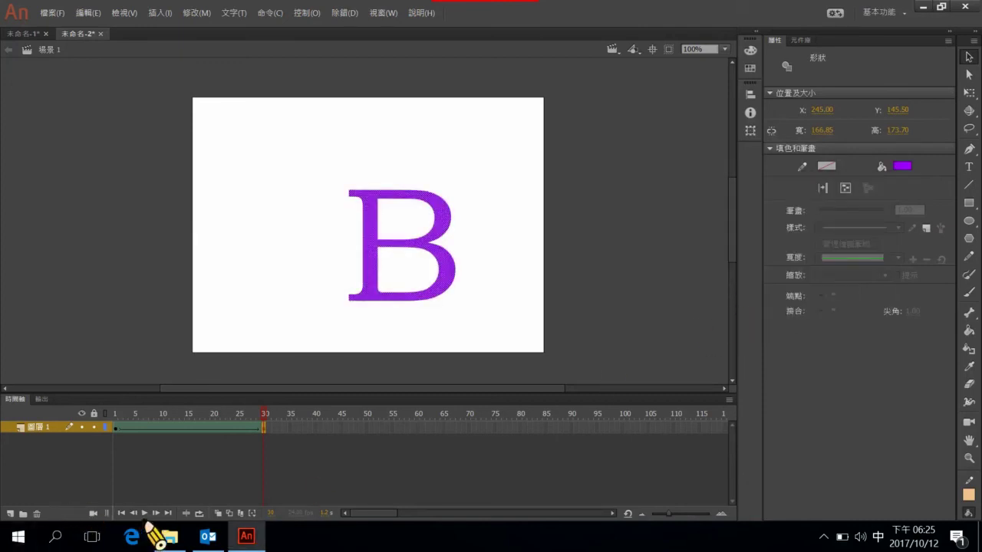
{"action": "left_click", "coordinate": [146, 513]}
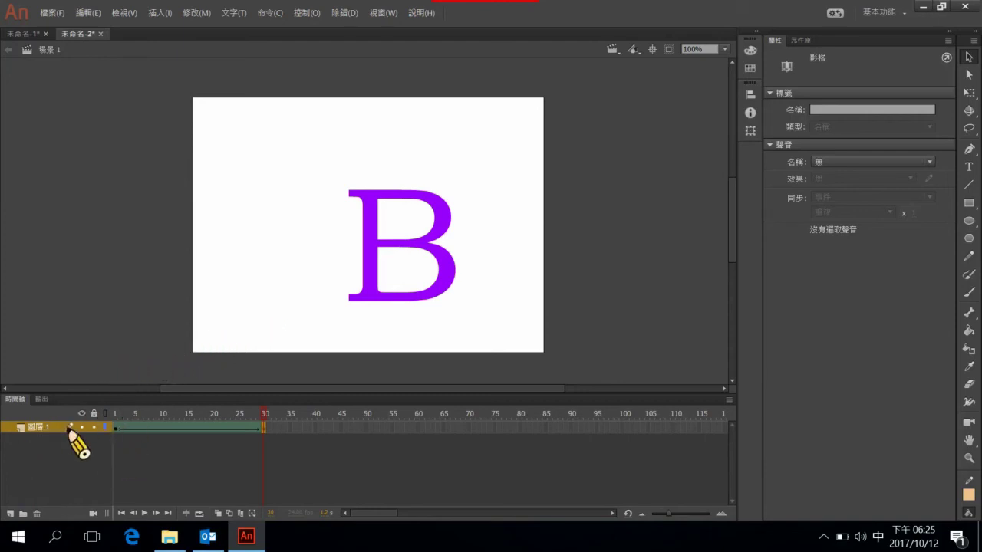
Step: Hide layer 圖層 1 and add a new layer above it, selecting the new layer's first frame
{"action": "left_click", "coordinate": [81, 427]}
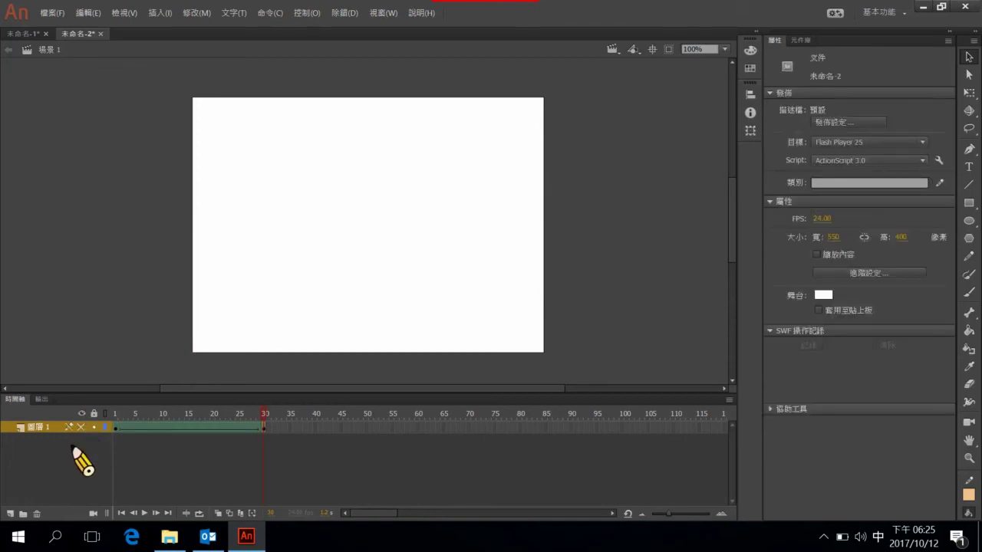
{"action": "left_click", "coordinate": [10, 514]}
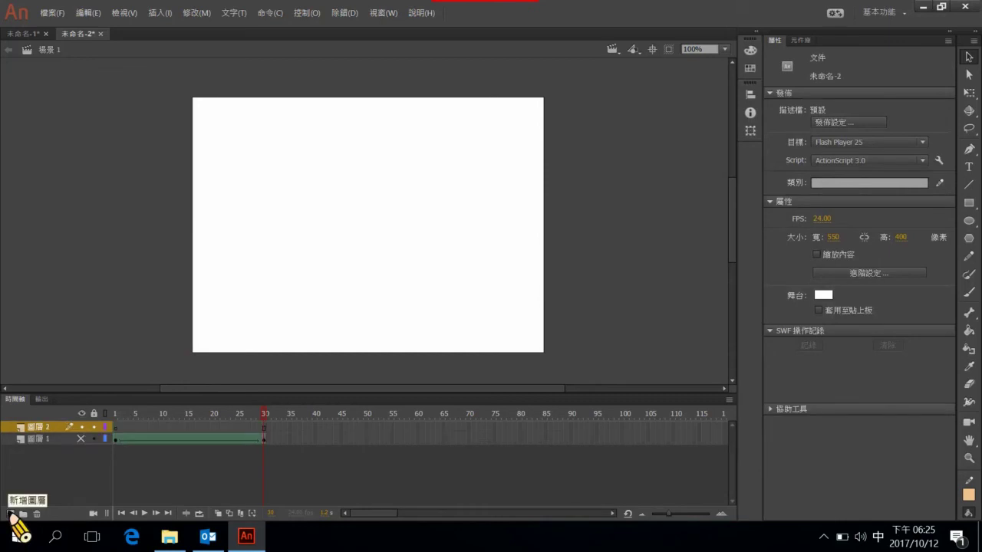
{"action": "left_click", "coordinate": [116, 433]}
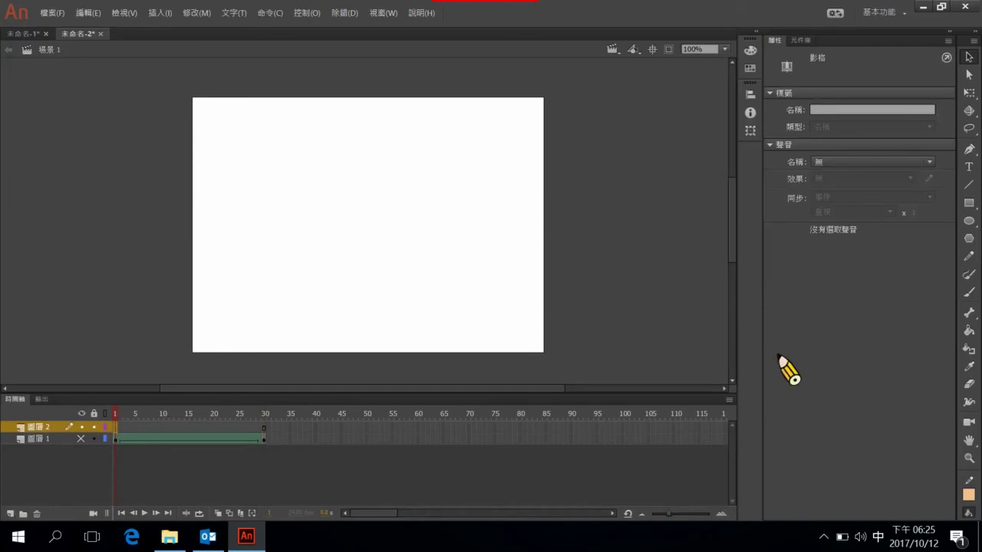
Step: Set the Pencil tool's stroke color to dark blue
{"action": "left_click", "coordinate": [970, 256]}
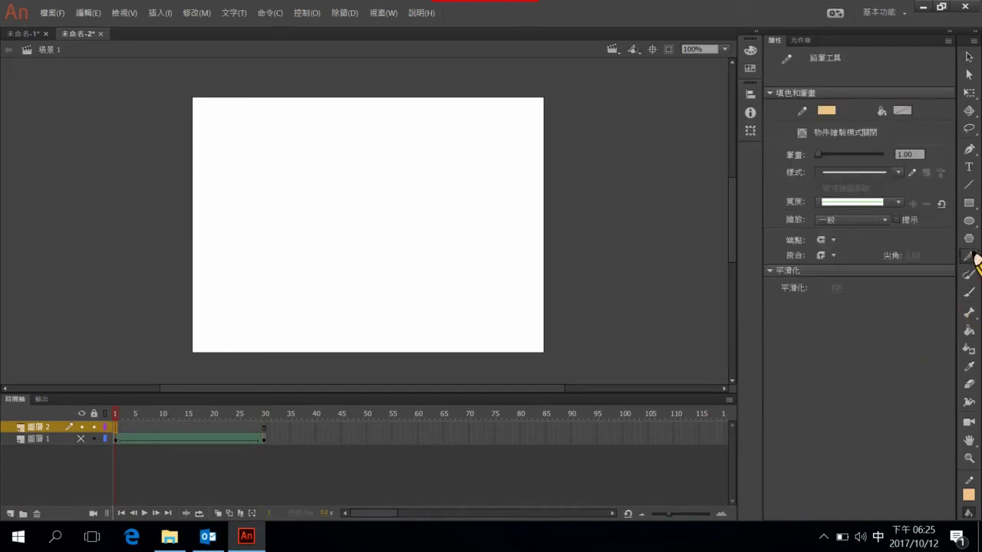
{"action": "left_click", "coordinate": [829, 112]}
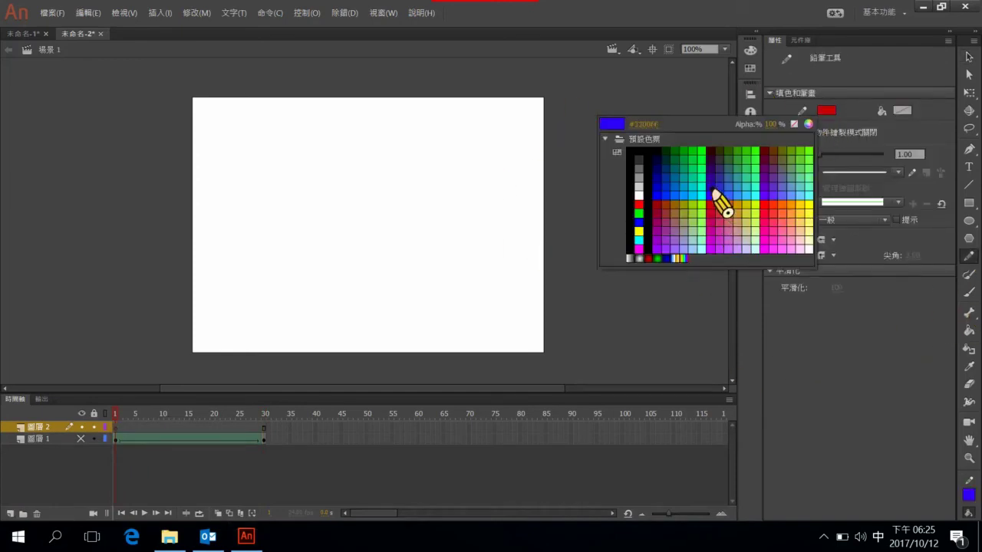
{"action": "left_click", "coordinate": [720, 178]}
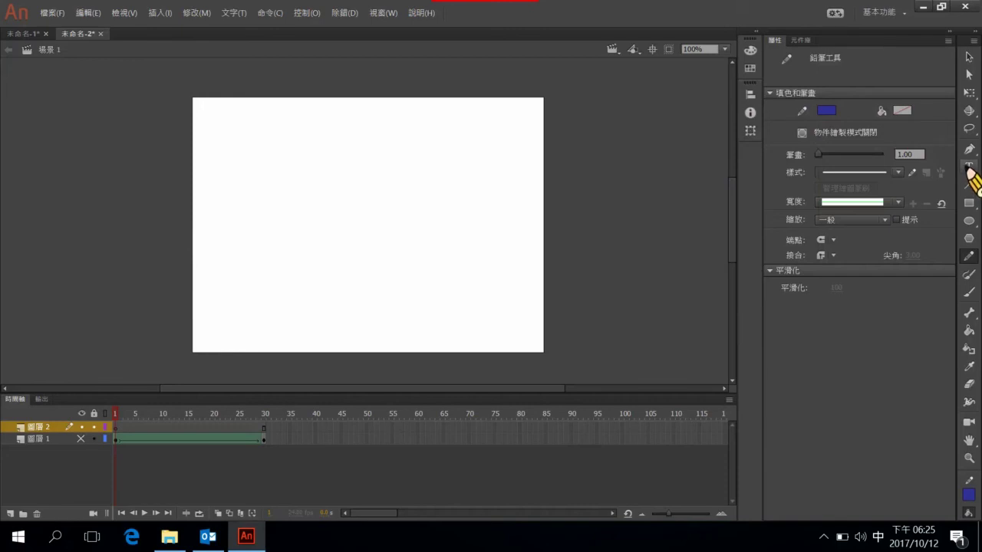
Step: Add the static text letter A to frame 1 of layer 圖層 2 and convert that layer's frame 30 to a keyframe
{"action": "left_click", "coordinate": [968, 166]}
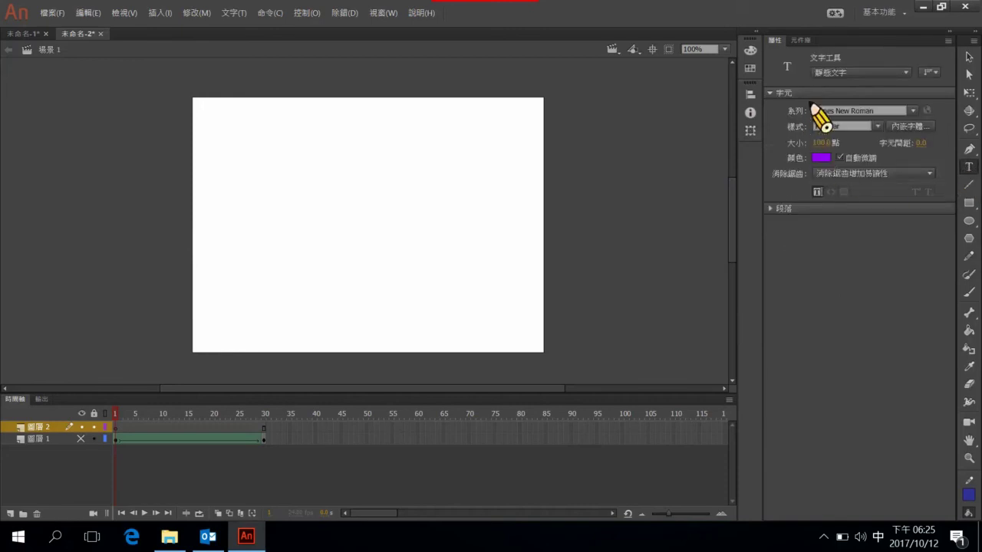
{"action": "left_click", "coordinate": [276, 227]}
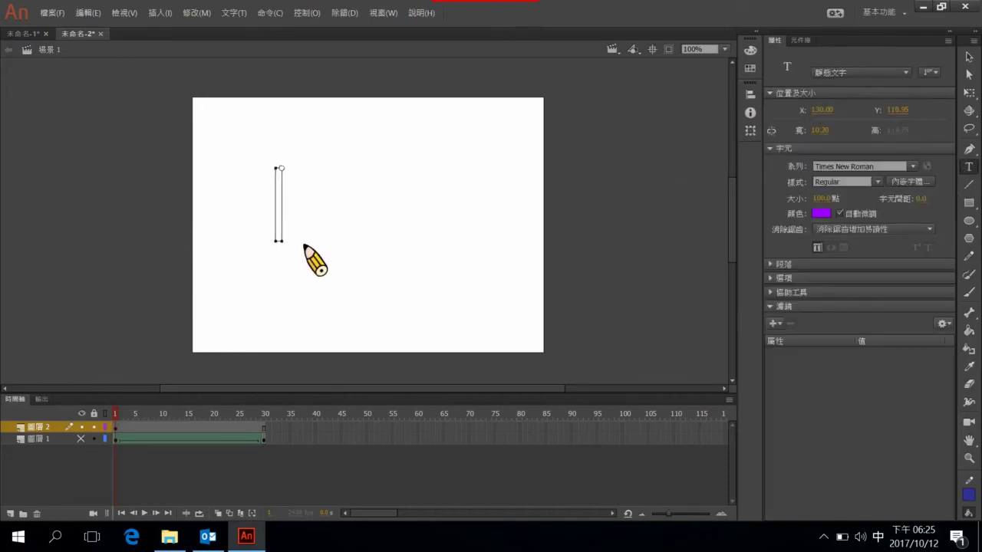
{"action": "type", "text": "A"}
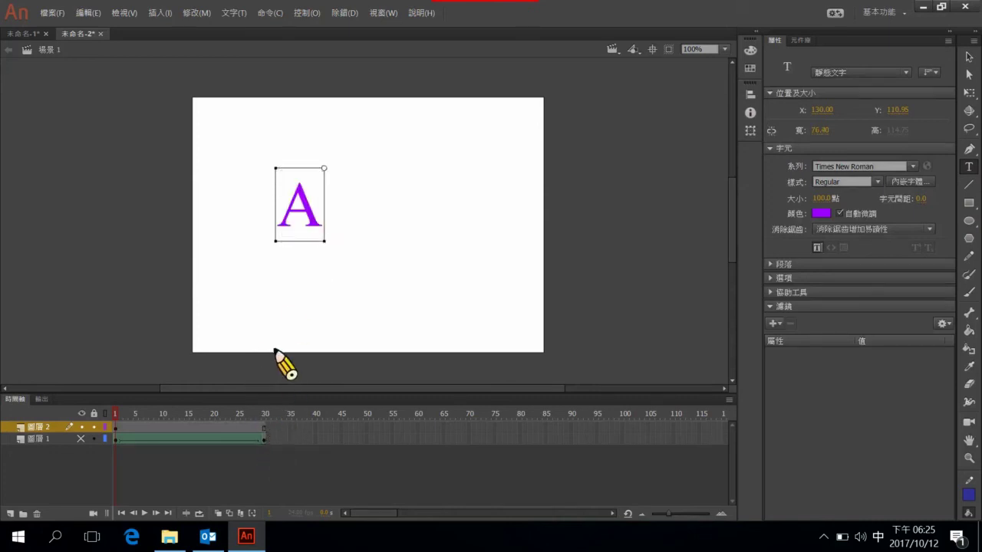
{"action": "right_click", "coordinate": [265, 428]}
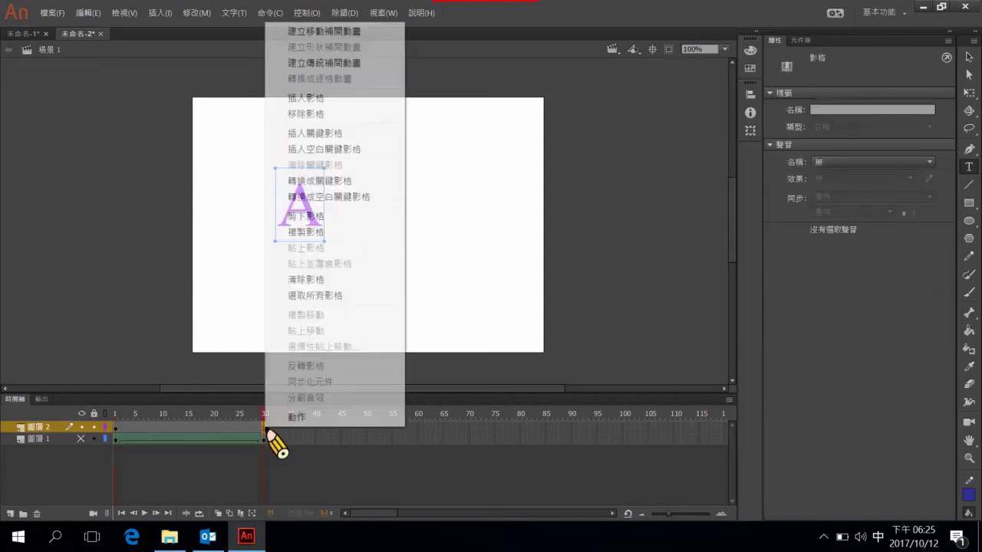
{"action": "left_click", "coordinate": [328, 181]}
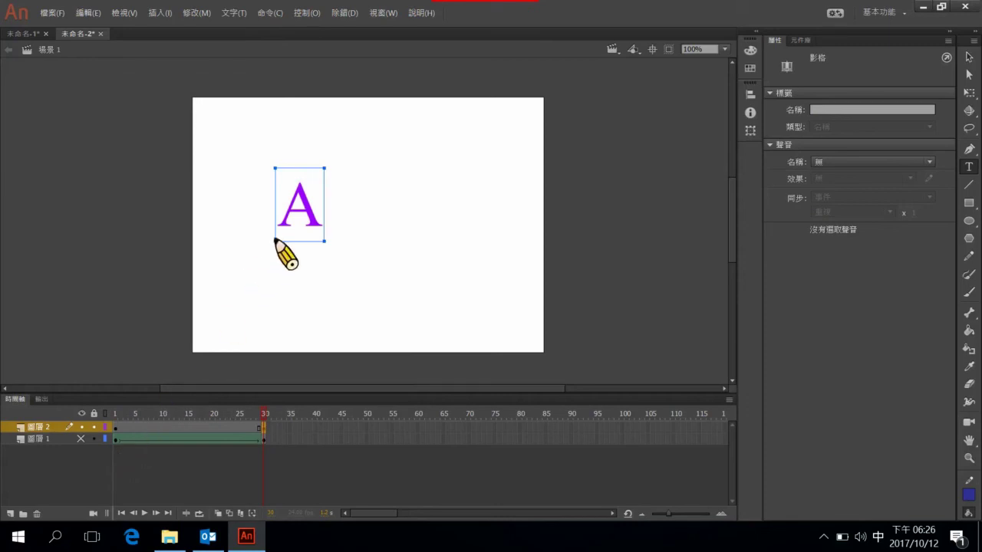
Step: Move the letter A on frame 30 of layer 圖層 2 horizontally to about X 449, near the stage's right edge
{"action": "left_click_drag", "start_coordinate": [292, 221], "coordinate": [324, 223]}
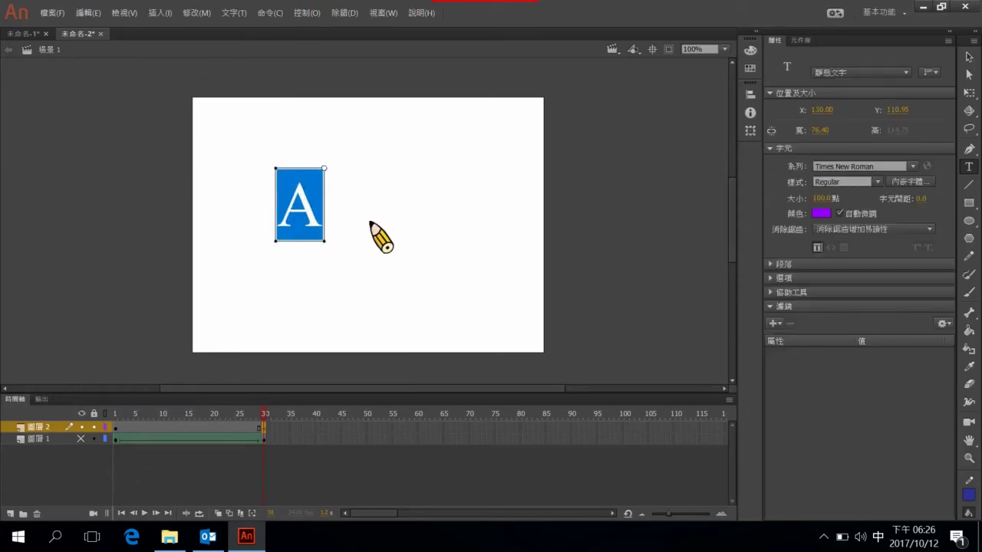
{"action": "key", "text": "Escape"}
{"action": "left_click", "coordinate": [303, 204]}
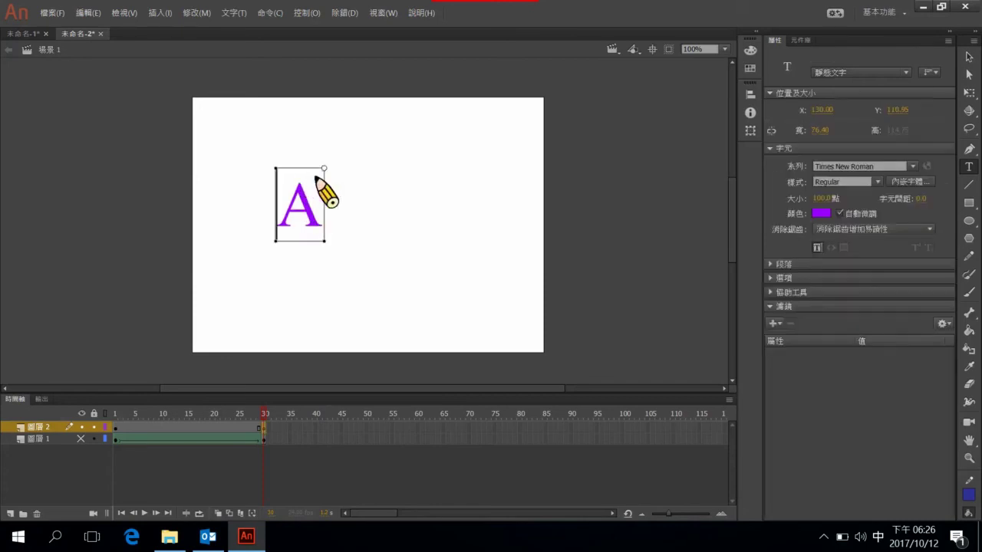
{"action": "key", "text": "ctrl+a"}
{"action": "left_click", "coordinate": [968, 57]}
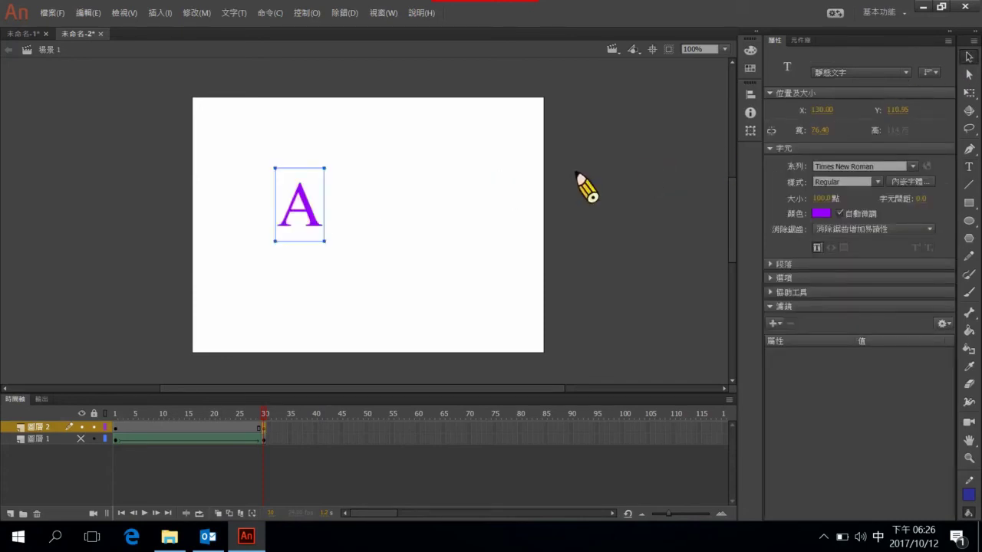
{"action": "left_click_drag", "start_coordinate": [302, 214], "coordinate": [508, 206]}
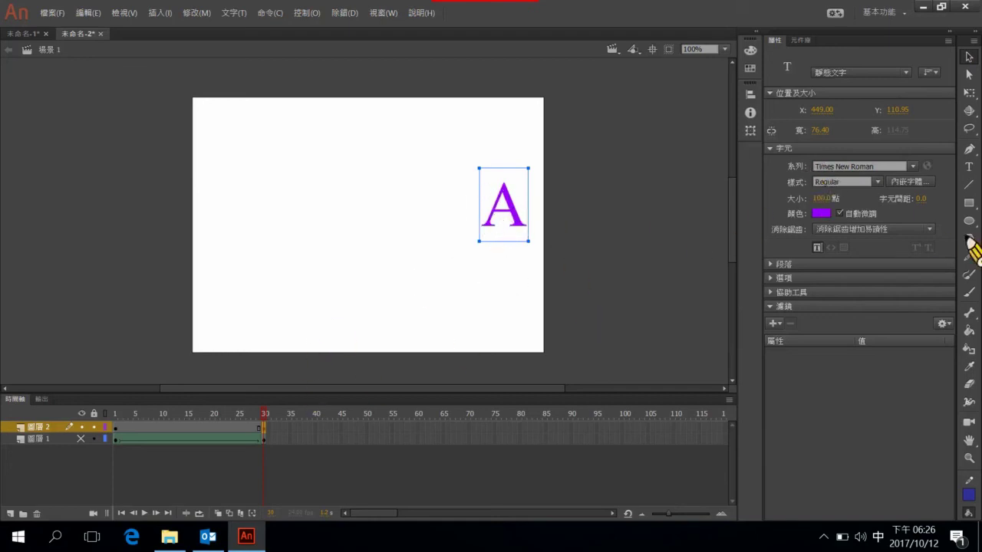
Step: Replace the letter A on frame 30 with B and set its text color to blue
{"action": "left_click", "coordinate": [969, 167]}
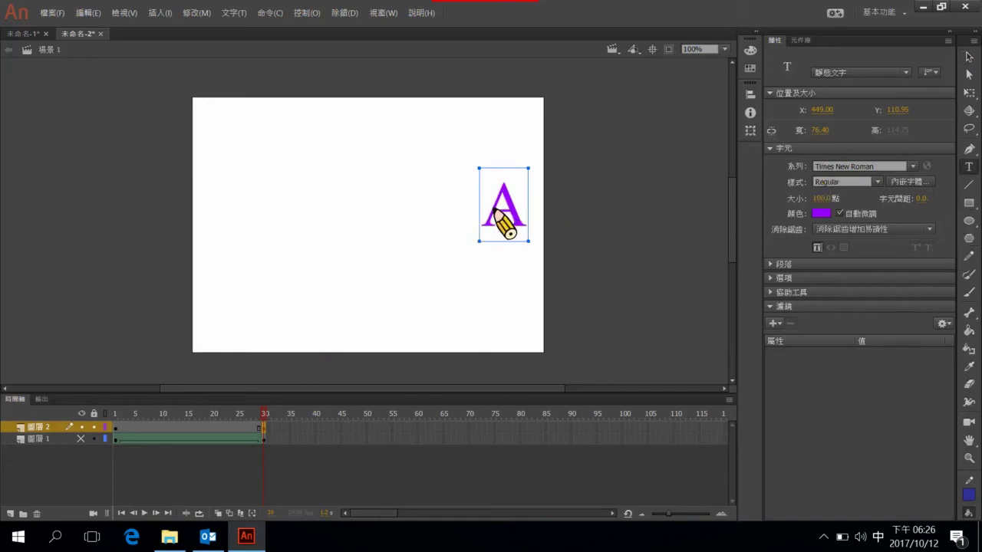
{"action": "double_click", "coordinate": [507, 209]}
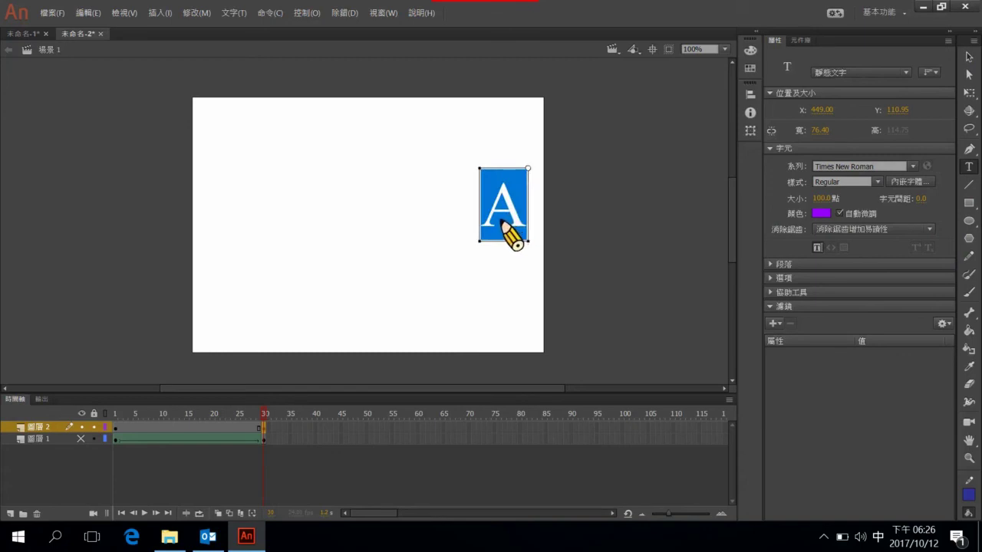
{"action": "type", "text": "B"}
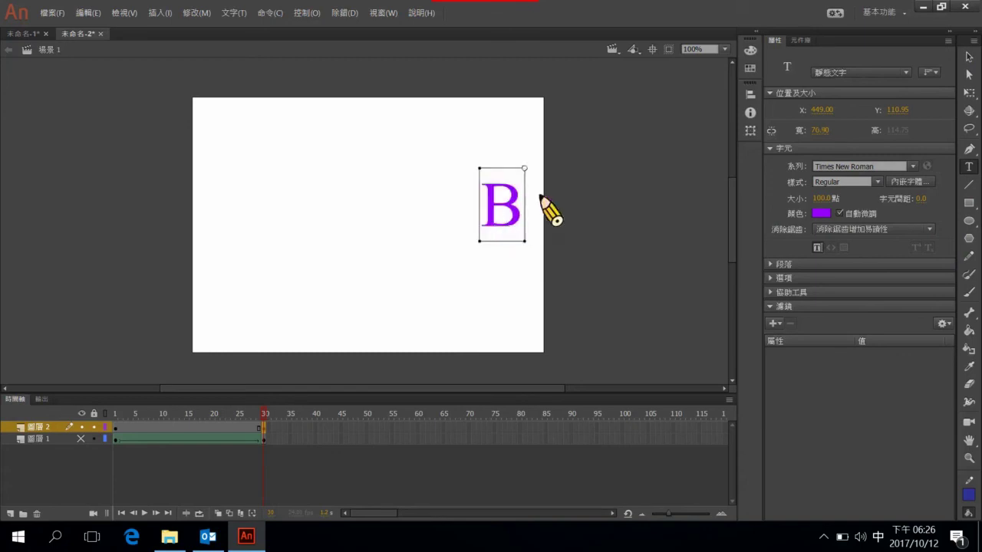
{"action": "double_click", "coordinate": [518, 210]}
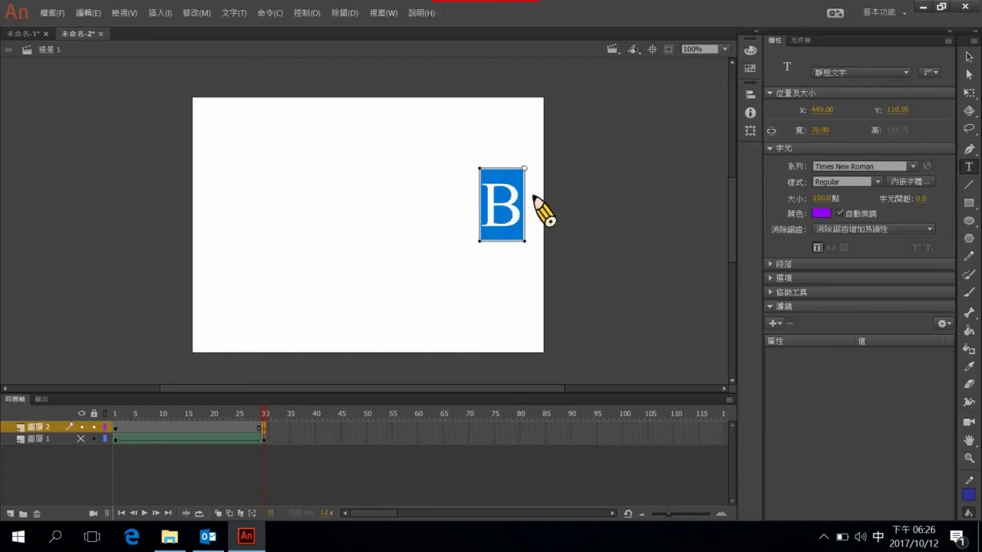
{"action": "left_click", "coordinate": [820, 213]}
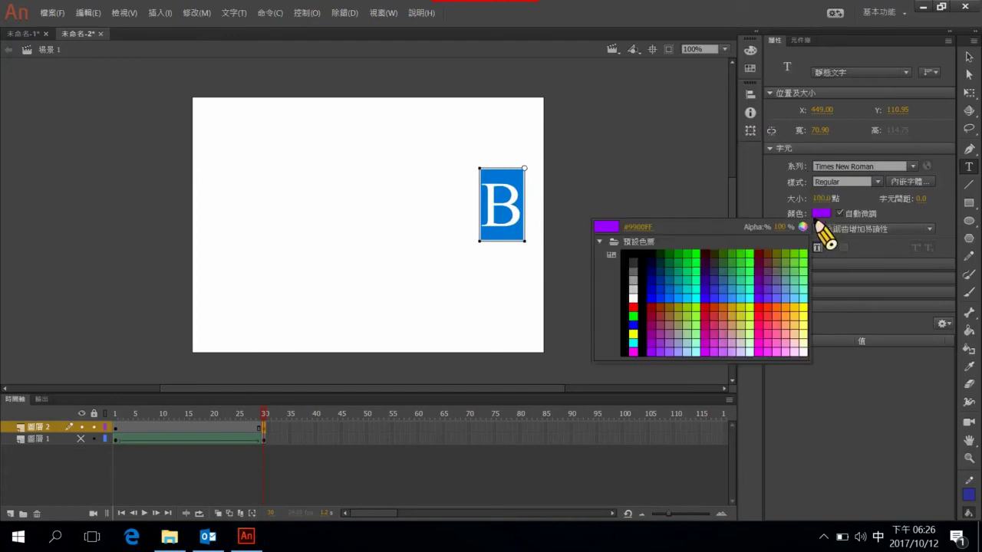
{"action": "left_click", "coordinate": [657, 305]}
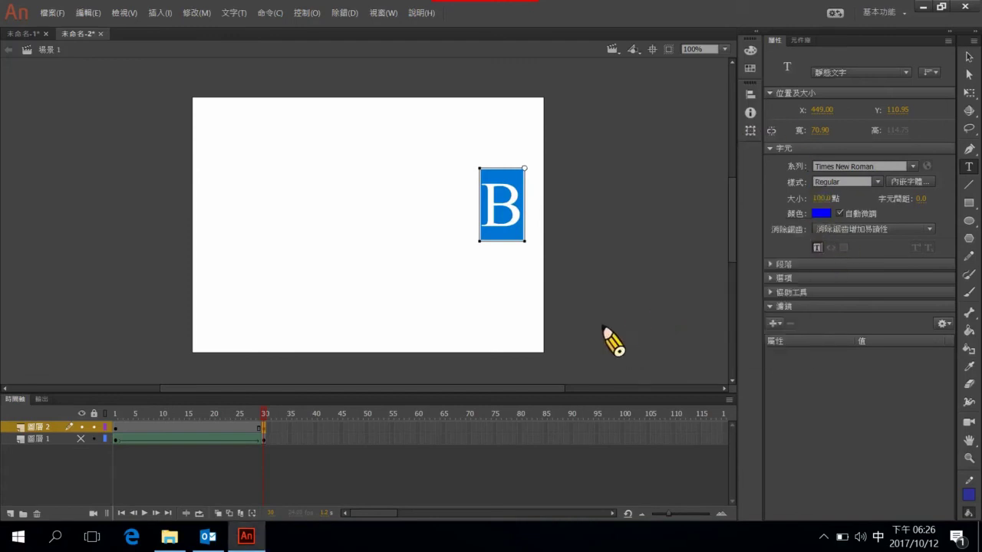
Step: Break apart the text letter A on frame 1 of layer 圖層 2 into a shape
{"action": "left_click", "coordinate": [116, 434]}
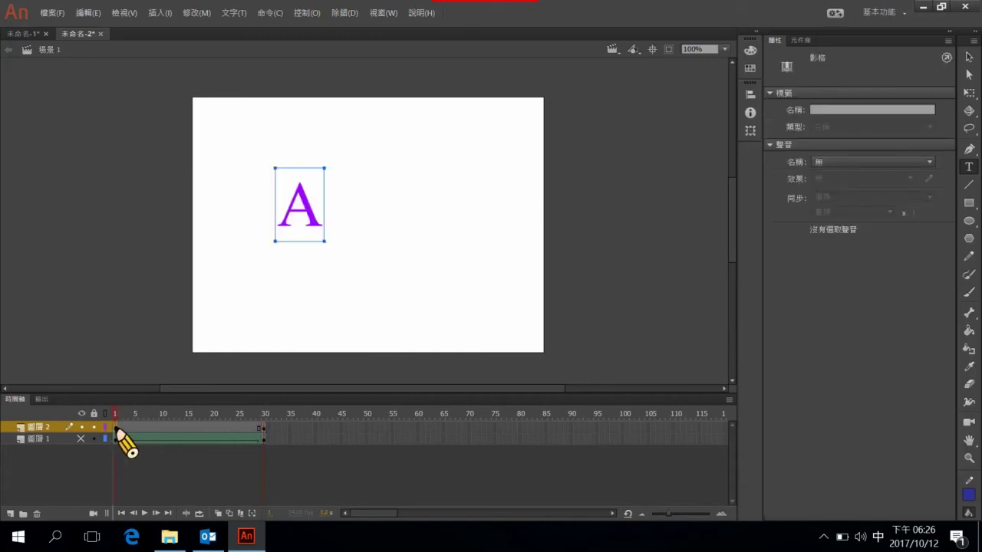
{"action": "right_click", "coordinate": [116, 435]}
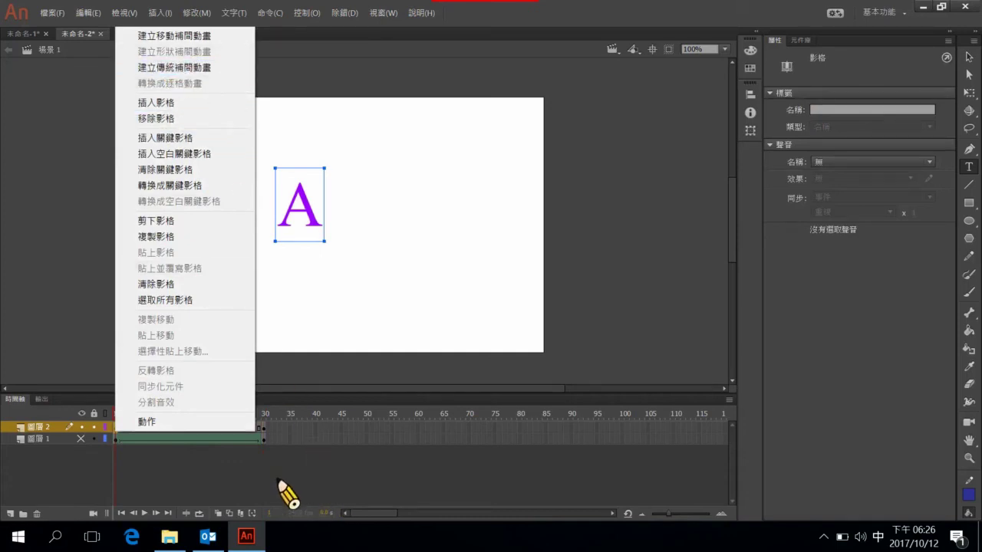
{"action": "left_click", "coordinate": [305, 303]}
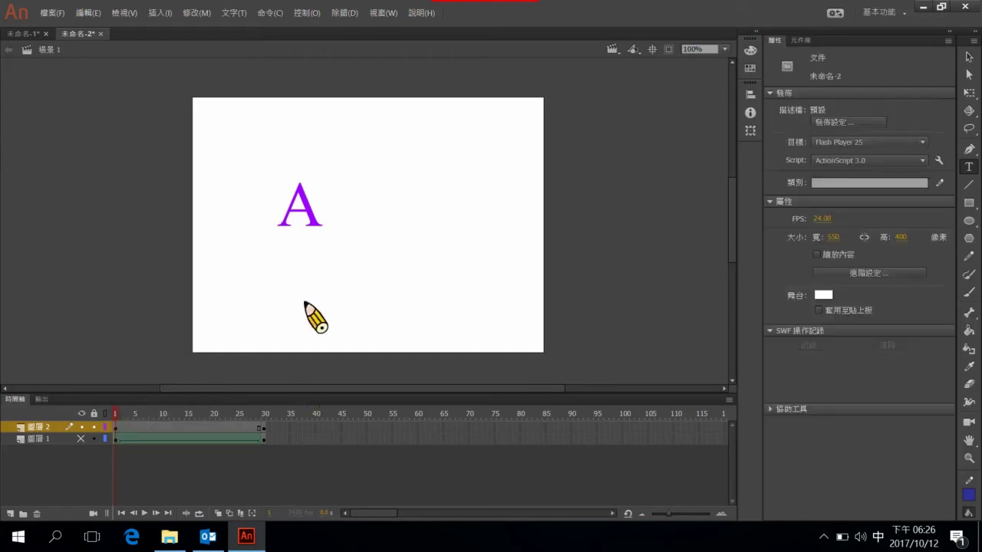
{"action": "left_click", "coordinate": [292, 216]}
{"action": "double_click", "coordinate": [309, 210]}
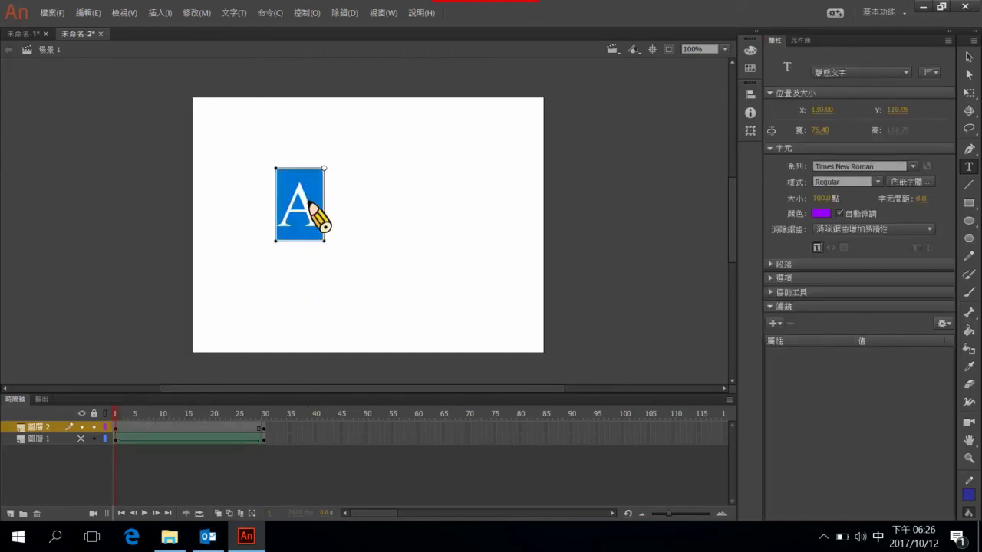
{"action": "right_click", "coordinate": [299, 207]}
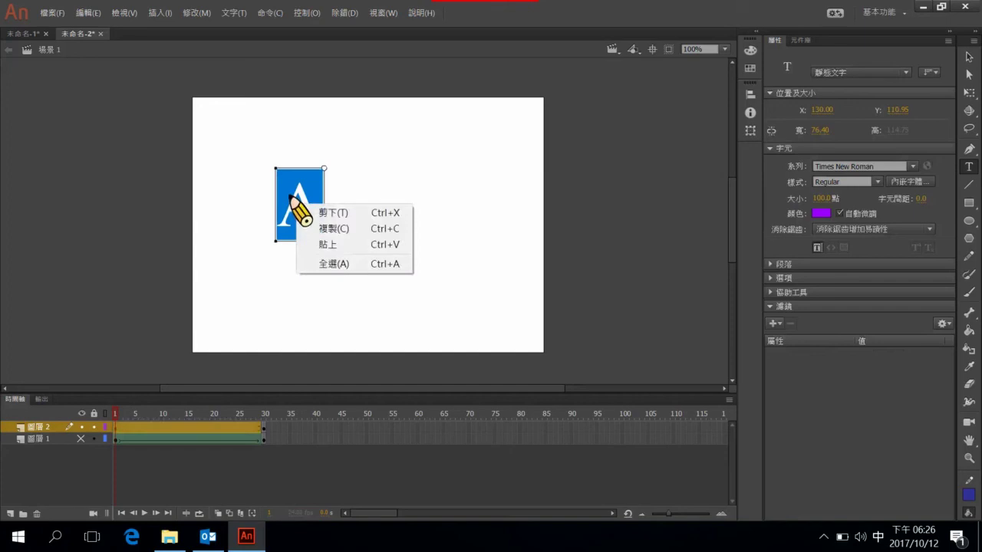
{"action": "right_click", "coordinate": [290, 196]}
{"action": "left_click", "coordinate": [968, 55]}
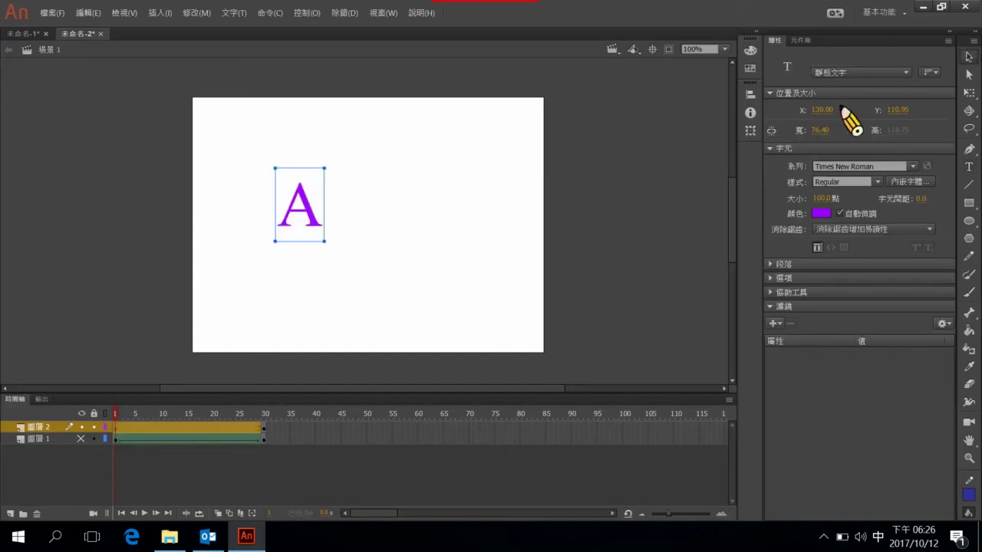
{"action": "right_click", "coordinate": [284, 211]}
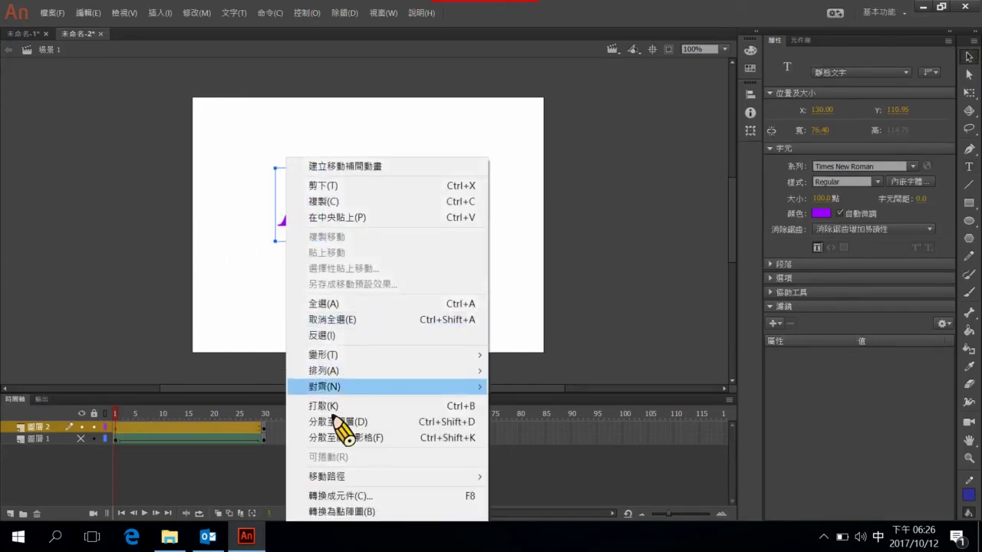
{"action": "left_click", "coordinate": [358, 414]}
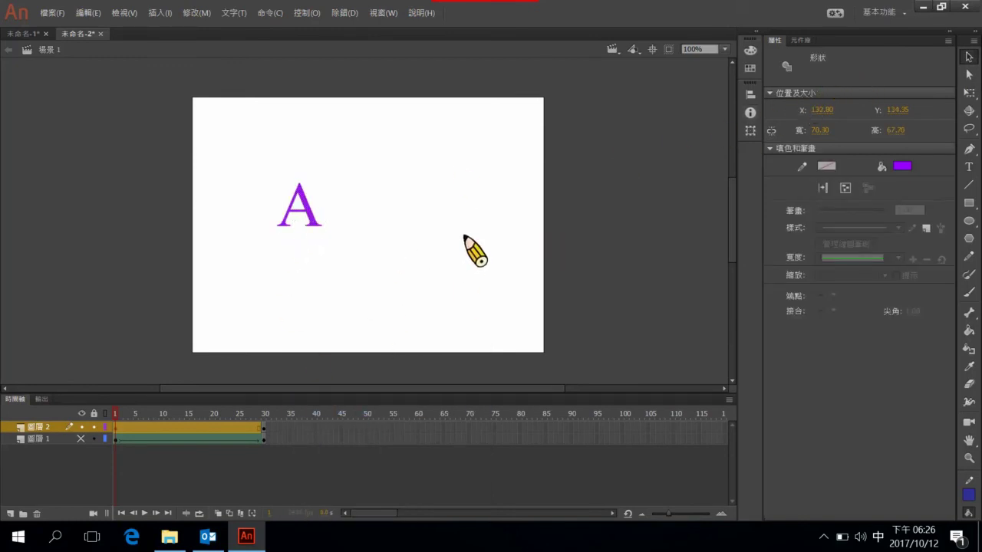
Step: Break apart the text letter B on frame 30 of layer 圖層 2 into a shape
{"action": "left_click", "coordinate": [265, 428]}
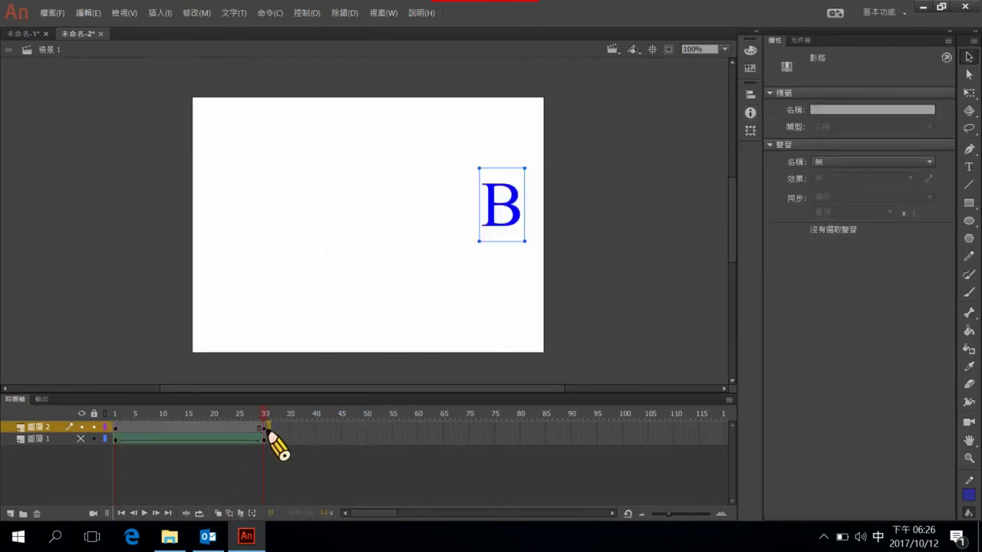
{"action": "left_click", "coordinate": [545, 201]}
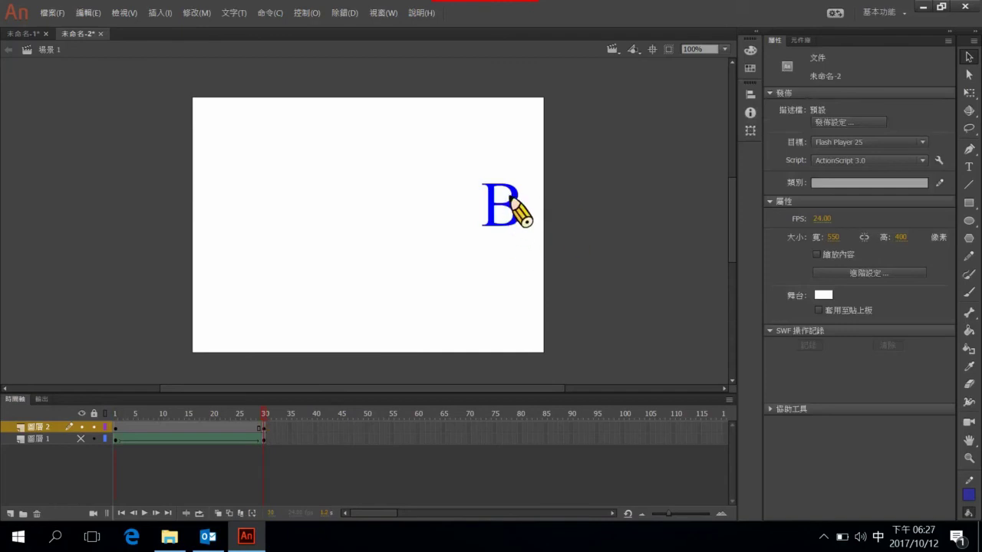
{"action": "right_click", "coordinate": [509, 200]}
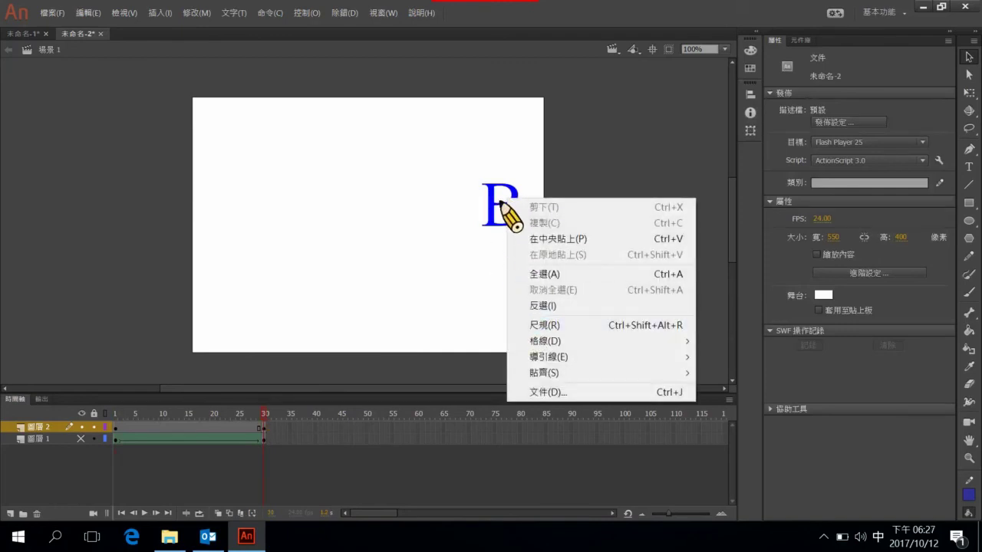
{"action": "right_click", "coordinate": [499, 201]}
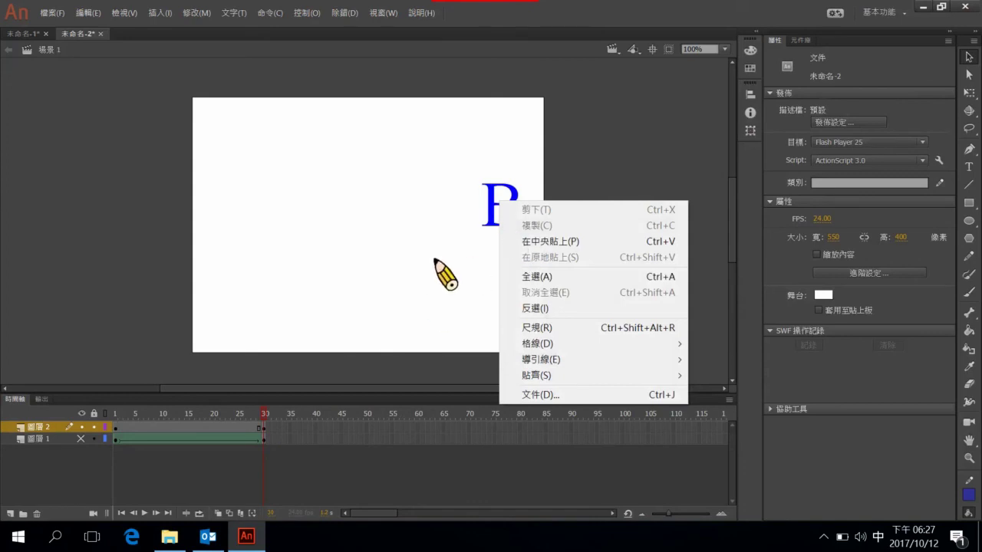
{"action": "left_click", "coordinate": [435, 260]}
{"action": "left_click", "coordinate": [499, 214]}
{"action": "right_click", "coordinate": [502, 223]}
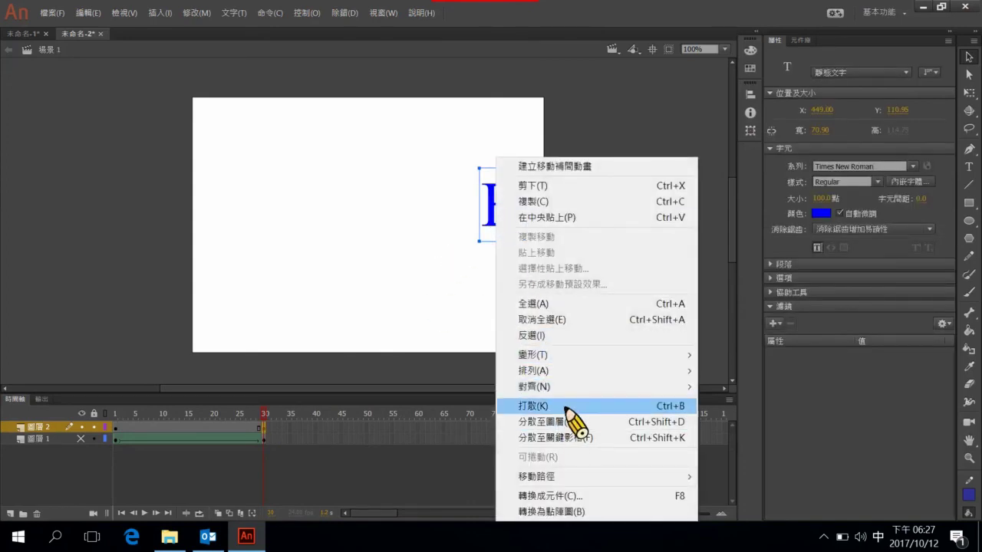
{"action": "left_click", "coordinate": [561, 405]}
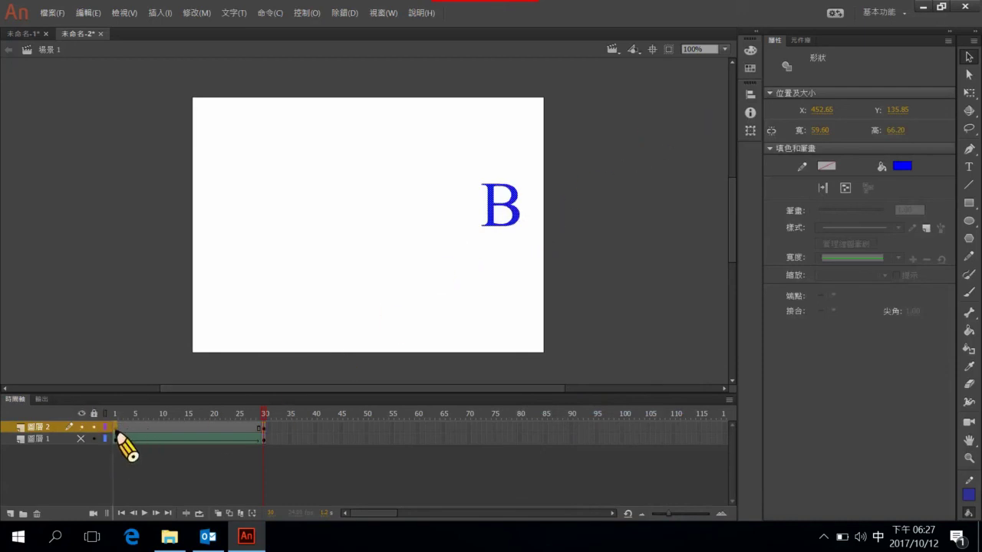
Step: Create a shape tween from frame 1 of layer 圖層 2 and play the animation
{"action": "left_click", "coordinate": [116, 437]}
{"action": "right_click", "coordinate": [117, 437]}
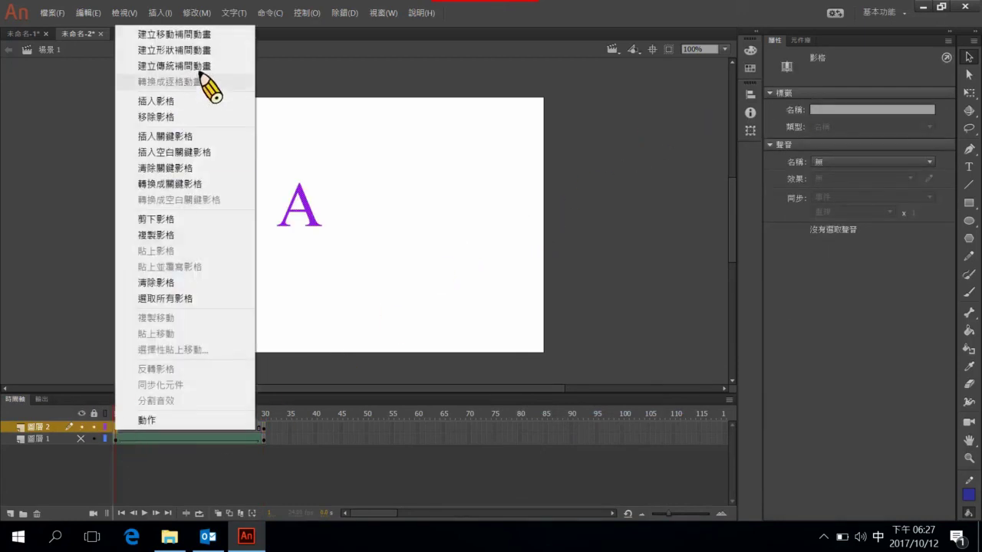
{"action": "left_click", "coordinate": [175, 50]}
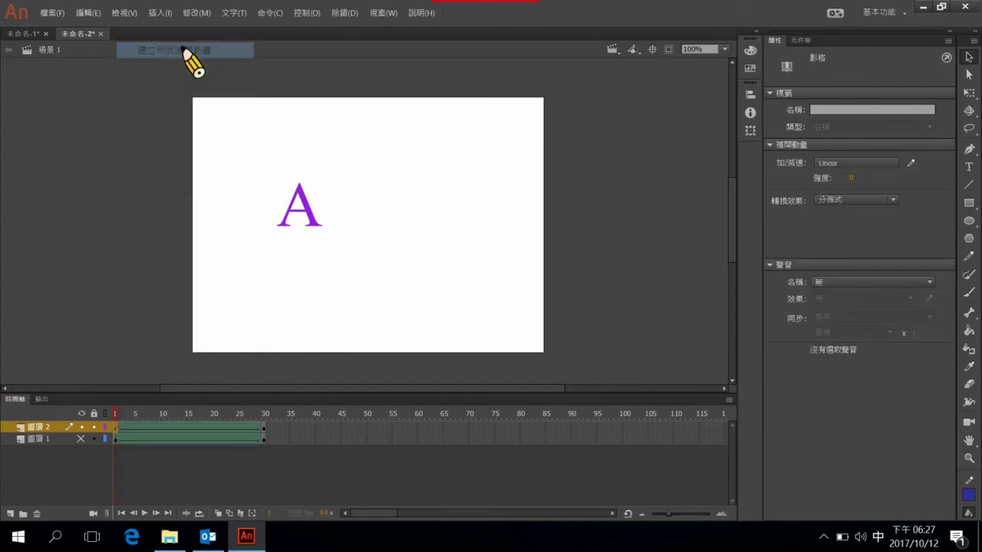
{"action": "left_click", "coordinate": [144, 513]}
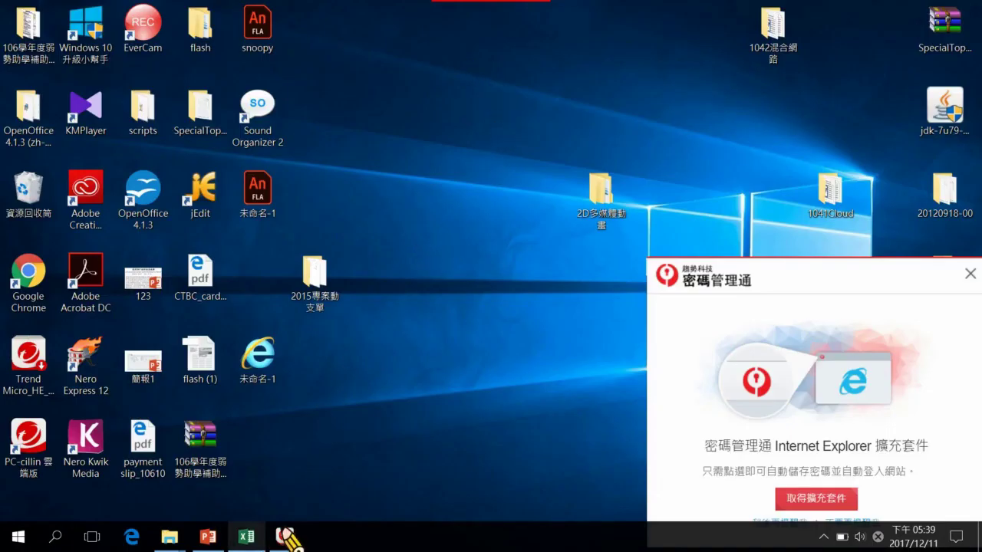
Step: Switch to the 學生作品 folder in File Explorer, view the first 4-4 letter-morphing SWF in the browser, and close it
{"action": "mouse_move", "coordinate": [169, 537]}
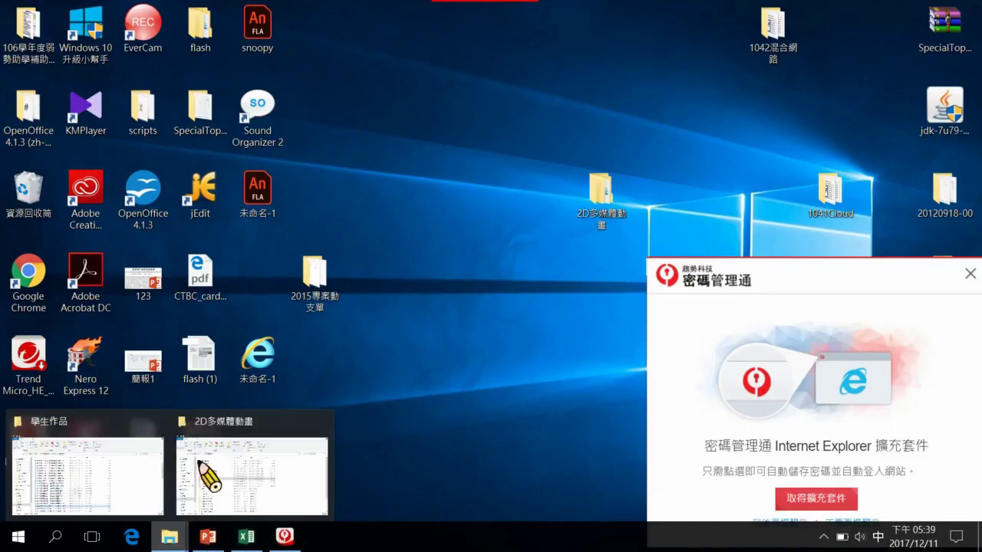
{"action": "left_click", "coordinate": [146, 477]}
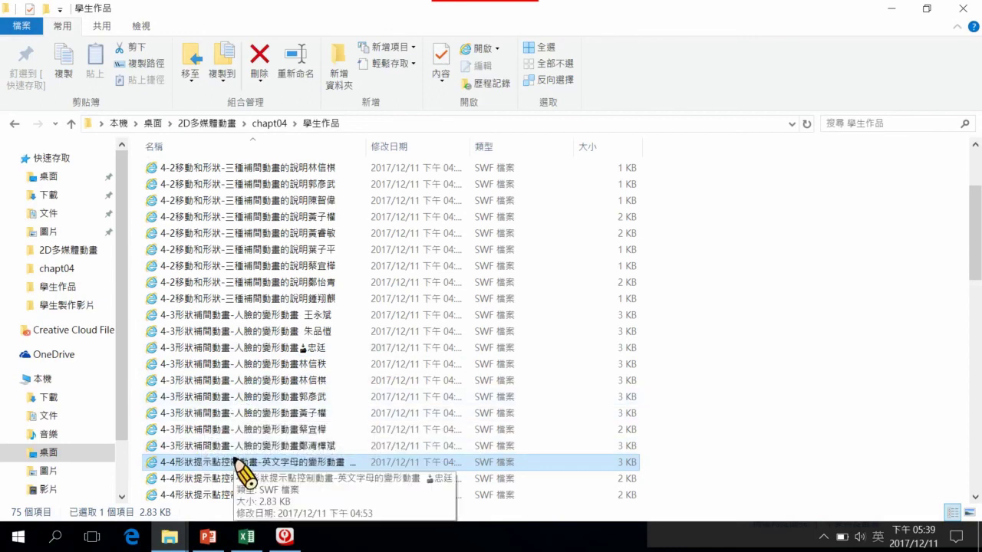
{"action": "left_click", "coordinate": [236, 462]}
{"action": "double_click", "coordinate": [235, 462]}
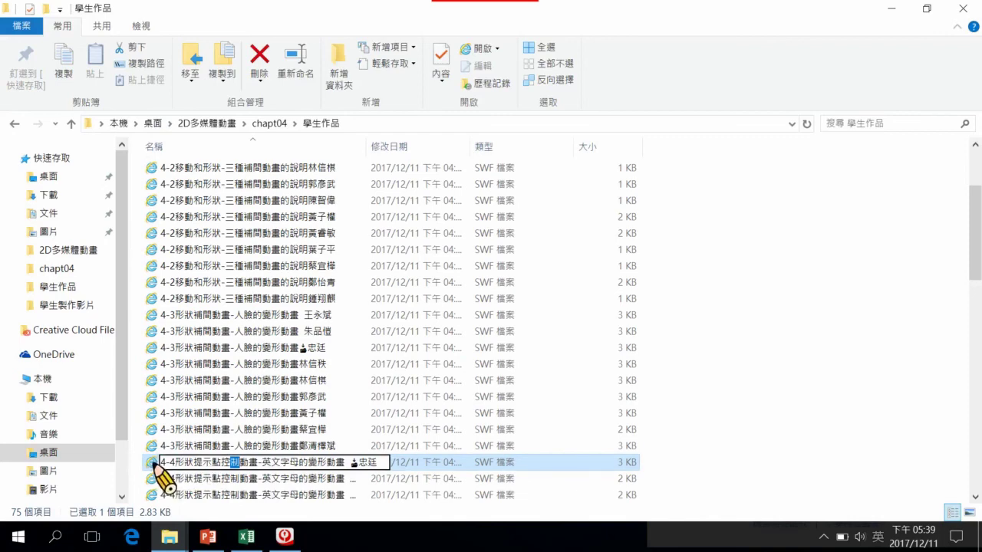
{"action": "double_click", "coordinate": [162, 470]}
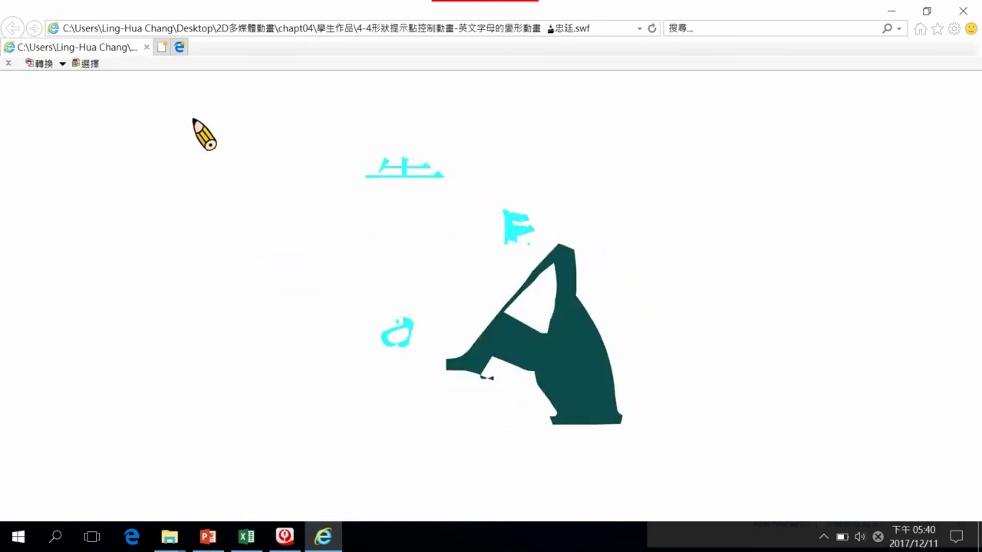
{"action": "left_click", "coordinate": [150, 47]}
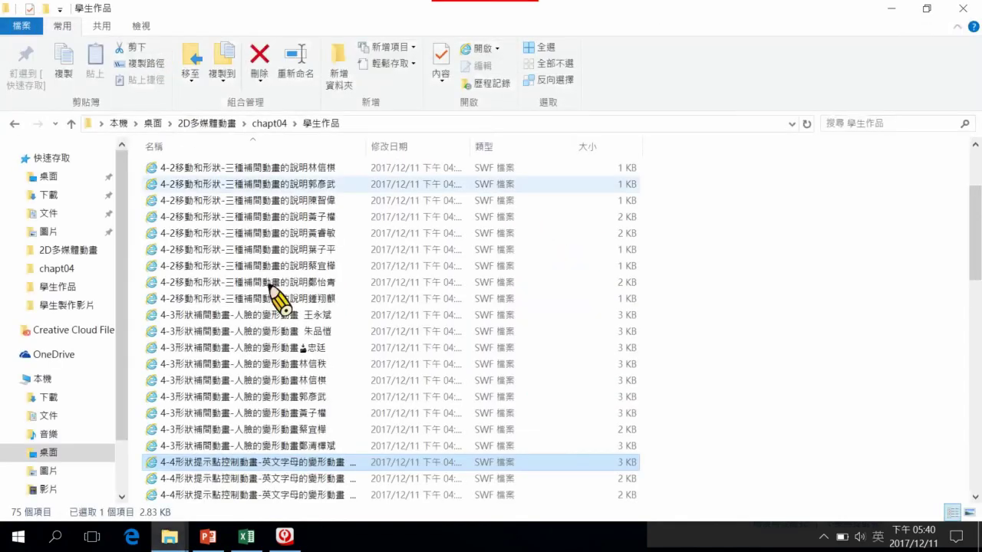
Step: View the second 4-4 letter-morphing SWF from the 學生作品 folder, close it, and return to the file list
{"action": "double_click", "coordinate": [323, 476]}
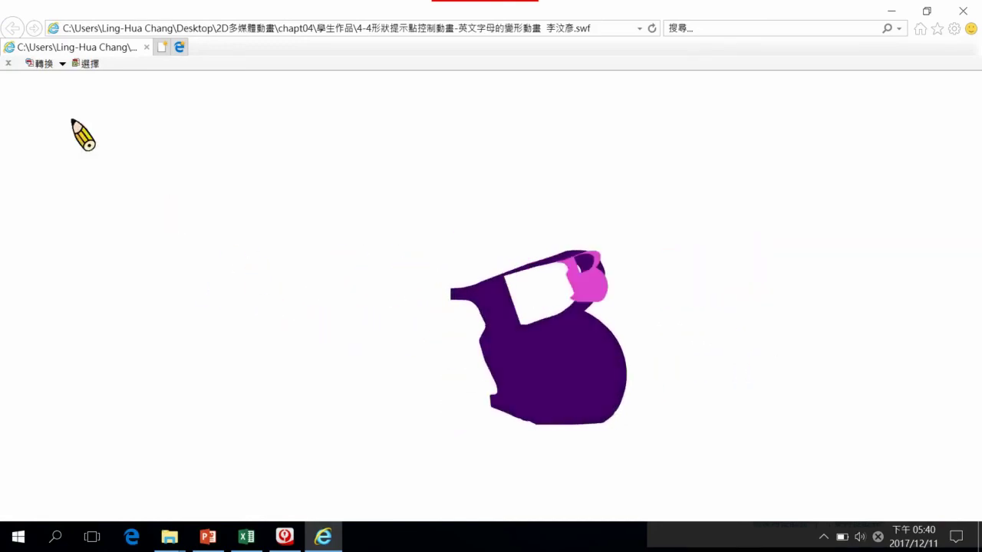
{"action": "left_click", "coordinate": [147, 46]}
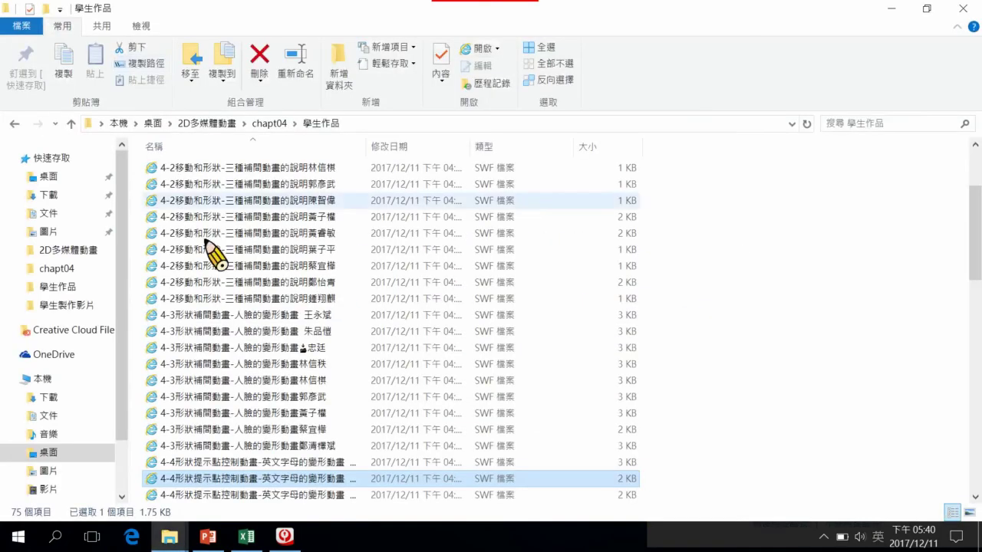
{"action": "scroll", "coordinate": [321, 414], "scroll_direction": "down", "scroll_amount": 2}
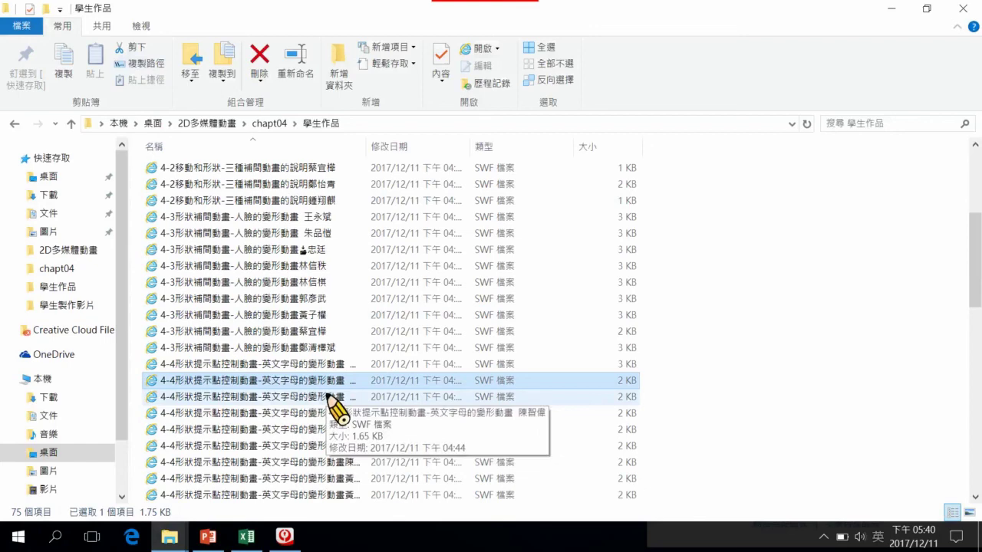
Step: View the third and fourth 4-4 letter-morphing SWF files from the 學生作品 folder in the browser, closing each one
{"action": "left_click", "coordinate": [330, 396]}
{"action": "double_click", "coordinate": [331, 397]}
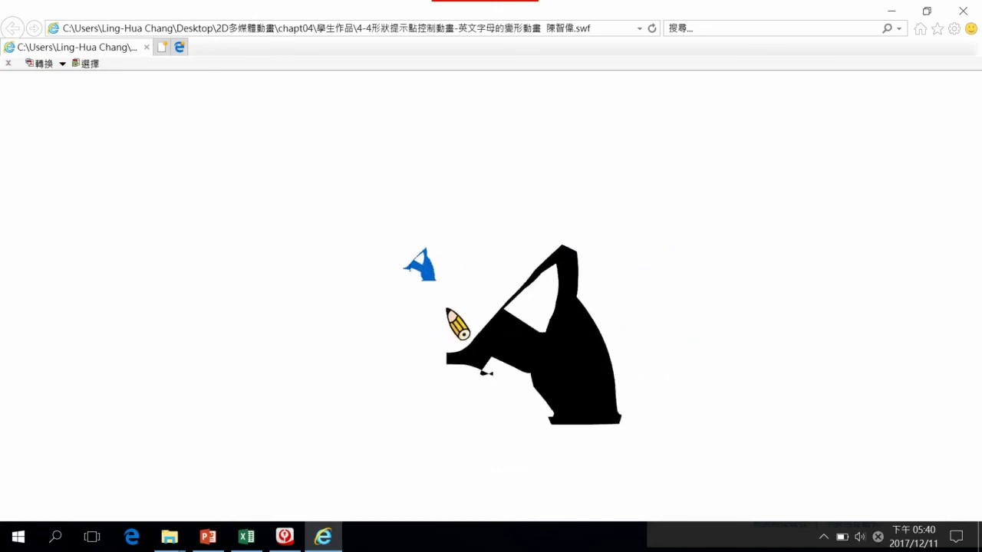
{"action": "left_click", "coordinate": [147, 47]}
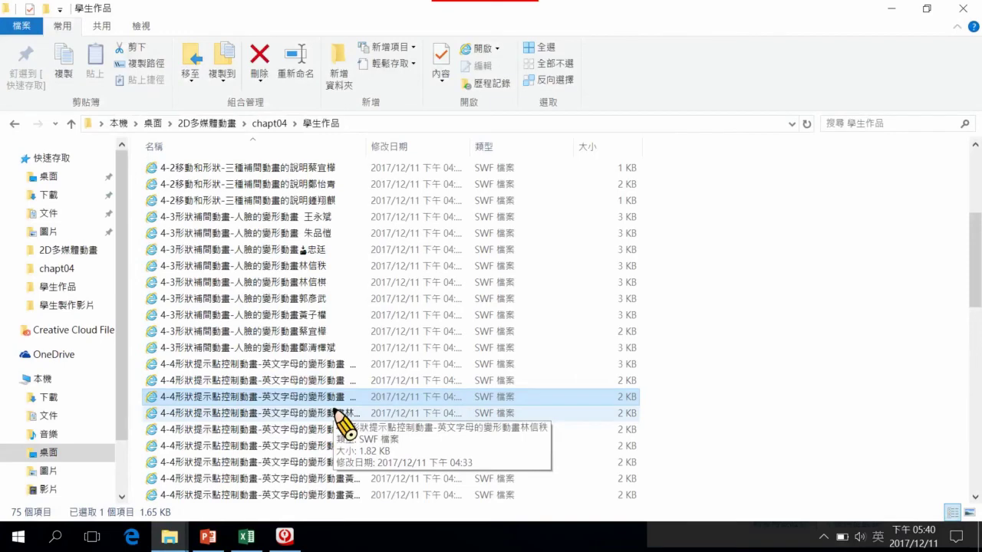
{"action": "double_click", "coordinate": [335, 412]}
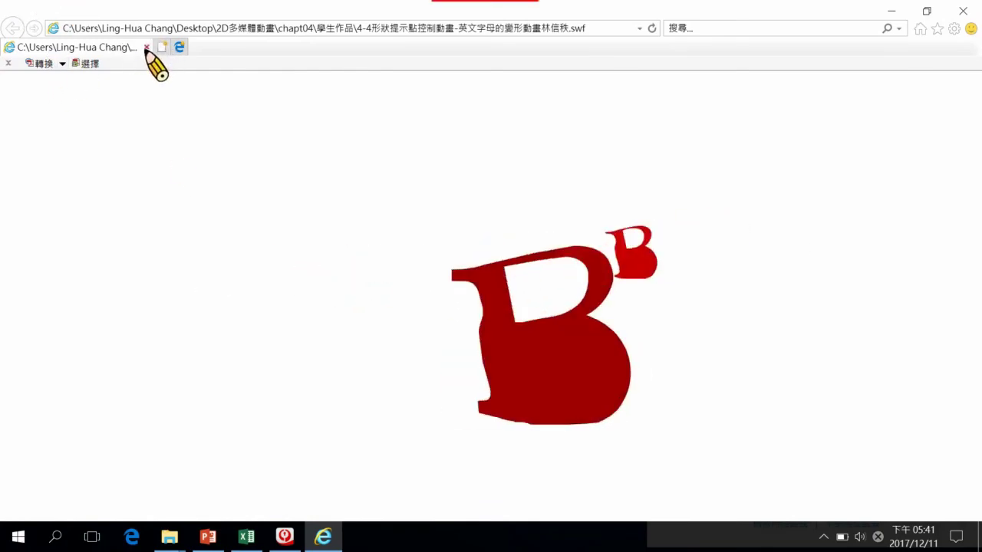
{"action": "left_click", "coordinate": [147, 46]}
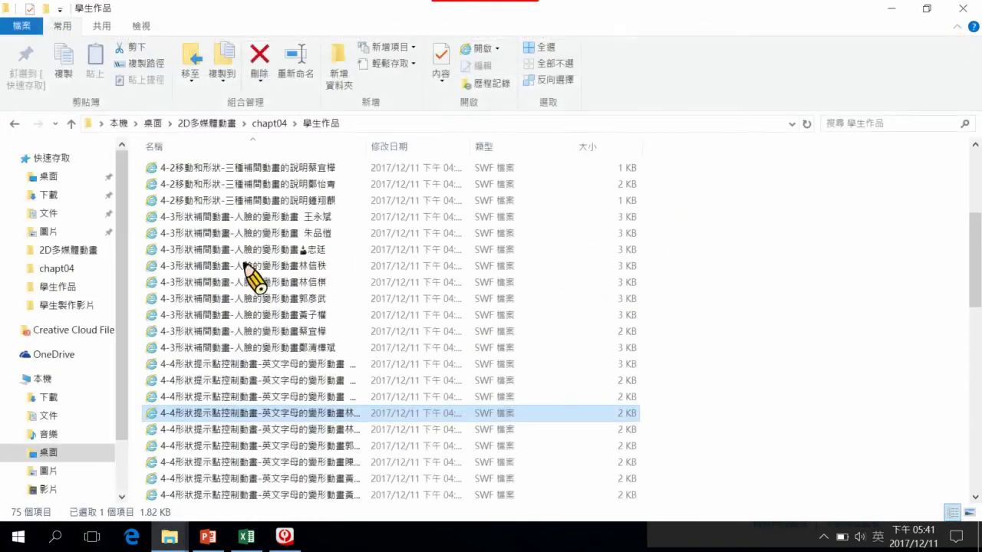
Step: View the fifth 4-4 letter-morphing SWF, dismissing the Internet Explorer 11 setup dialog, and close it
{"action": "double_click", "coordinate": [316, 431]}
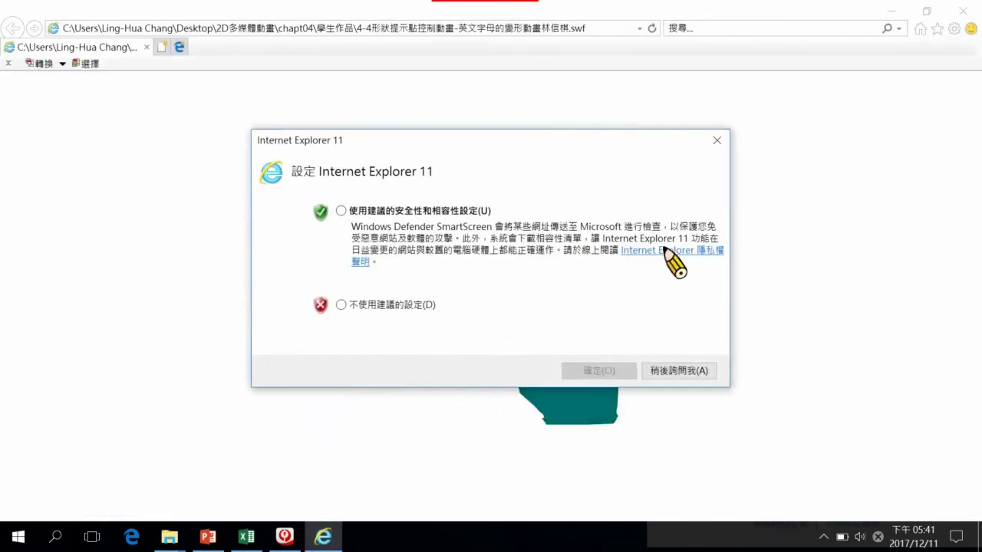
{"action": "left_click", "coordinate": [717, 142]}
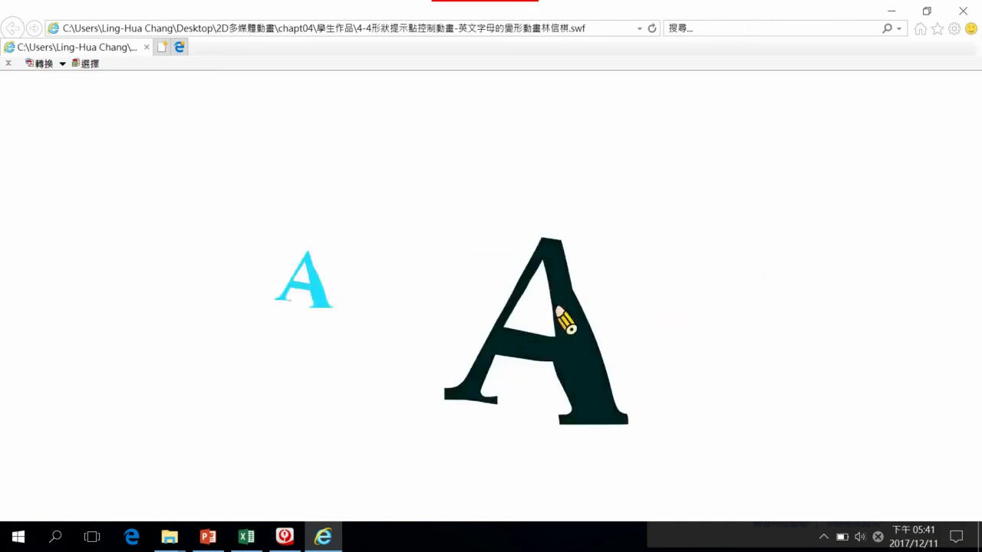
{"action": "left_click", "coordinate": [147, 46]}
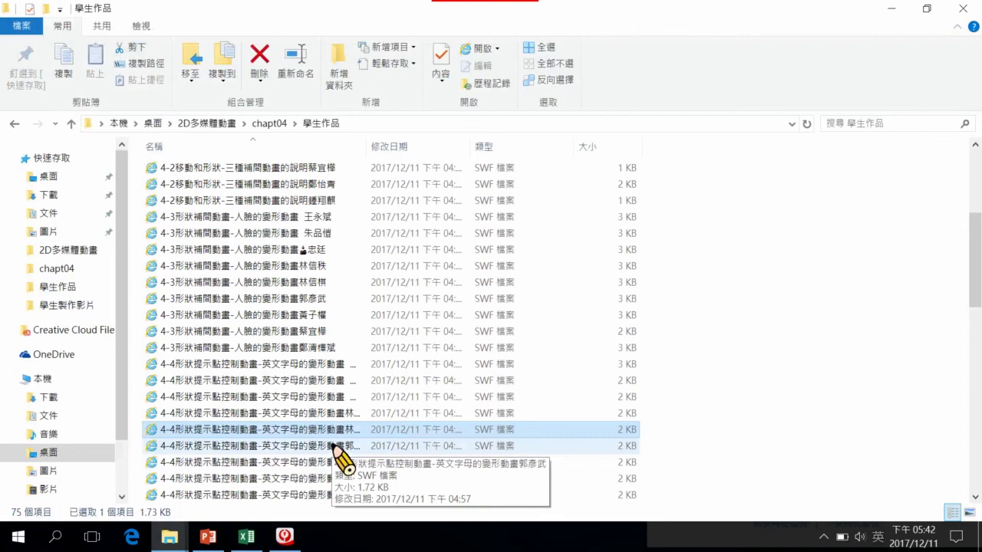
Step: View the sixth and seventh 4-4 letter-morphing SWF files in the browser, closing each one
{"action": "double_click", "coordinate": [335, 446]}
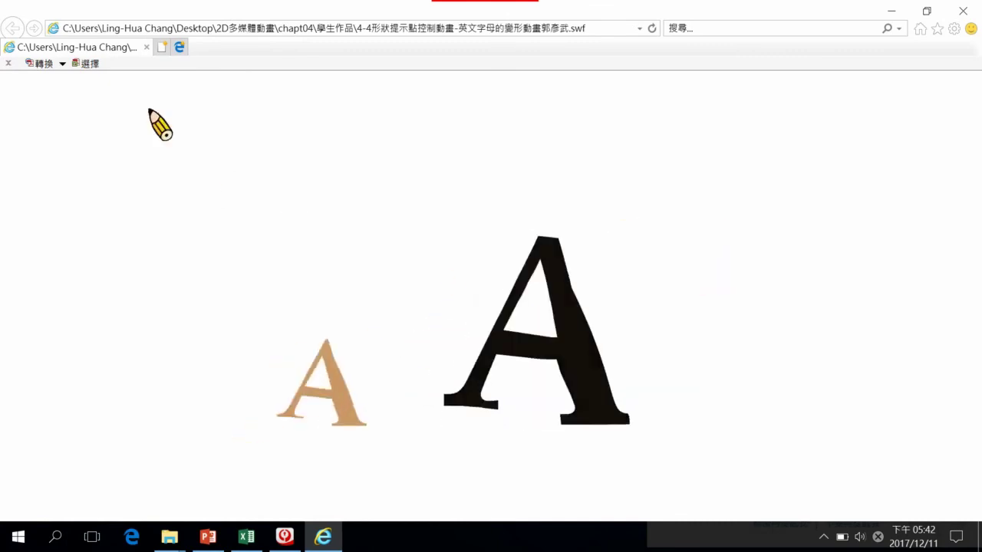
{"action": "left_click", "coordinate": [146, 47]}
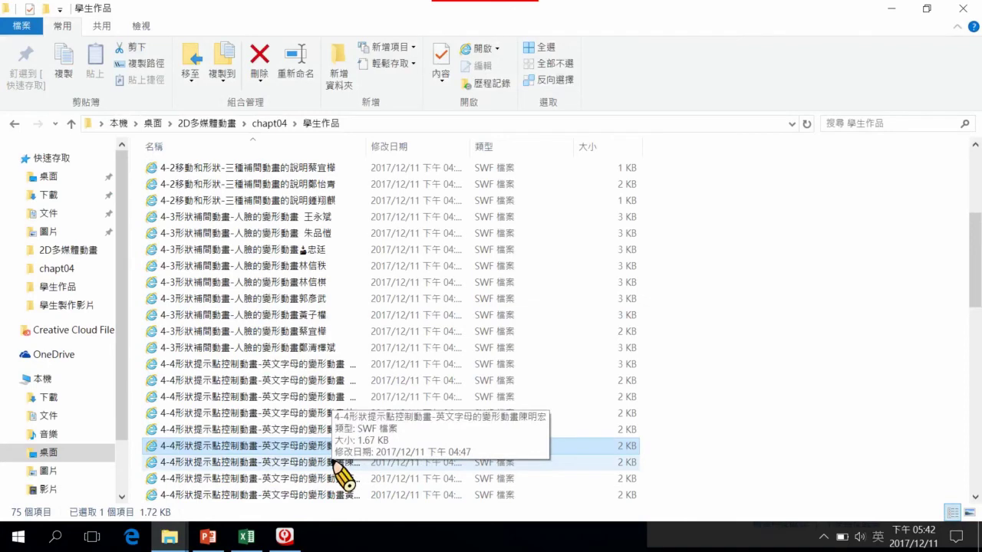
{"action": "double_click", "coordinate": [335, 461]}
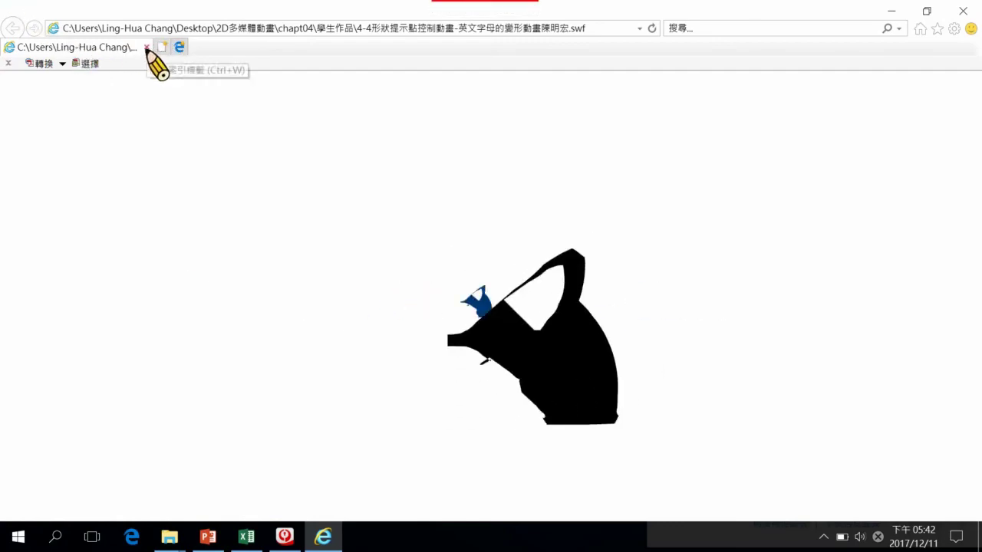
{"action": "left_click", "coordinate": [147, 47]}
Step: View the eighth and ninth 4-4 letter-morphing SWF files in the browser, closing each one
{"action": "scroll", "coordinate": [259, 423], "scroll_direction": "down", "scroll_amount": 1}
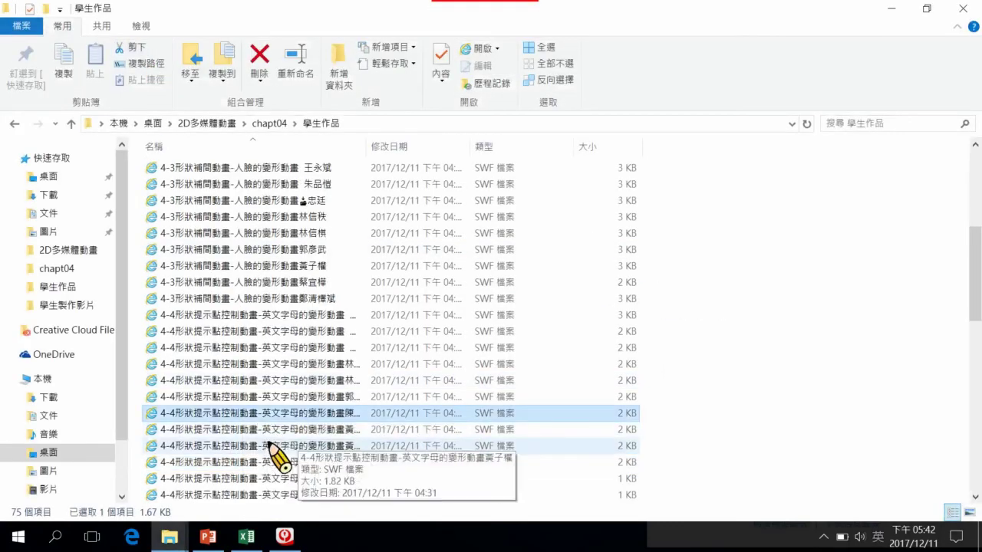
{"action": "double_click", "coordinate": [329, 431]}
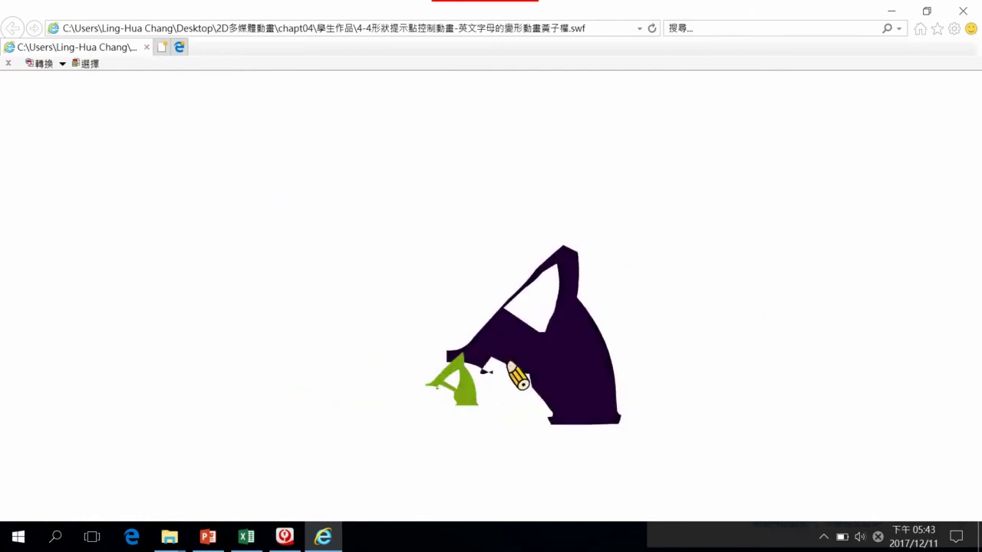
{"action": "left_click", "coordinate": [146, 47]}
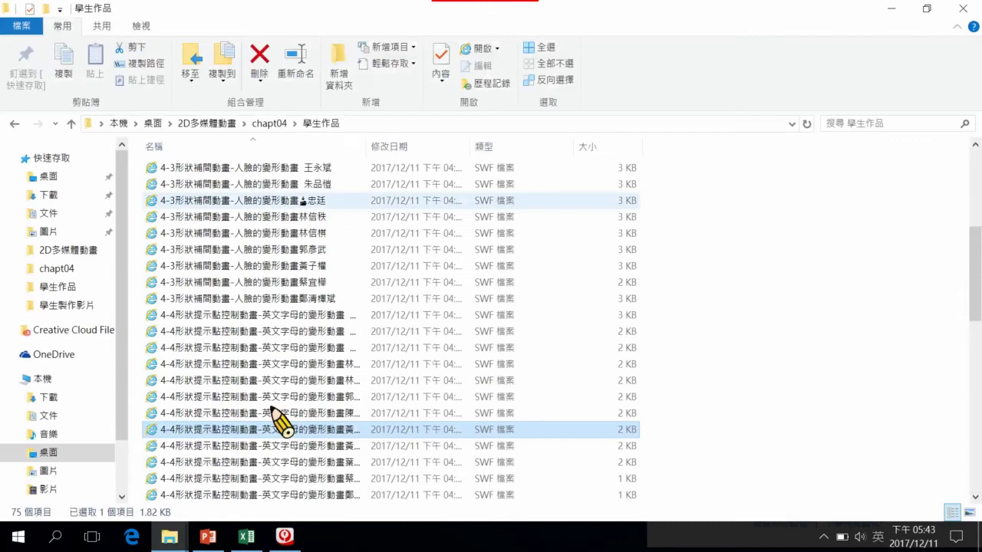
{"action": "double_click", "coordinate": [346, 449]}
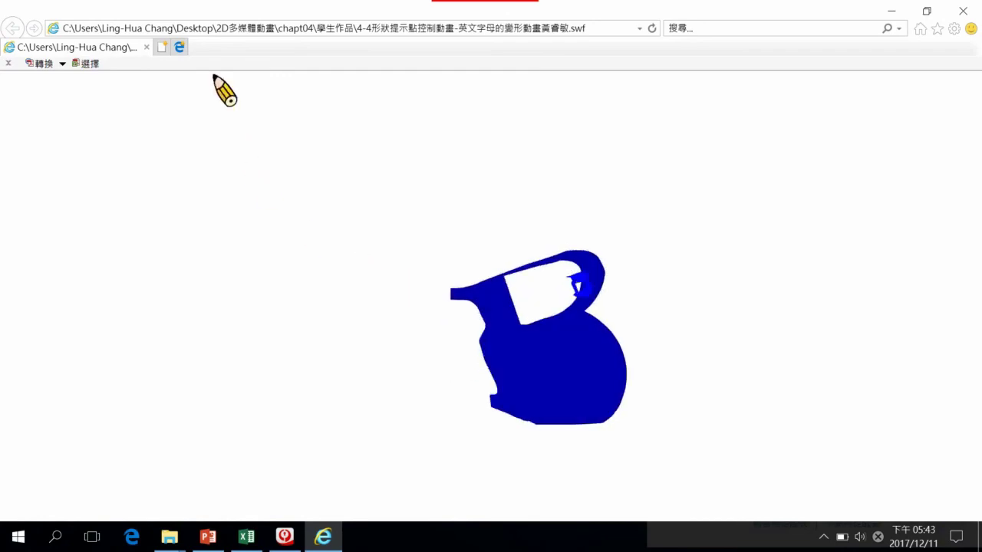
{"action": "left_click", "coordinate": [146, 47]}
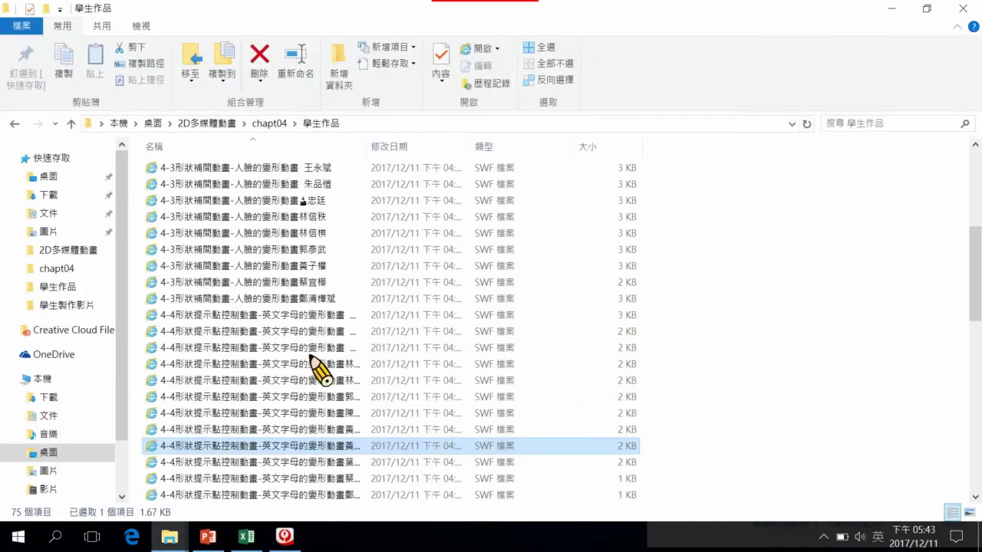
Step: View the tenth and eleventh 4-4 letter-morphing SWF files in the browser, closing each one
{"action": "scroll", "coordinate": [324, 476], "scroll_direction": "down", "scroll_amount": 1}
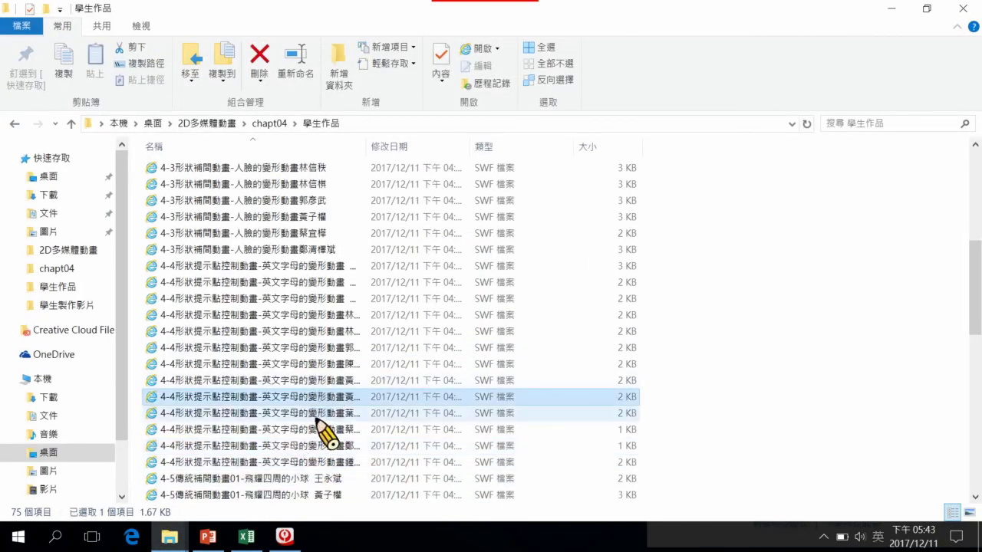
{"action": "double_click", "coordinate": [316, 414]}
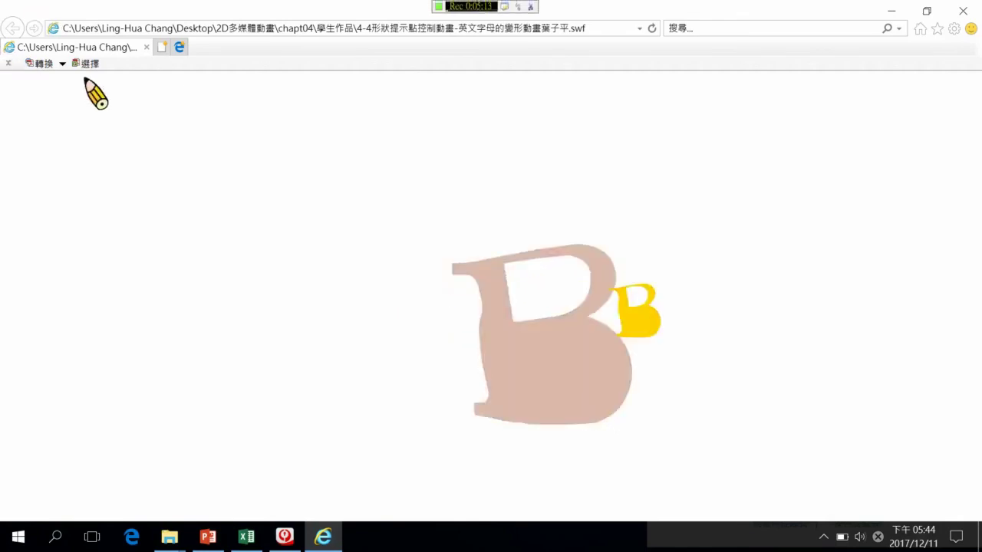
{"action": "left_click", "coordinate": [147, 48]}
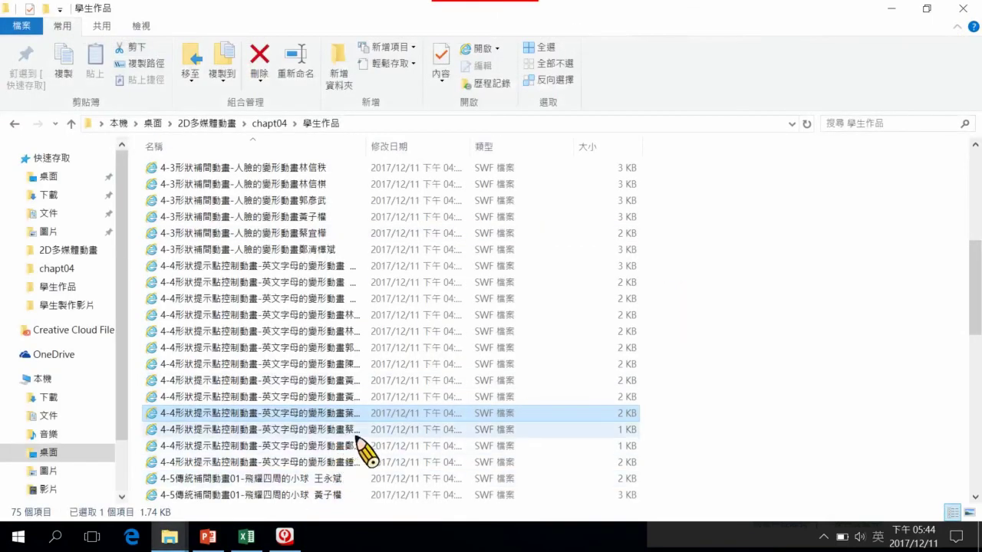
{"action": "double_click", "coordinate": [347, 429]}
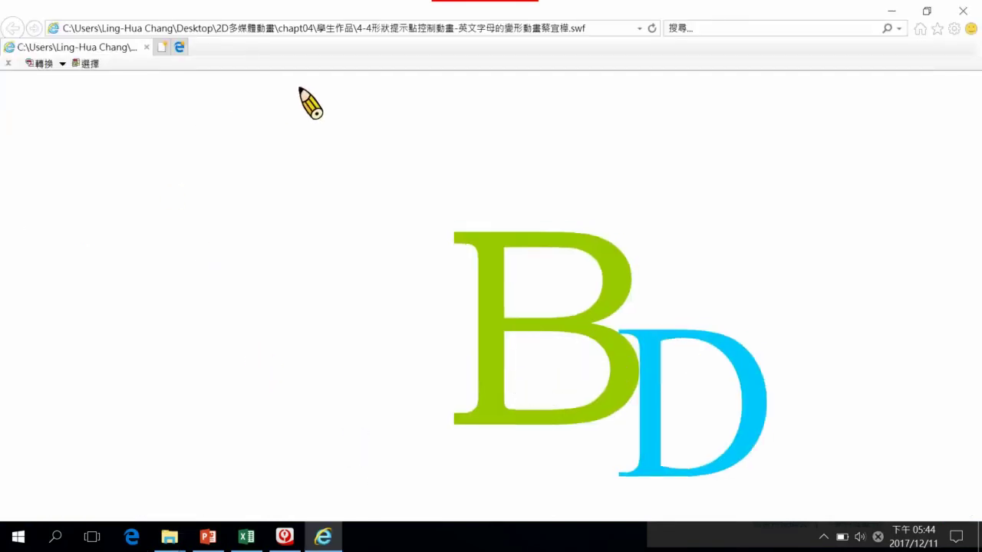
{"action": "left_click", "coordinate": [147, 48]}
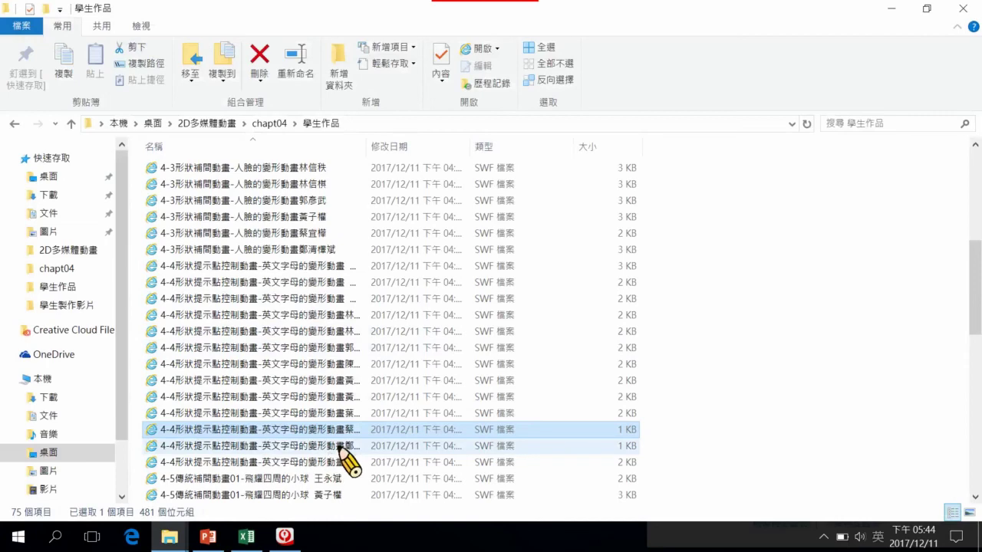
Step: View the last two 4-4 letter-morphing SWF files in the 學生作品 folder, closing each one
{"action": "double_click", "coordinate": [340, 446]}
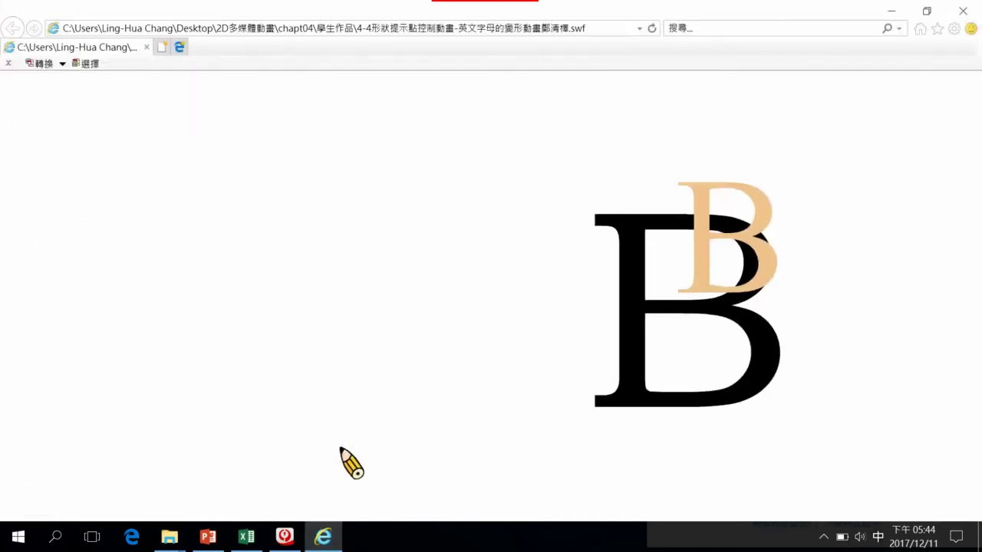
{"action": "left_click", "coordinate": [148, 48]}
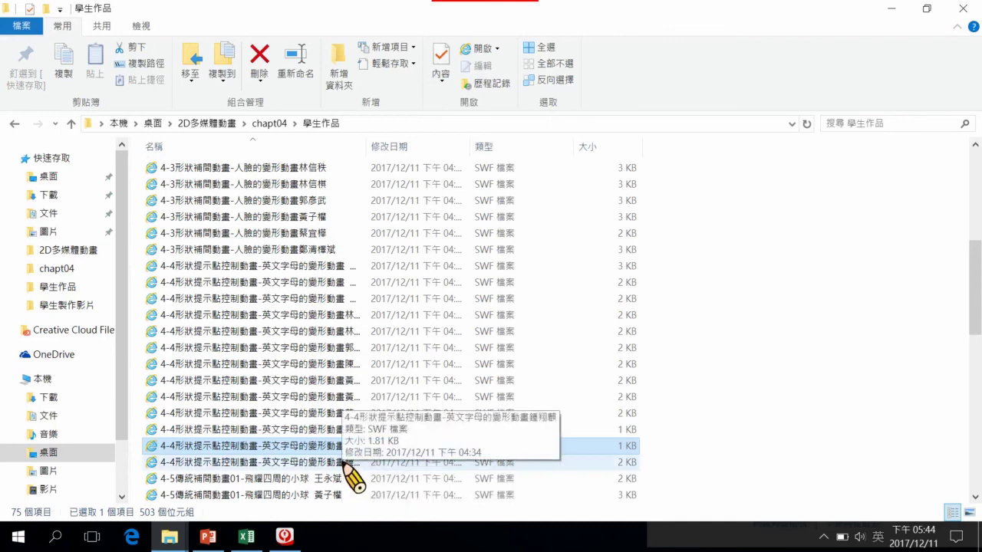
{"action": "left_click", "coordinate": [345, 463]}
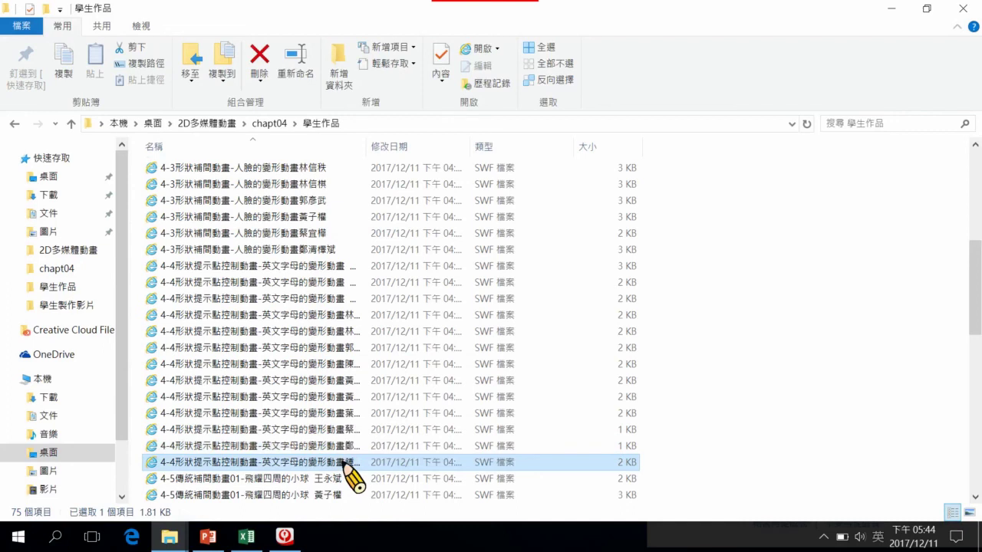
{"action": "double_click", "coordinate": [344, 462]}
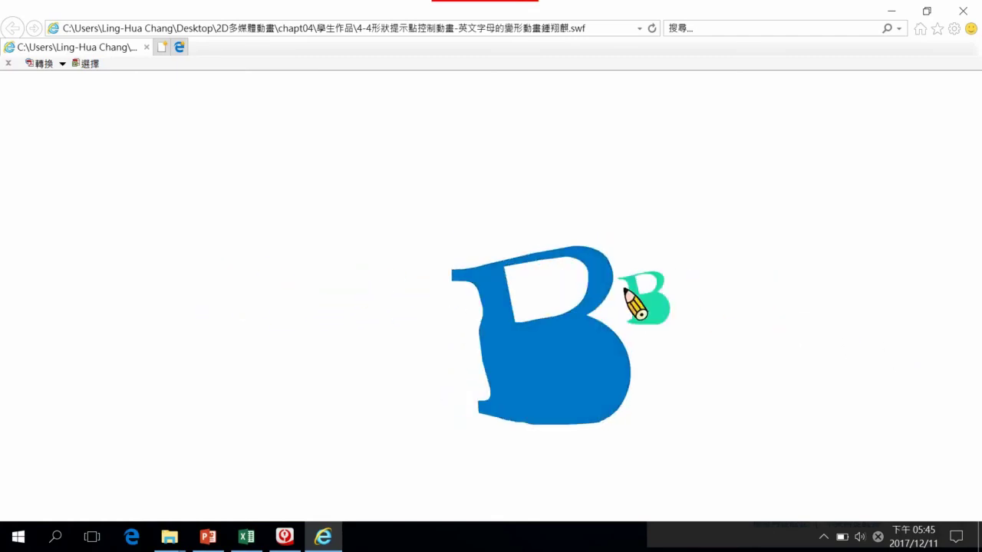
{"action": "left_click", "coordinate": [147, 47]}
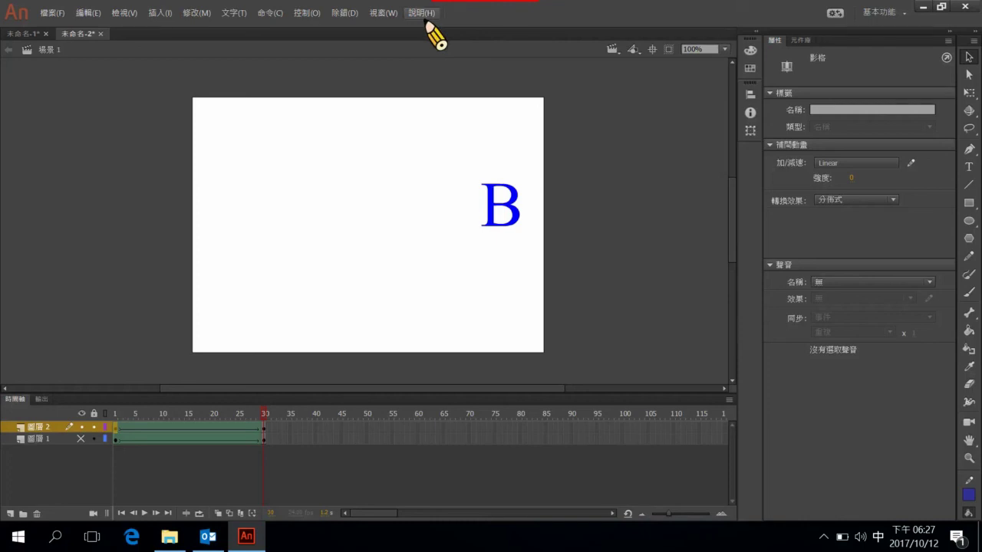
Step: Create an ActionScript 3.0 document in Animate CC and import all layers of 4-5 小球.ai to the stage as Animate layers
{"action": "mouse_move", "coordinate": [432, 16]}
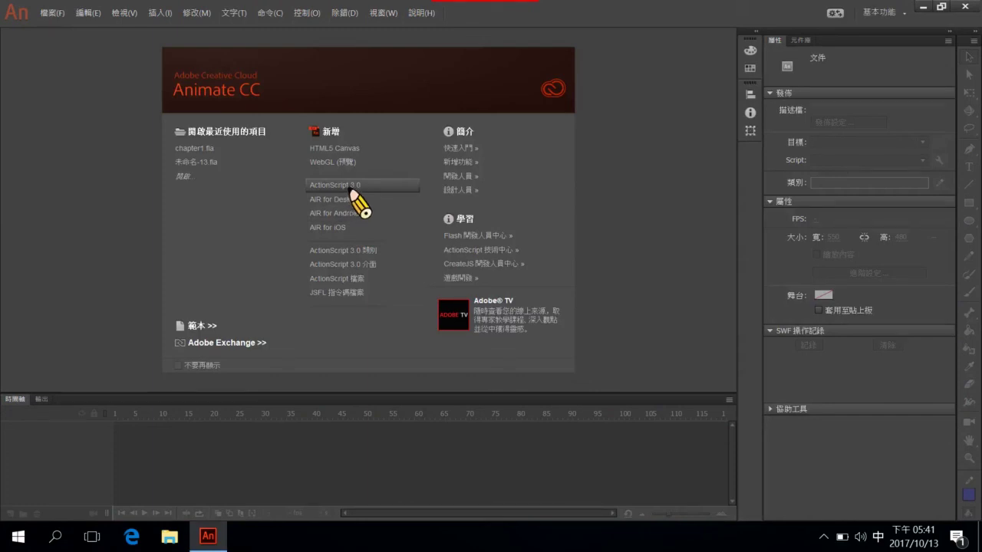
{"action": "left_click", "coordinate": [352, 189]}
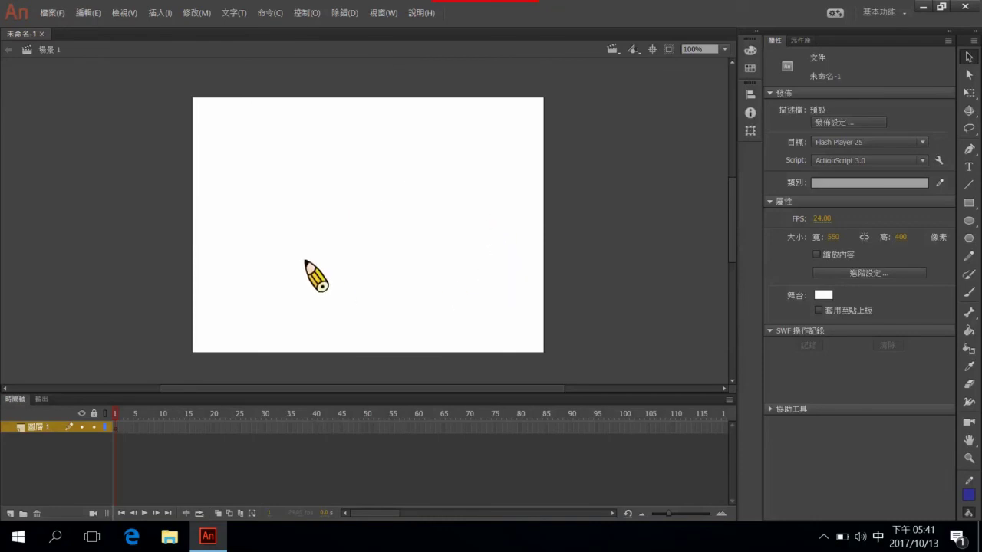
{"action": "left_click", "coordinate": [52, 13]}
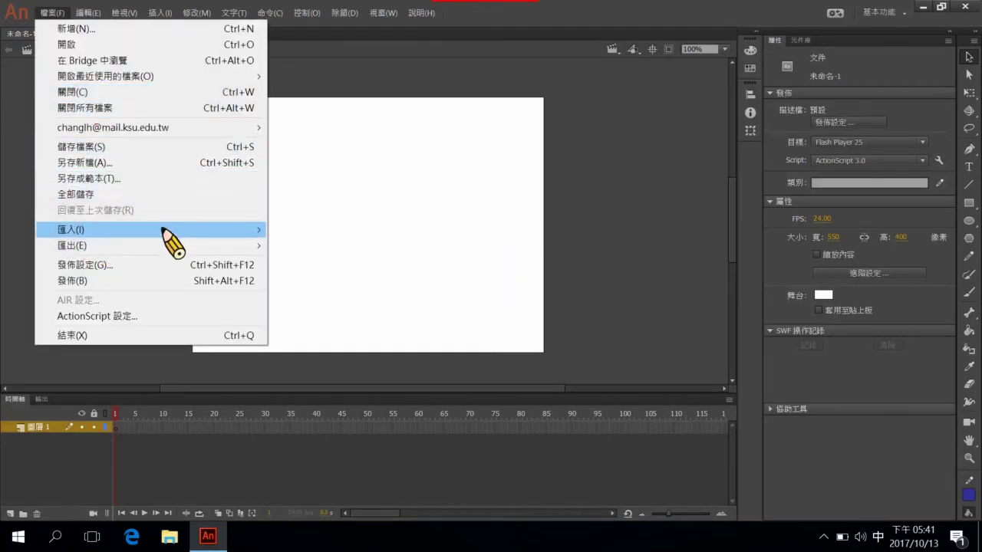
{"action": "mouse_move", "coordinate": [161, 237]}
{"action": "left_click", "coordinate": [352, 229]}
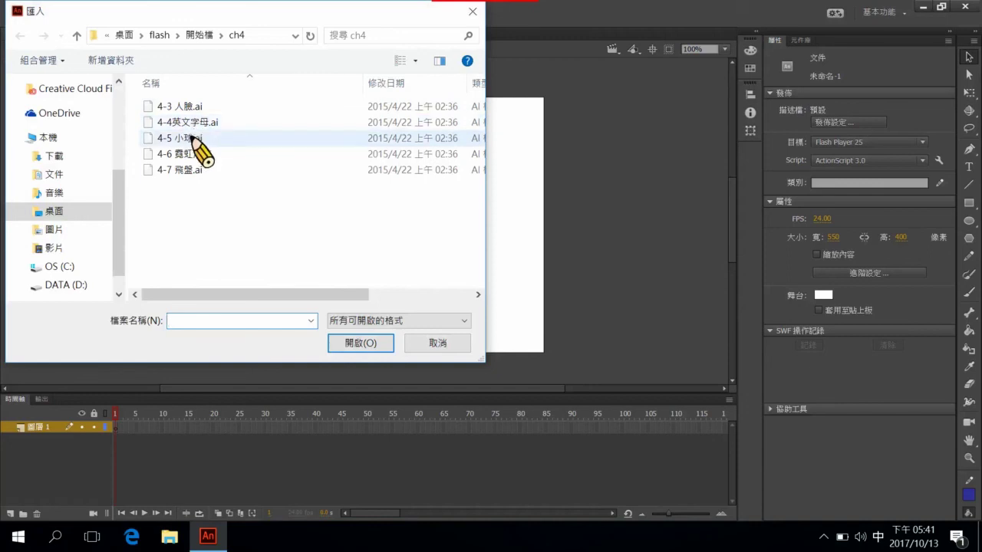
{"action": "left_click", "coordinate": [187, 139]}
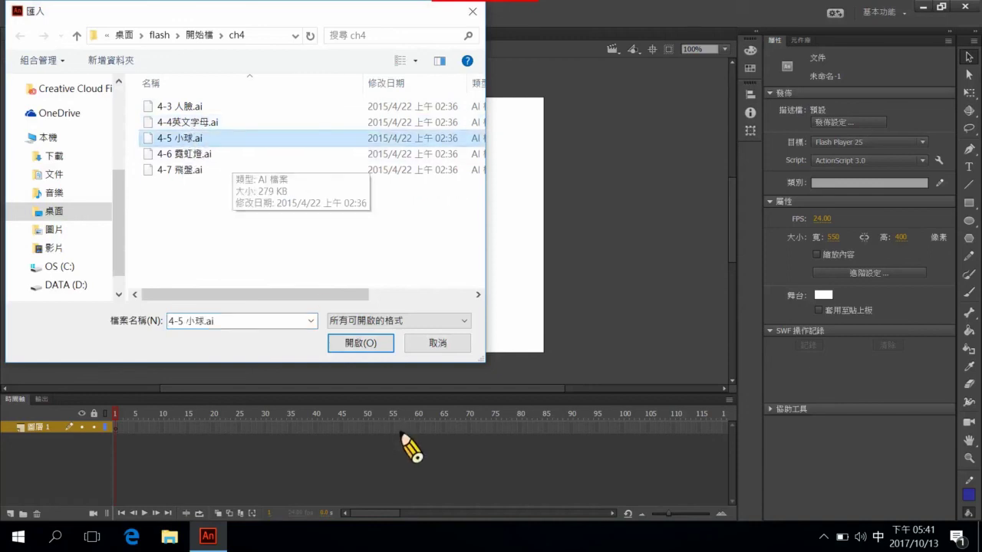
{"action": "left_click", "coordinate": [361, 344]}
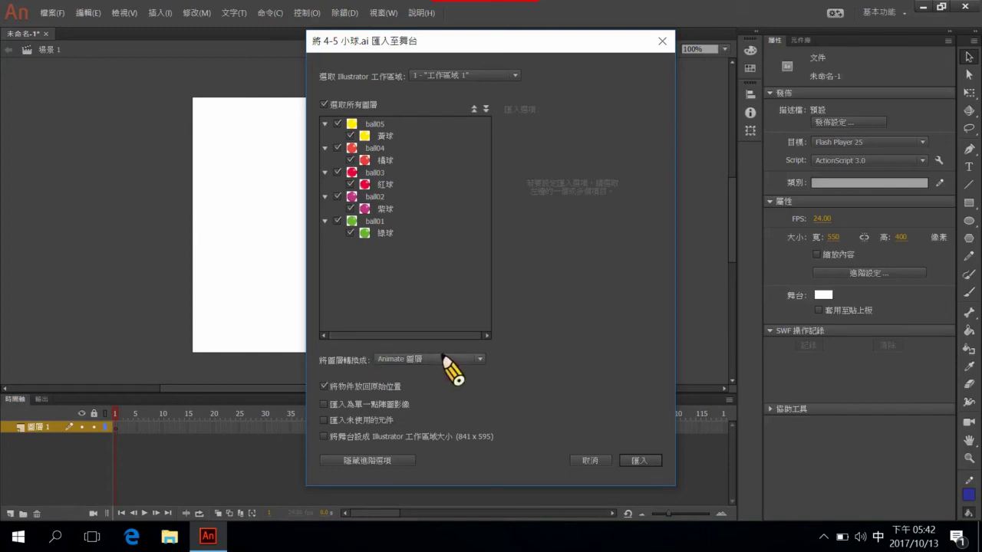
{"action": "left_click", "coordinate": [644, 460]}
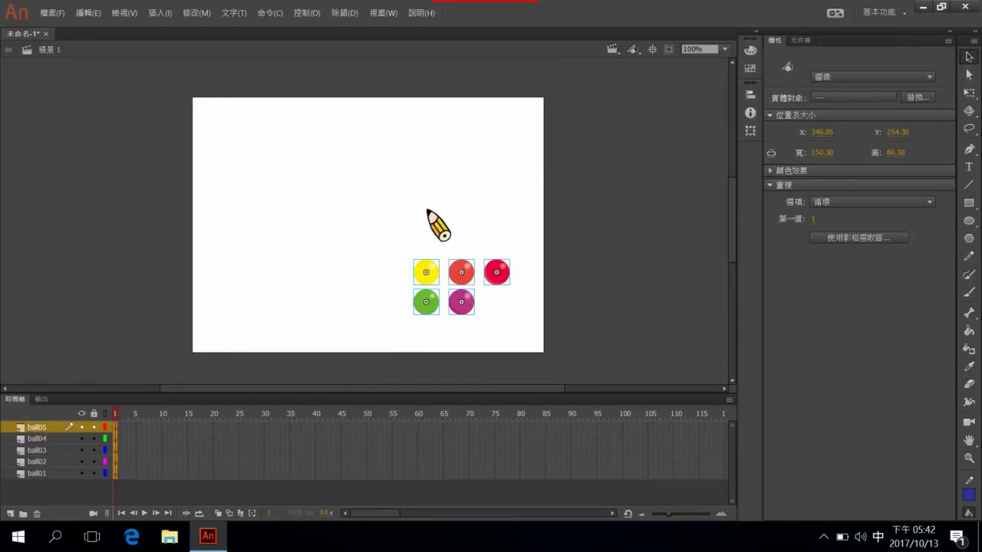
Step: Spread the balls around the stage on frame 1: yellow lower left, purple left, orange top centre, crimson right, green at the bottom
{"action": "left_click", "coordinate": [456, 195]}
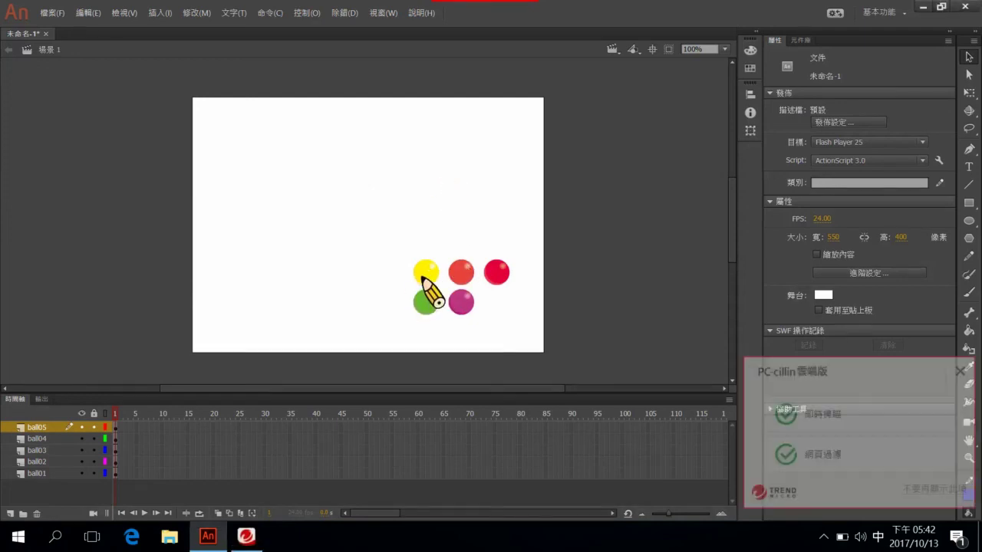
{"action": "left_click_drag", "start_coordinate": [425, 281], "coordinate": [210, 340]}
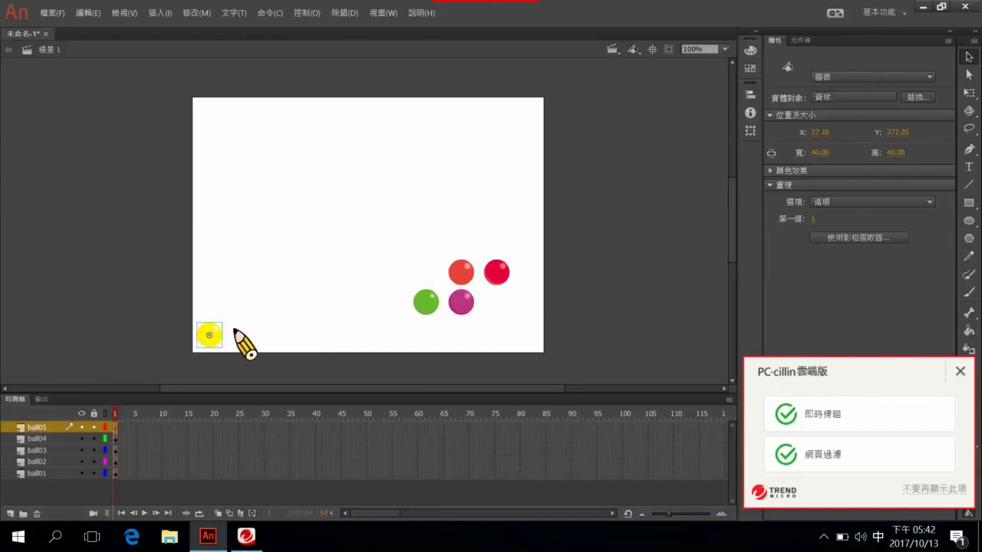
{"action": "left_click_drag", "start_coordinate": [464, 304], "coordinate": [224, 223]}
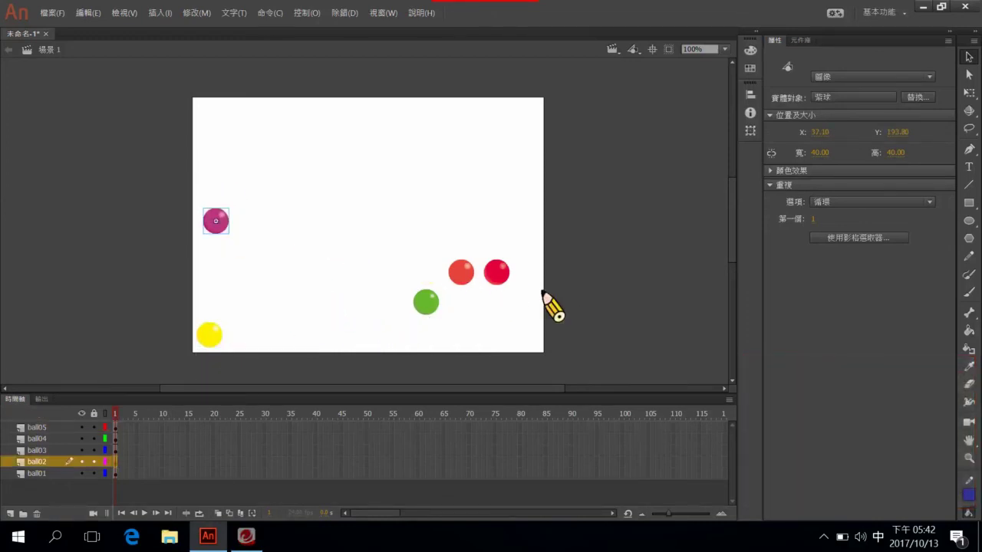
{"action": "left_click_drag", "start_coordinate": [461, 275], "coordinate": [361, 117]}
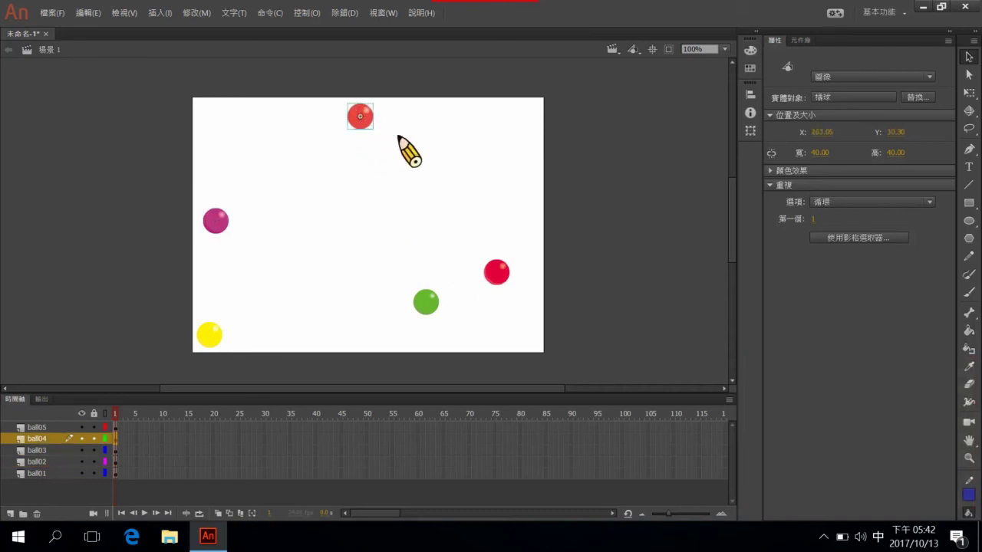
{"action": "left_click_drag", "start_coordinate": [497, 273], "coordinate": [535, 190]}
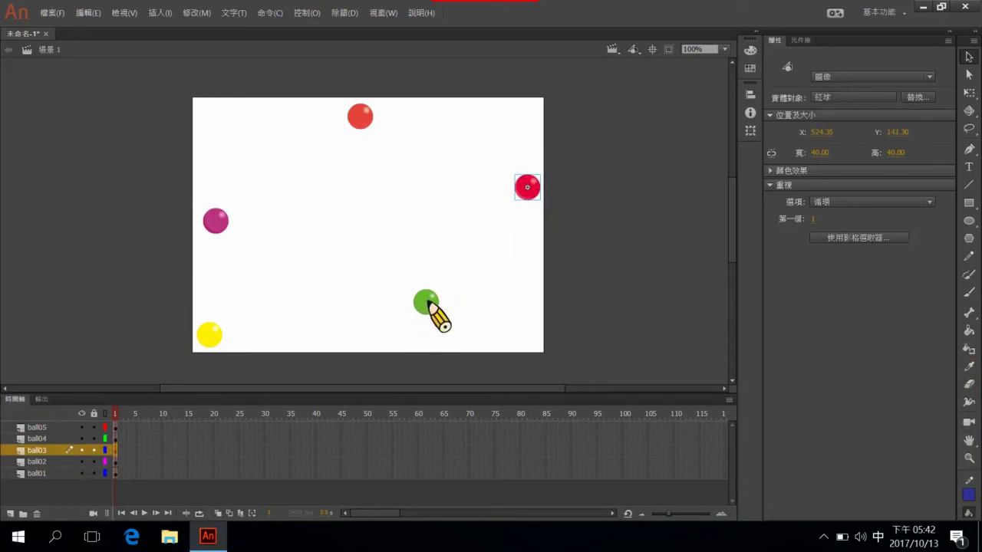
{"action": "left_click_drag", "start_coordinate": [426, 301], "coordinate": [443, 335]}
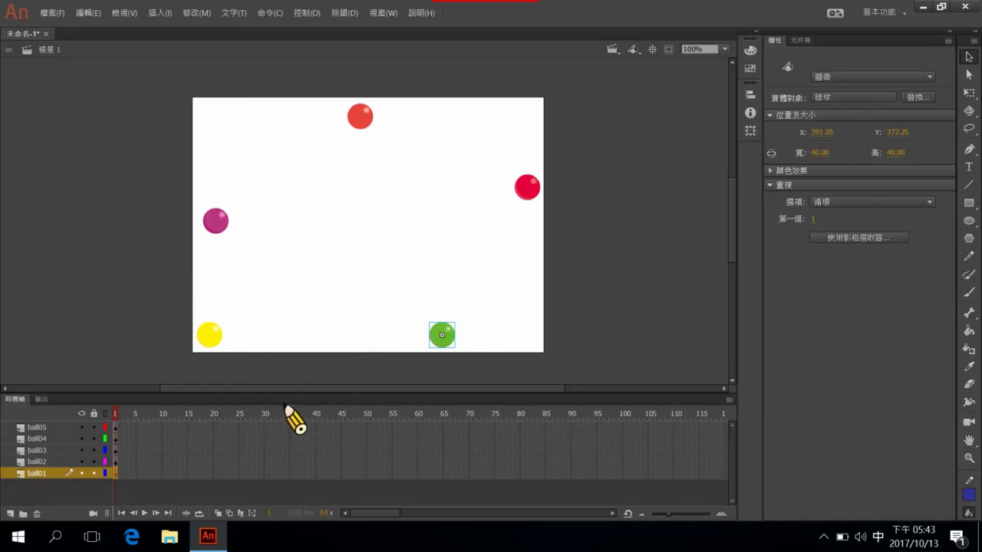
Step: Convert frame 12 to keyframes on all five layers, ball01 to ball05
{"action": "left_click", "coordinate": [172, 428]}
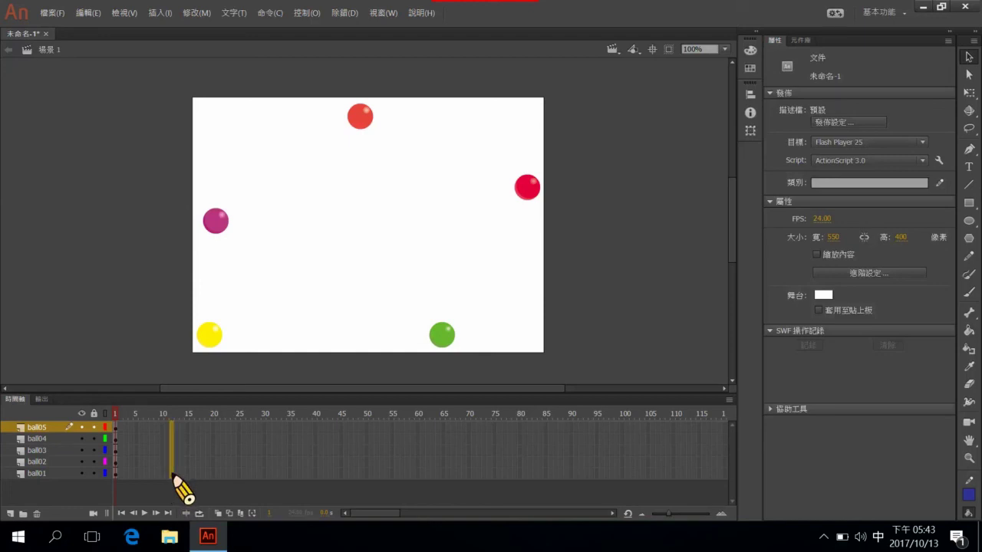
{"action": "left_click", "coordinate": [173, 474]}
{"action": "right_click", "coordinate": [172, 474]}
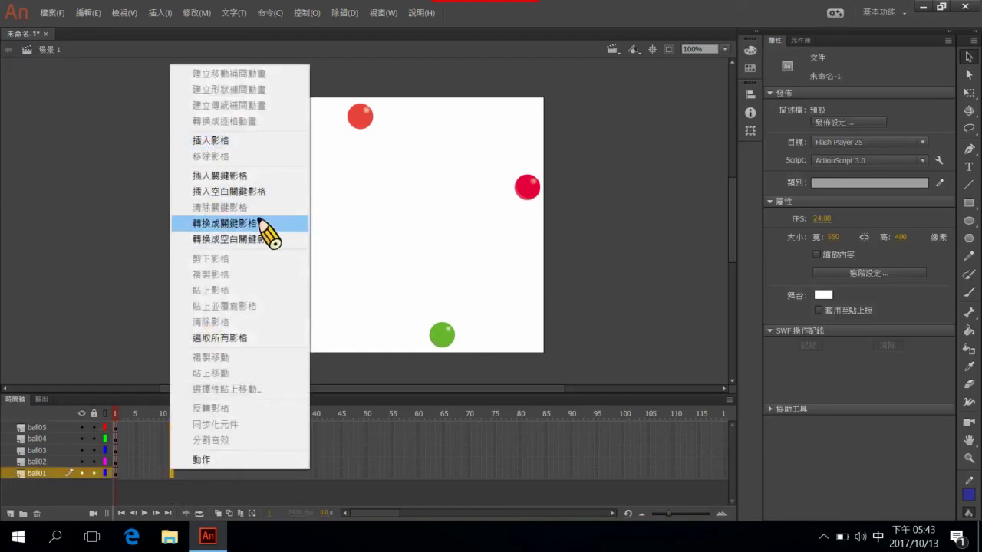
{"action": "left_click", "coordinate": [261, 224]}
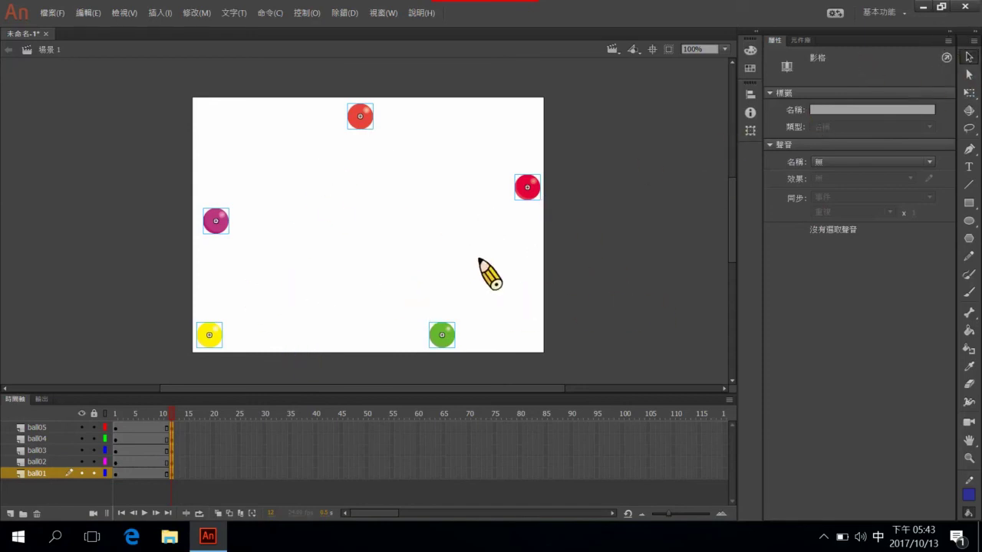
Step: Rearrange the balls on frame 12: yellow upper right, crimson lower left, orange at the right edge, purple at the top, green upper left
{"action": "left_click", "coordinate": [482, 261]}
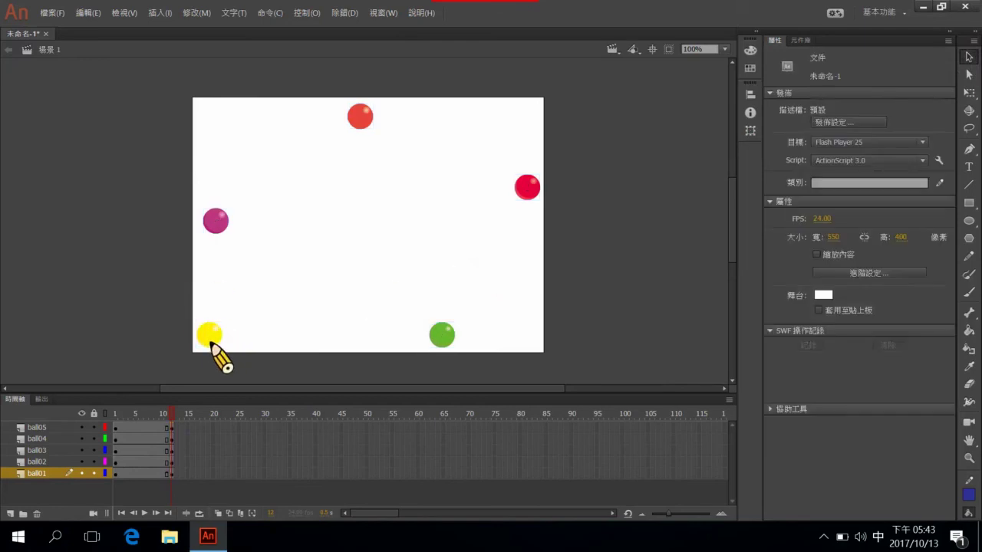
{"action": "left_click_drag", "start_coordinate": [212, 340], "coordinate": [455, 192]}
{"action": "left_click_drag", "start_coordinate": [314, 249], "coordinate": [502, 123]}
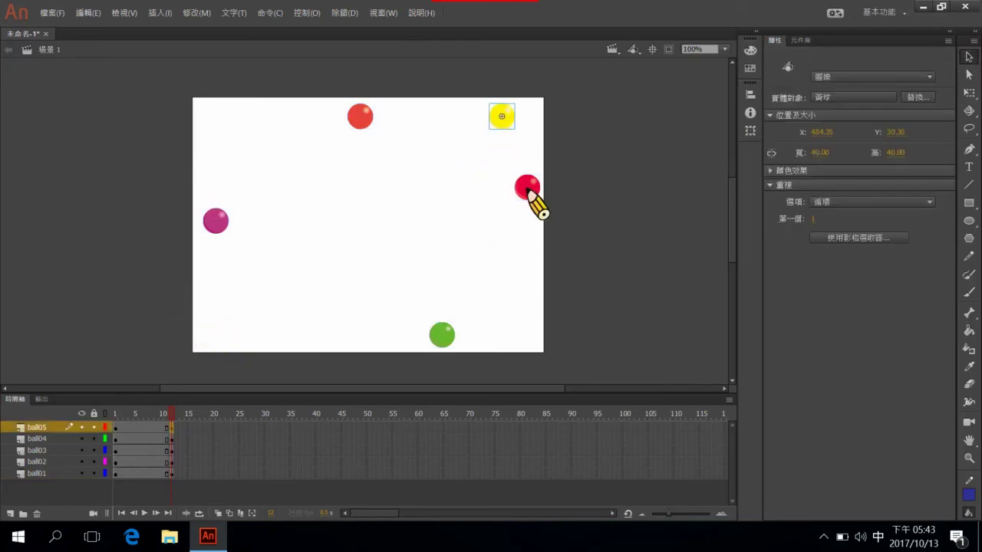
{"action": "left_click_drag", "start_coordinate": [516, 191], "coordinate": [222, 316]}
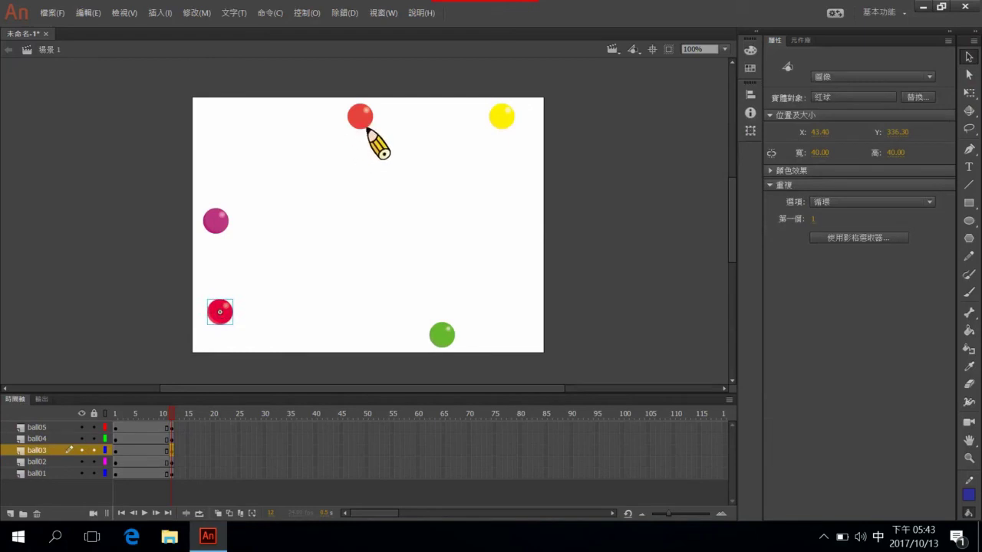
{"action": "left_click_drag", "start_coordinate": [363, 123], "coordinate": [436, 172]}
{"action": "left_click_drag", "start_coordinate": [497, 229], "coordinate": [530, 239]}
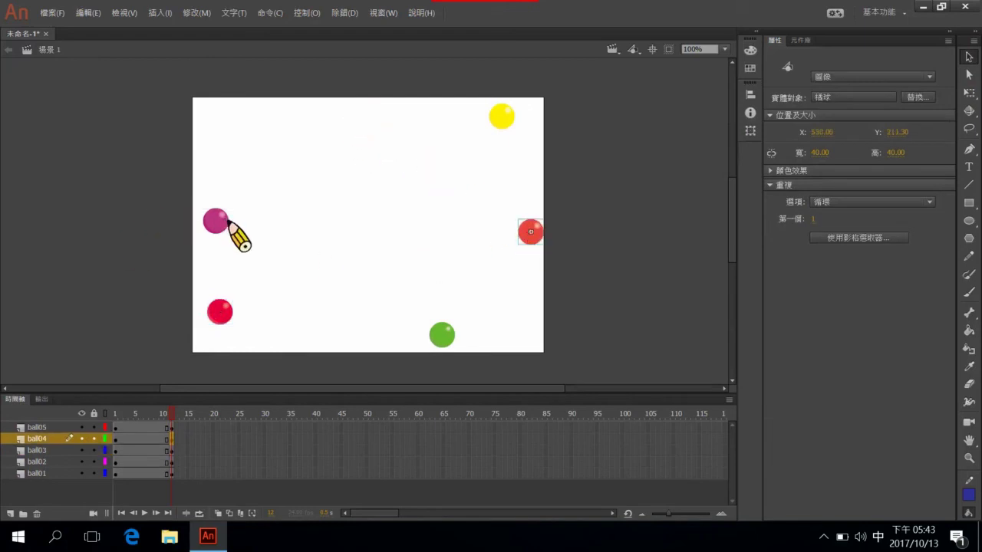
{"action": "left_click_drag", "start_coordinate": [221, 198], "coordinate": [412, 120]}
{"action": "left_click_drag", "start_coordinate": [445, 340], "coordinate": [217, 108]}
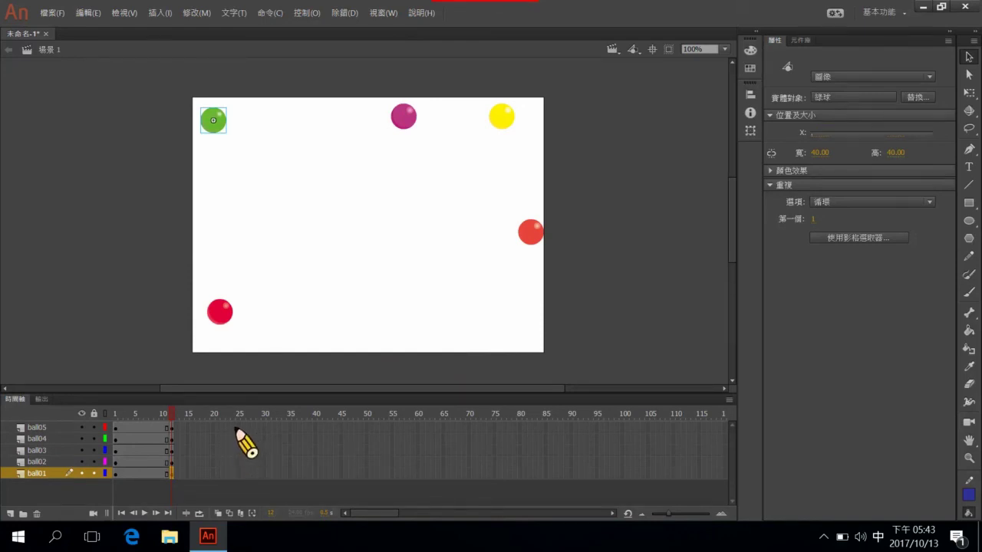
{"action": "left_click", "coordinate": [234, 427]}
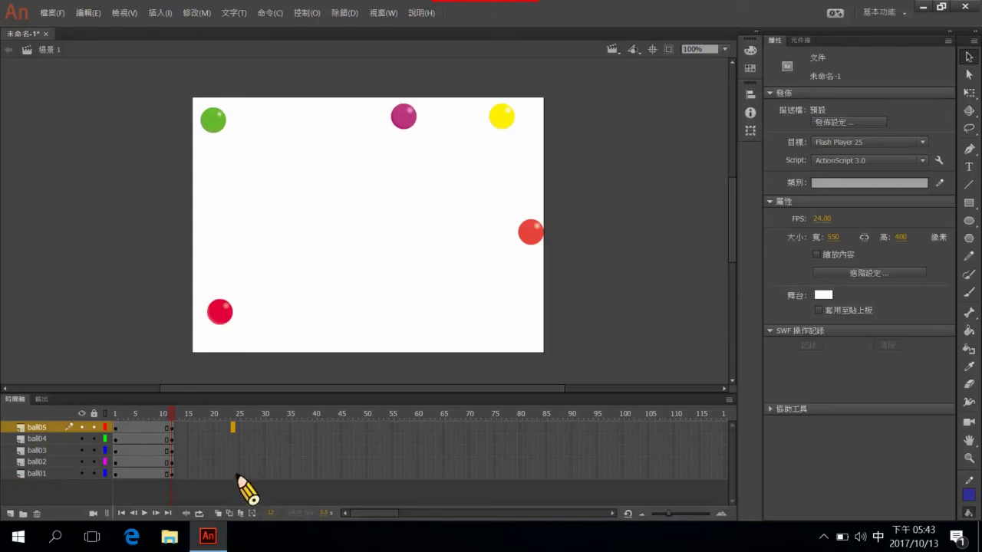
{"action": "left_click_drag", "start_coordinate": [243, 494], "coordinate": [246, 491]}
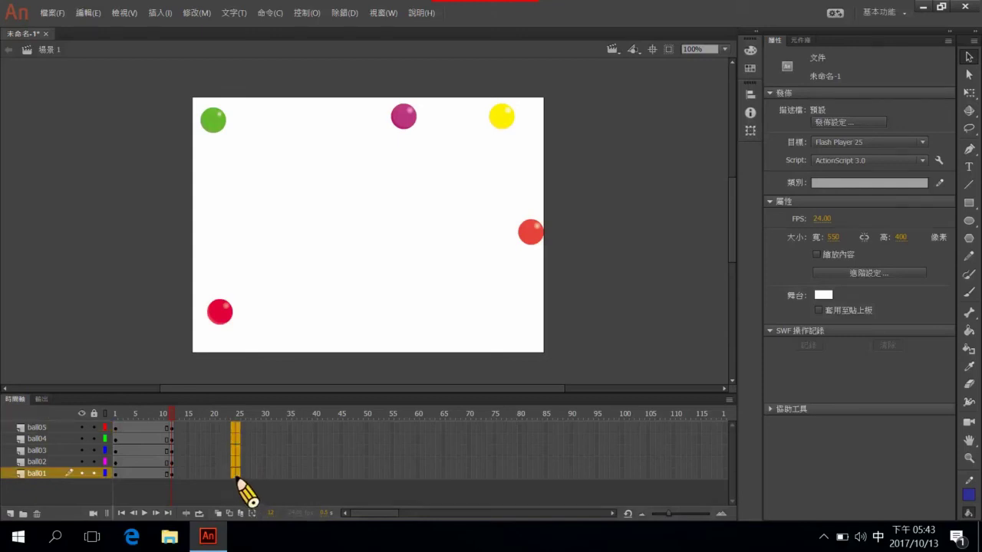
{"action": "left_click", "coordinate": [242, 439]}
{"action": "left_click", "coordinate": [234, 427]}
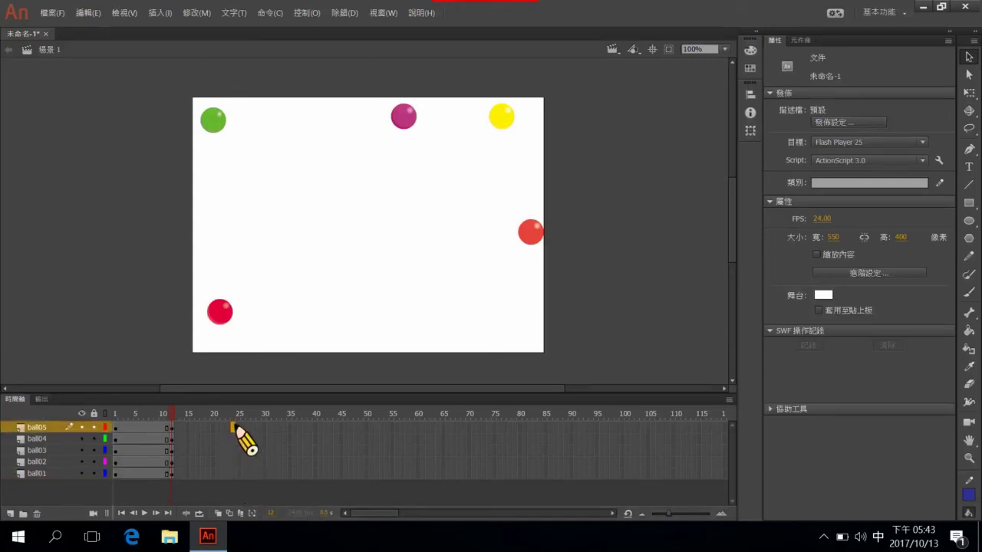
{"action": "left_click", "coordinate": [239, 476]}
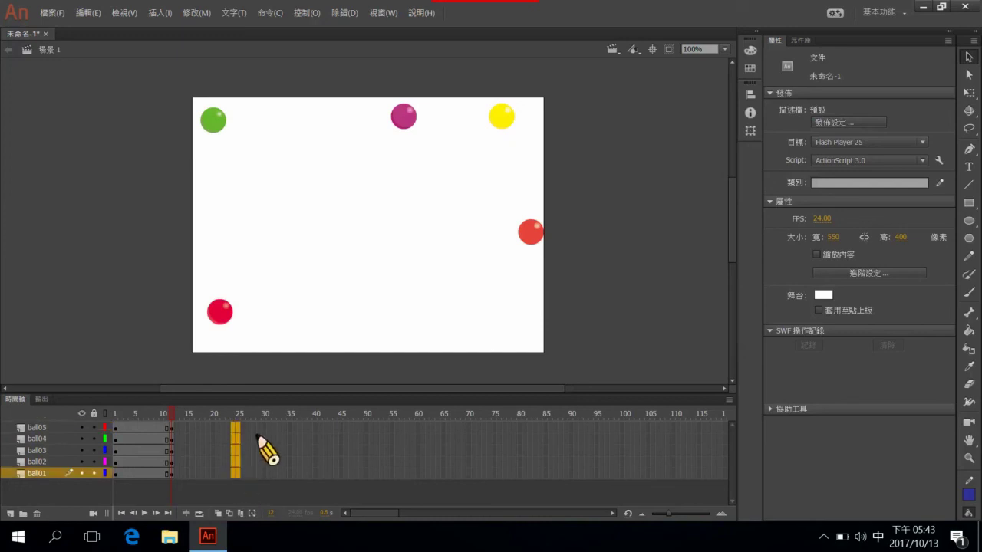
{"action": "left_click", "coordinate": [239, 438]}
Step: Convert frame 24 to keyframes on all five ball layers
{"action": "left_click", "coordinate": [233, 427]}
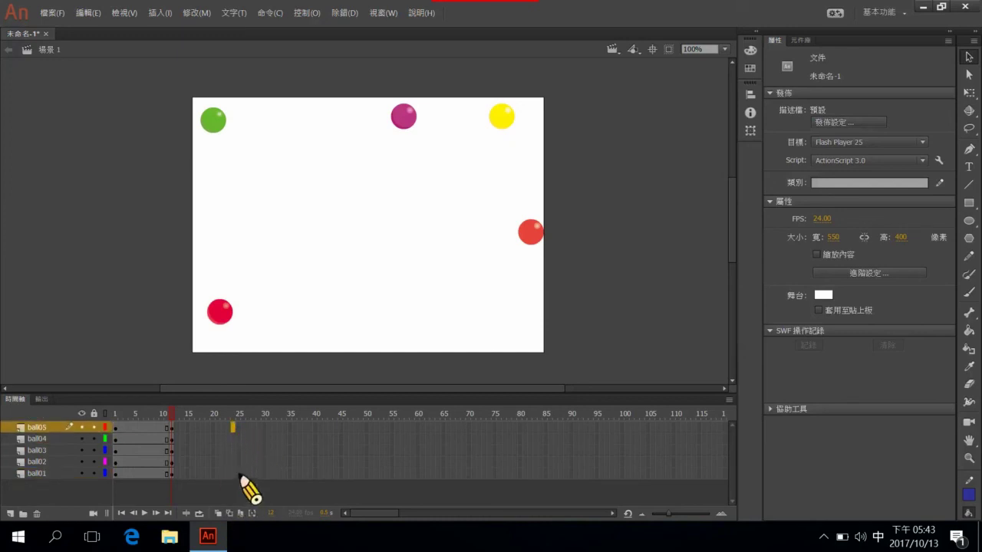
{"action": "left_click", "coordinate": [236, 477], "text": "shift"}
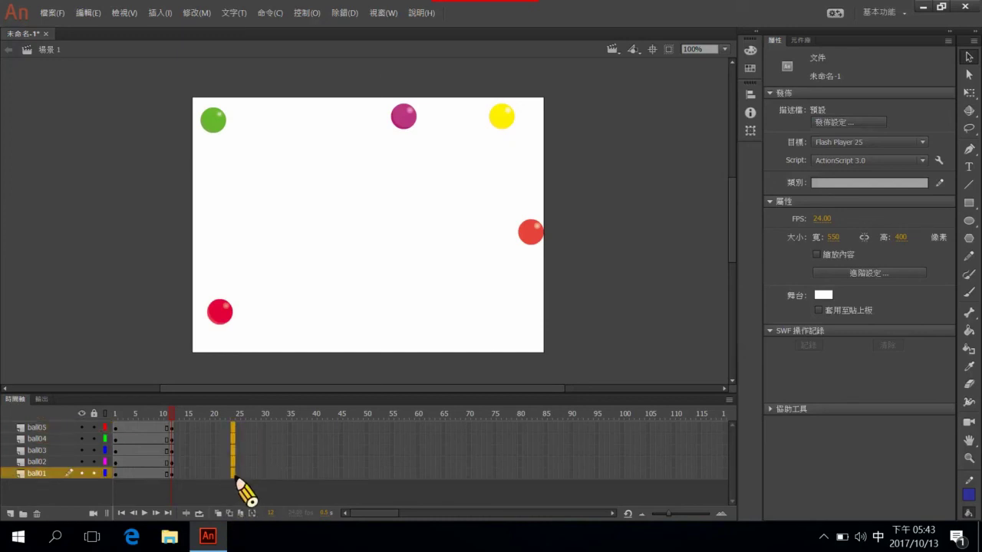
{"action": "right_click", "coordinate": [236, 480]}
{"action": "left_click", "coordinate": [307, 229]}
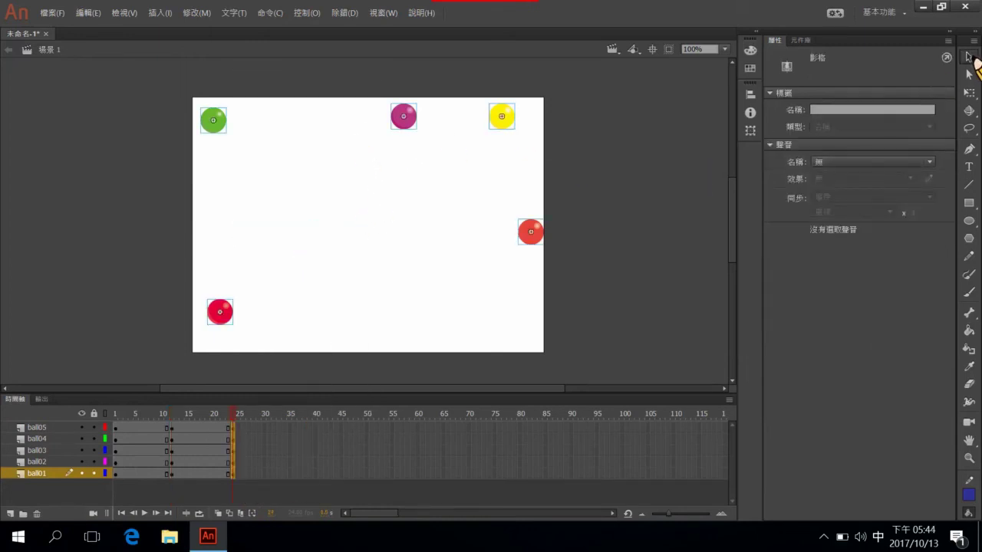
Step: Rearrange the balls on frame 24: yellow lower left, crimson upper right, orange left, green lower right, purple at the bottom centre
{"action": "left_click", "coordinate": [968, 57]}
{"action": "left_click", "coordinate": [506, 196]}
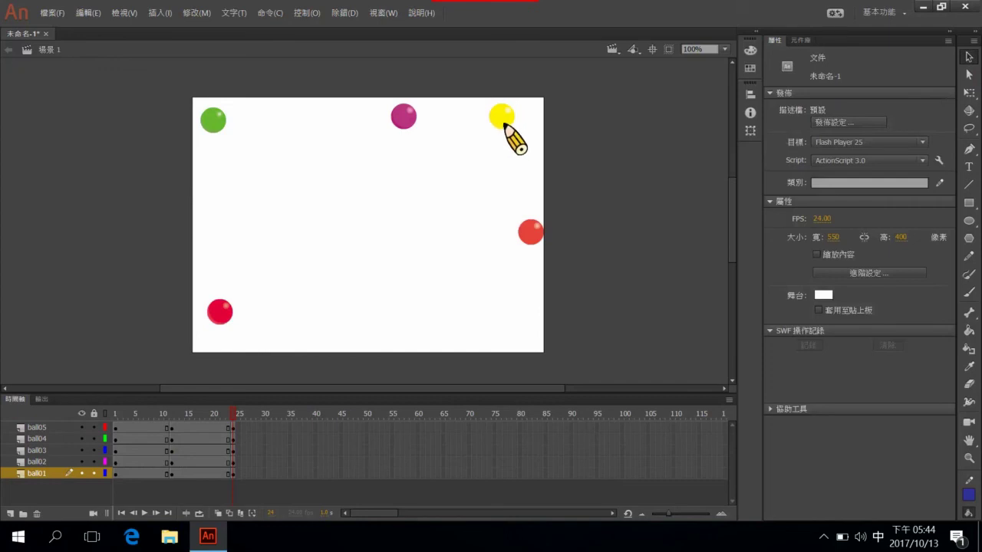
{"action": "left_click_drag", "start_coordinate": [506, 126], "coordinate": [538, 147]}
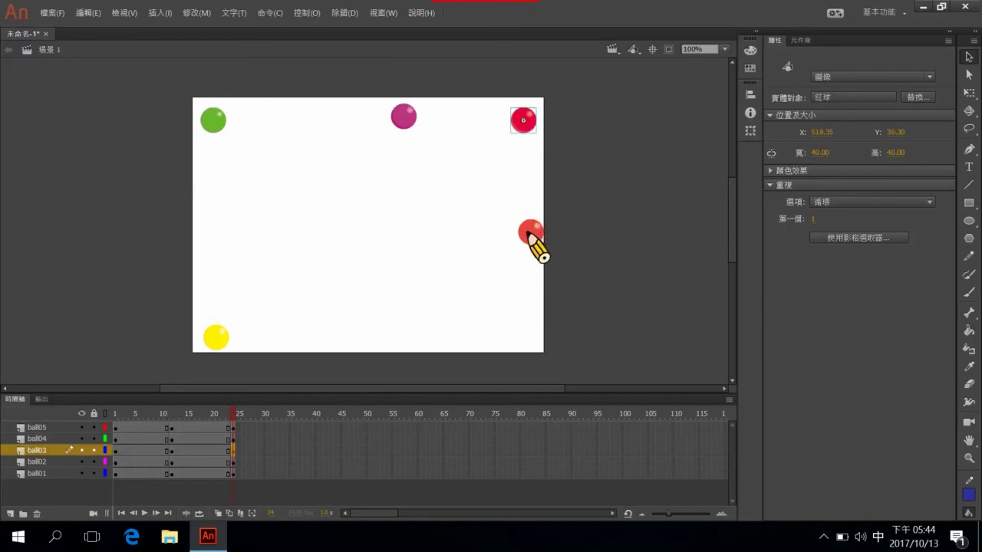
{"action": "left_click_drag", "start_coordinate": [529, 236], "coordinate": [216, 208]}
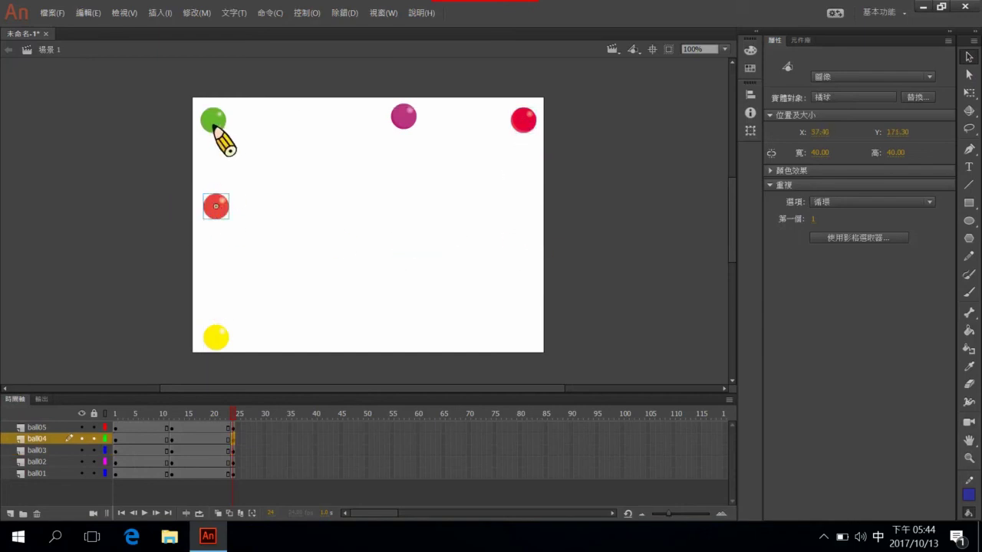
{"action": "left_click_drag", "start_coordinate": [214, 121], "coordinate": [530, 338]}
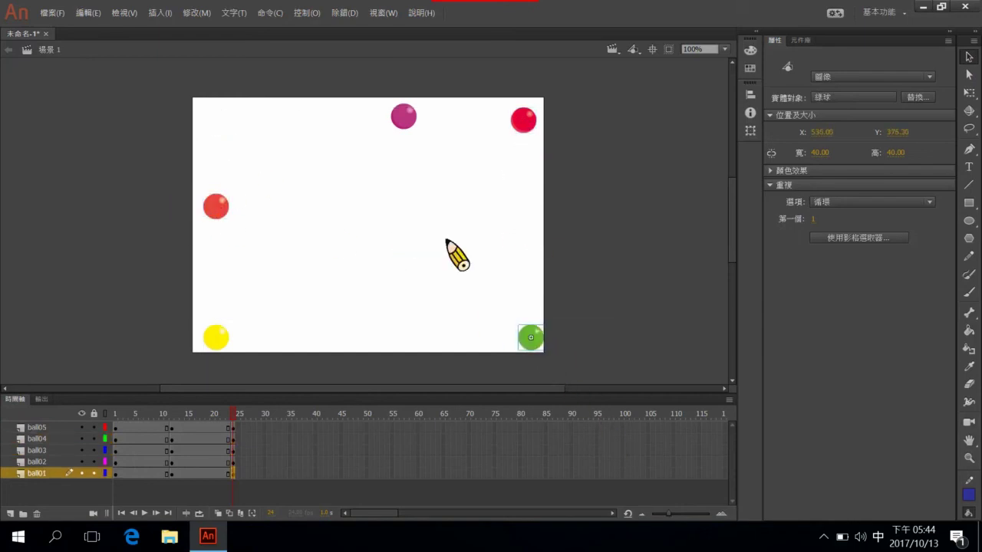
{"action": "left_click", "coordinate": [398, 123]}
{"action": "left_click_drag", "start_coordinate": [405, 117], "coordinate": [381, 342]}
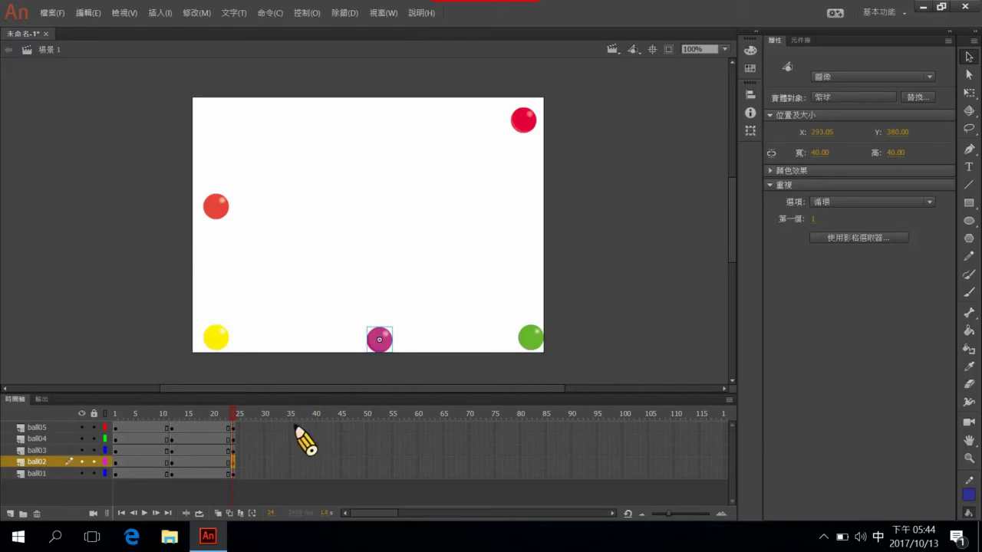
Step: Convert frame 36 to keyframes on all five ball layers
{"action": "left_click", "coordinate": [294, 427]}
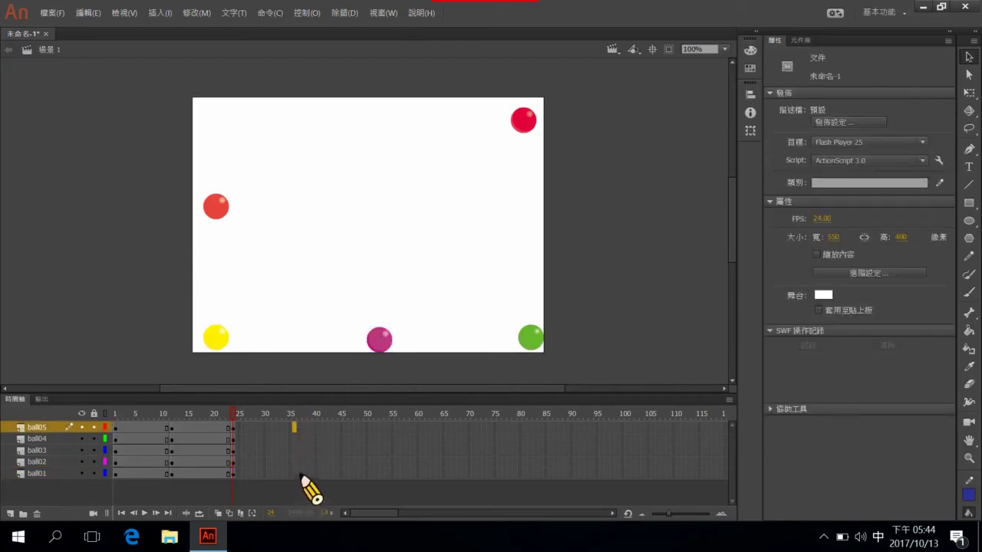
{"action": "left_click", "coordinate": [298, 481], "text": "shift"}
{"action": "right_click", "coordinate": [298, 482]}
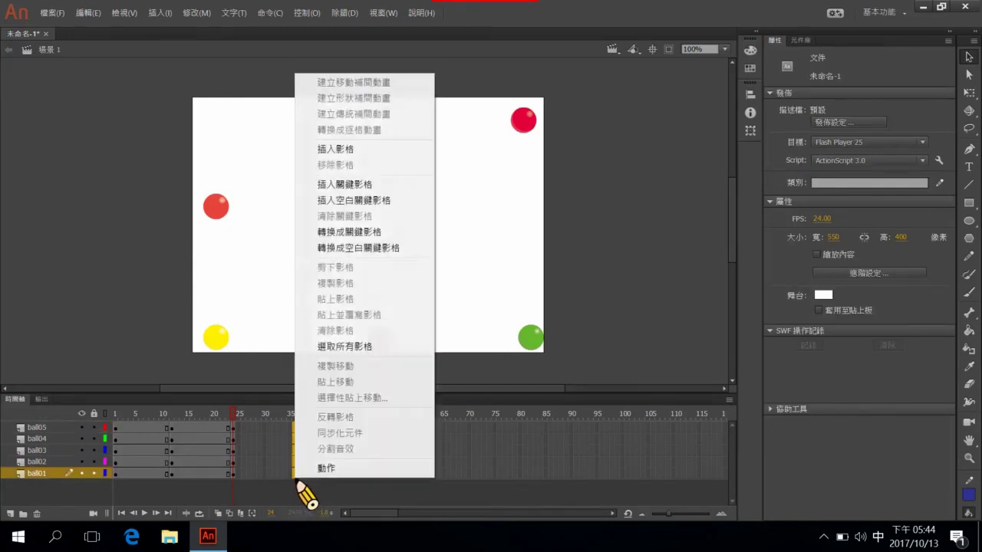
{"action": "left_click", "coordinate": [353, 231]}
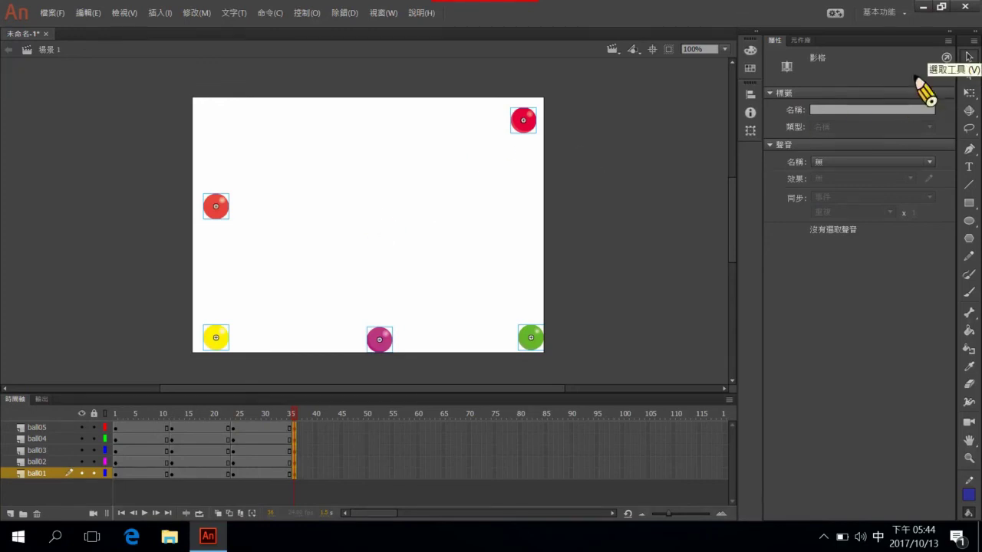
Step: Rearrange the balls on frame 36: yellow upper right, crimson on the left, orange lower right, purple upper left, green at the left edge
{"action": "left_click", "coordinate": [460, 228]}
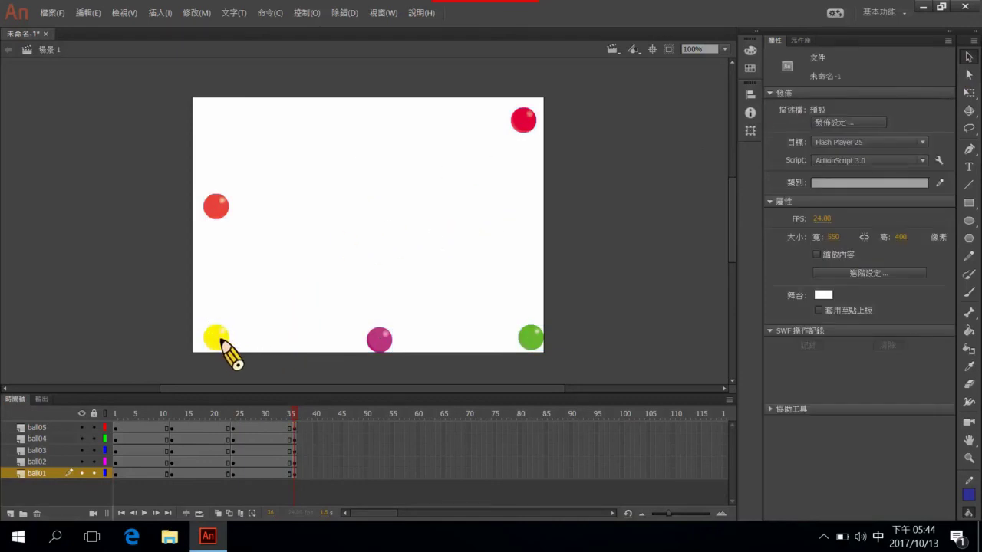
{"action": "left_click_drag", "start_coordinate": [223, 341], "coordinate": [217, 279]}
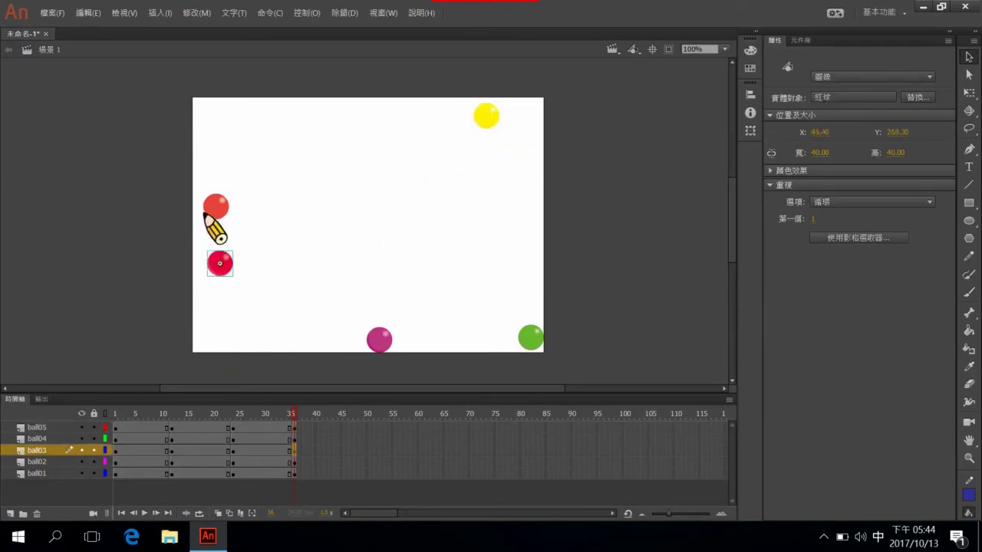
{"action": "left_click_drag", "start_coordinate": [219, 216], "coordinate": [207, 110]}
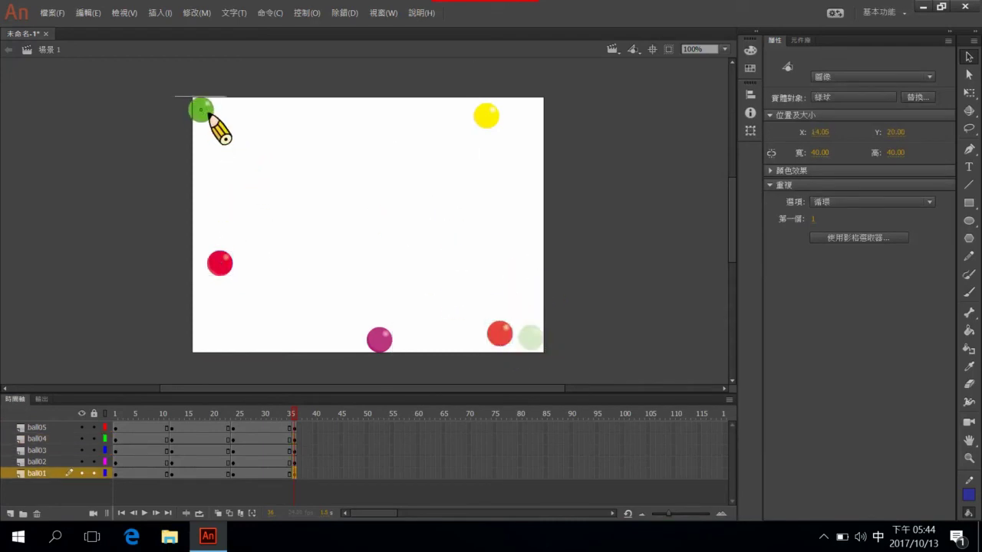
{"action": "left_click", "coordinate": [488, 311]}
{"action": "left_click_drag", "start_coordinate": [502, 332], "coordinate": [521, 330]}
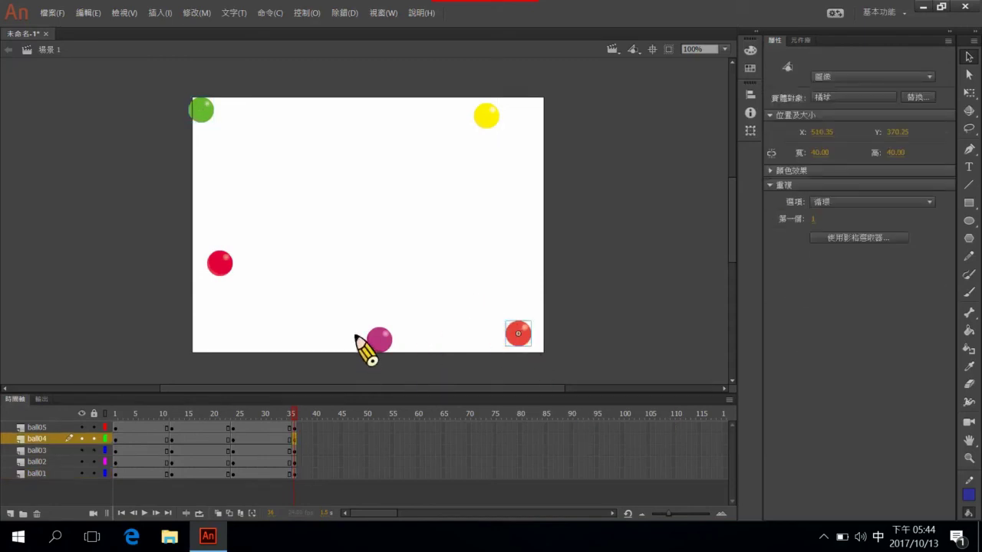
{"action": "left_click_drag", "start_coordinate": [382, 347], "coordinate": [249, 144]}
{"action": "left_click_drag", "start_coordinate": [208, 118], "coordinate": [210, 177]}
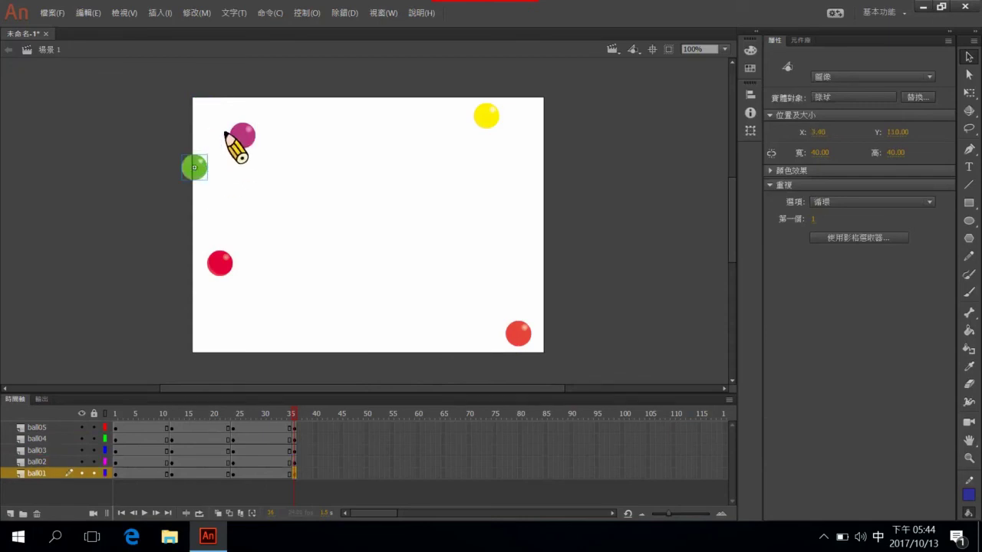
{"action": "left_click", "coordinate": [232, 141]}
{"action": "left_click_drag", "start_coordinate": [244, 138], "coordinate": [217, 118]}
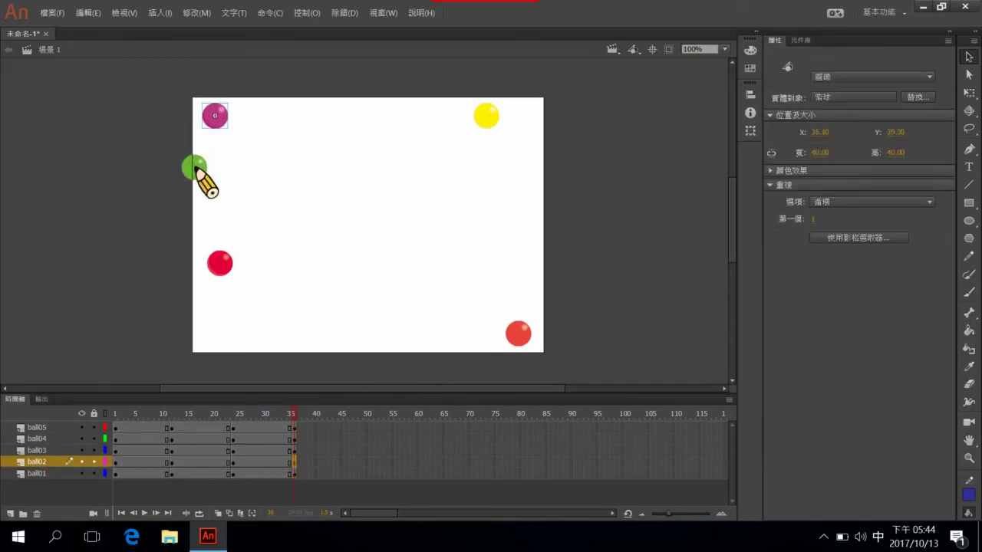
Step: Move the green ball fully inside the stage's left edge on frame 36, and convert frame 51 to keyframes on all five ball layers
{"action": "left_click_drag", "start_coordinate": [203, 169], "coordinate": [223, 178]}
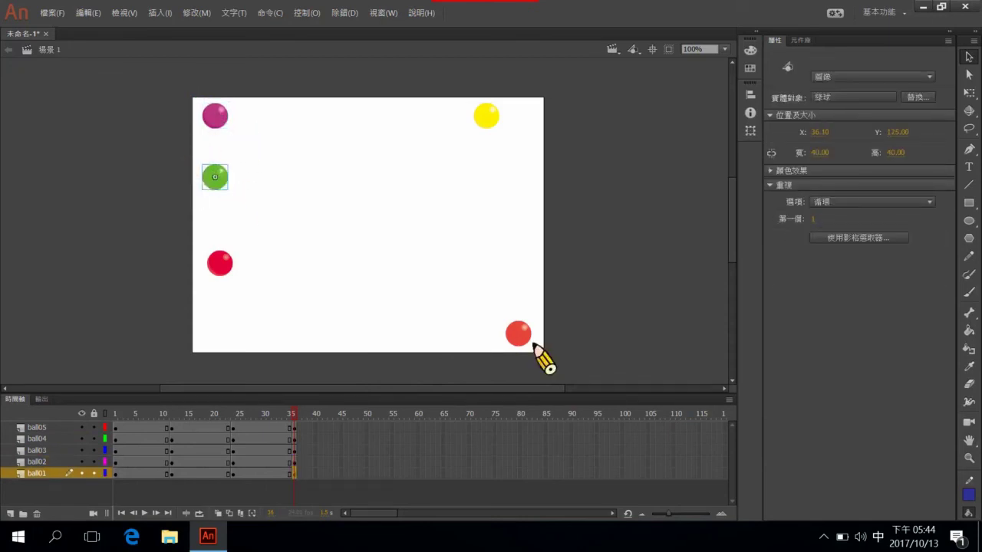
{"action": "left_click", "coordinate": [371, 428]}
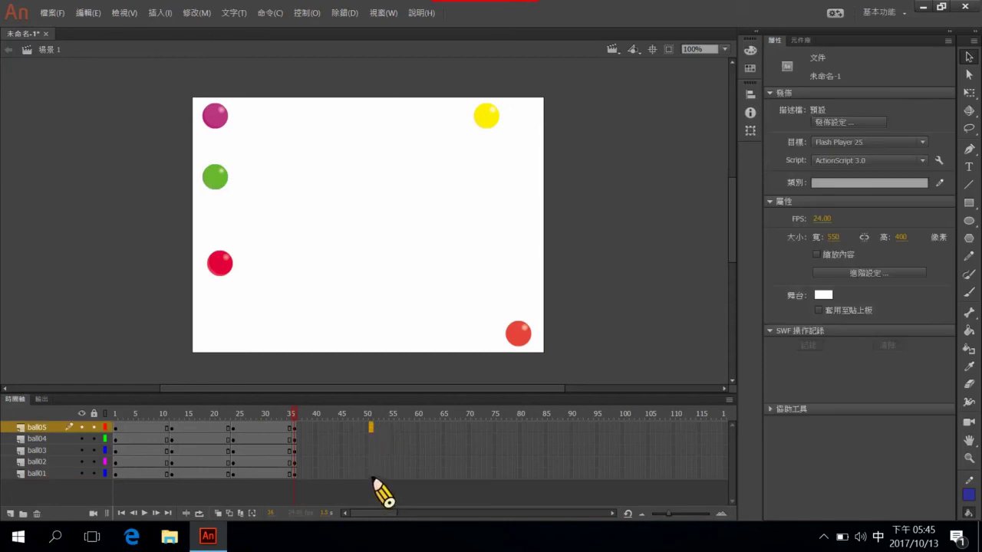
{"action": "right_click", "coordinate": [372, 477]}
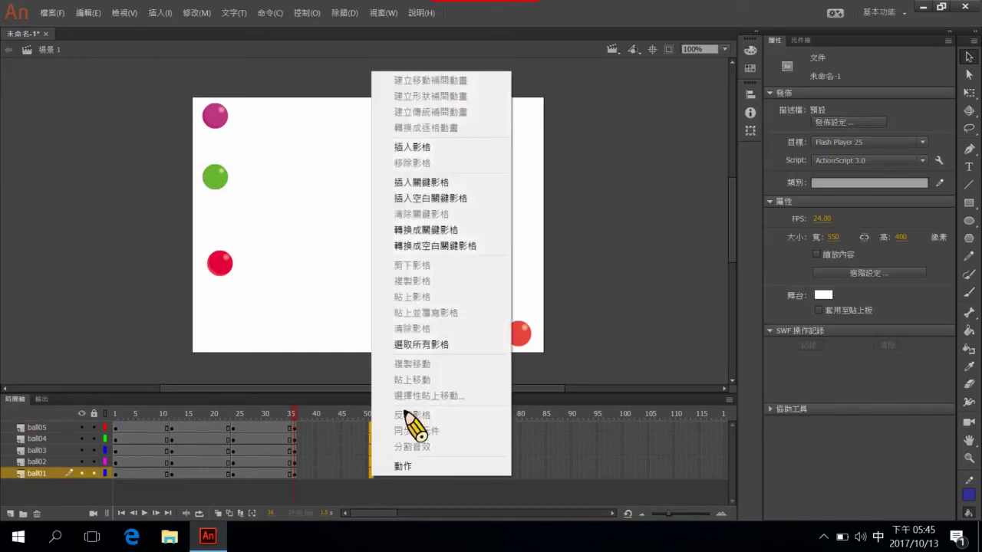
{"action": "left_click", "coordinate": [447, 228]}
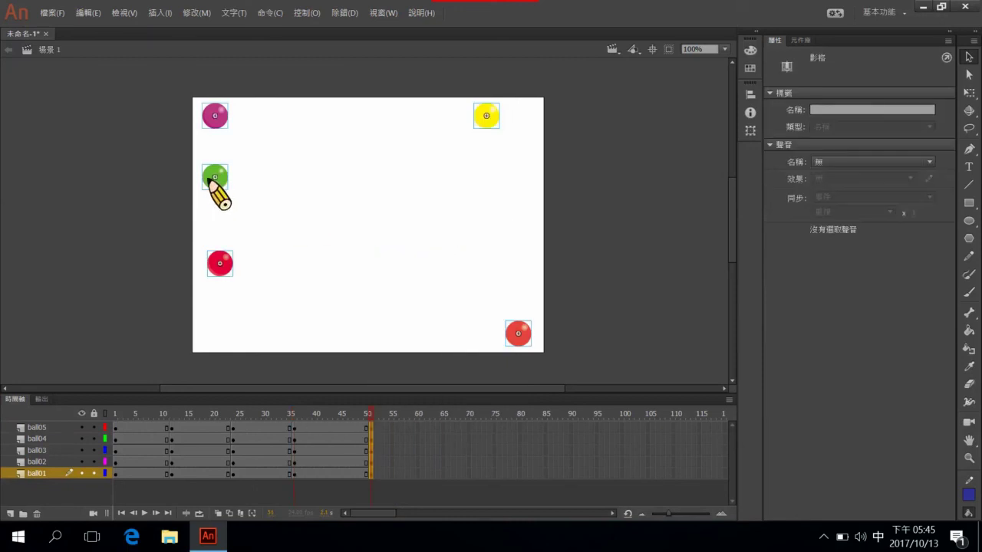
Step: Rearrange the balls on frame 51: yellow lower left, crimson upper right, green bottom centre, purple on the right side, orange upper left
{"action": "mouse_move", "coordinate": [211, 175]}
{"action": "left_mouse_down"}
{"action": "mouse_move", "coordinate": [411, 260]}
{"action": "mouse_move", "coordinate": [204, 184]}
{"action": "left_mouse_up"}
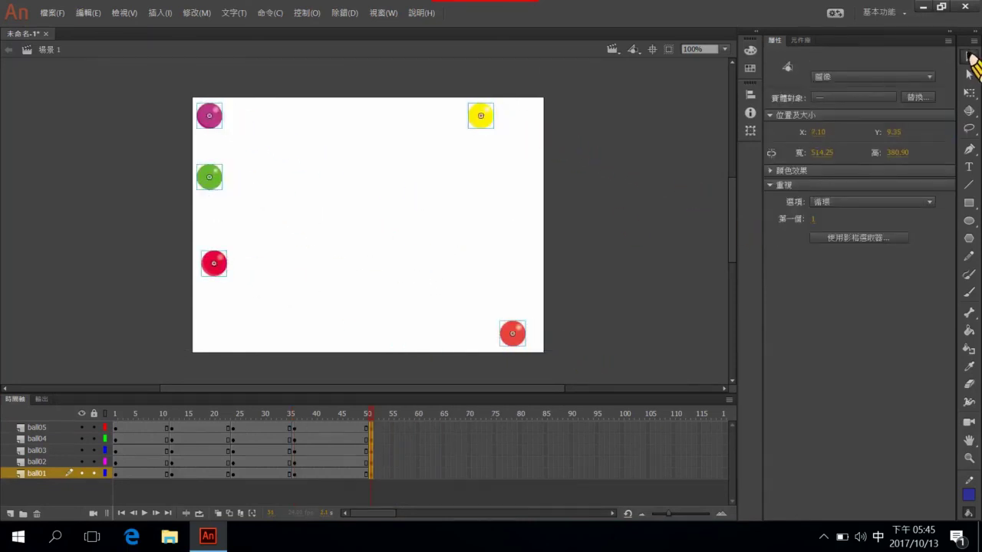
{"action": "left_click", "coordinate": [969, 56]}
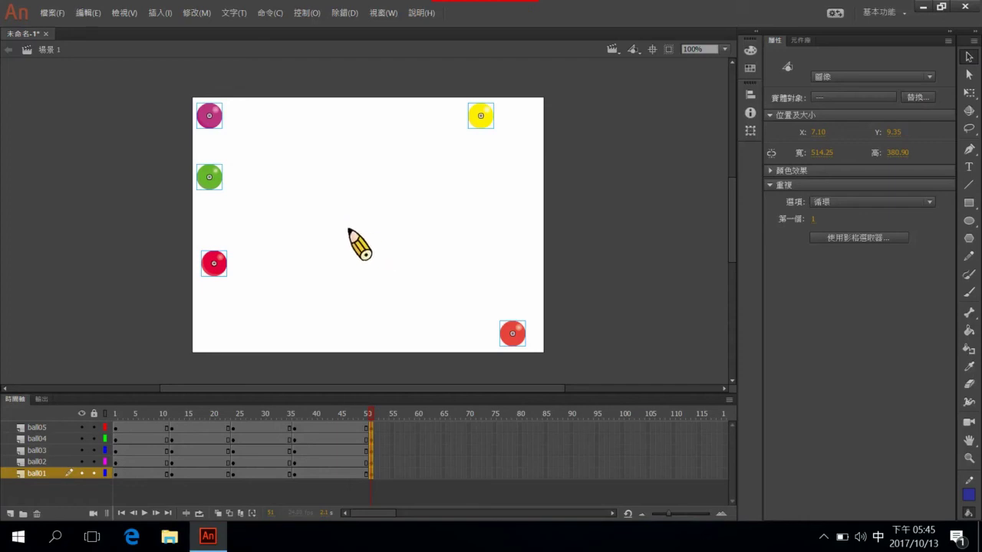
{"action": "left_click", "coordinate": [315, 219]}
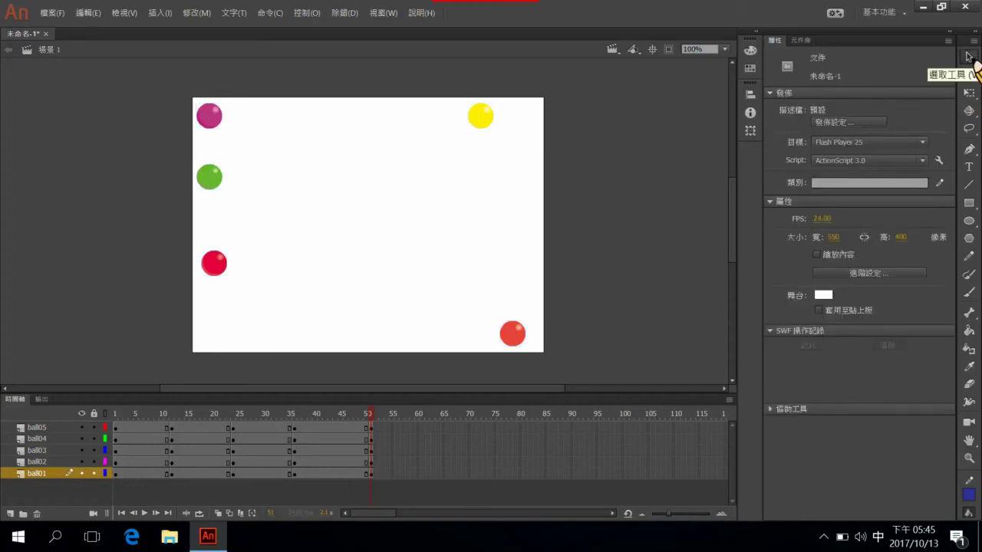
{"action": "left_click", "coordinate": [968, 58]}
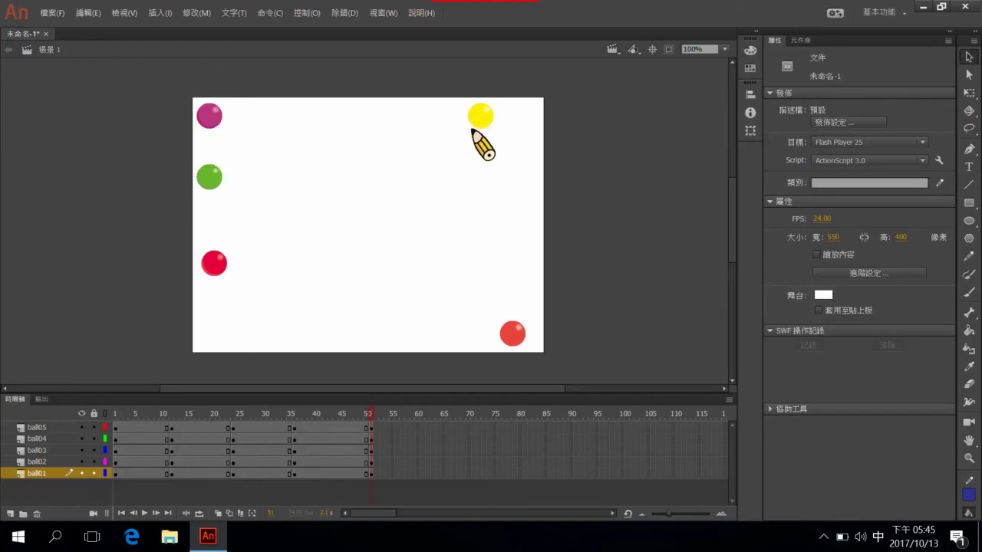
{"action": "left_click_drag", "start_coordinate": [469, 127], "coordinate": [207, 343]}
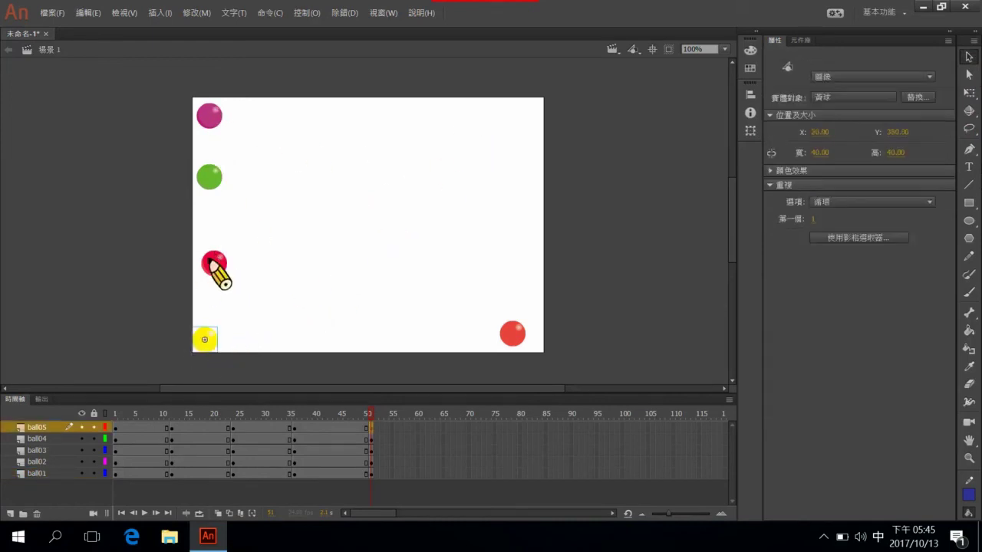
{"action": "left_click_drag", "start_coordinate": [212, 263], "coordinate": [517, 114]}
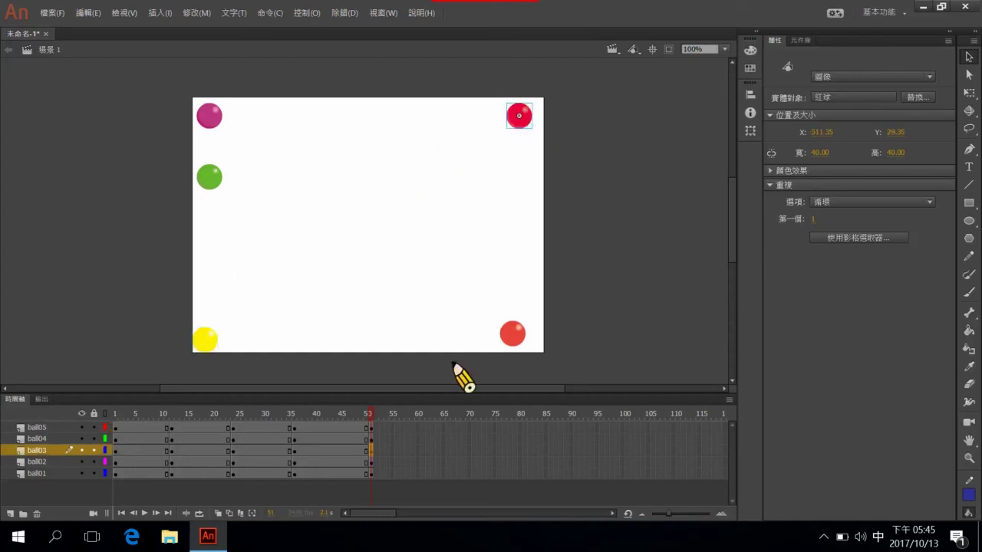
{"action": "left_click_drag", "start_coordinate": [215, 184], "coordinate": [392, 351]}
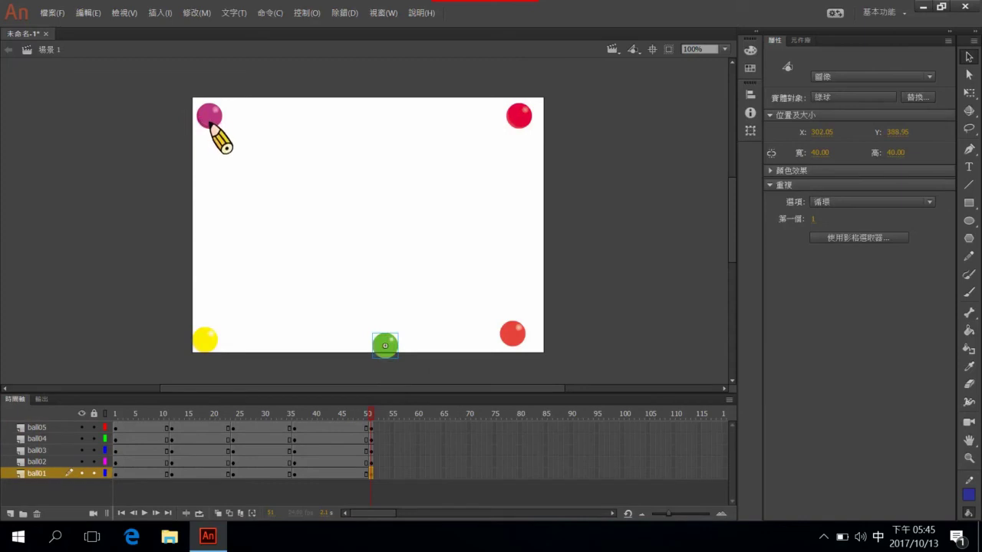
{"action": "left_click_drag", "start_coordinate": [209, 117], "coordinate": [519, 263]}
{"action": "left_click_drag", "start_coordinate": [526, 340], "coordinate": [216, 115]}
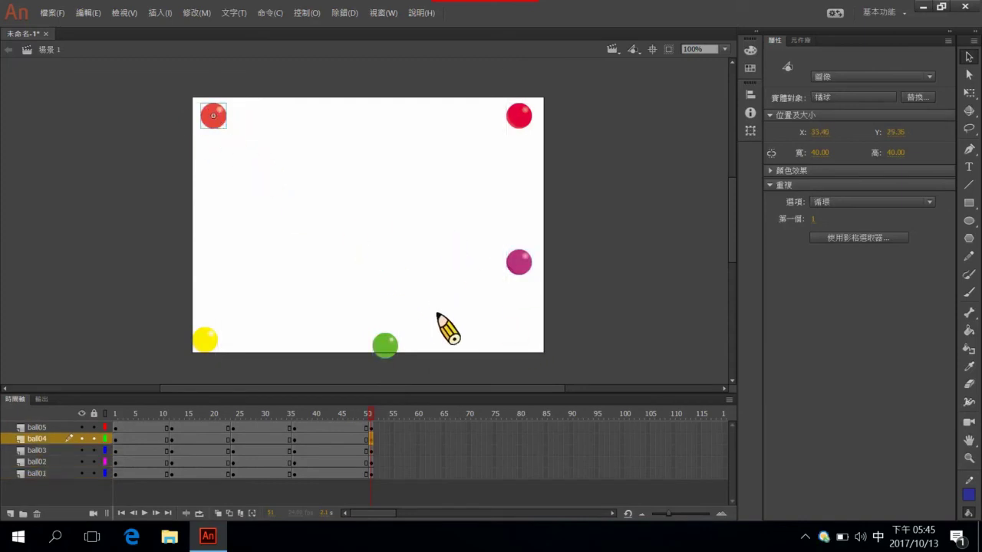
Step: Convert frame 70 to keyframes on all five ball layers
{"action": "left_click", "coordinate": [468, 427]}
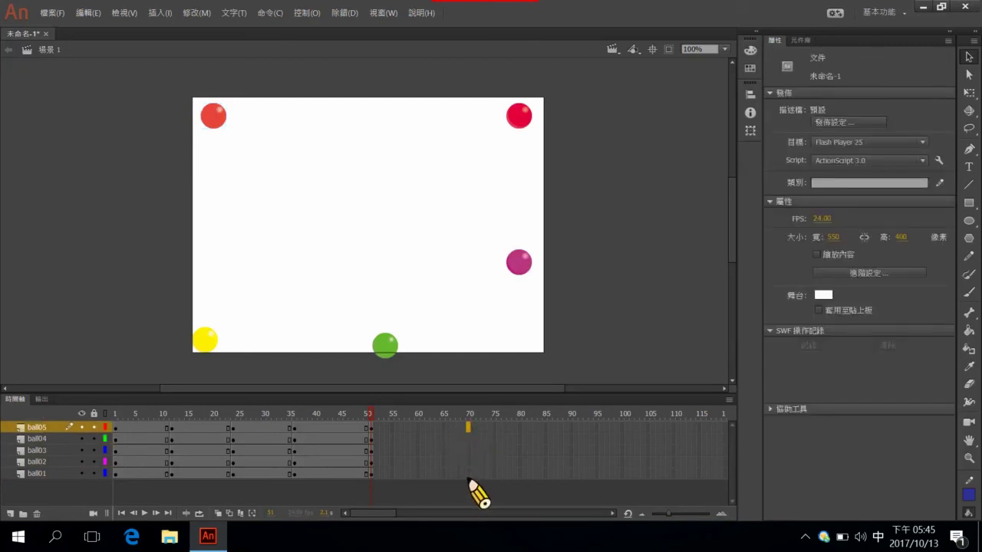
{"action": "left_click", "coordinate": [467, 473], "text": "shift"}
{"action": "right_click", "coordinate": [468, 474]}
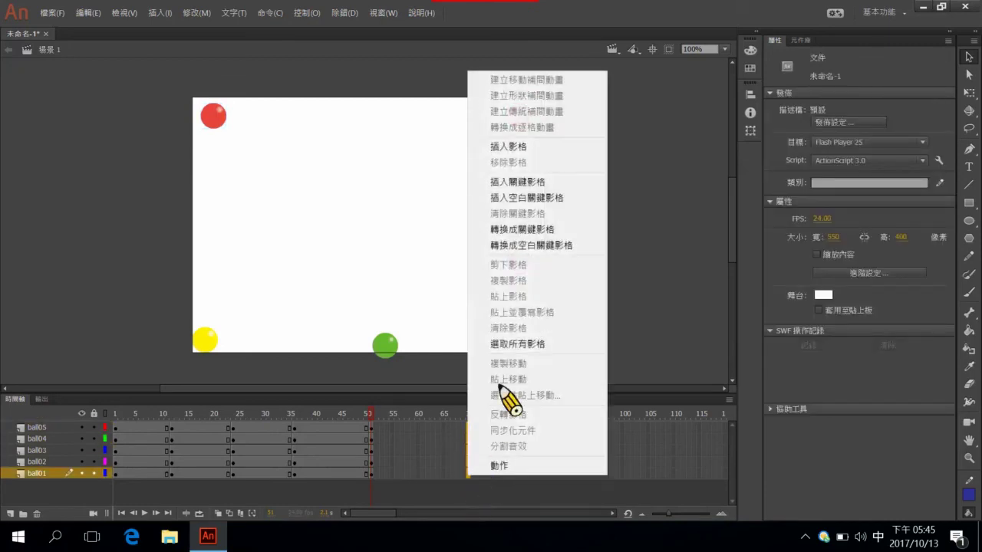
{"action": "left_click", "coordinate": [531, 228]}
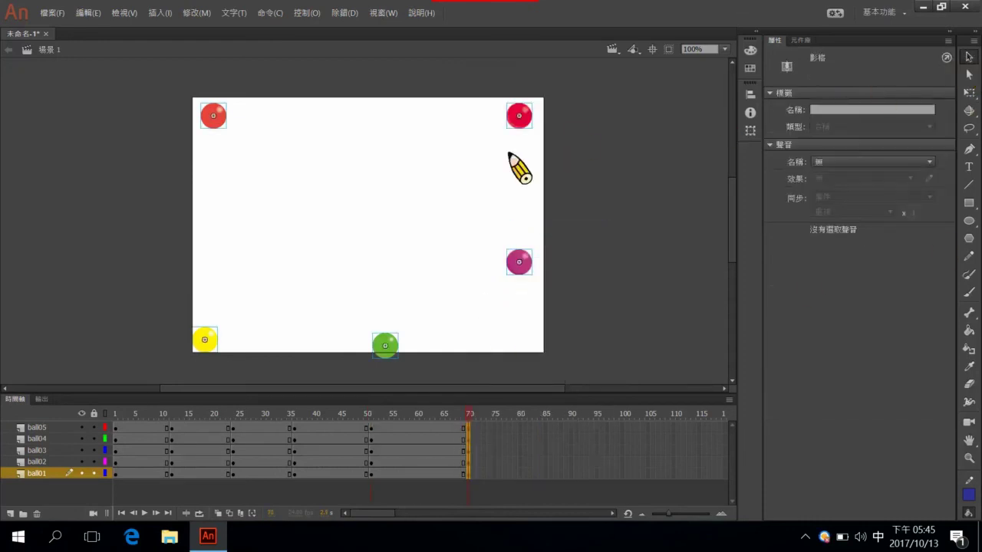
Step: Rearrange the balls on frame 70: crimson upper left, orange upper right, purple lower on the left side, green top centre, yellow lower right
{"action": "left_click", "coordinate": [409, 181]}
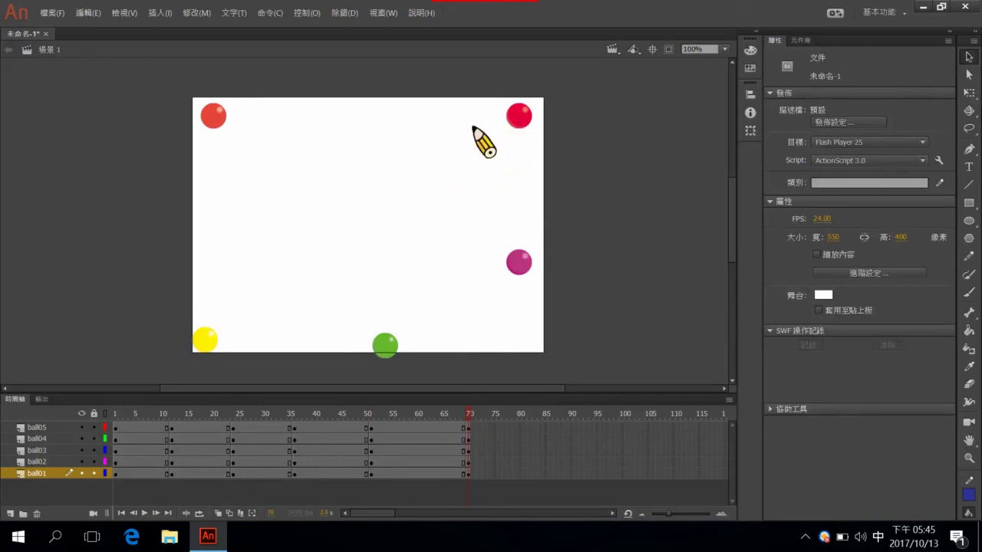
{"action": "left_click_drag", "start_coordinate": [518, 117], "coordinate": [208, 171]}
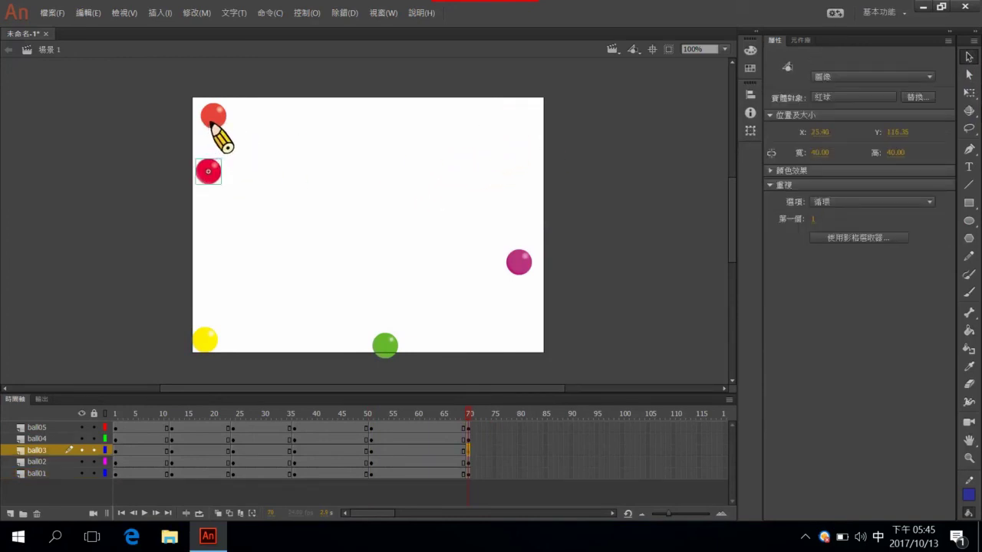
{"action": "left_click_drag", "start_coordinate": [212, 123], "coordinate": [529, 124]}
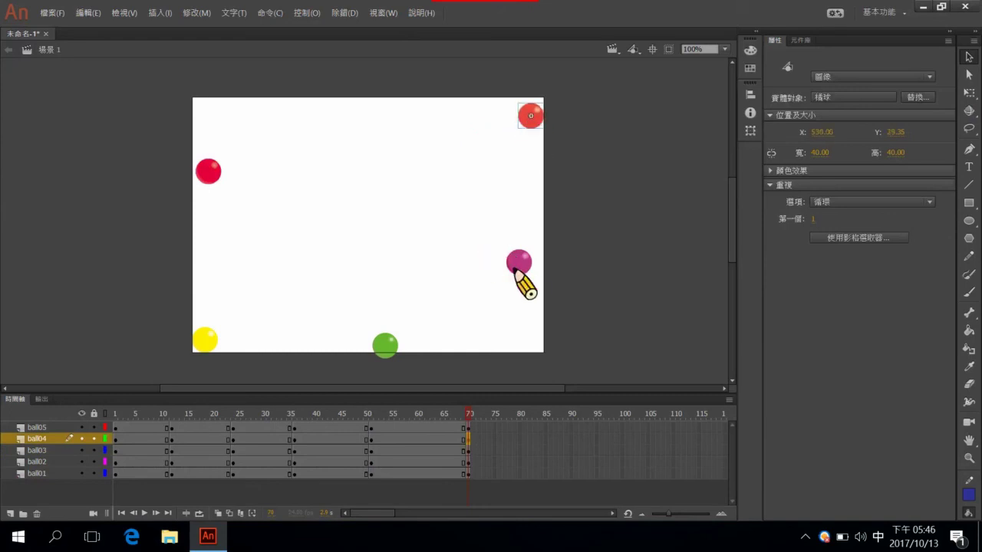
{"action": "left_click_drag", "start_coordinate": [520, 264], "coordinate": [209, 265]}
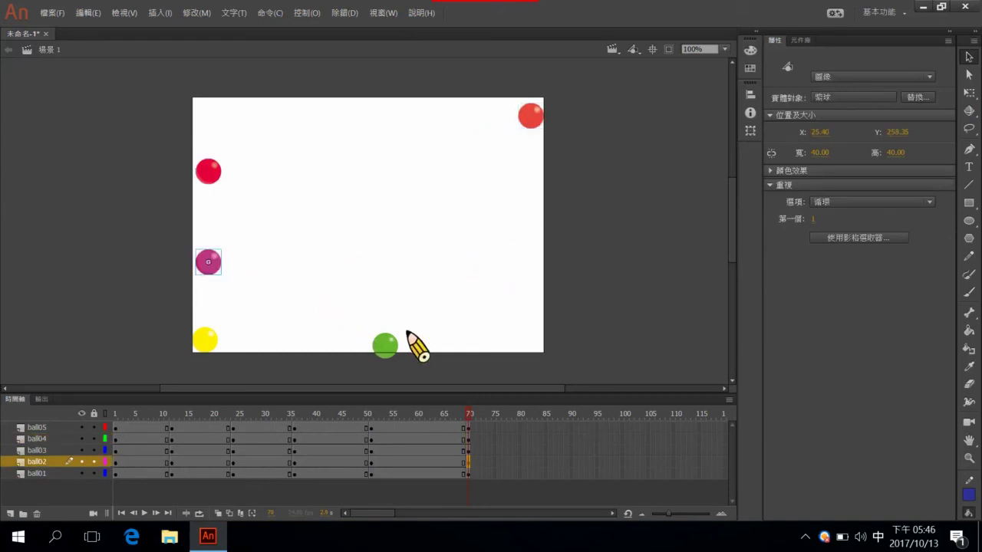
{"action": "left_click_drag", "start_coordinate": [385, 349], "coordinate": [365, 111]}
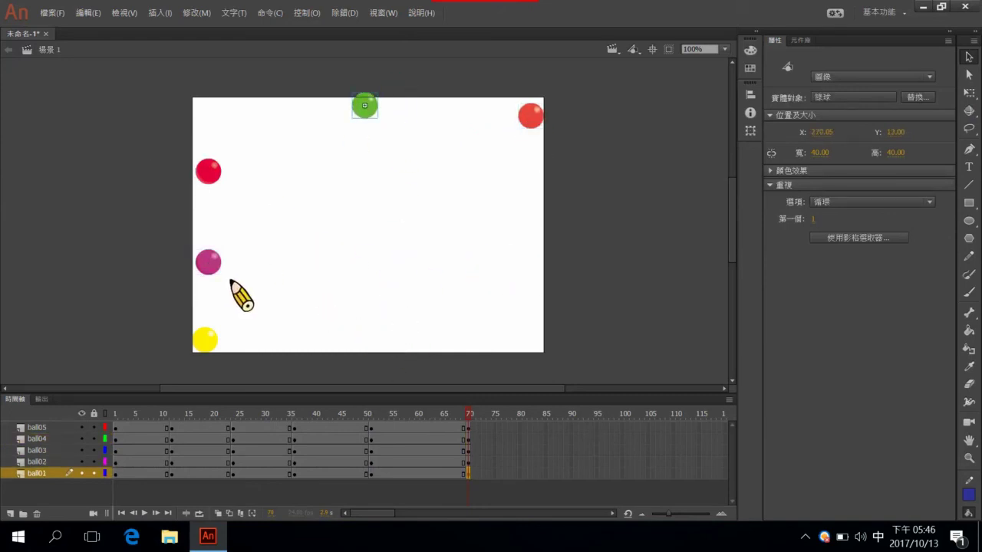
{"action": "left_click_drag", "start_coordinate": [206, 338], "coordinate": [523, 331]}
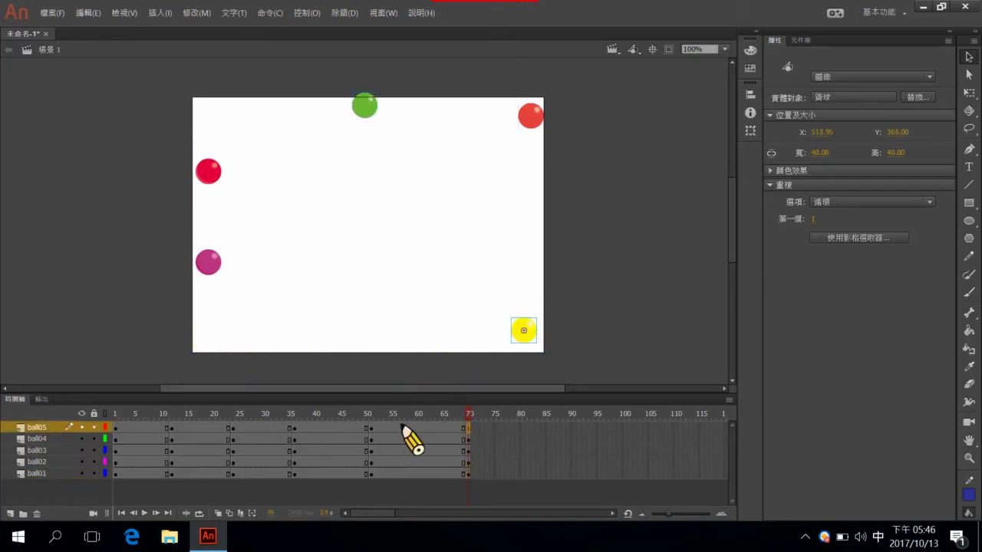
Step: Create classic tweens from the frame 1 keyframes on all five ball layers
{"action": "left_click", "coordinate": [119, 431]}
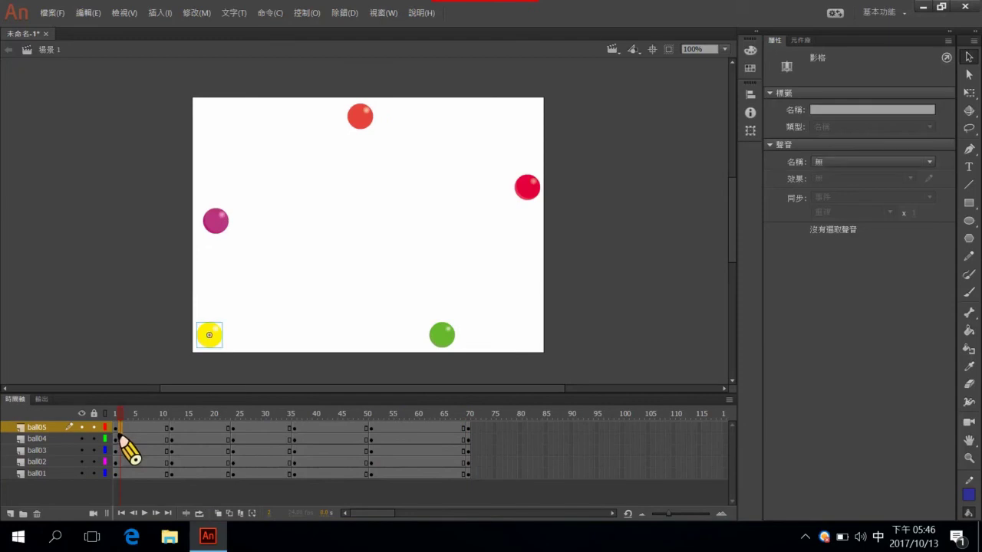
{"action": "left_click", "coordinate": [120, 439]}
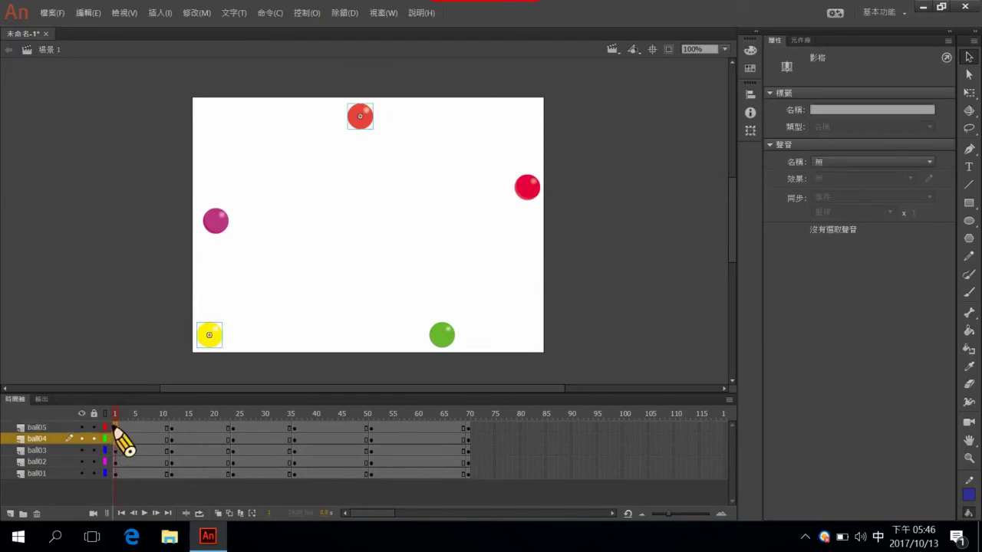
{"action": "left_click", "coordinate": [116, 431]}
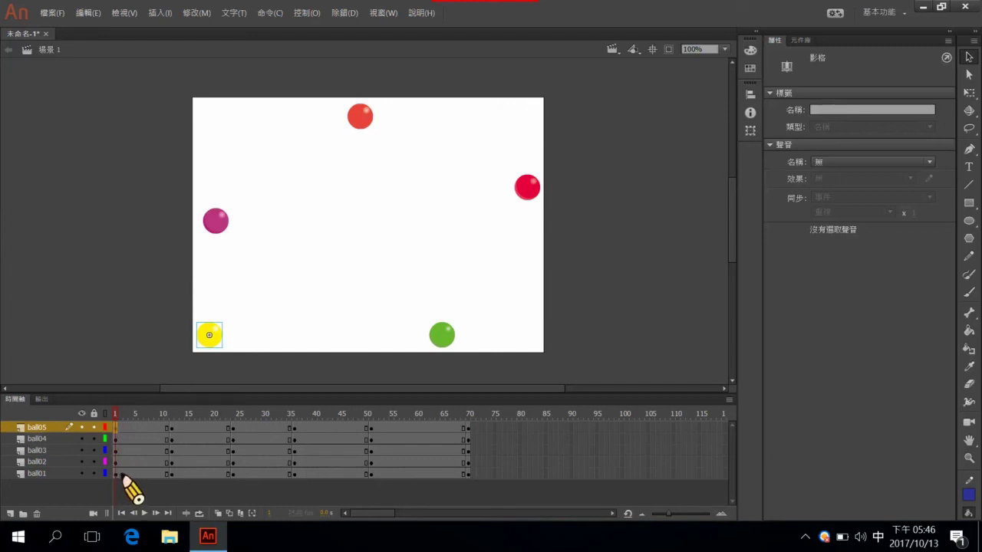
{"action": "left_click", "coordinate": [127, 462]}
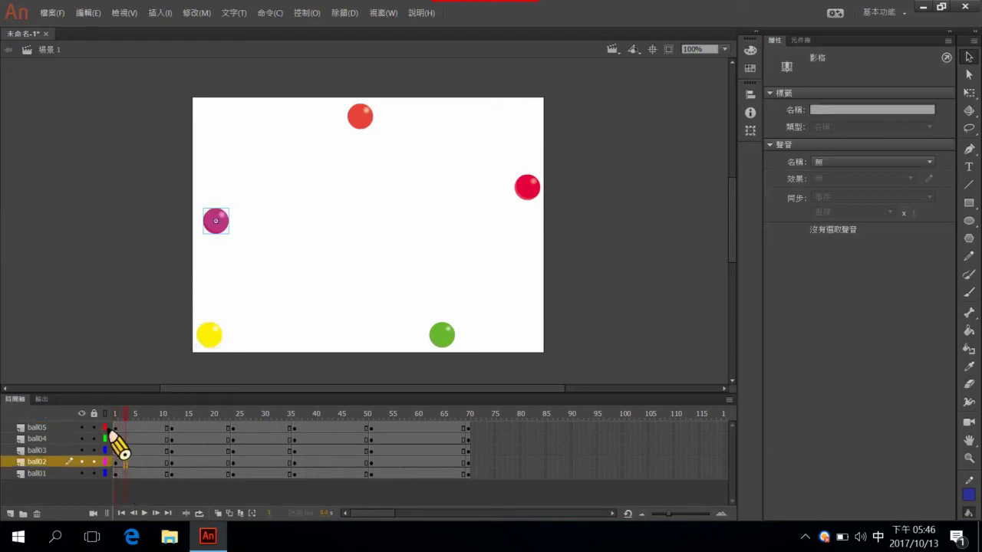
{"action": "left_click", "coordinate": [116, 428]}
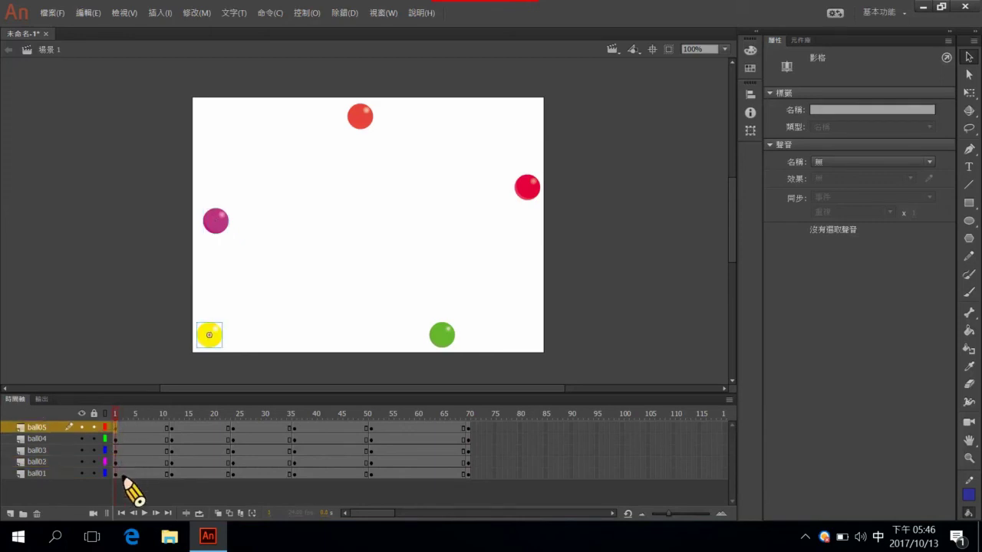
{"action": "left_click", "coordinate": [119, 475], "text": "shift"}
{"action": "right_click", "coordinate": [118, 476]}
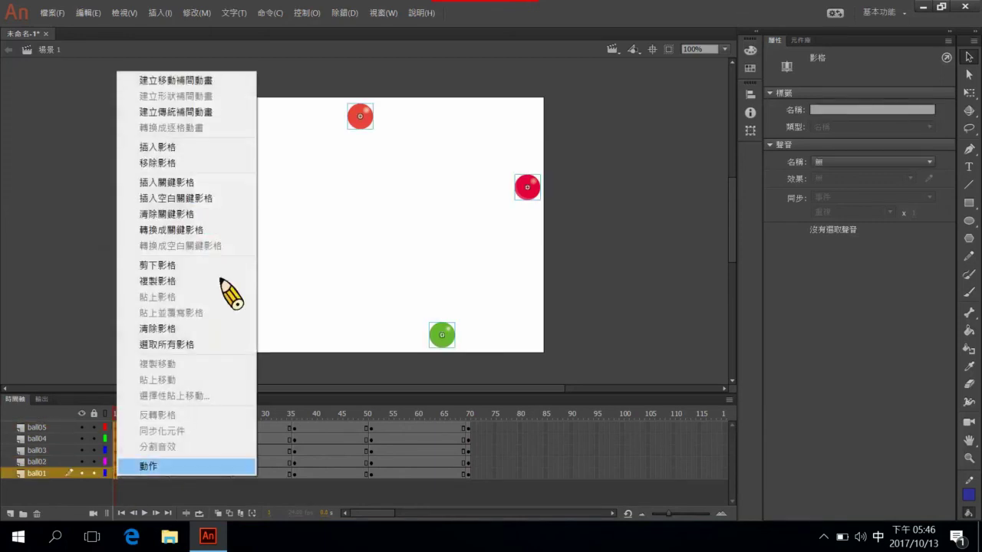
{"action": "left_click", "coordinate": [217, 113]}
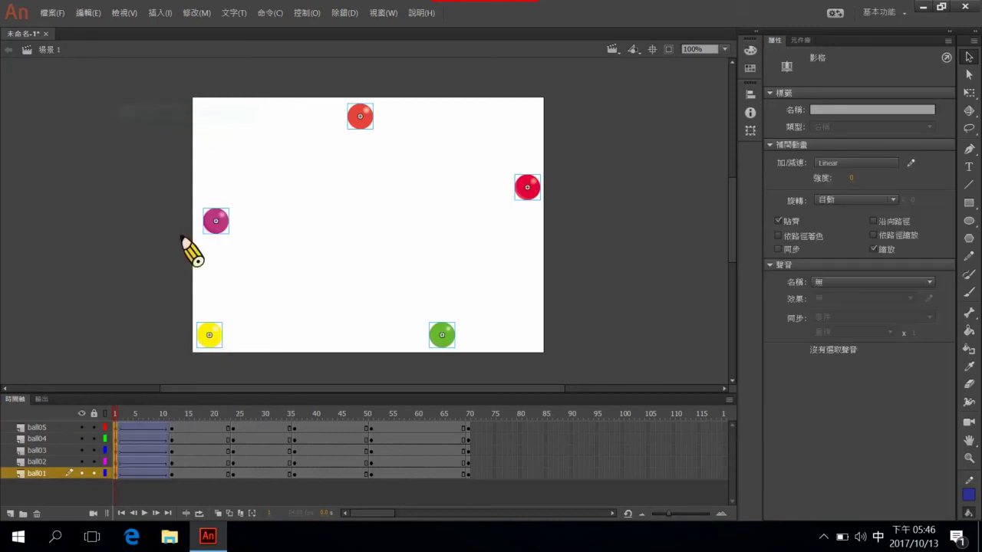
Step: Create classic tweens from the frame 12 keyframes on ball05 and the other four ball layers
{"action": "left_click", "coordinate": [172, 422]}
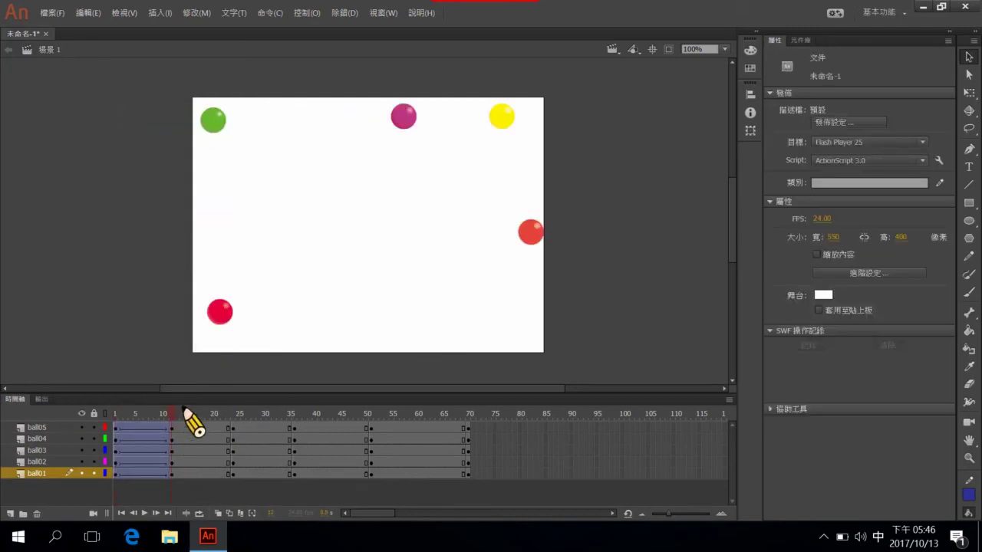
{"action": "right_click", "coordinate": [175, 432]}
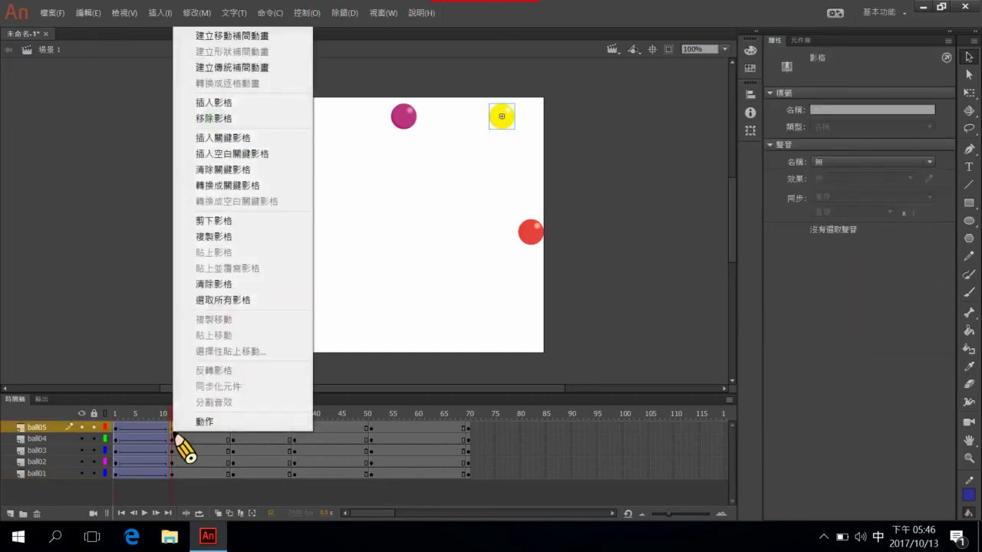
{"action": "left_click", "coordinate": [235, 68]}
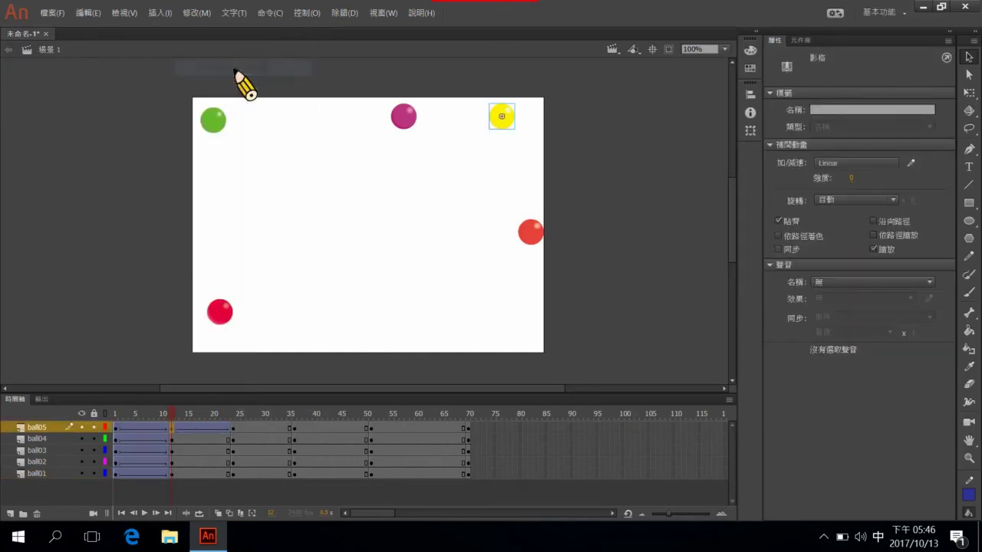
{"action": "left_click", "coordinate": [172, 473]}
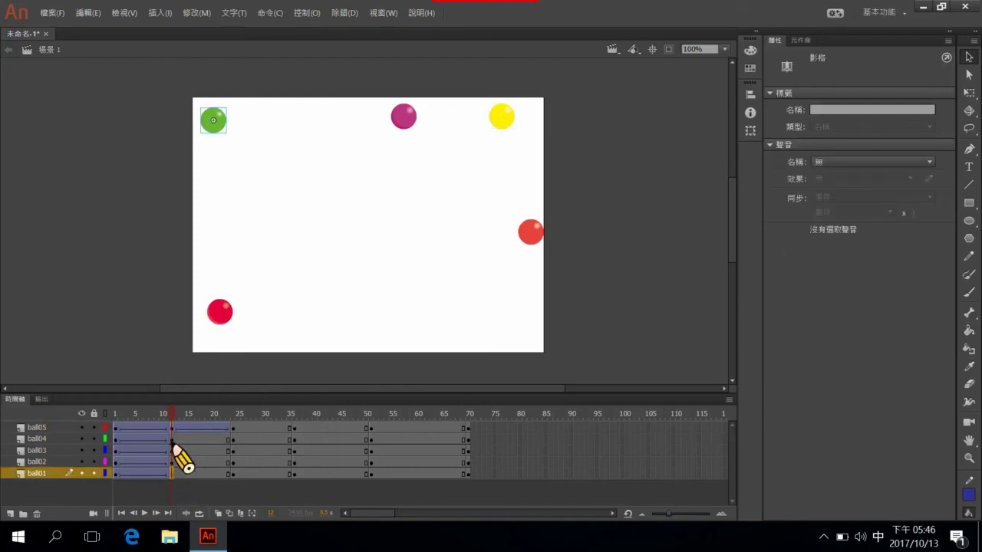
{"action": "left_click_drag", "start_coordinate": [173, 443], "coordinate": [174, 441]}
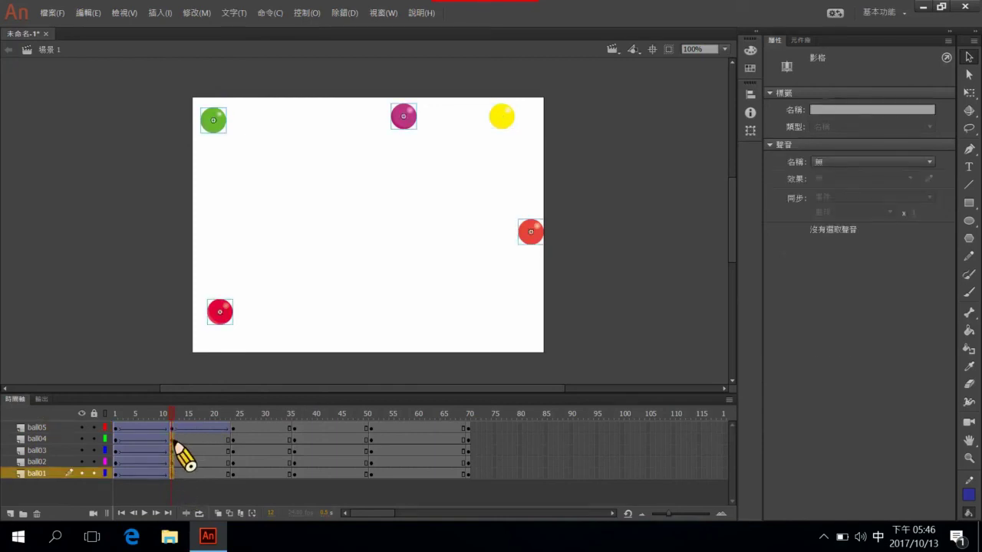
{"action": "right_click", "coordinate": [173, 443]}
{"action": "left_click", "coordinate": [237, 75]}
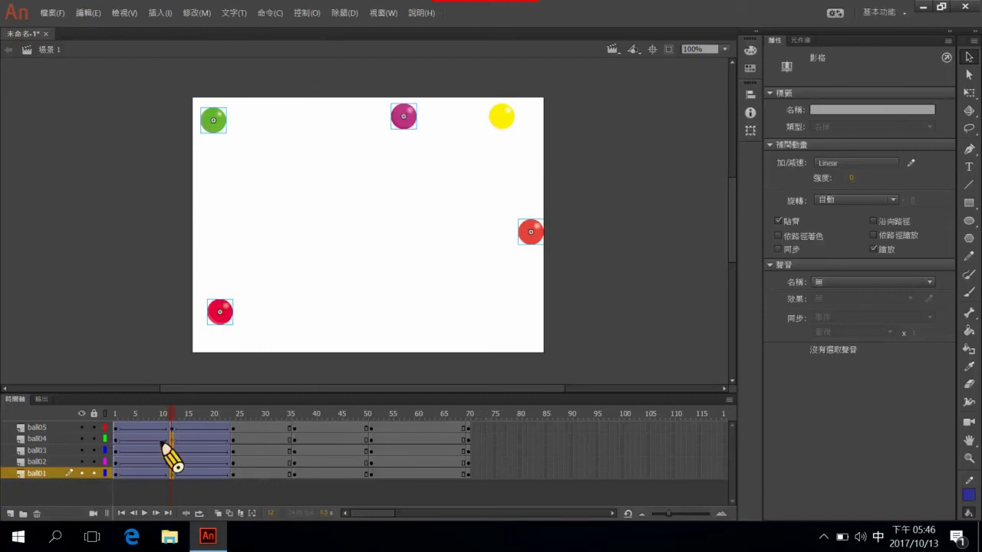
Step: Create classic tweens from the frame 24 keyframes on all five ball layers
{"action": "left_click", "coordinate": [235, 434], "text": "shift"}
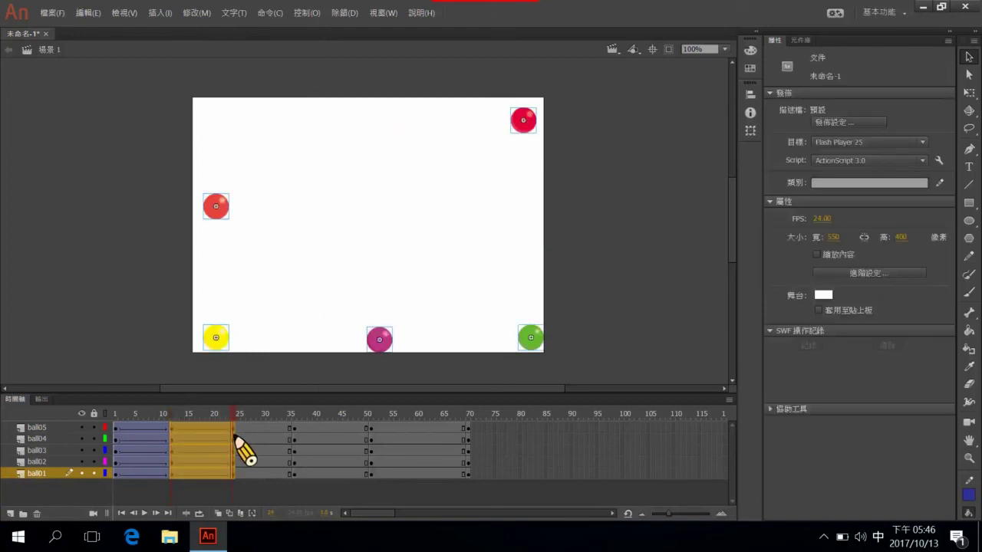
{"action": "left_click", "coordinate": [237, 474]}
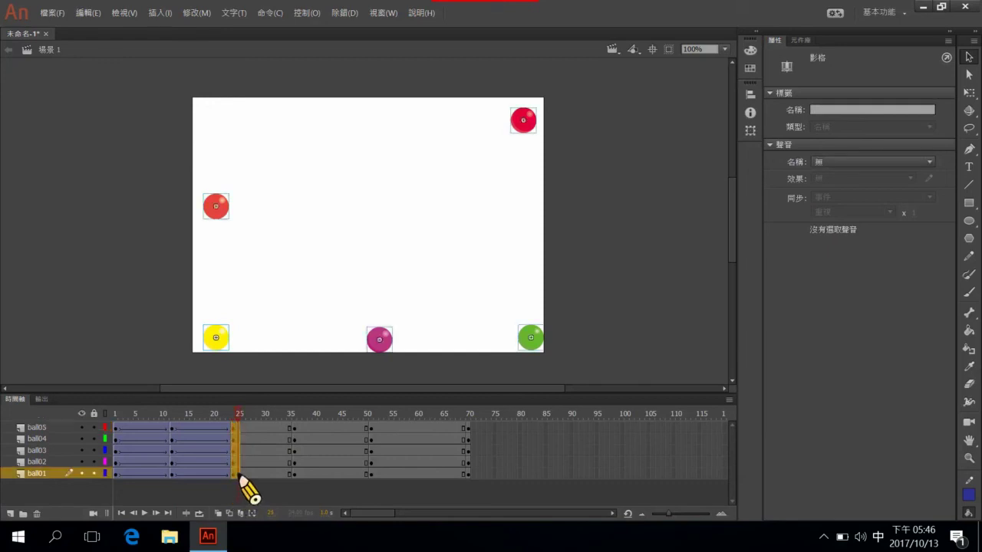
{"action": "left_click", "coordinate": [245, 439]}
{"action": "left_click", "coordinate": [233, 428]}
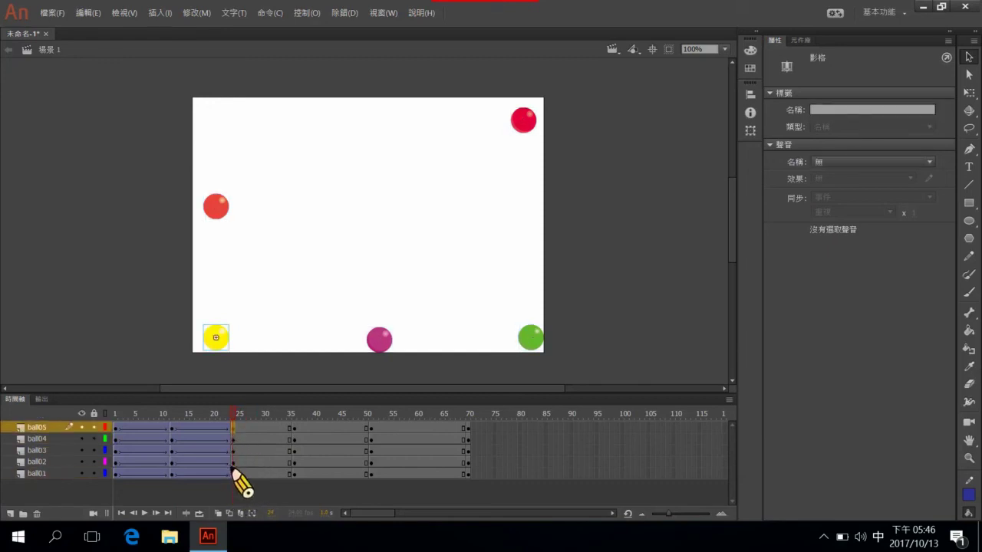
{"action": "right_click", "coordinate": [235, 474]}
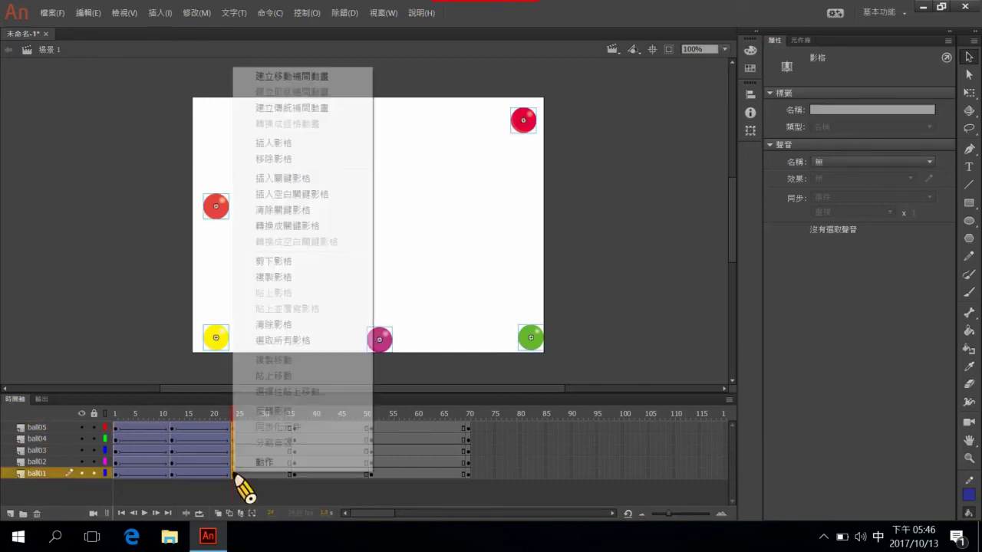
{"action": "left_click", "coordinate": [299, 109]}
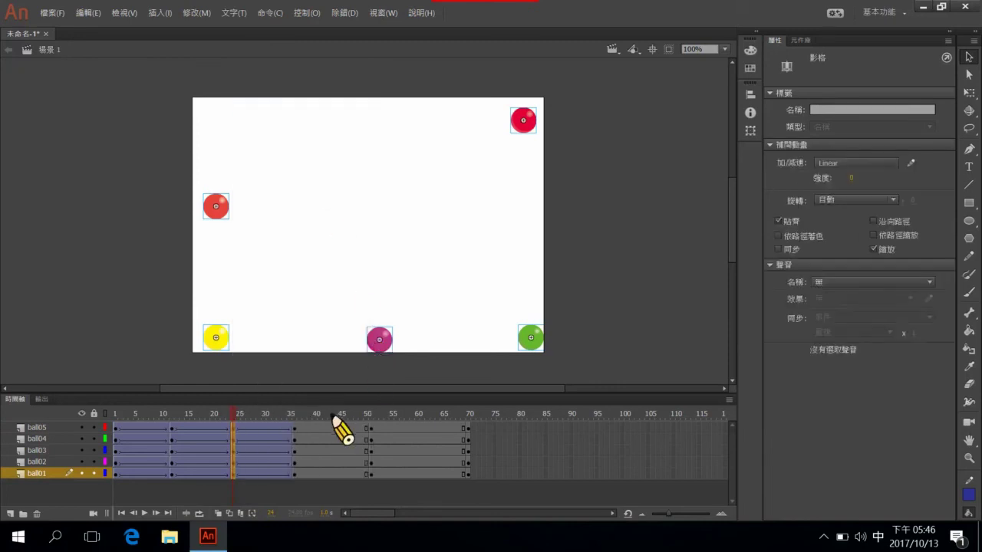
Step: Create classic tweens from the frame 36 keyframes on all five ball layers
{"action": "left_click", "coordinate": [295, 428]}
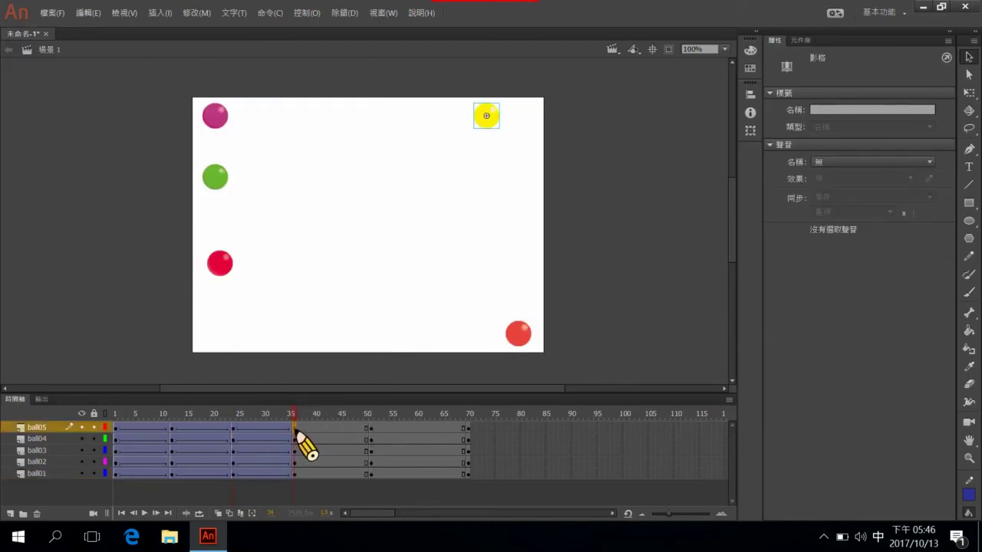
{"action": "left_click", "coordinate": [295, 474], "text": "shift"}
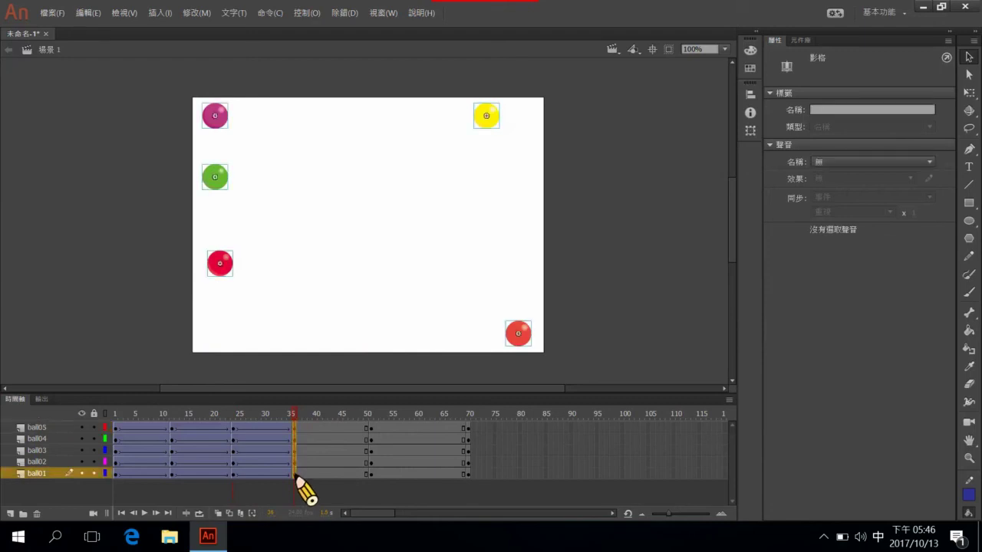
{"action": "right_click", "coordinate": [297, 468]}
{"action": "left_click", "coordinate": [383, 103]}
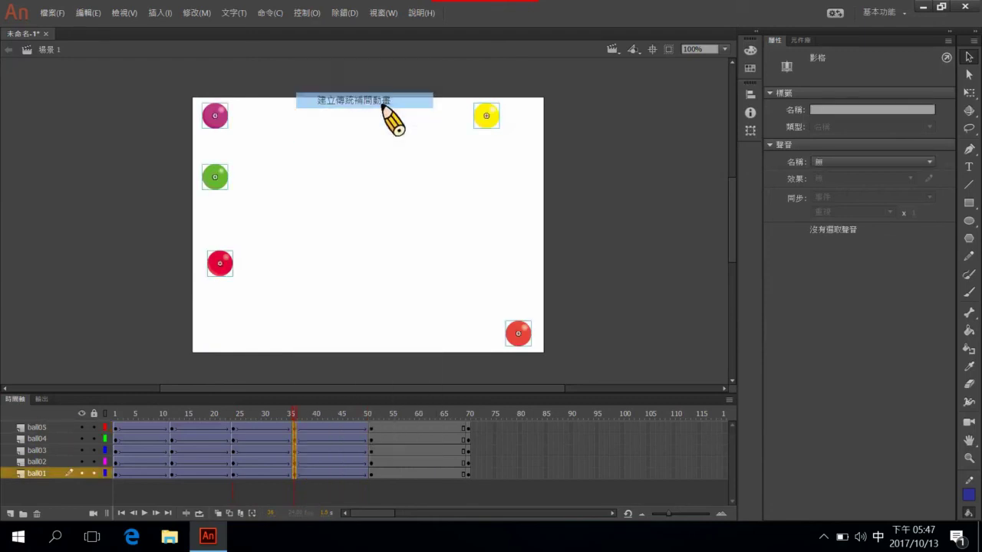
Step: Create classic tweens from the frame 51 keyframes on ball05 through ball01, completing the motion up to frame 70
{"action": "left_click", "coordinate": [372, 428]}
{"action": "left_click", "coordinate": [374, 462]}
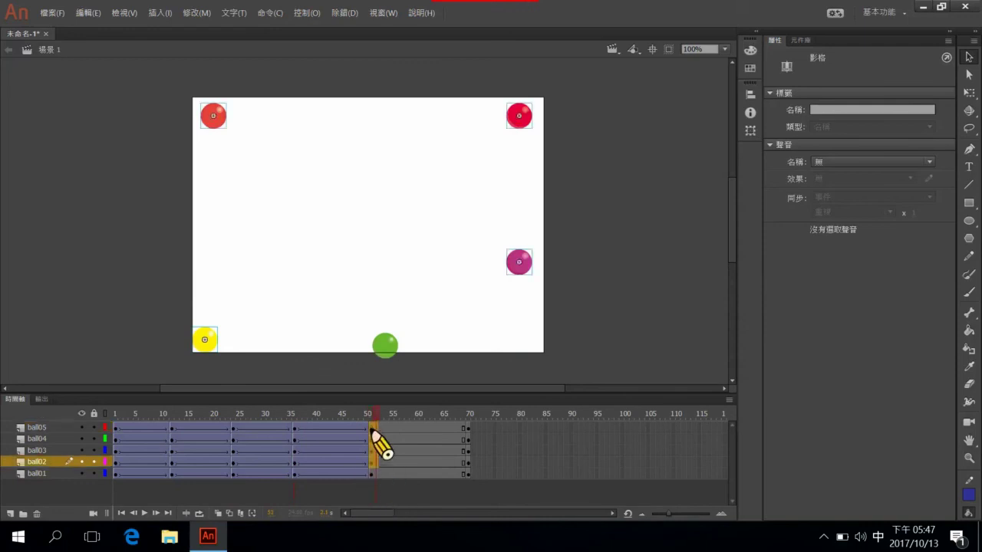
{"action": "left_click", "coordinate": [392, 439]}
{"action": "left_click", "coordinate": [371, 427]}
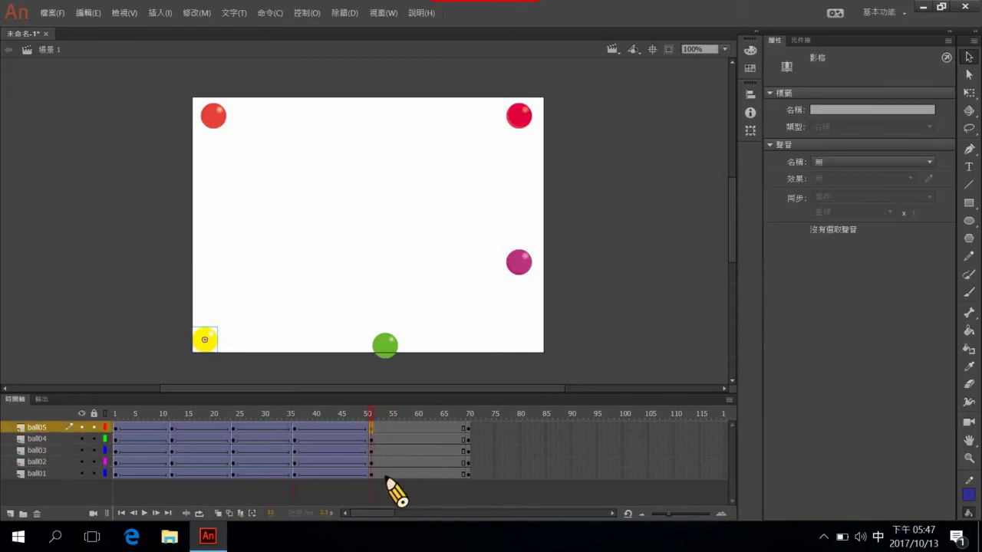
{"action": "left_click", "coordinate": [372, 473], "text": "shift"}
{"action": "right_click", "coordinate": [371, 473]}
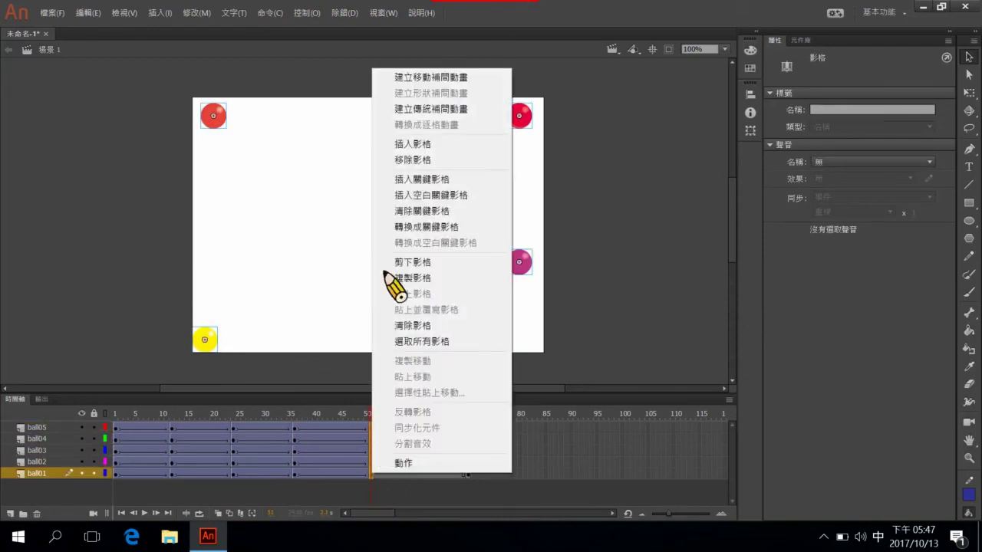
{"action": "left_click", "coordinate": [425, 109]}
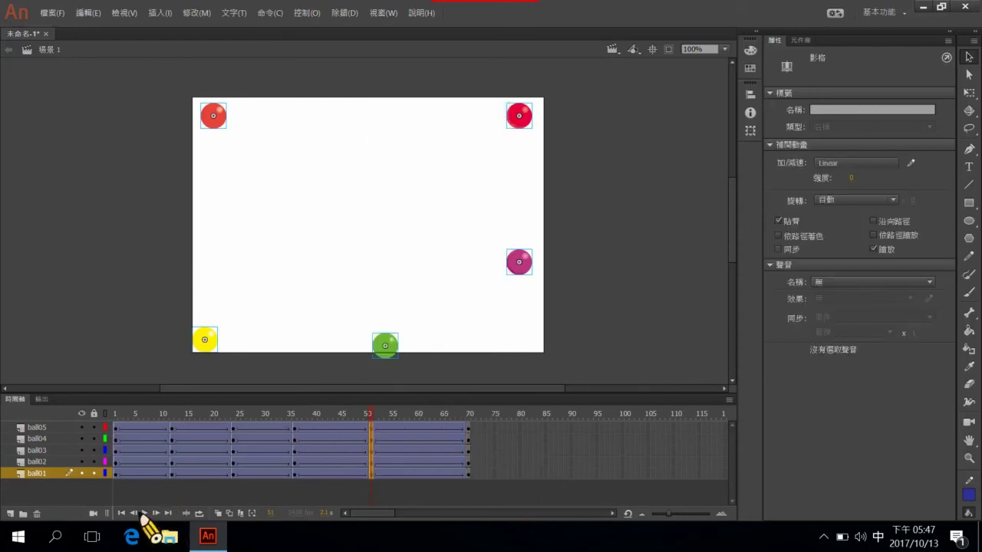
Step: Play the tweened ball animation twice in the timeline to check the motion
{"action": "left_click", "coordinate": [144, 513]}
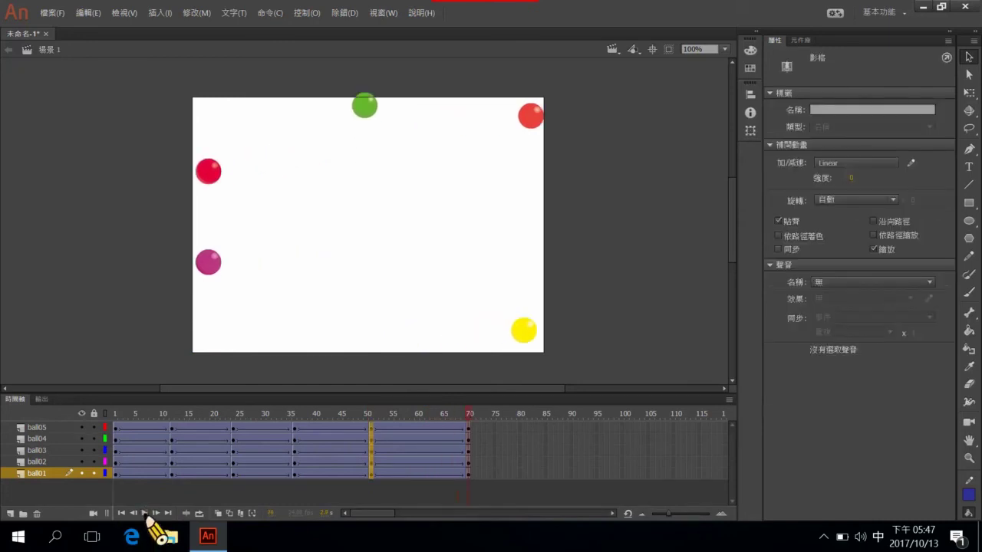
{"action": "left_click", "coordinate": [146, 513]}
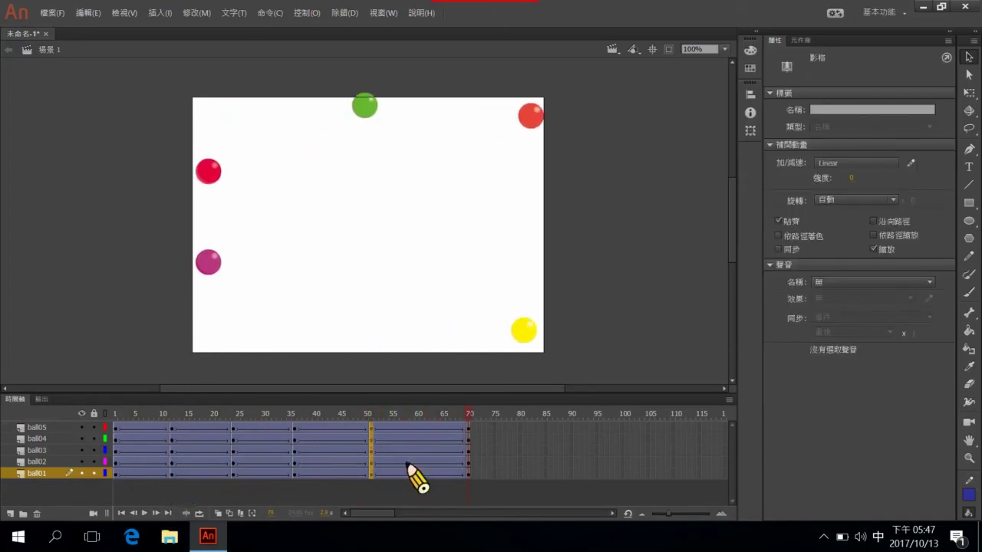
{"action": "mouse_move", "coordinate": [447, 6]}
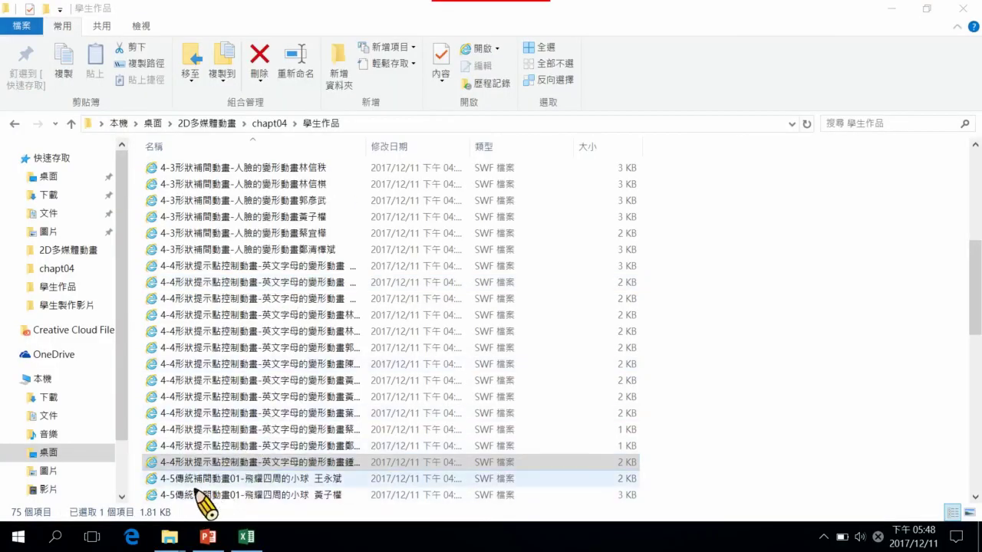
Step: Play the first student SWF of 4-5傳統補間動畫01-飛耀四周的小球 from the 學生作品 folder and close it
{"action": "scroll", "coordinate": [230, 462], "scroll_direction": "down", "scroll_amount": 1}
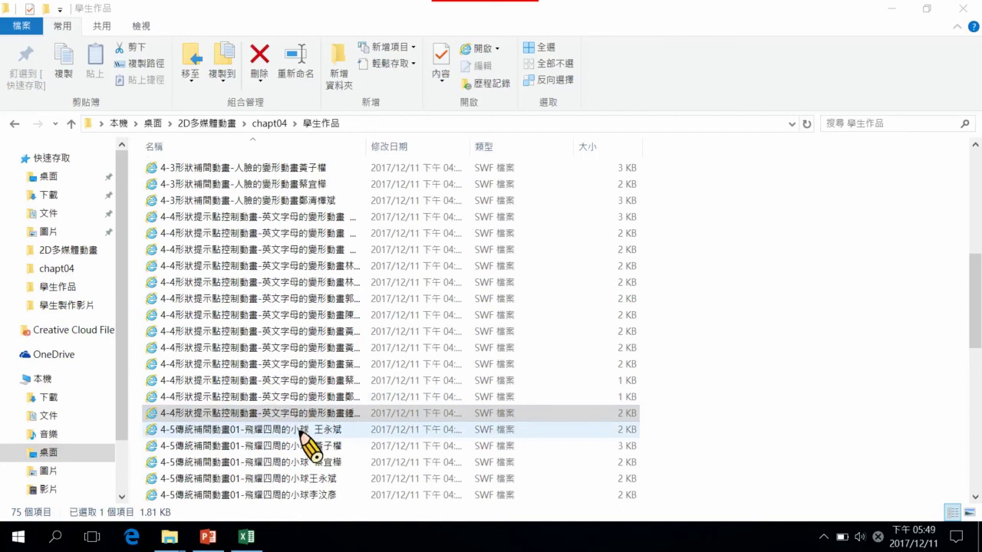
{"action": "left_click", "coordinate": [313, 431]}
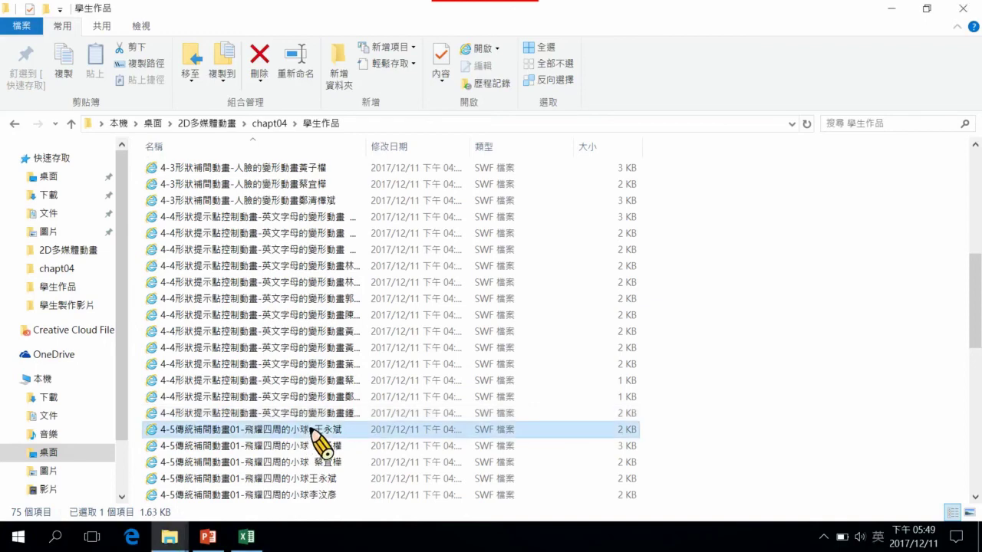
{"action": "double_click", "coordinate": [313, 431]}
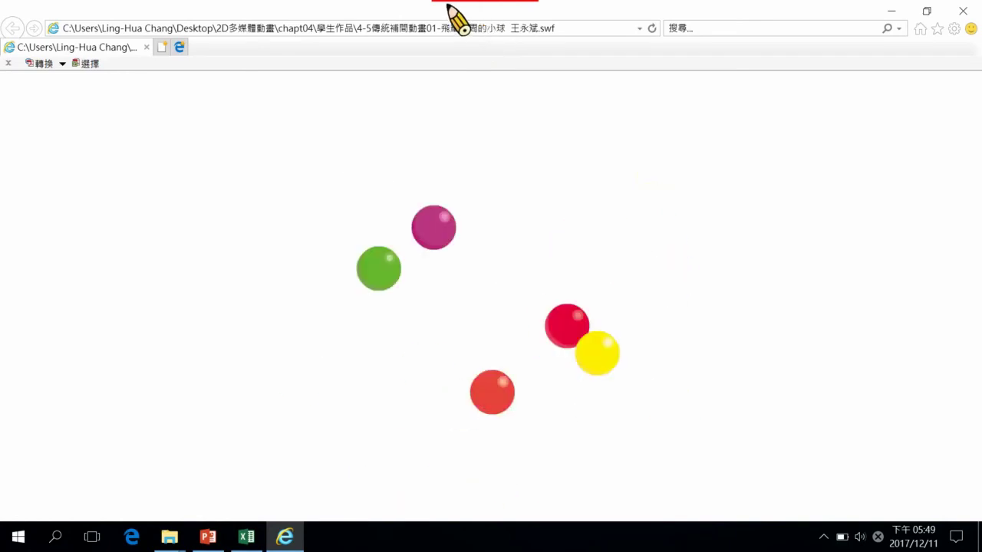
{"action": "mouse_move", "coordinate": [439, 3]}
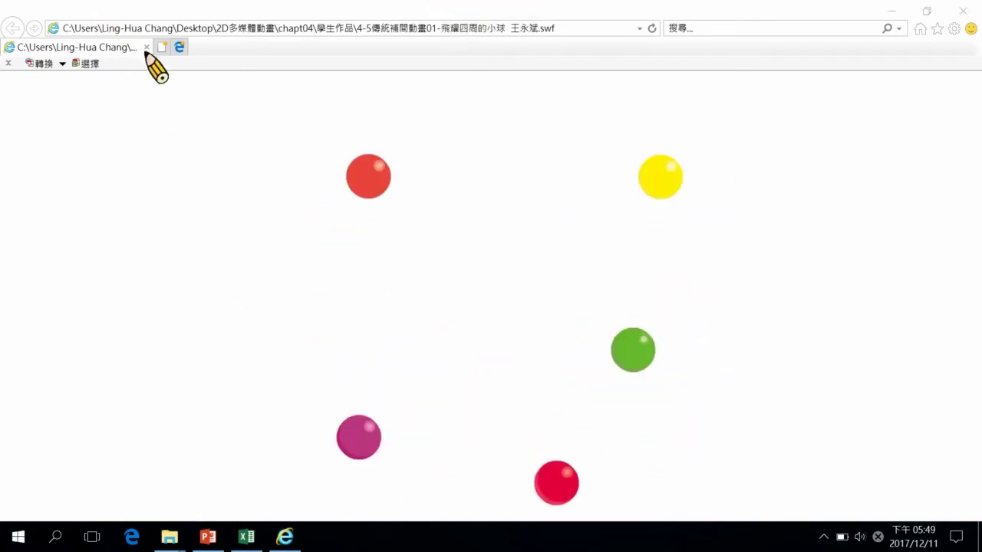
{"action": "left_click", "coordinate": [147, 47]}
Step: Play the second student's 4-5 ball SWF, dismiss the password manager offer, and close the animation
{"action": "left_click", "coordinate": [351, 428]}
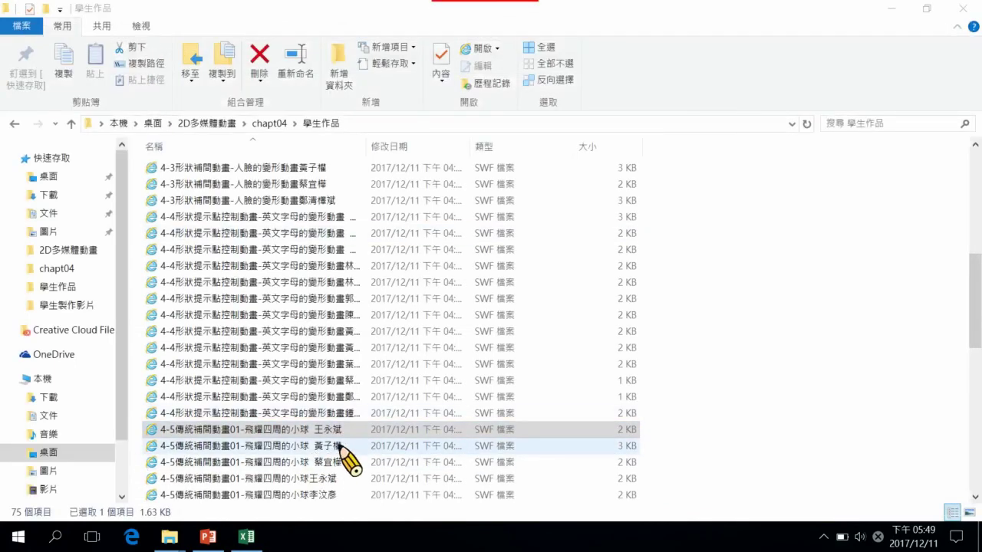
{"action": "left_click", "coordinate": [335, 445]}
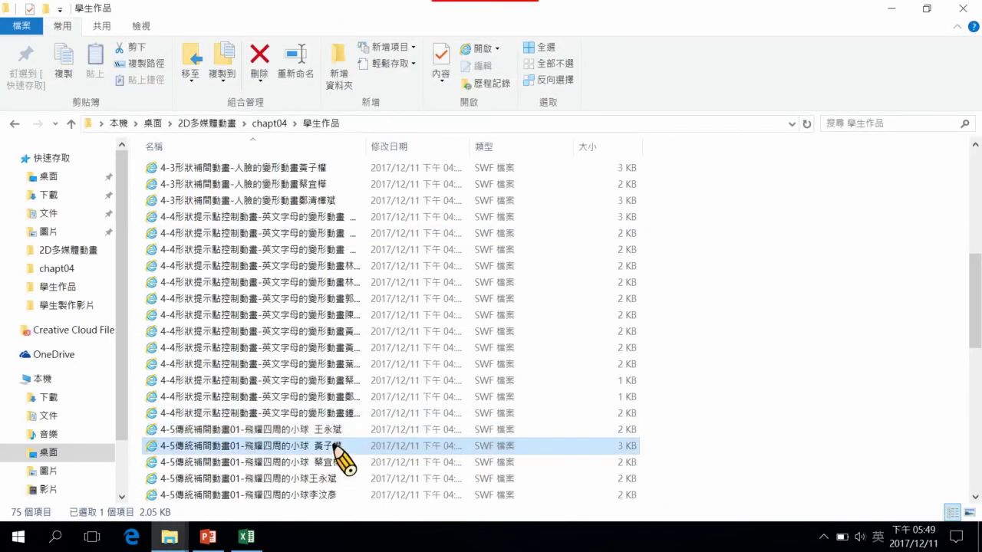
{"action": "double_click", "coordinate": [335, 446]}
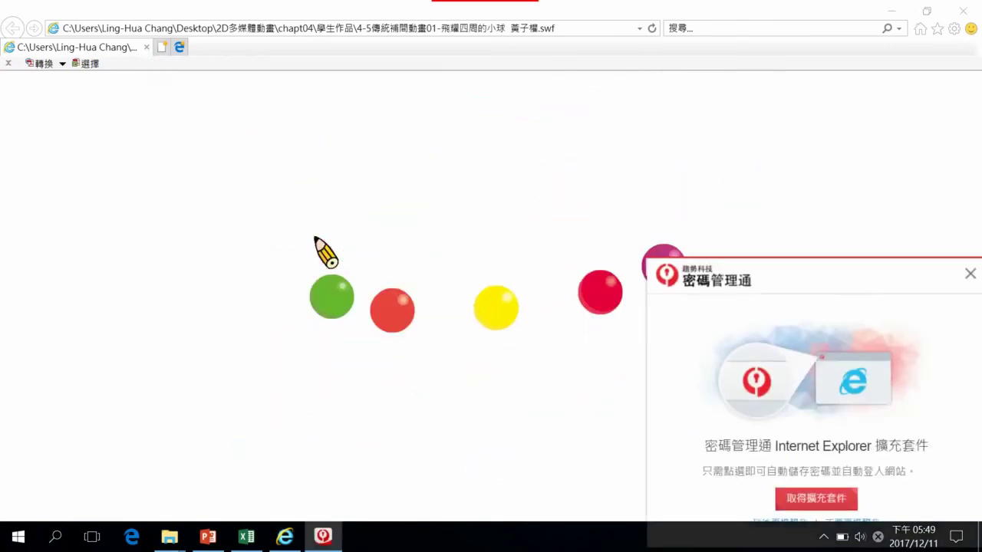
{"action": "left_click", "coordinate": [971, 273]}
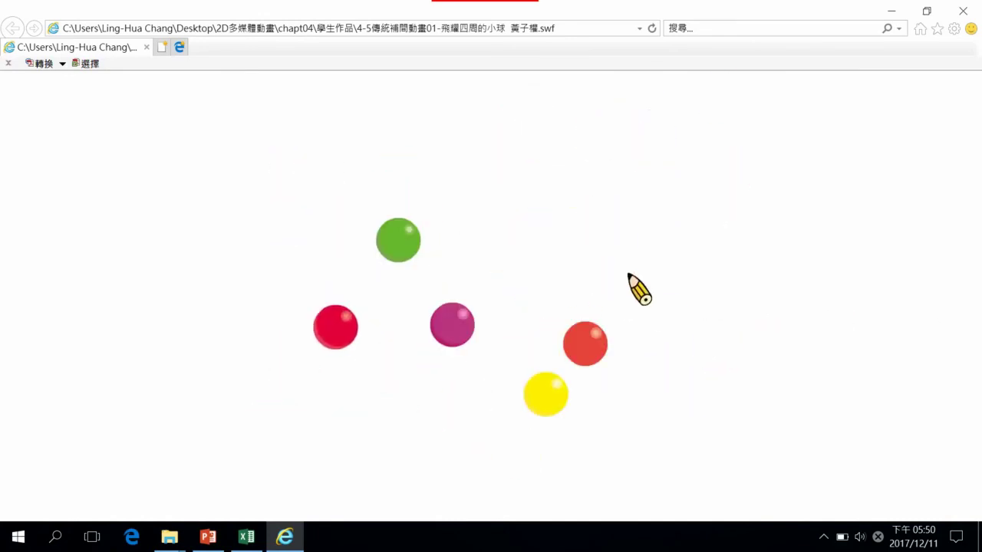
{"action": "left_click", "coordinate": [146, 48]}
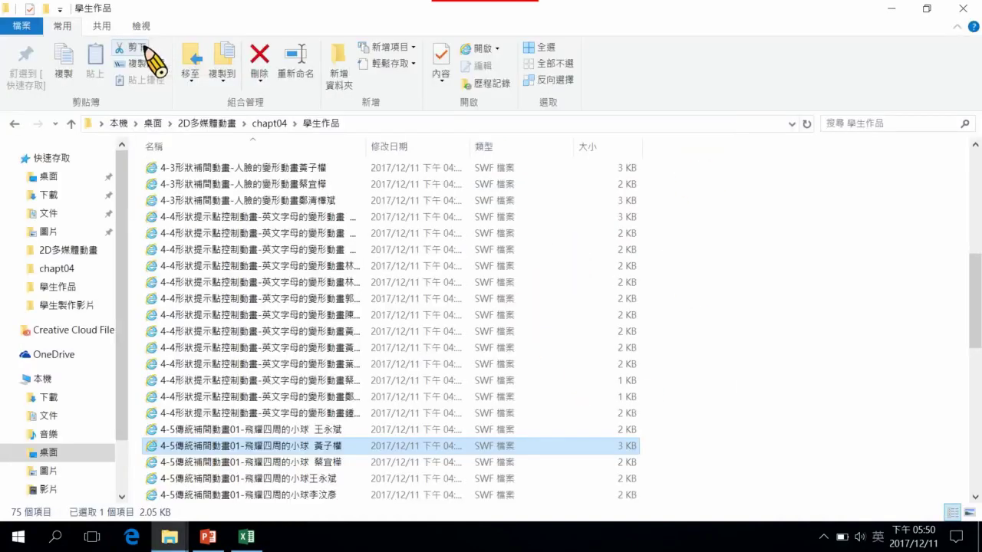
Step: Play and close the third and fourth 4-5 ball SWFs in the folder, dismissing the password manager offer
{"action": "double_click", "coordinate": [299, 463]}
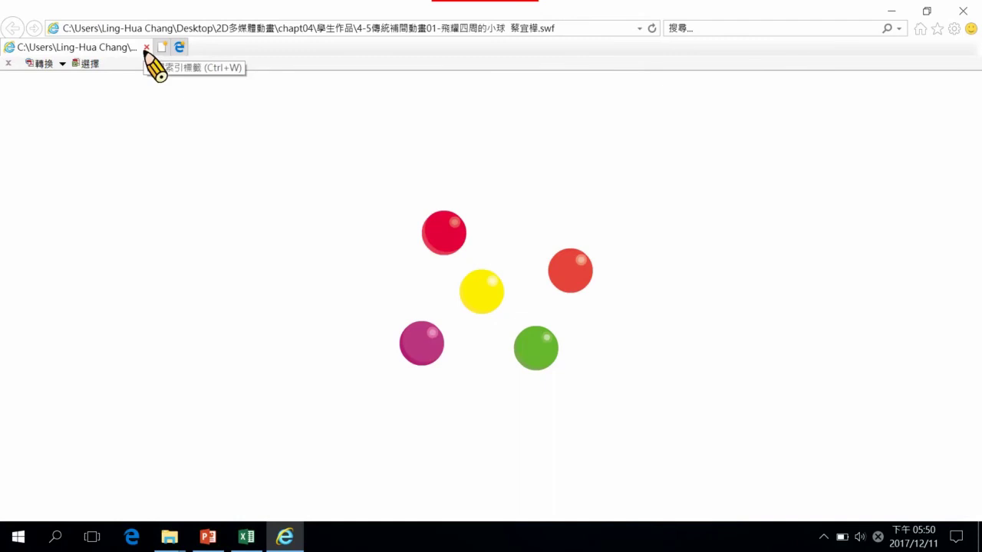
{"action": "left_click", "coordinate": [145, 47]}
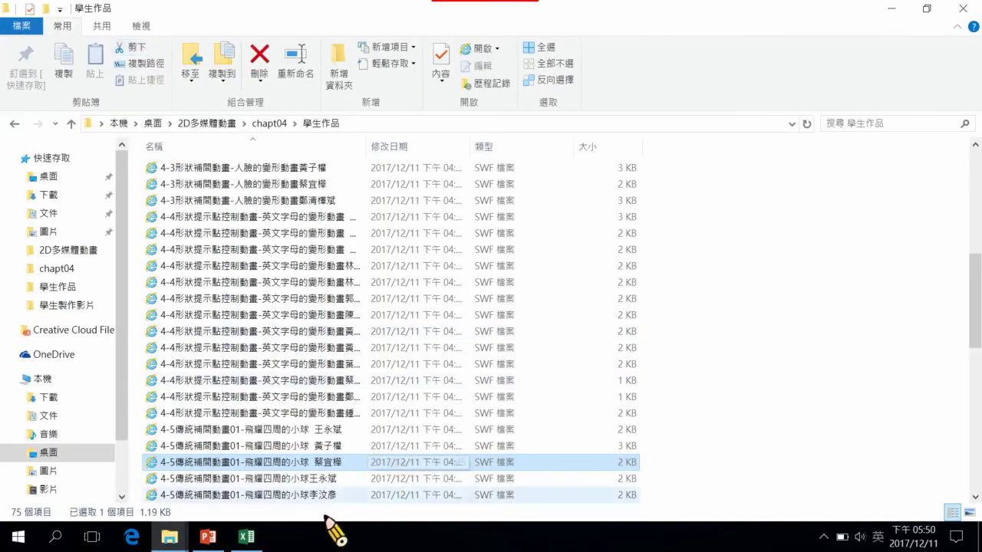
{"action": "double_click", "coordinate": [315, 478]}
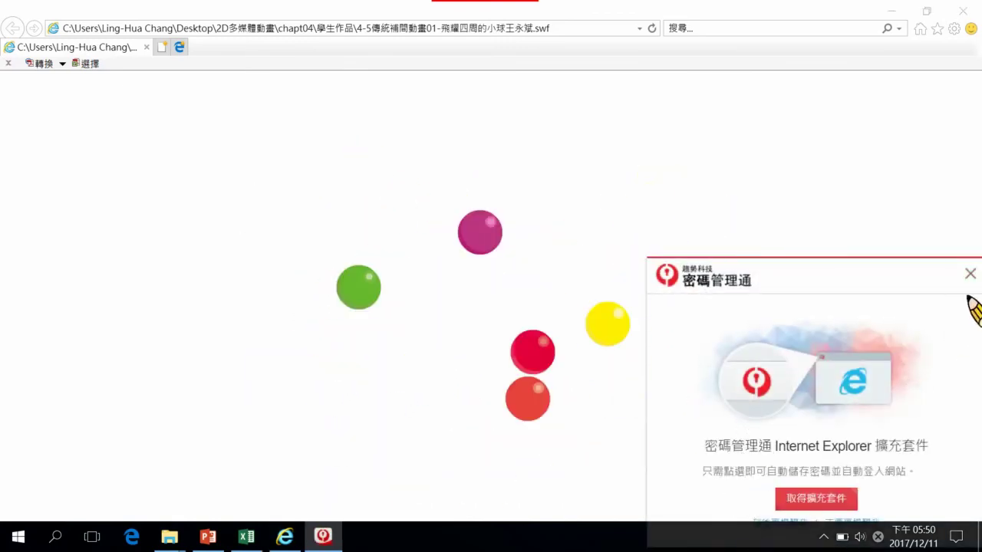
{"action": "left_click", "coordinate": [971, 274]}
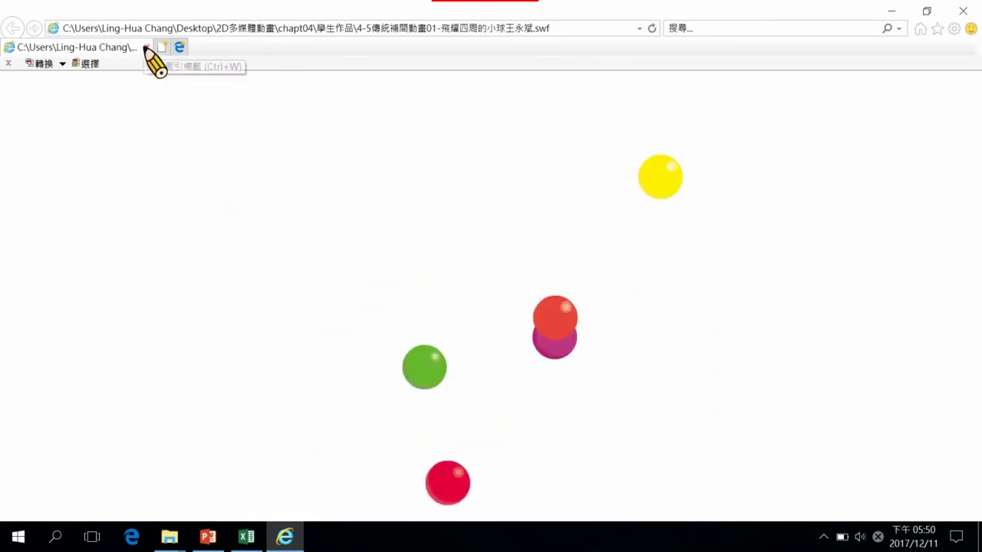
{"action": "left_click", "coordinate": [146, 48]}
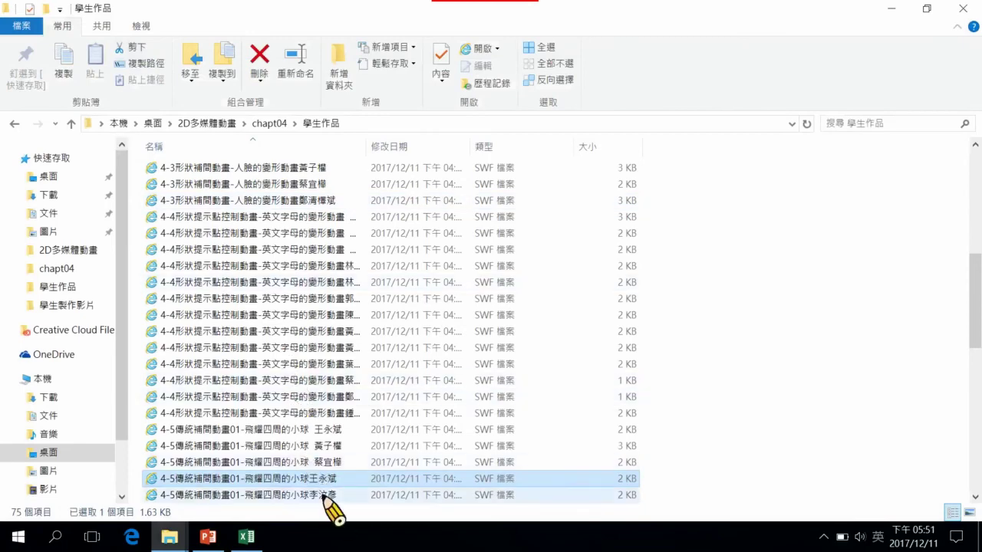
Step: Play the fifth, sixth and seventh 4-5 ball SWFs one after another, closing each and dismissing the password manager offer
{"action": "double_click", "coordinate": [326, 497]}
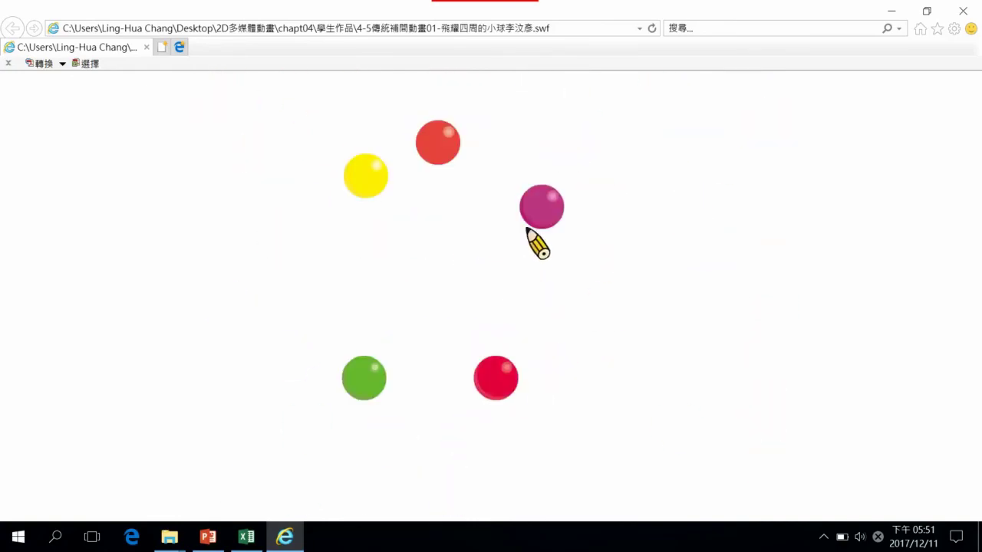
{"action": "left_click", "coordinate": [145, 48]}
{"action": "scroll", "coordinate": [315, 367], "scroll_direction": "down", "scroll_amount": 2}
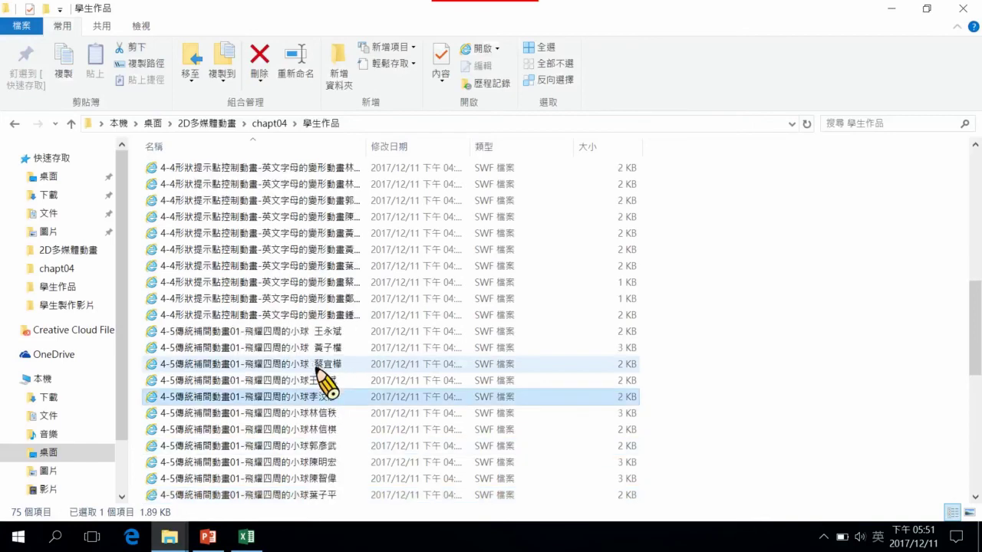
{"action": "double_click", "coordinate": [318, 412]}
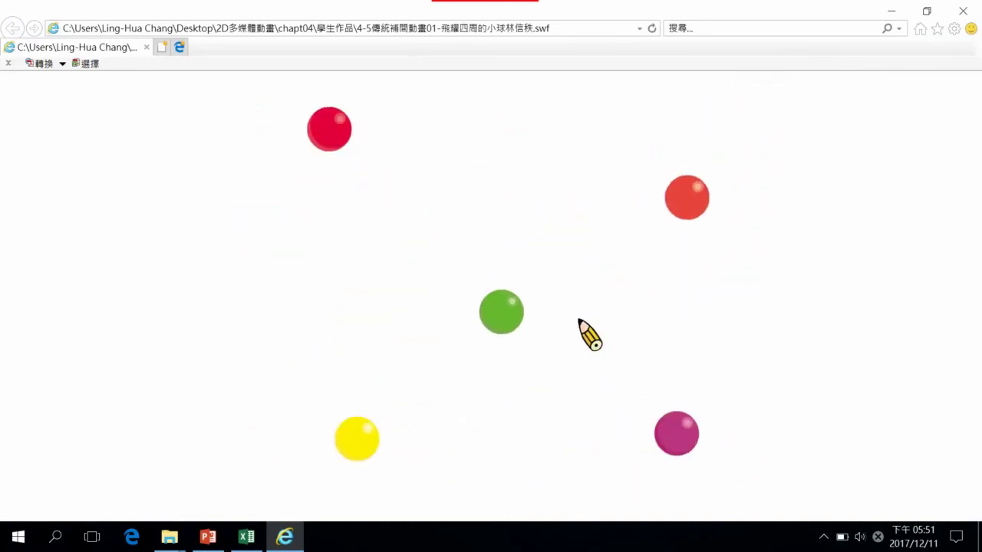
{"action": "left_click", "coordinate": [146, 47]}
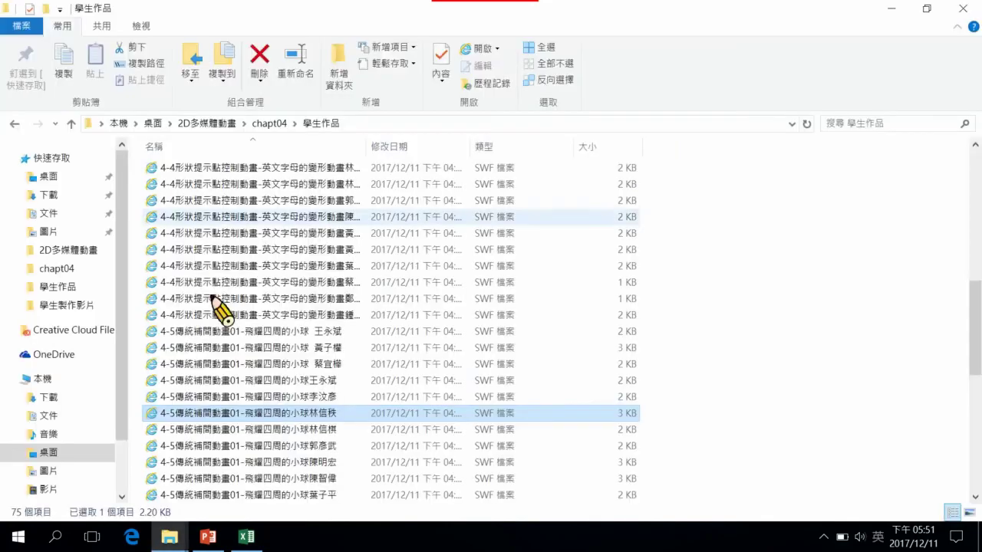
{"action": "double_click", "coordinate": [322, 431]}
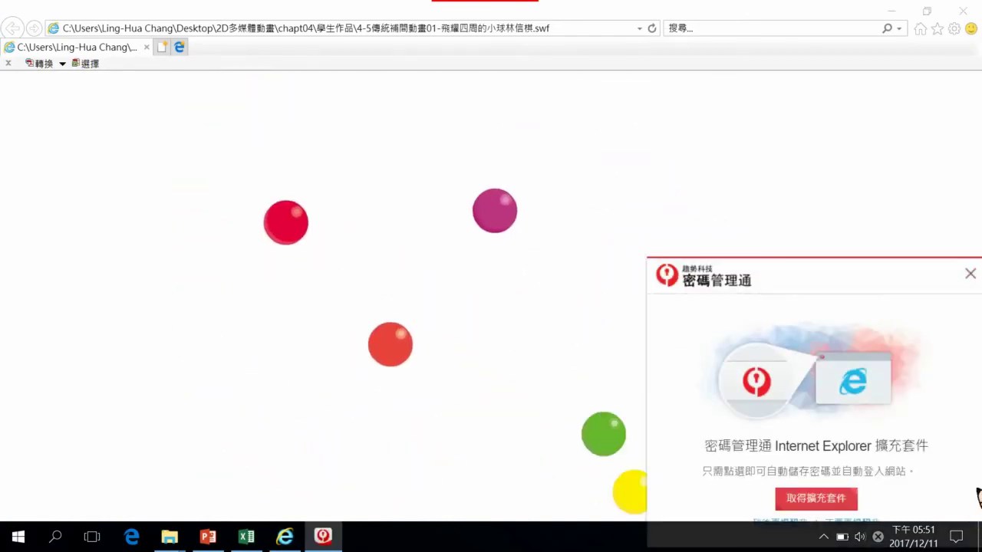
{"action": "left_click", "coordinate": [970, 274]}
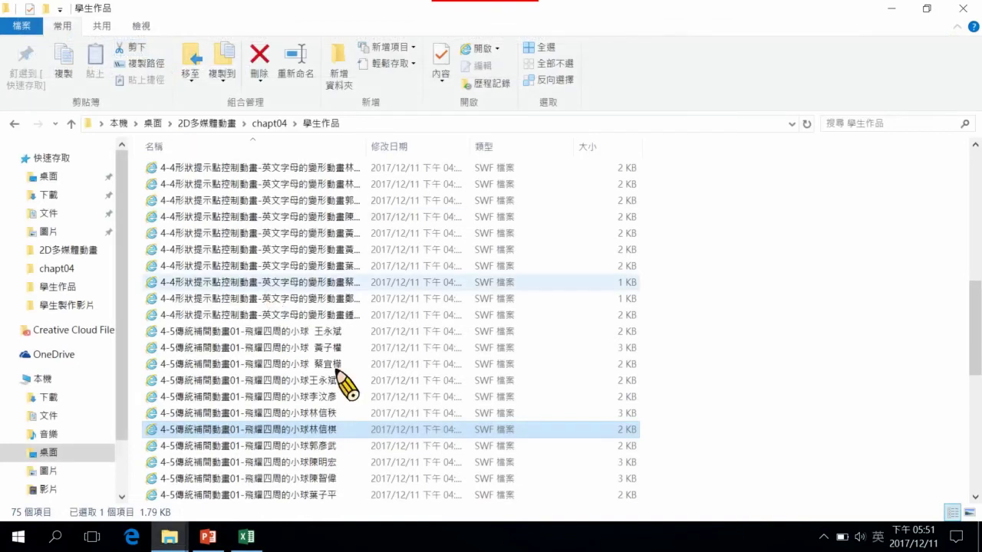
Step: Play the eighth, ninth and tenth 4-5 ball SWFs in the folder one after another, closing each
{"action": "double_click", "coordinate": [284, 451]}
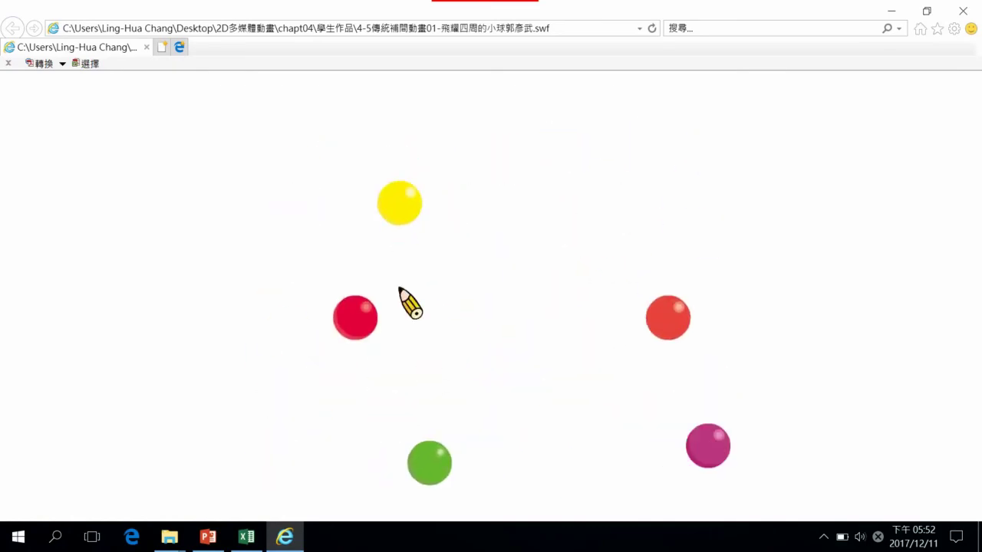
{"action": "left_click", "coordinate": [146, 47]}
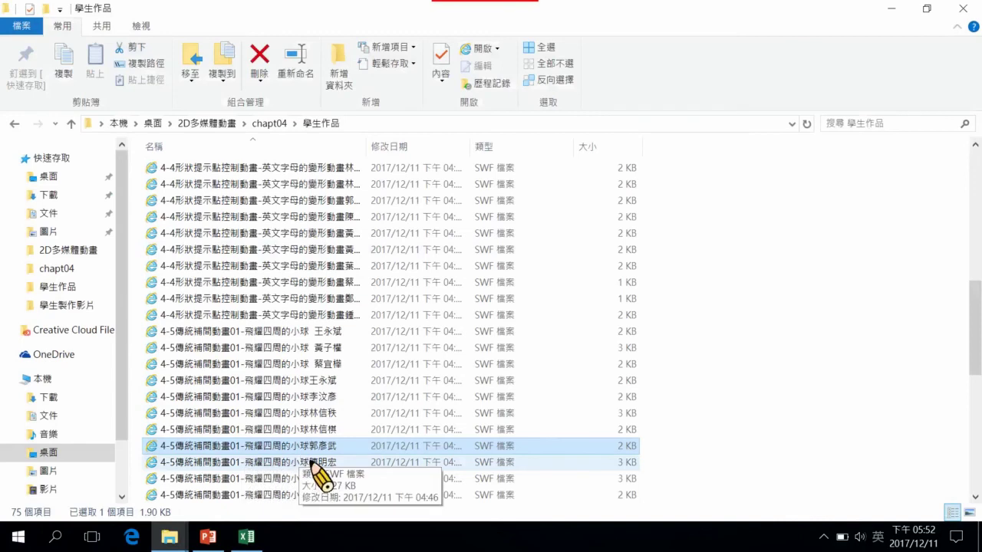
{"action": "double_click", "coordinate": [311, 462]}
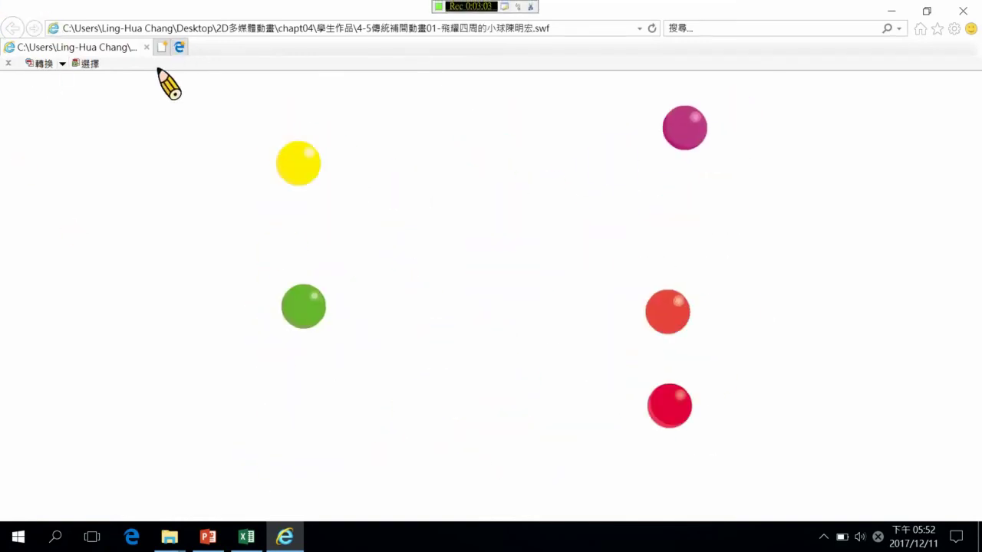
{"action": "left_click", "coordinate": [146, 46]}
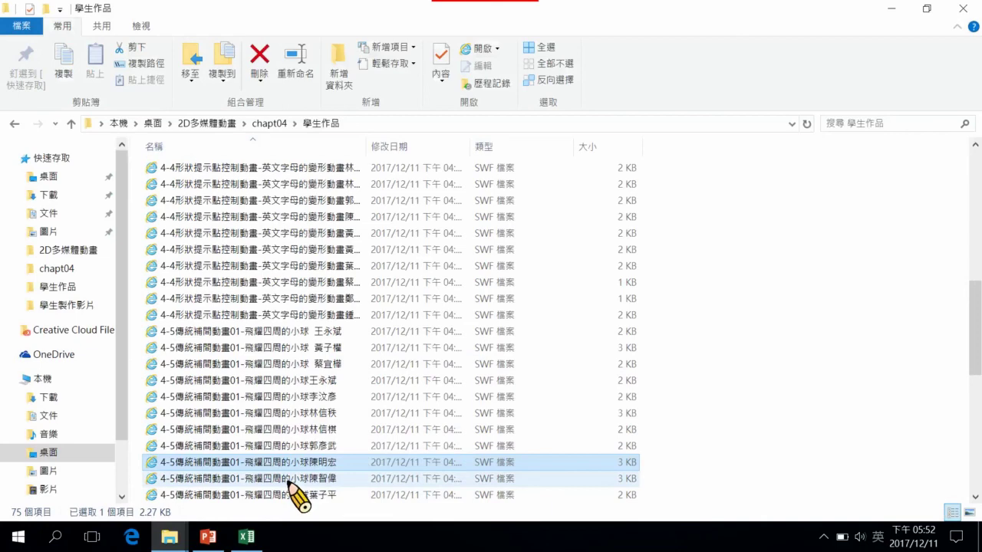
{"action": "left_click", "coordinate": [293, 479]}
{"action": "double_click", "coordinate": [294, 480]}
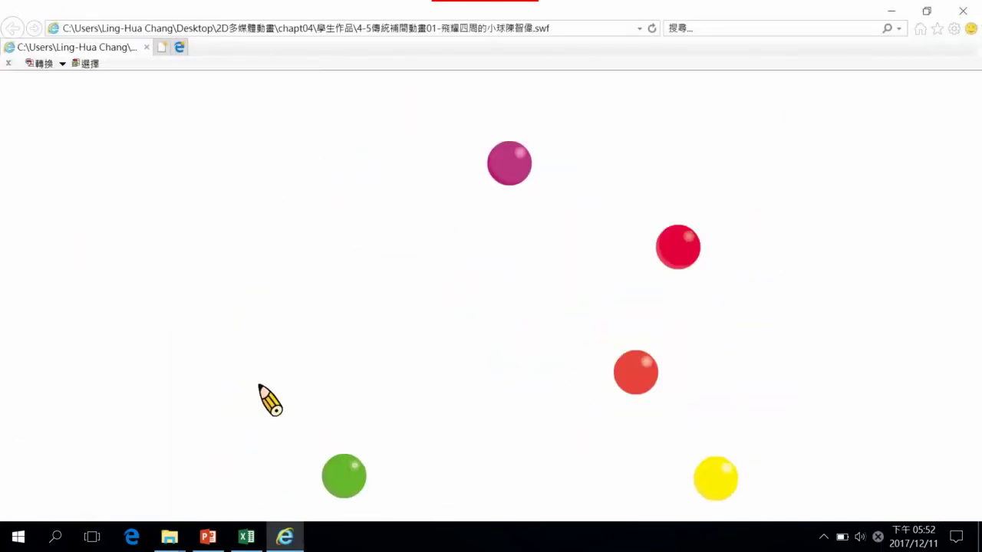
{"action": "left_click", "coordinate": [147, 47]}
Step: Play the eleventh 4-5 ball SWF, dismiss the password manager offer, and close the animation
{"action": "scroll", "coordinate": [346, 470], "scroll_direction": "down", "scroll_amount": 2}
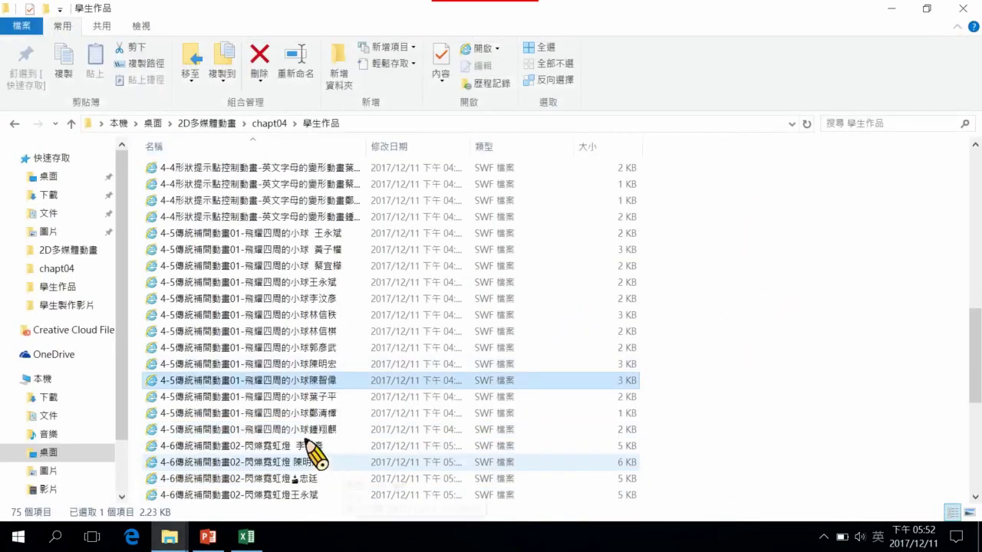
{"action": "left_click", "coordinate": [318, 396]}
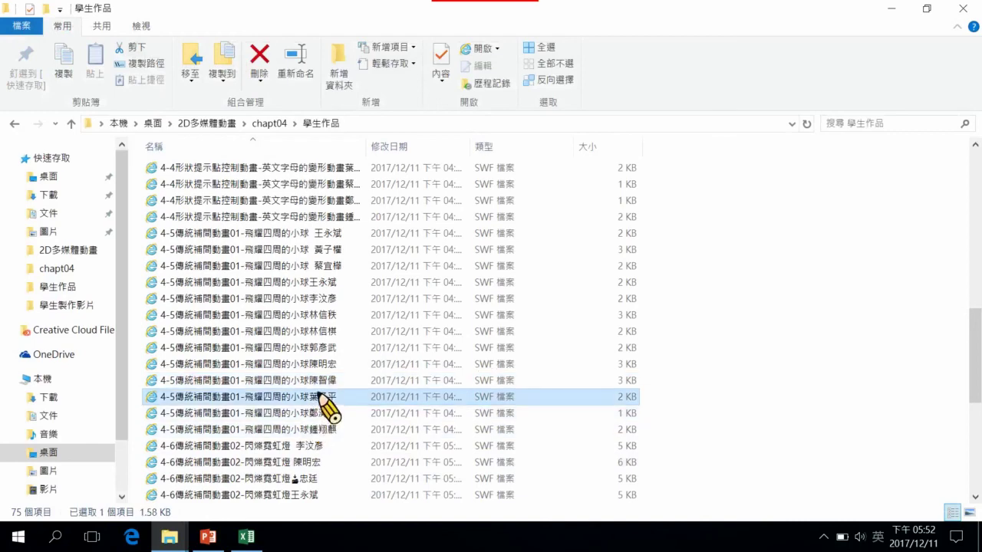
{"action": "double_click", "coordinate": [318, 395]}
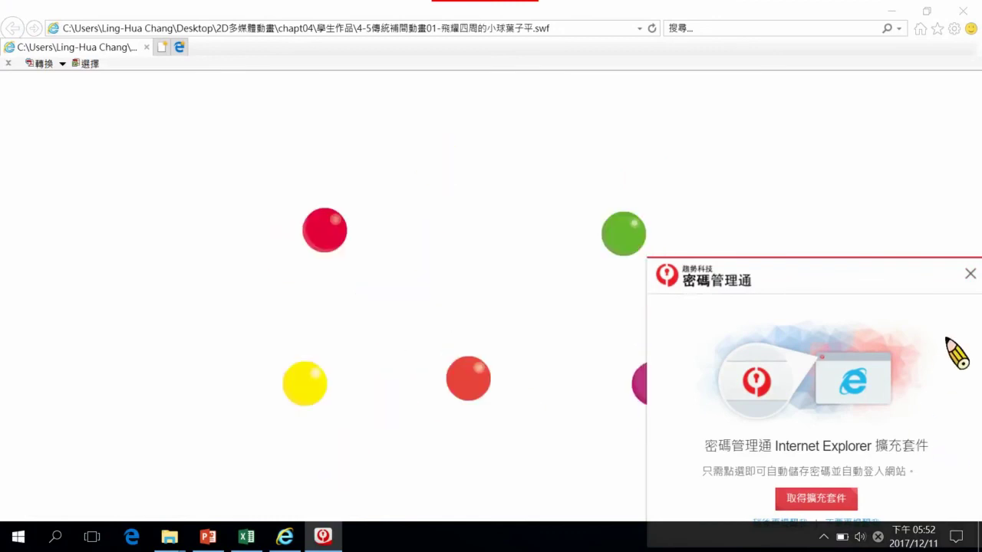
{"action": "left_click", "coordinate": [970, 273]}
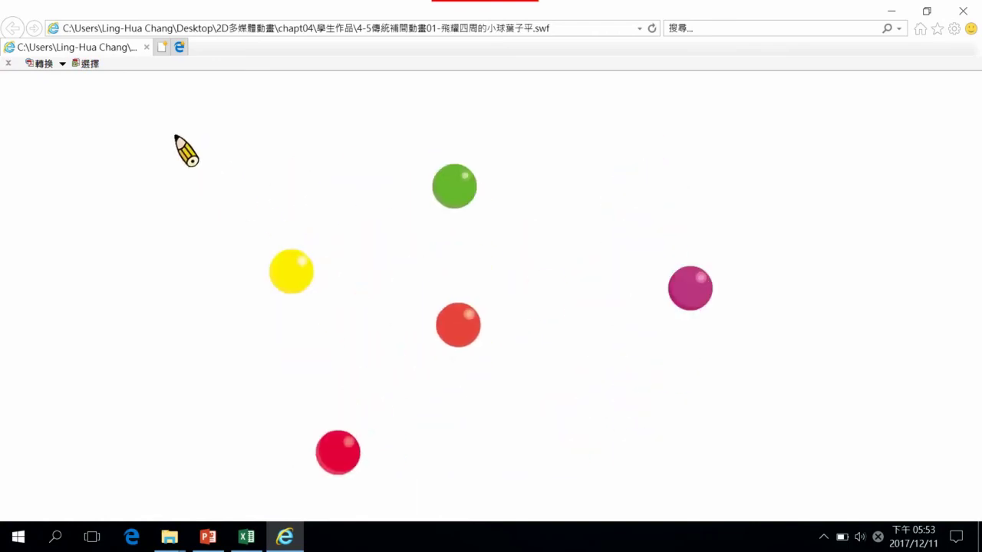
{"action": "left_click", "coordinate": [145, 47]}
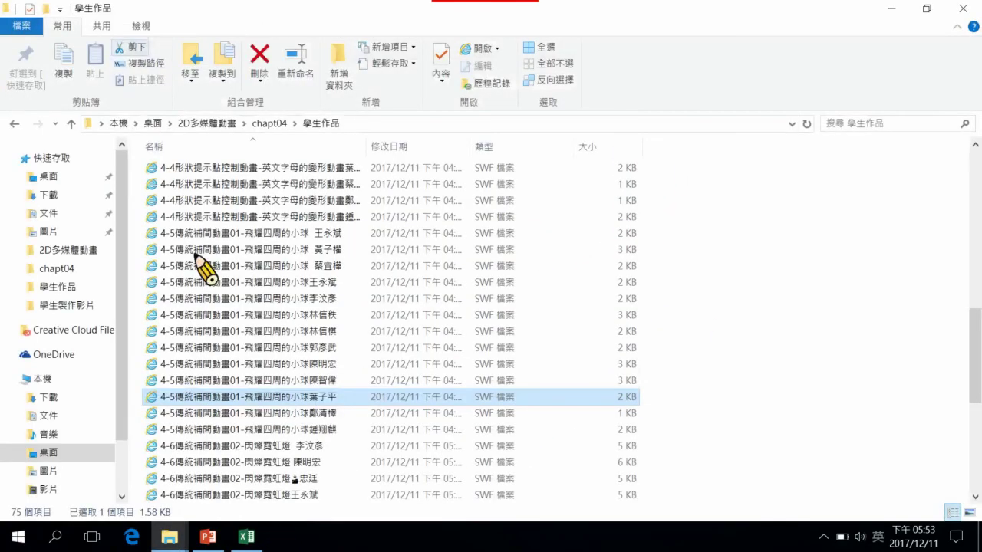
Step: Play and close the twelfth and thirteenth SWFs, the last two of the 4-5 ball exercise
{"action": "double_click", "coordinate": [299, 418]}
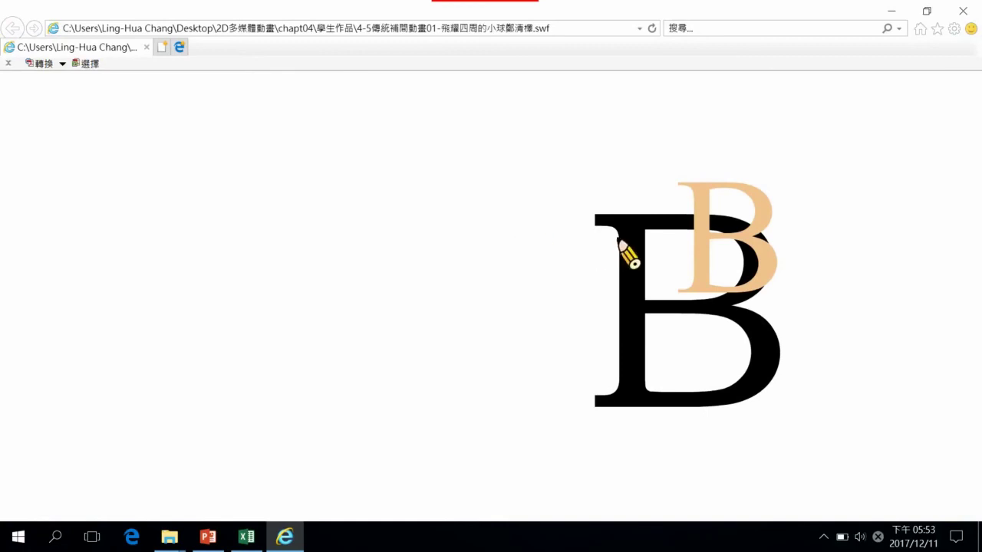
{"action": "left_click", "coordinate": [147, 47]}
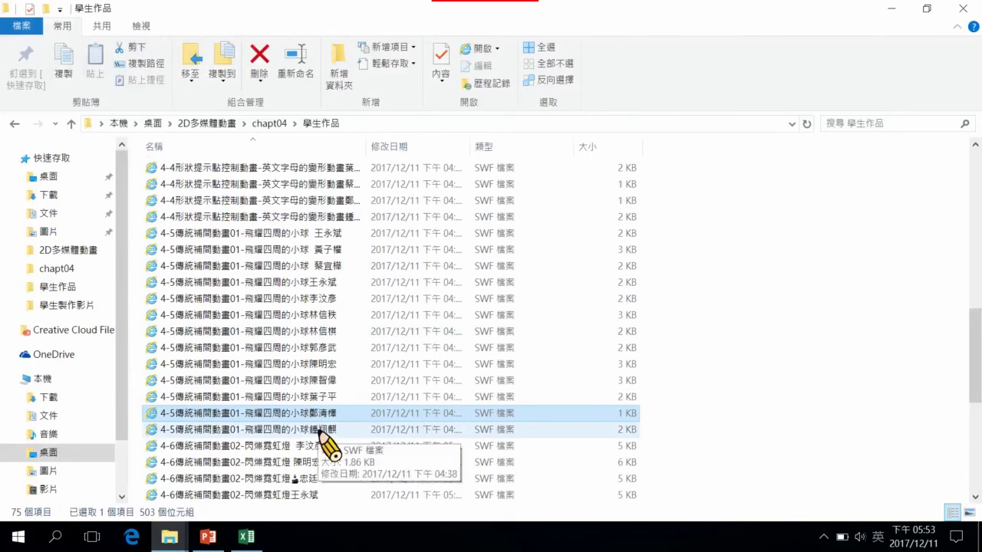
{"action": "double_click", "coordinate": [319, 431]}
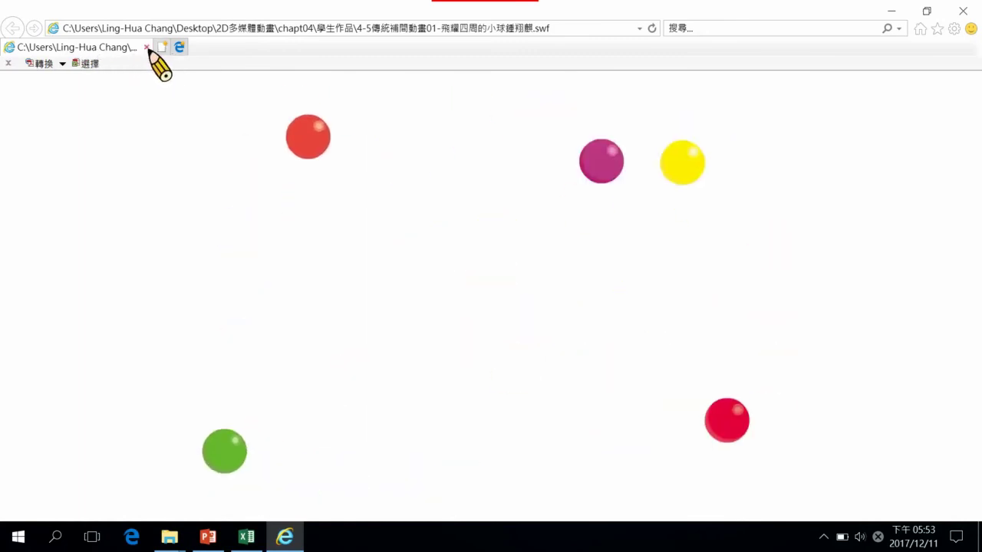
{"action": "left_click", "coordinate": [147, 47]}
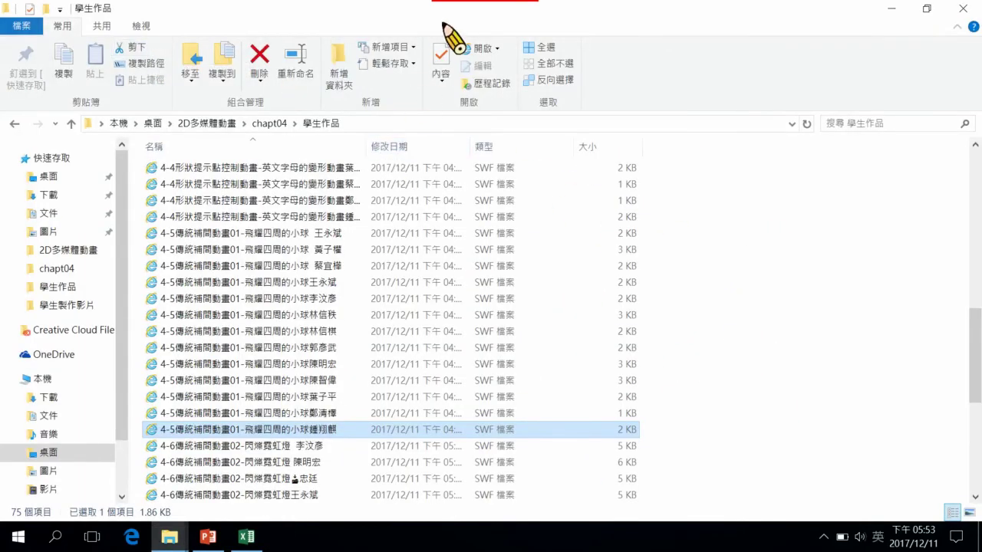
Step: In Adobe Animate, import 4-6 霓虹燈.ai to the stage as Animate layers, with the stage sized to the 841 x 595 Illustrator artboard
{"action": "mouse_move", "coordinate": [450, 32]}
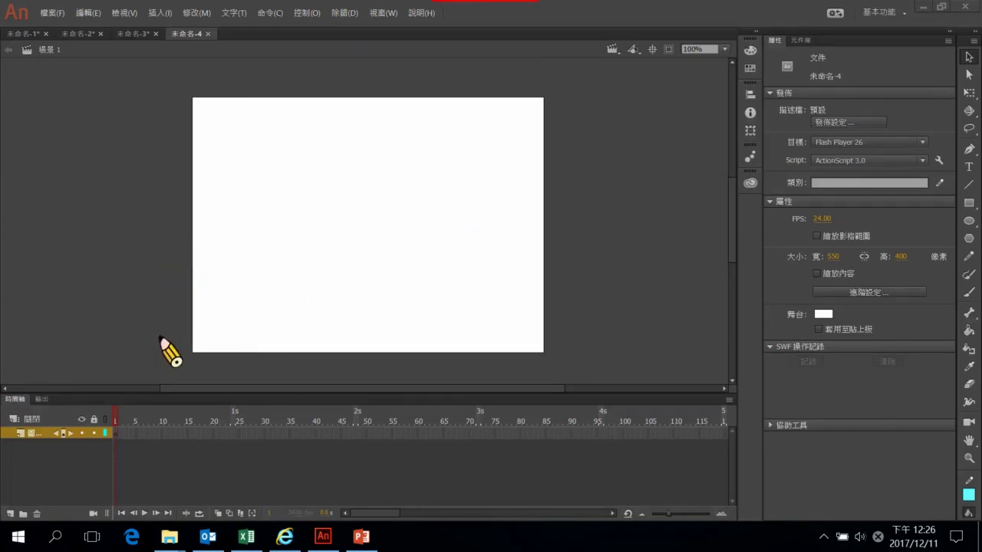
{"action": "left_click", "coordinate": [48, 13]}
{"action": "mouse_move", "coordinate": [115, 228]}
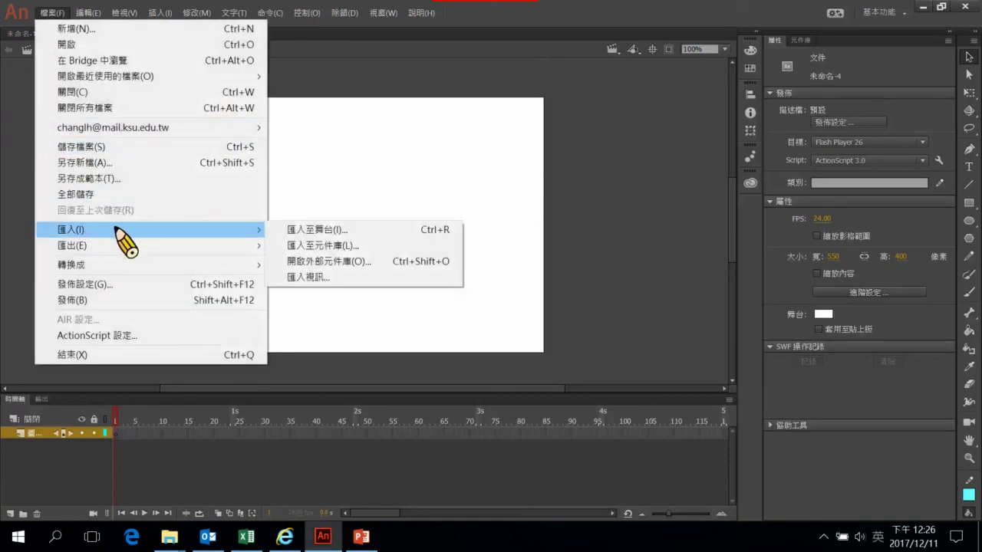
{"action": "left_click", "coordinate": [302, 229]}
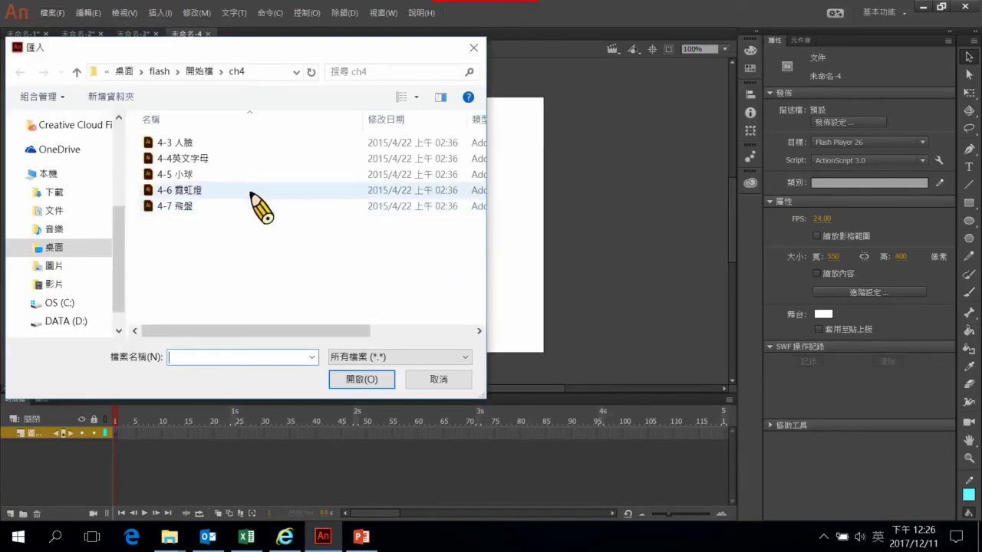
{"action": "left_click", "coordinate": [188, 190]}
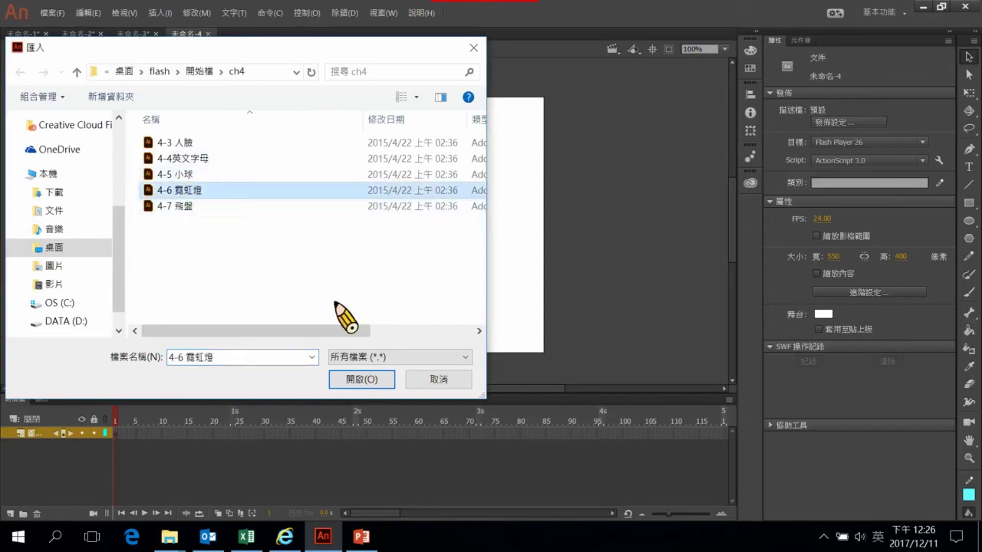
{"action": "left_click", "coordinate": [372, 380]}
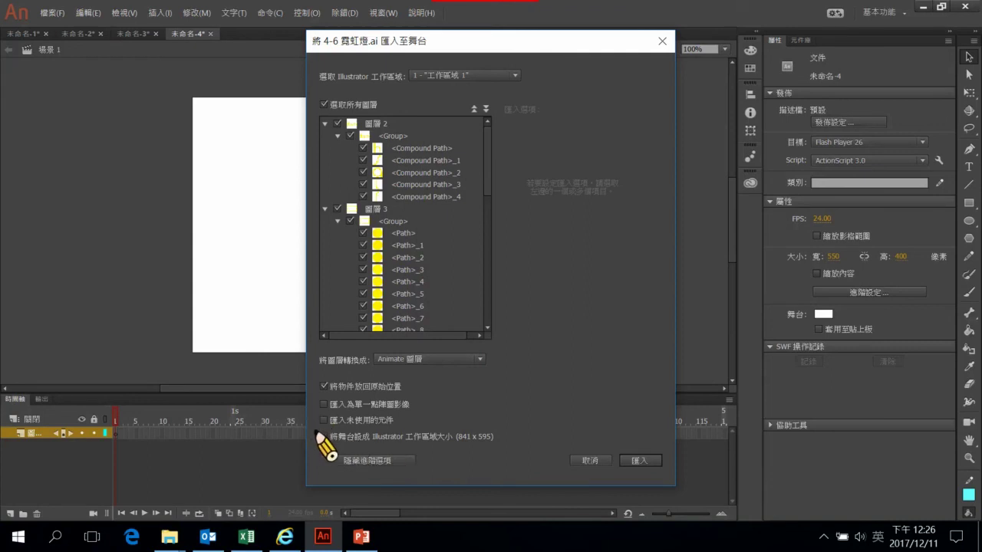
{"action": "left_click", "coordinate": [640, 461]}
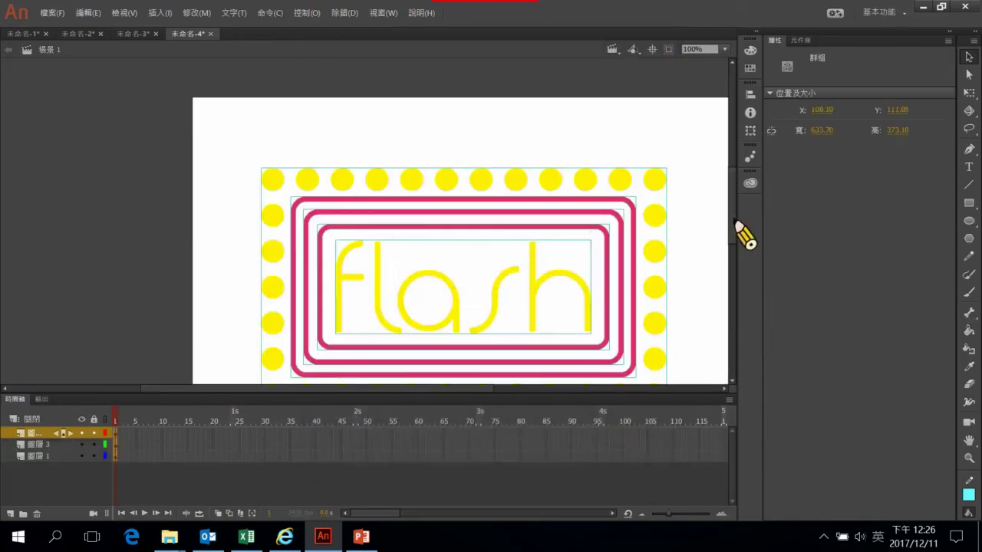
{"action": "left_click_drag", "start_coordinate": [736, 224], "coordinate": [744, 248]}
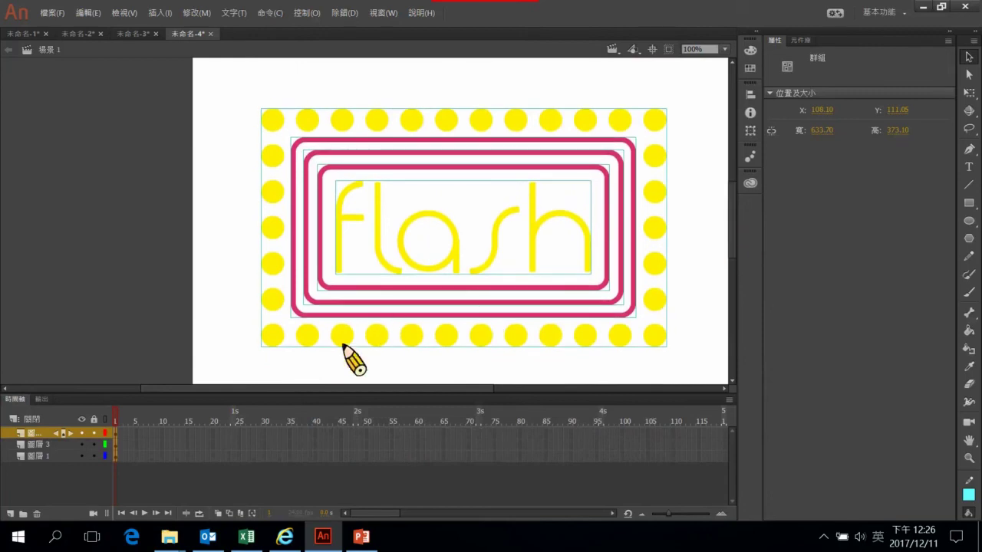
{"action": "left_click_drag", "start_coordinate": [336, 392], "coordinate": [391, 396]}
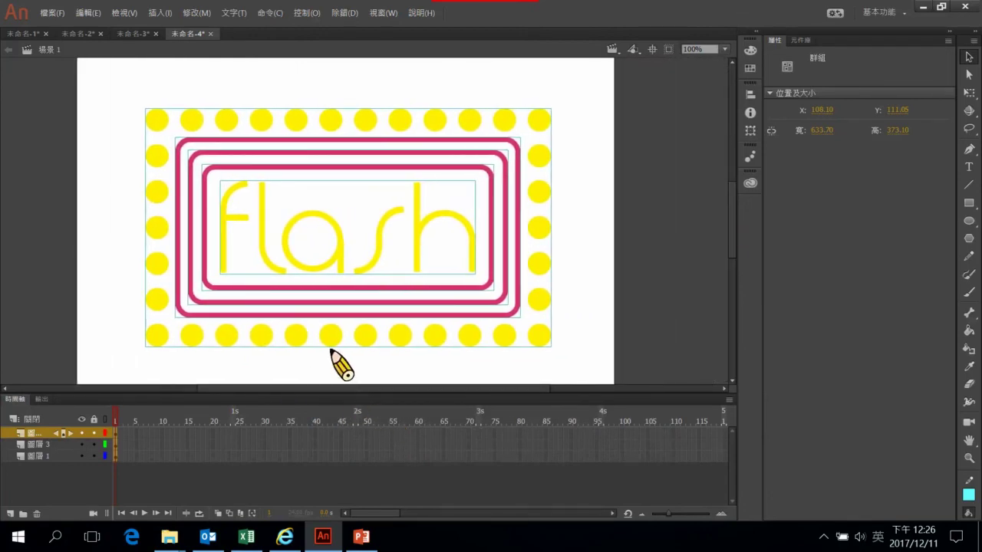
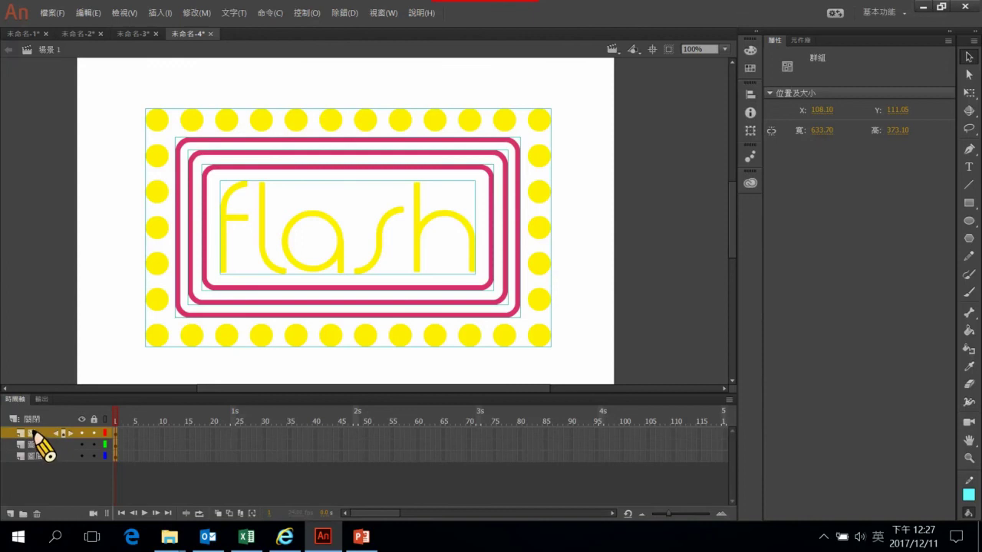
Step: Rename the lettering layer flash, the yellow dots layer 邊框, and the pink rounded frames layer 燈
{"action": "left_click", "coordinate": [37, 434]}
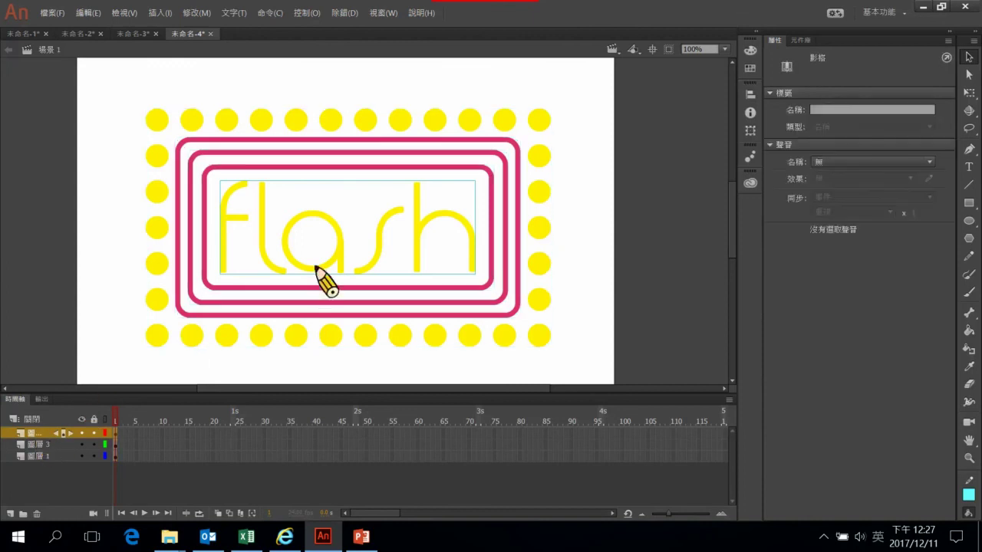
{"action": "double_click", "coordinate": [44, 435]}
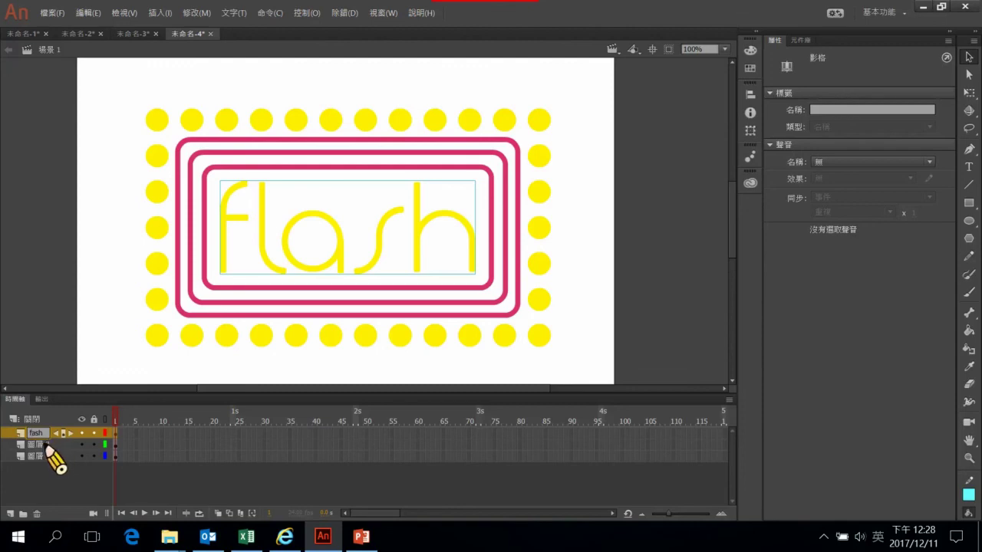
{"action": "left_click", "coordinate": [47, 446]}
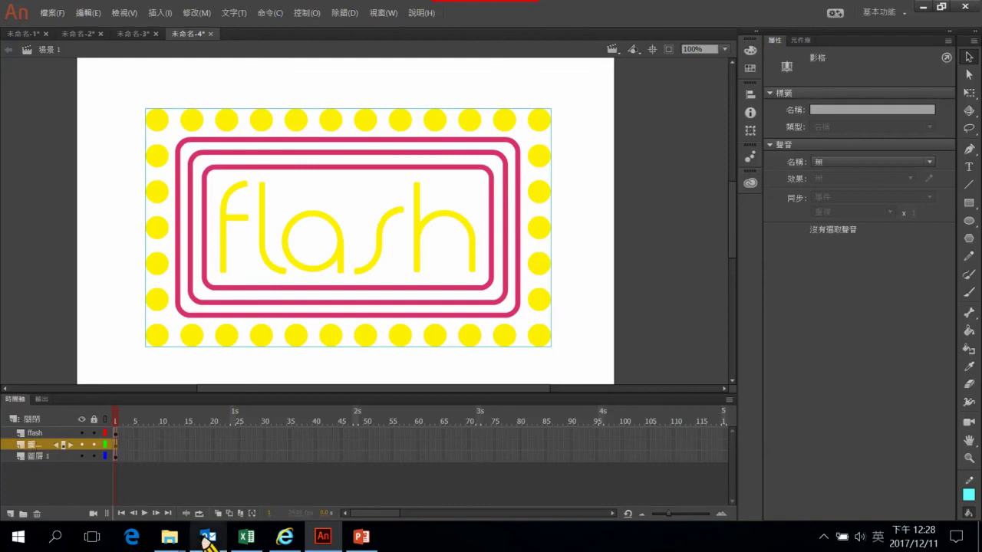
{"action": "mouse_move", "coordinate": [206, 538]}
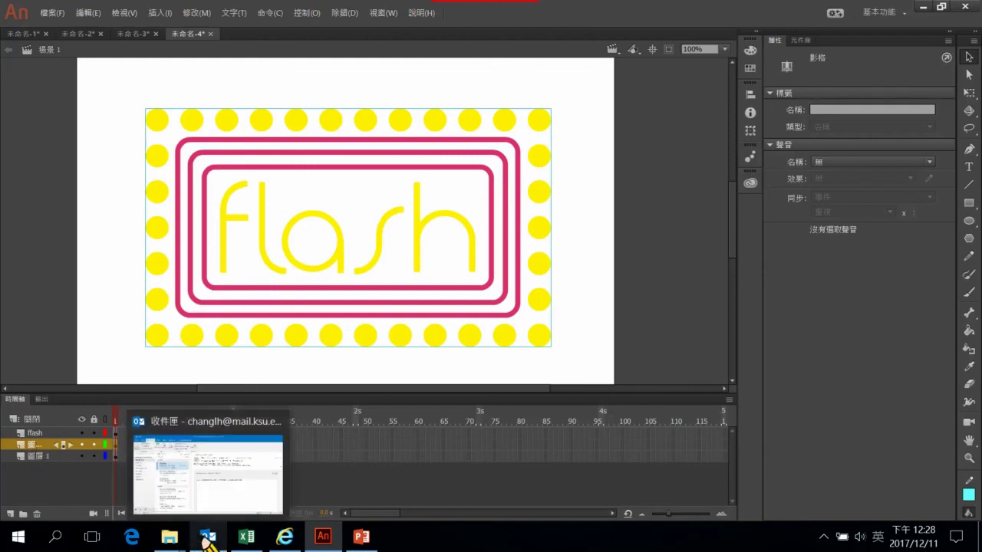
{"action": "double_click", "coordinate": [40, 446]}
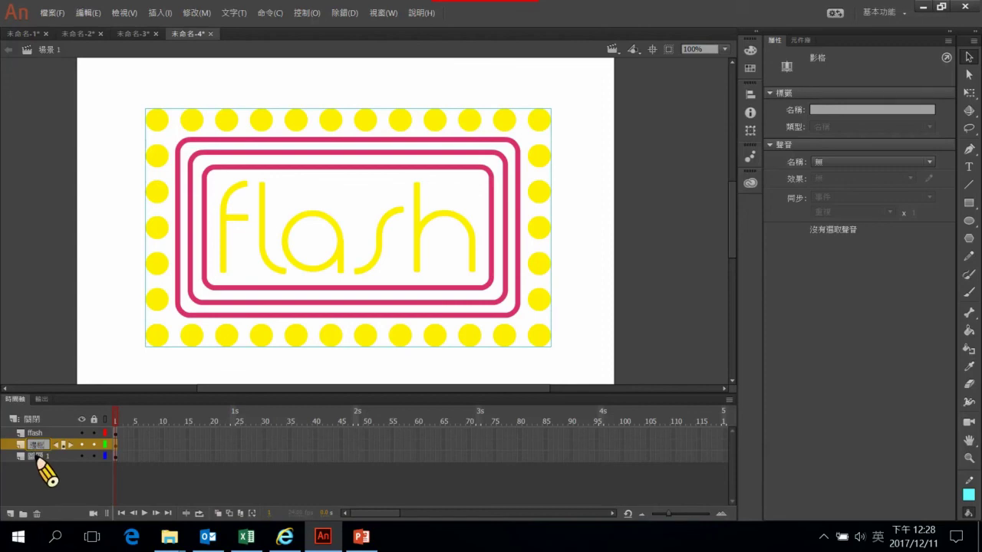
{"action": "left_click", "coordinate": [38, 456]}
{"action": "double_click", "coordinate": [39, 456]}
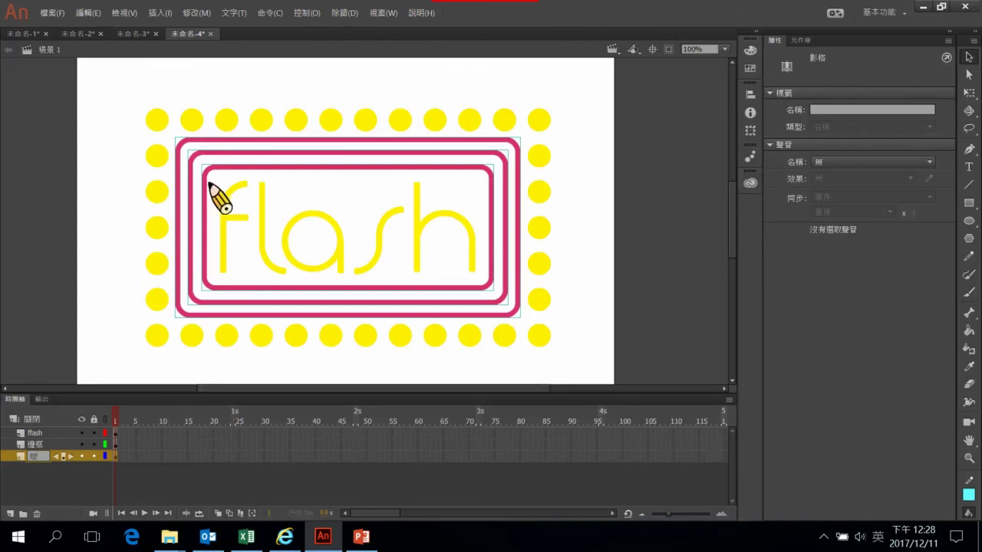
Step: Select all the neon sign artwork on the stage and break it apart twice, down to plain shapes
{"action": "left_click", "coordinate": [969, 57]}
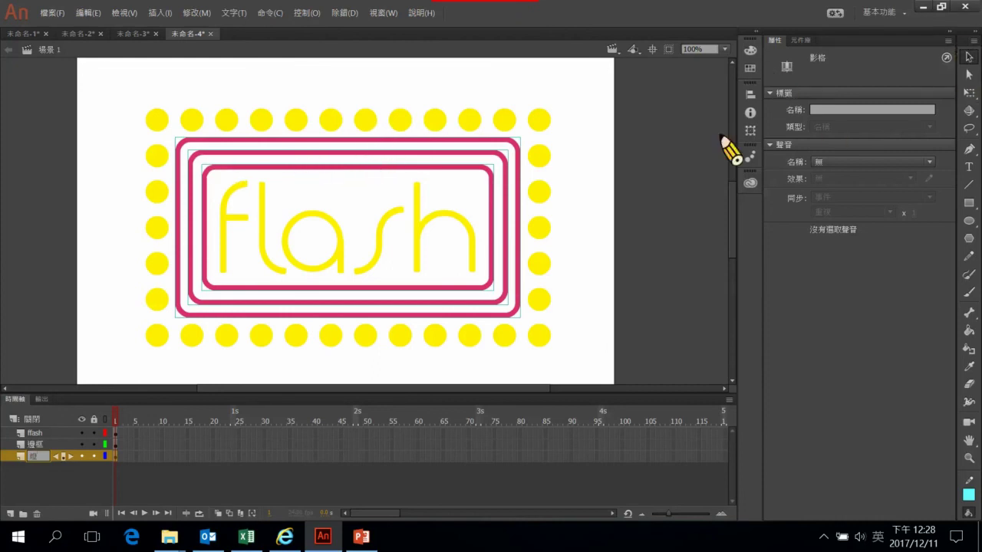
{"action": "left_click_drag", "start_coordinate": [122, 88], "coordinate": [566, 363]}
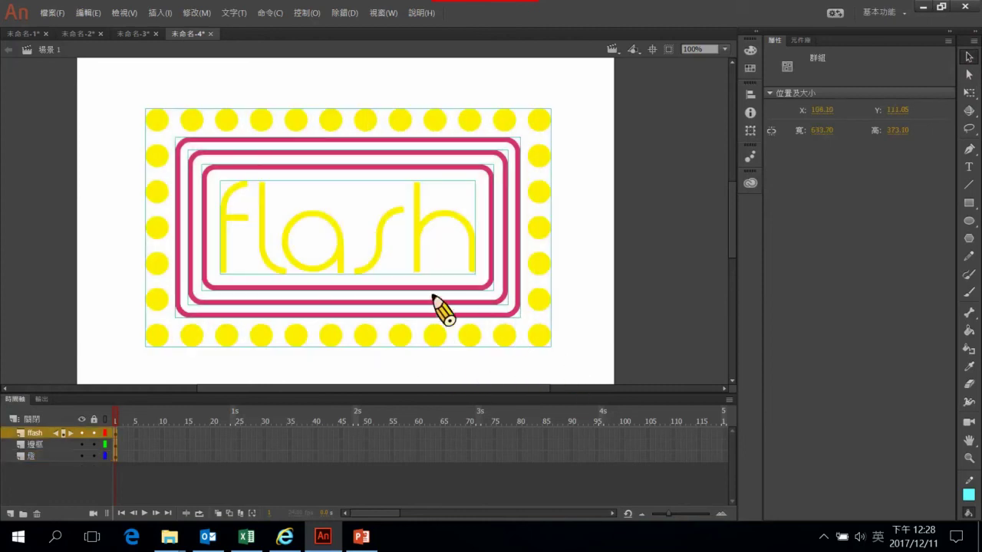
{"action": "right_click", "coordinate": [418, 249]}
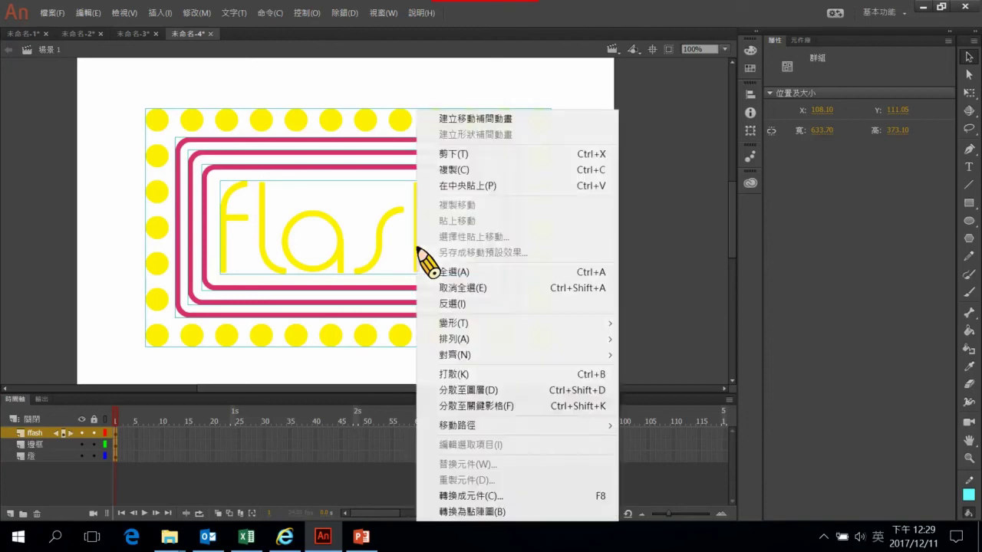
{"action": "left_click", "coordinate": [513, 388]}
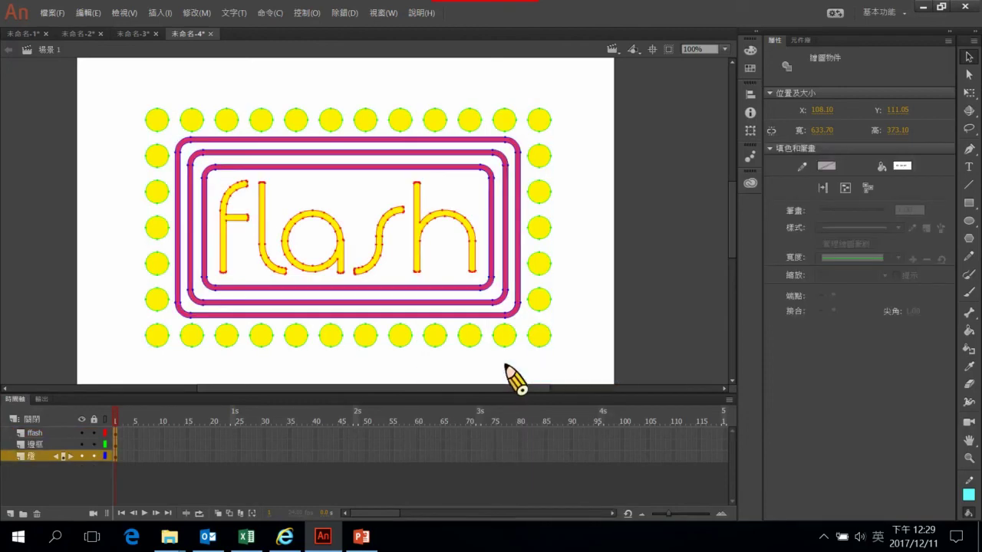
{"action": "right_click", "coordinate": [423, 156]}
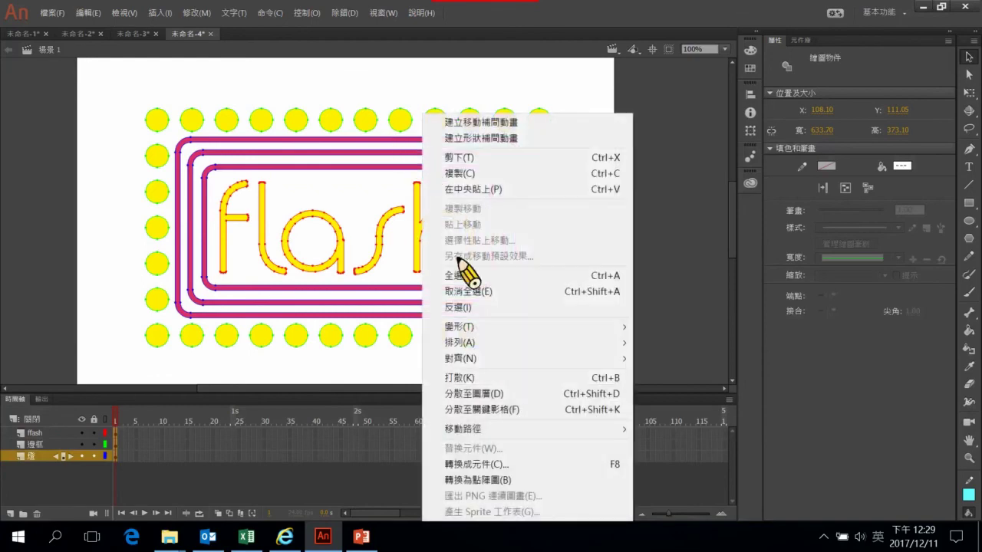
{"action": "left_click", "coordinate": [481, 375]}
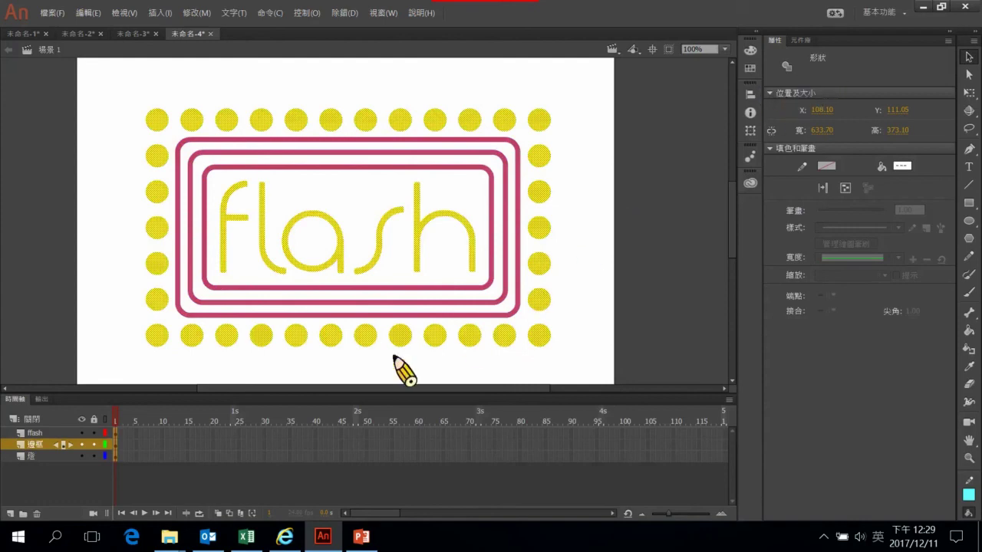
Step: Insert keyframes at frame 12 on all three layers: the lettering, 邊框 and 燈
{"action": "left_click", "coordinate": [171, 432]}
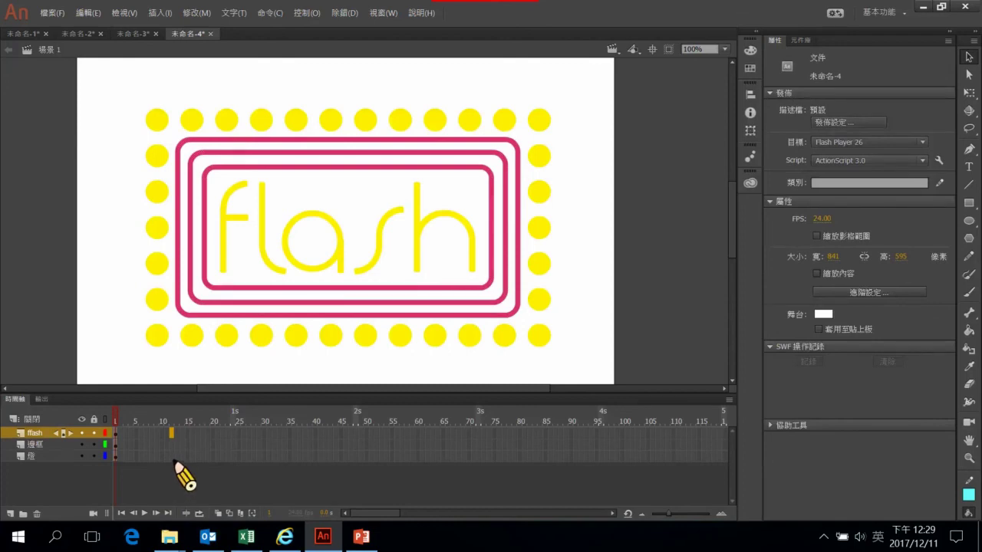
{"action": "left_click", "coordinate": [173, 459], "text": "shift"}
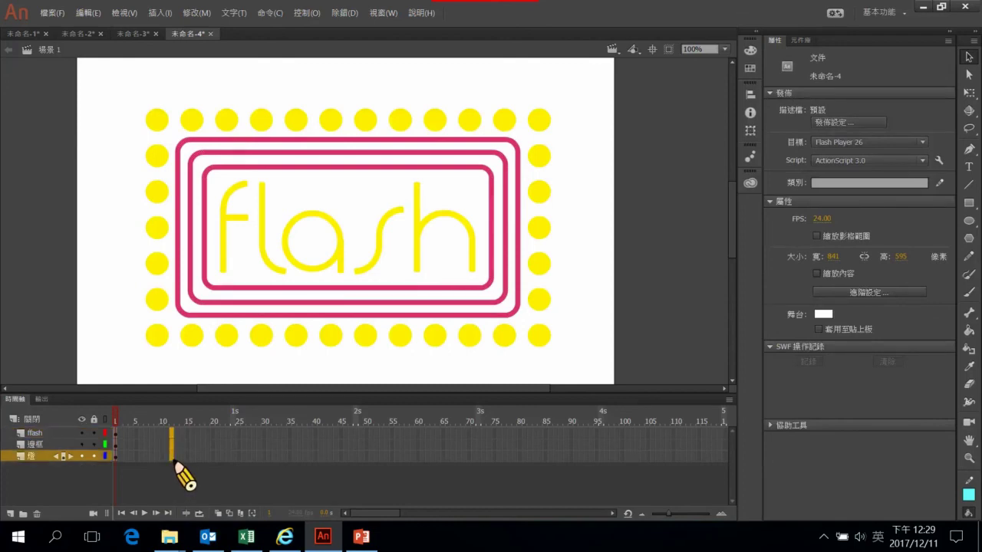
{"action": "key", "text": "F5"}
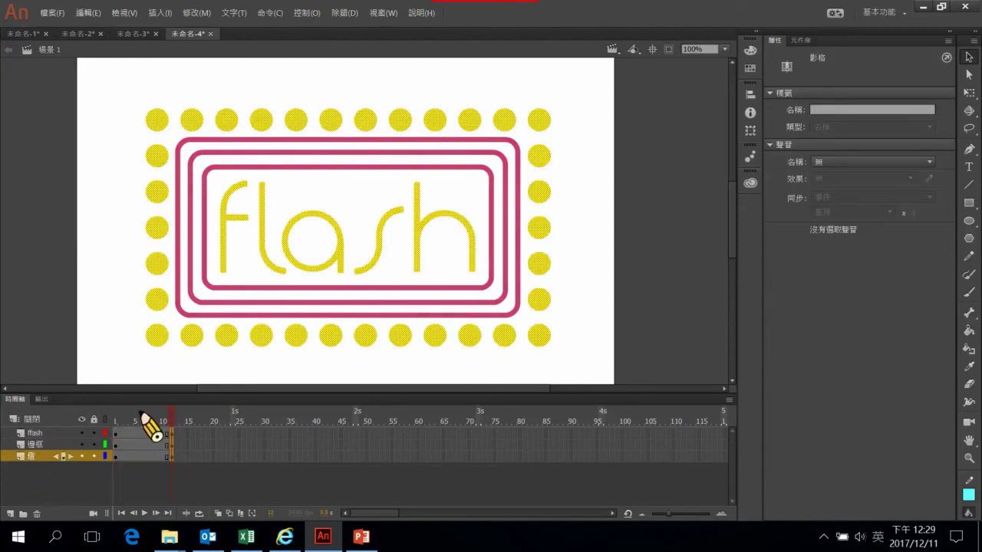
Step: Dismiss the Internet Explorer crash message and fill only the letter f with light cyan at frame 12 of the lettering layer
{"action": "left_click", "coordinate": [172, 434]}
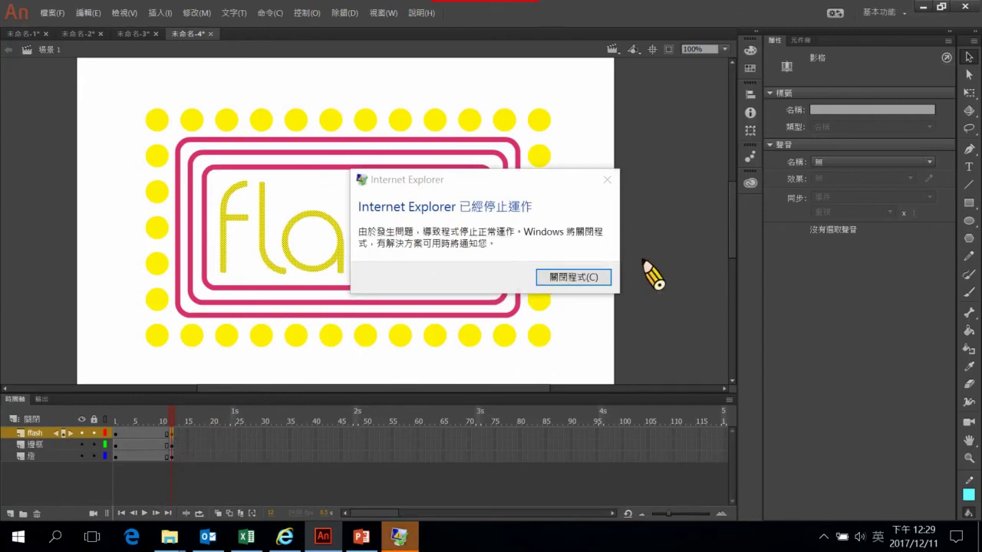
{"action": "left_click", "coordinate": [608, 180]}
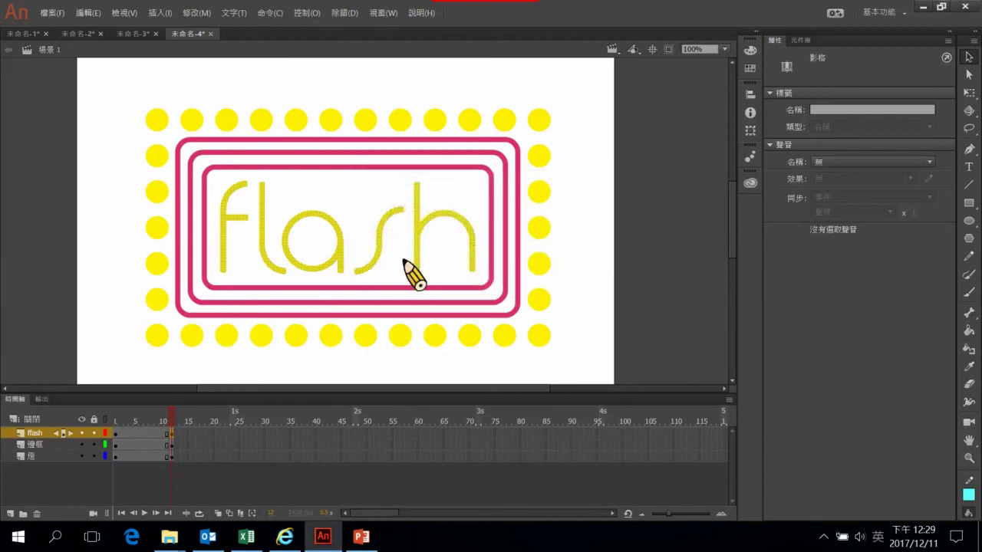
{"action": "left_click", "coordinate": [247, 369]}
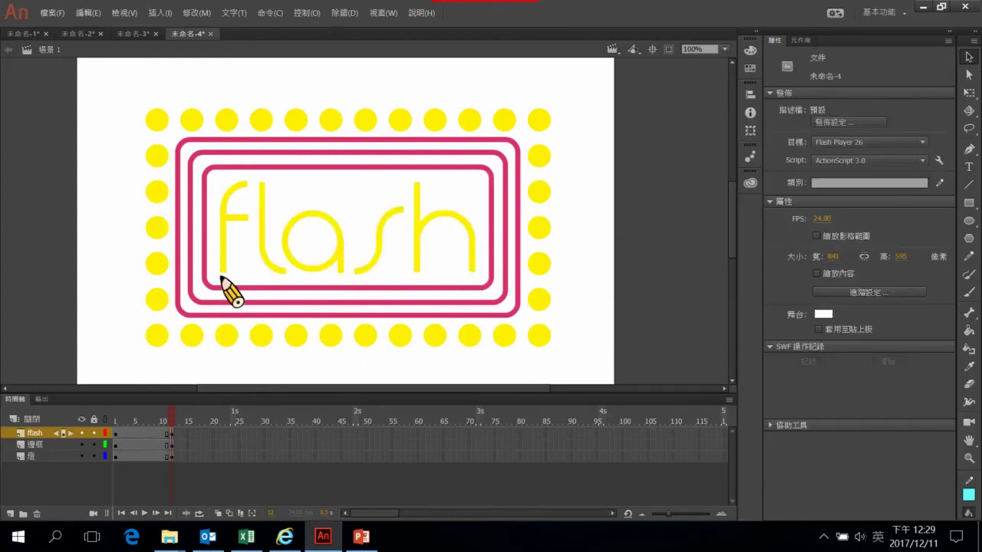
{"action": "left_click", "coordinate": [173, 434]}
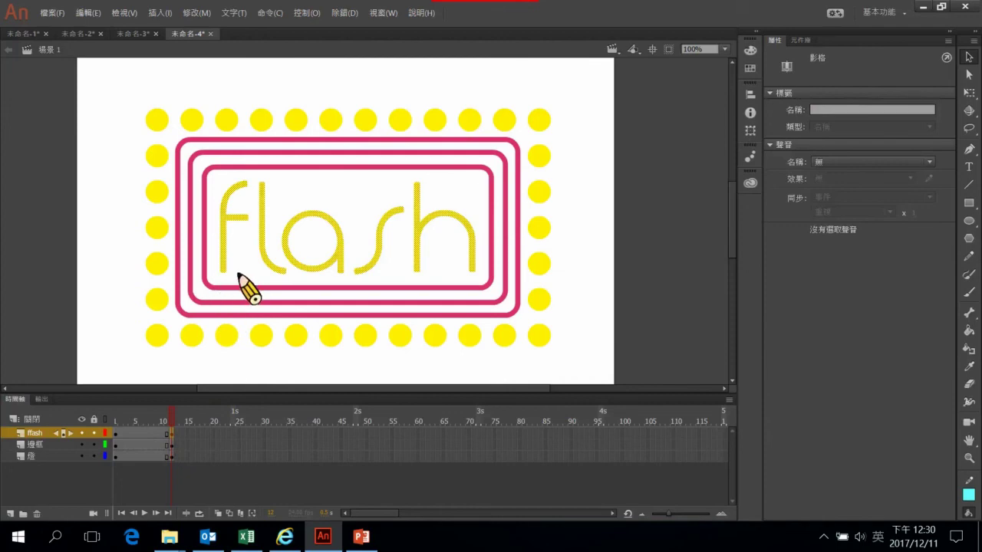
{"action": "left_click", "coordinate": [222, 265]}
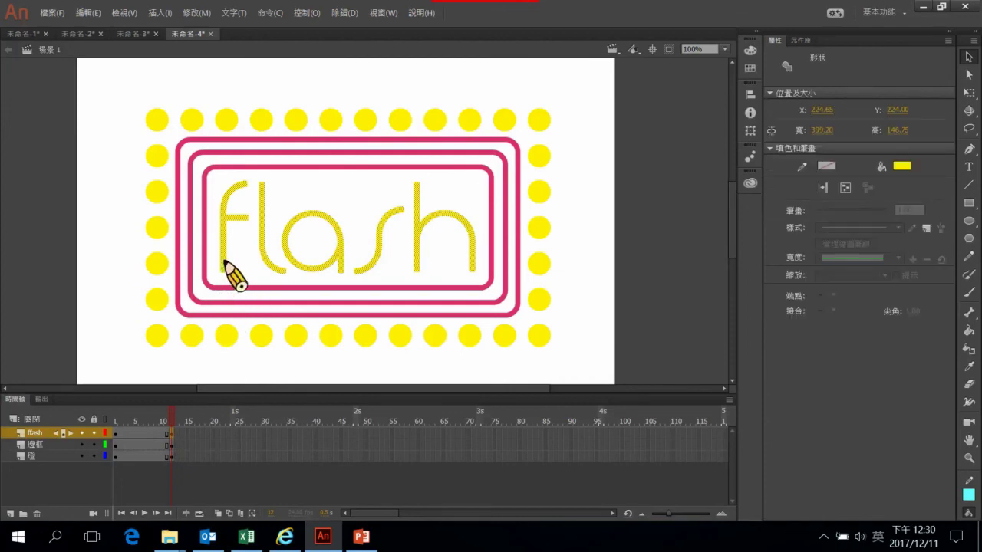
{"action": "left_click", "coordinate": [290, 364]}
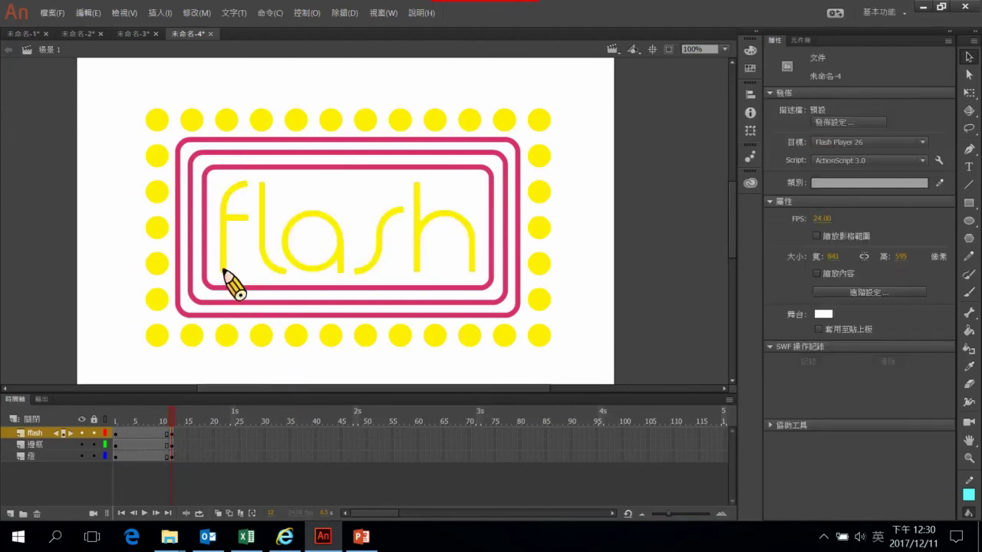
{"action": "left_click", "coordinate": [224, 271]}
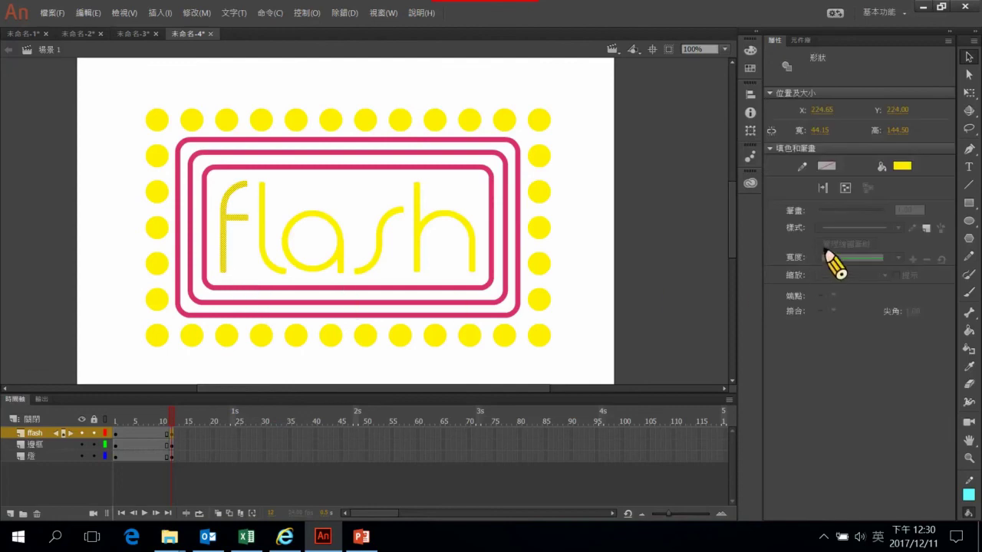
{"action": "left_click", "coordinate": [908, 170]}
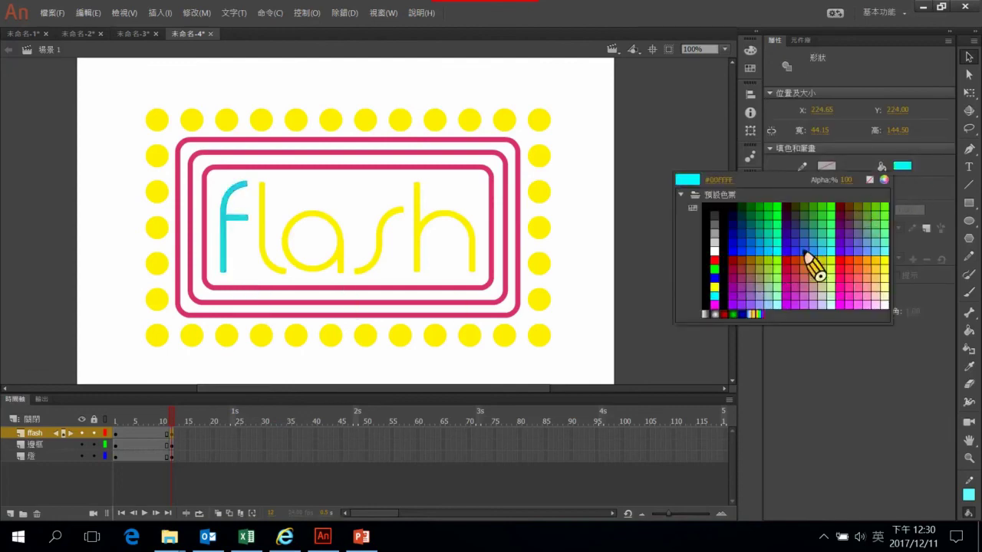
{"action": "left_click", "coordinate": [833, 254]}
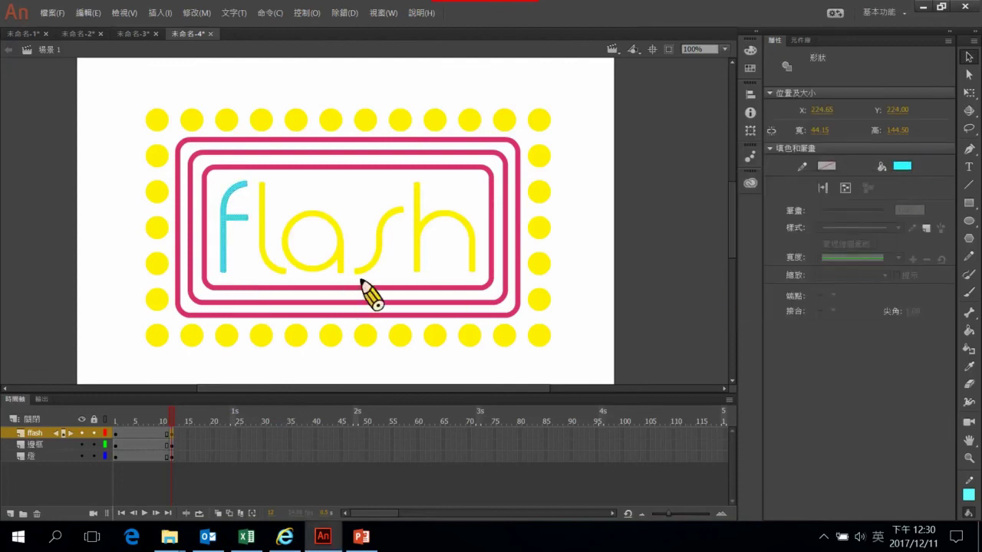
Step: Fill the letter l with purple in the frame 12 lettering
{"action": "left_click", "coordinate": [273, 272]}
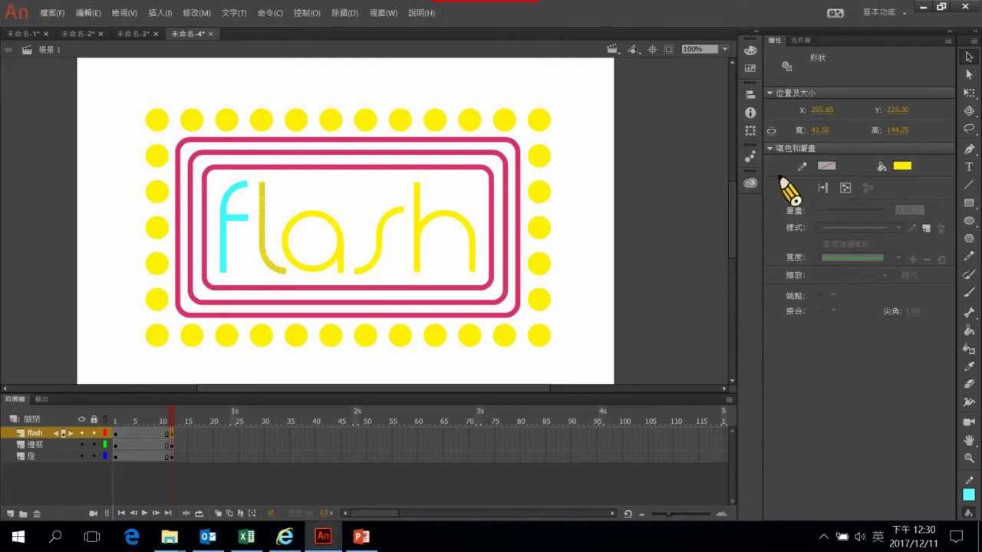
{"action": "left_click", "coordinate": [904, 166]}
{"action": "left_click", "coordinate": [846, 251]}
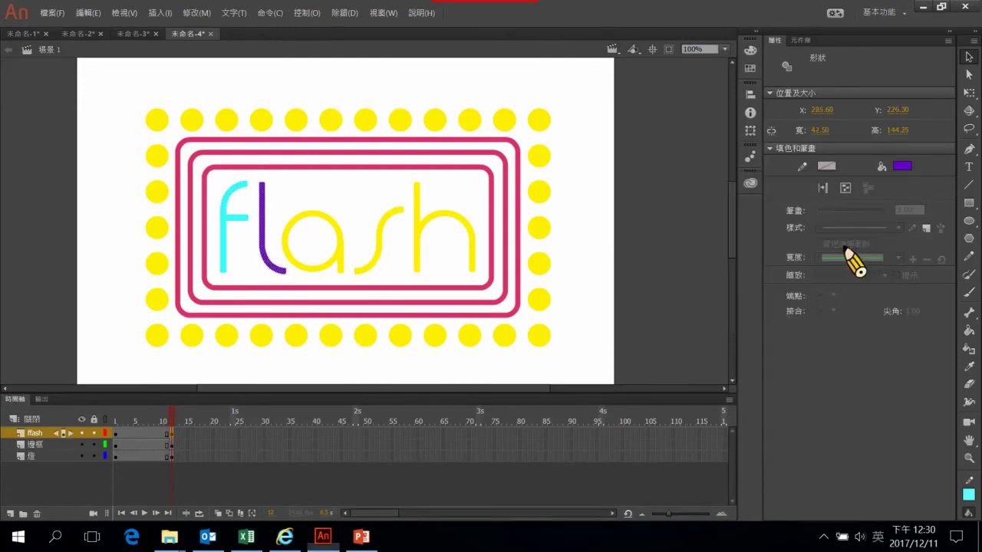
Step: Select the letter a in the frame 12 lettering for a new fill colour
{"action": "left_click", "coordinate": [331, 269]}
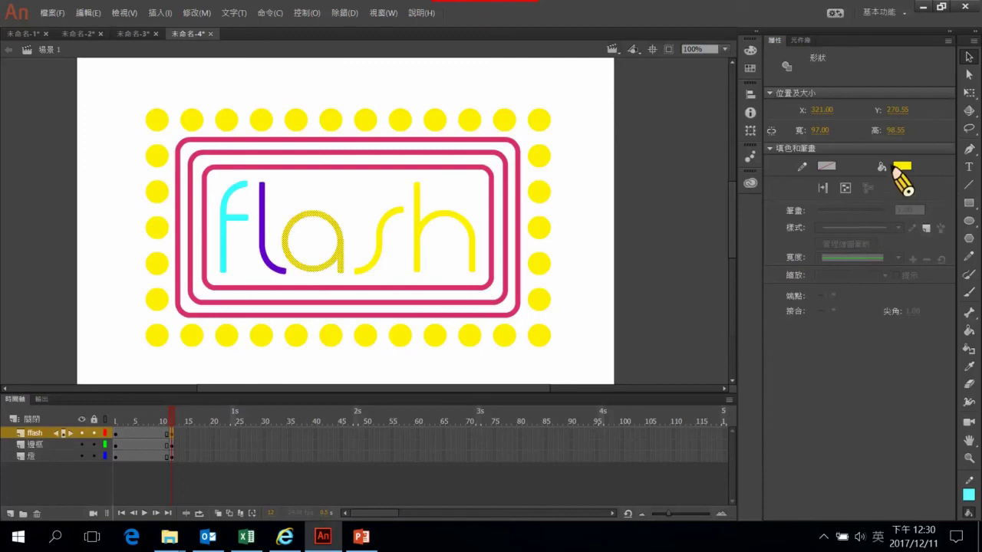
Step: On frame 12, fill the letter "a" with dark maroon and the letter "s" with bright green
{"action": "left_click", "coordinate": [903, 167]}
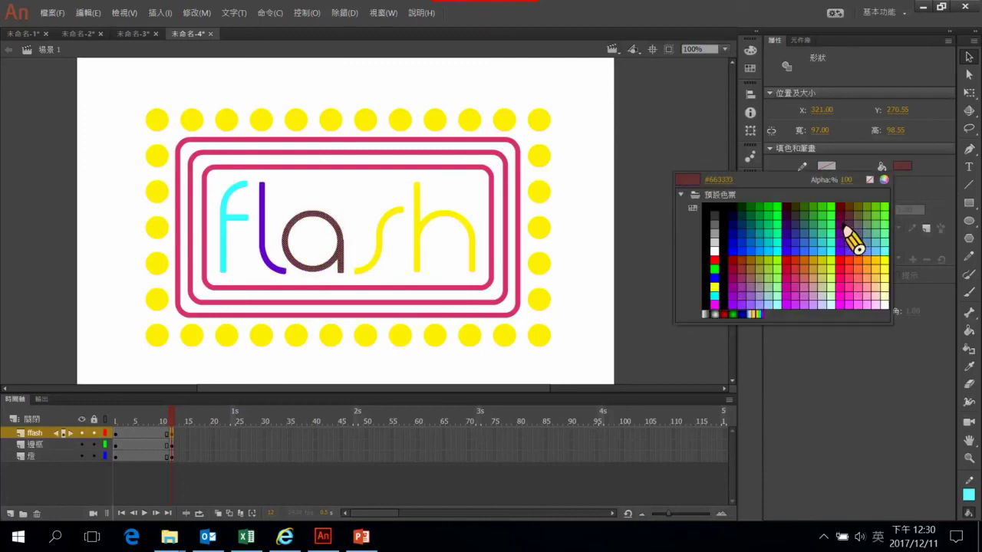
{"action": "left_click", "coordinate": [852, 224]}
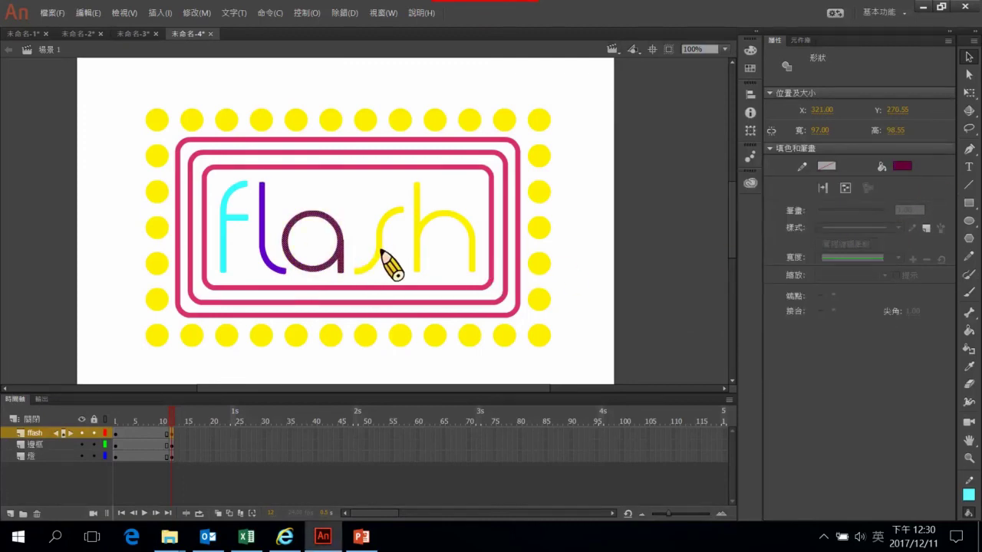
{"action": "left_click", "coordinate": [388, 257]}
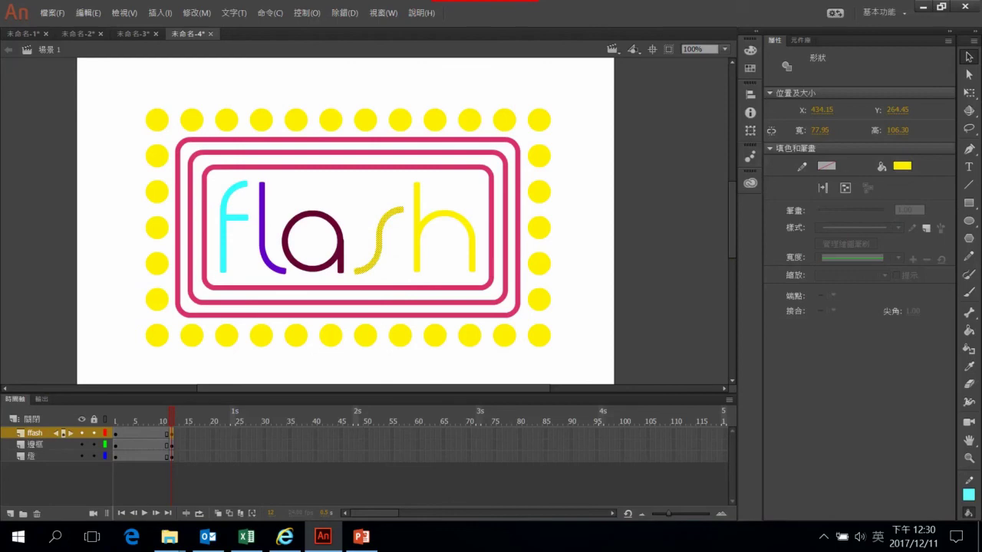
{"action": "left_click", "coordinate": [904, 167]}
{"action": "left_click", "coordinate": [830, 215]}
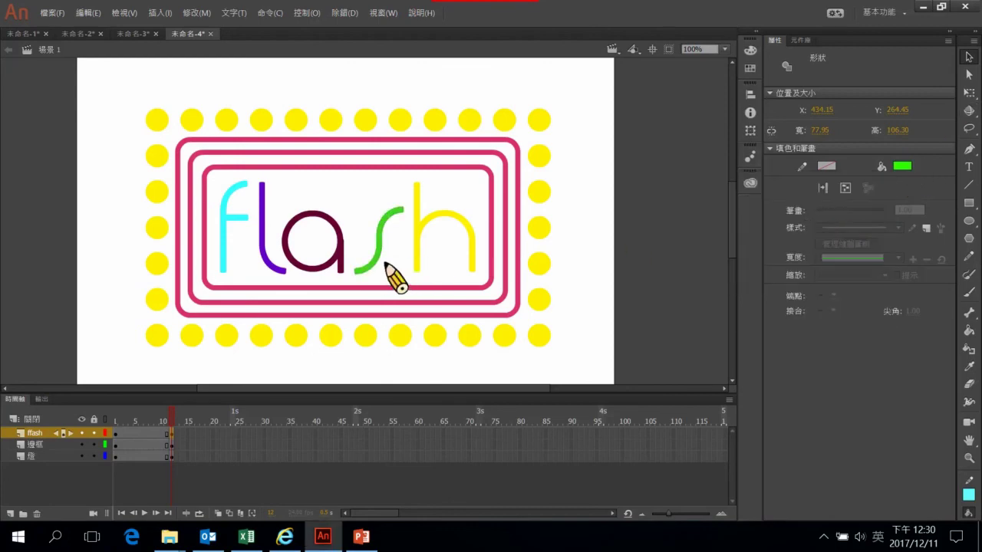
Step: Fill the letter "h" with dark green #003300
{"action": "left_click", "coordinate": [469, 257]}
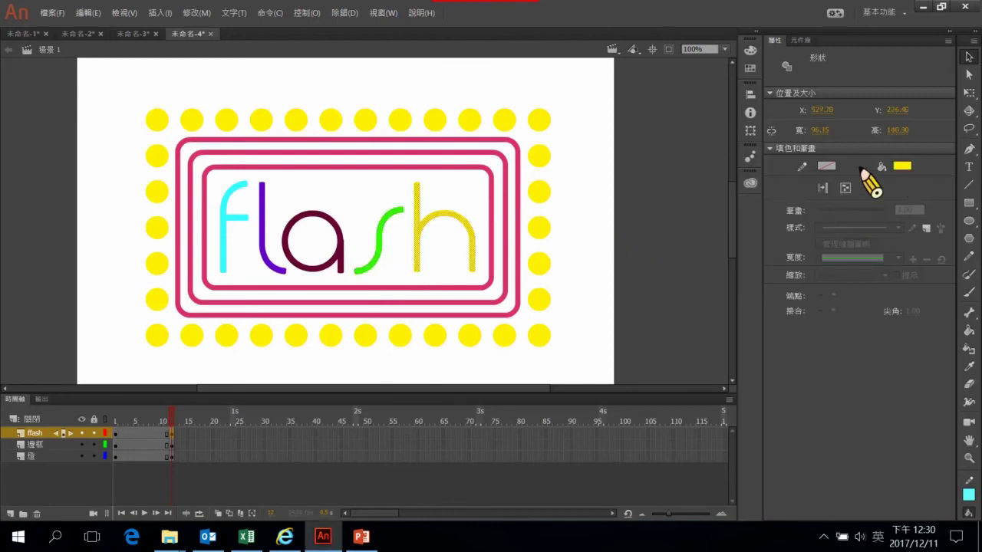
{"action": "left_click", "coordinate": [902, 165]}
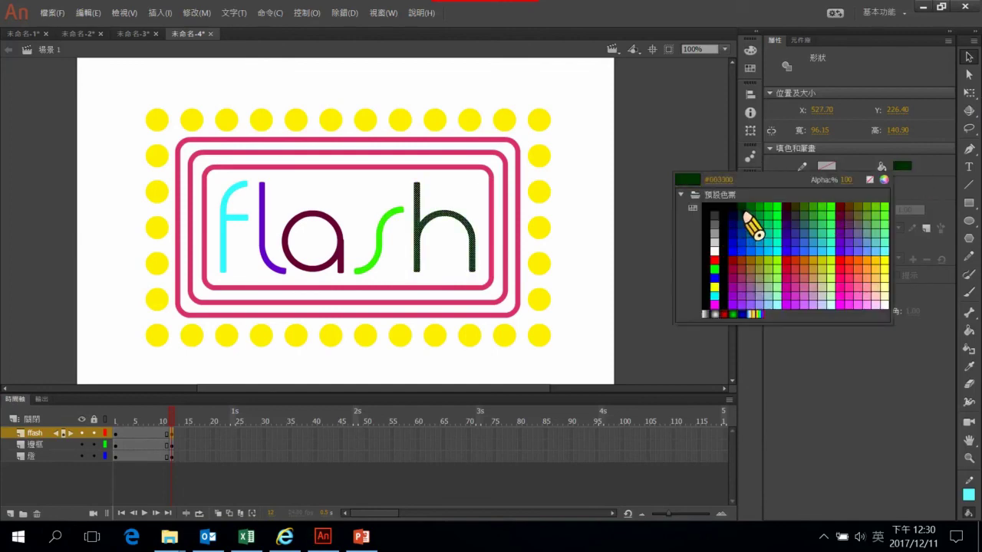
{"action": "left_click", "coordinate": [746, 215]}
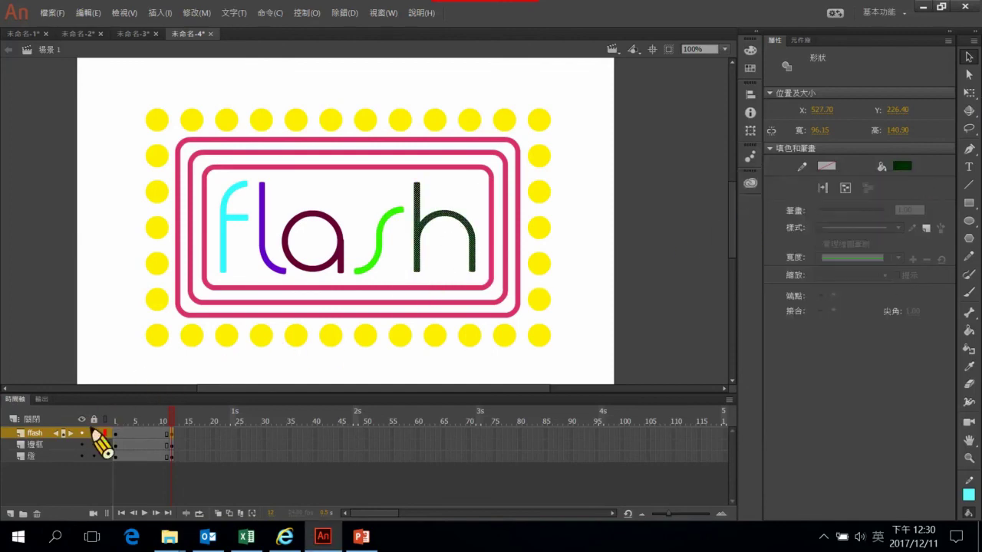
Step: Fill the outermost rounded frame around the word with yellow-green #CCFF00
{"action": "left_click", "coordinate": [38, 445]}
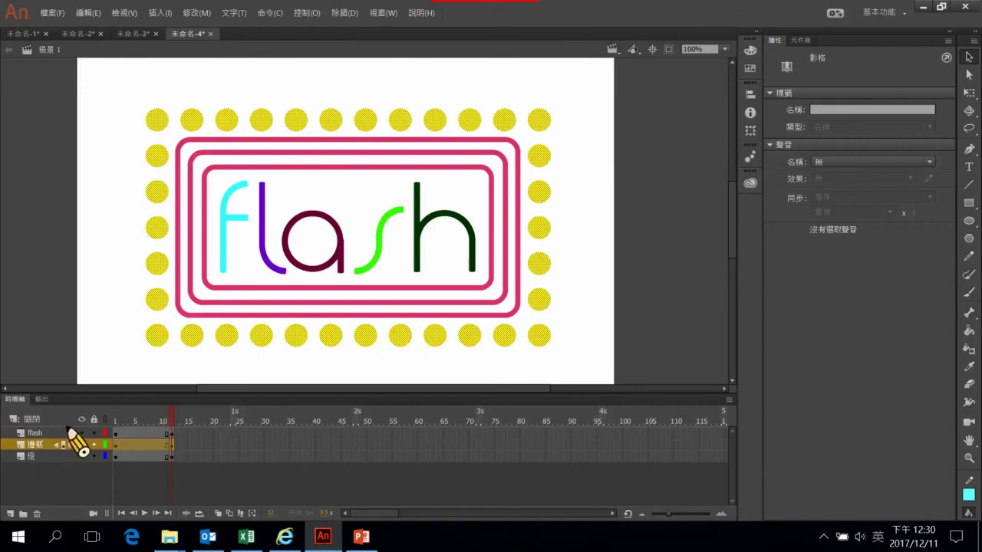
{"action": "left_click", "coordinate": [300, 145]}
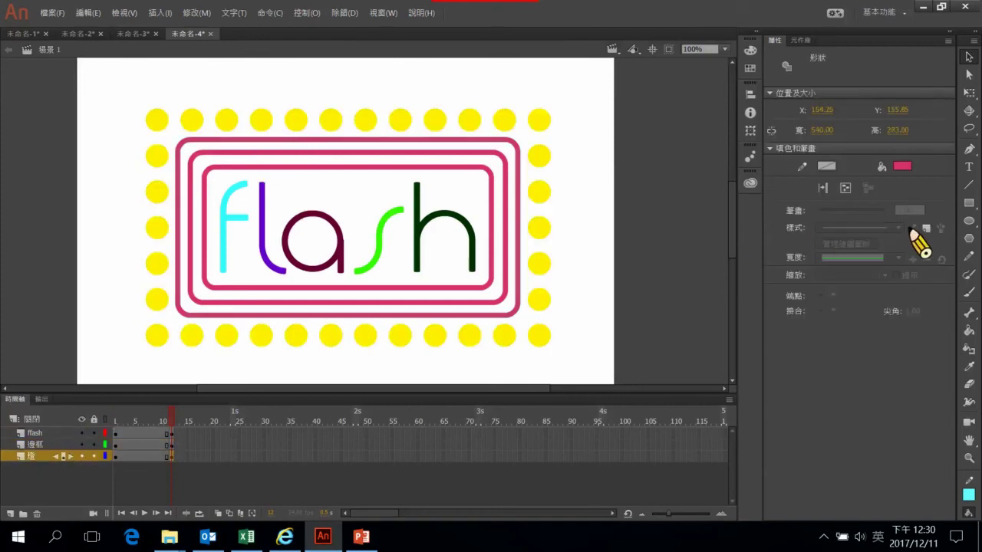
{"action": "left_click", "coordinate": [900, 170]}
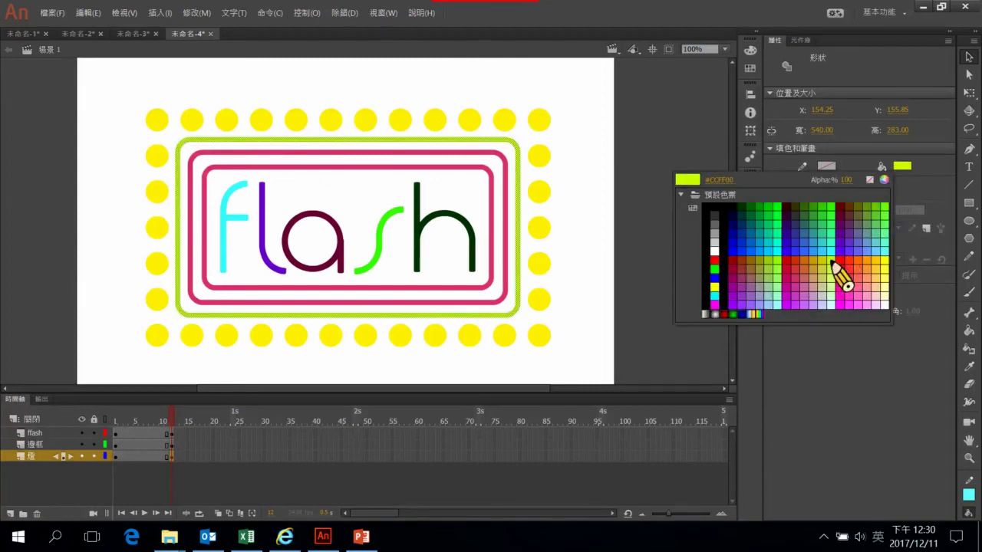
{"action": "left_click", "coordinate": [832, 260]}
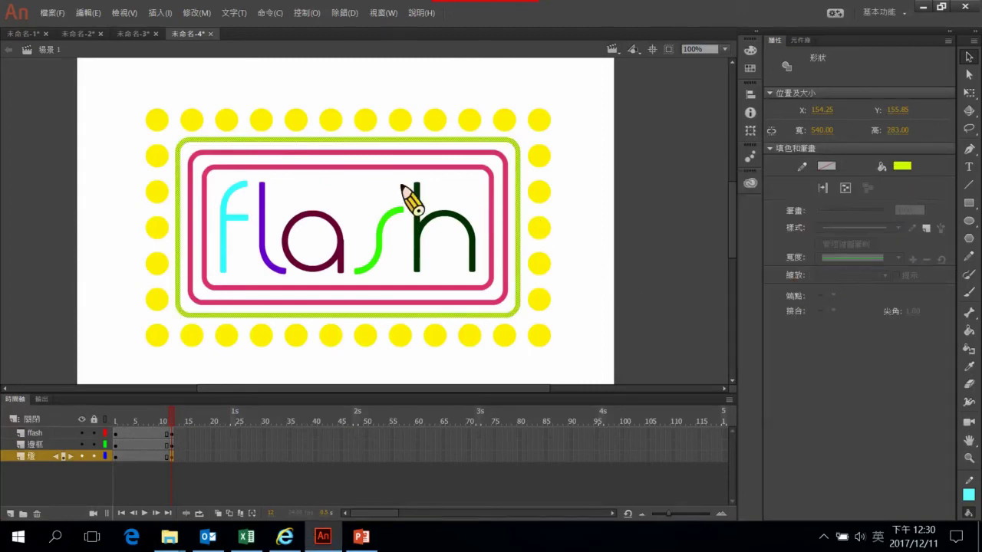
Step: Fill the middle rounded frame with dark green and the innermost one with dark grey
{"action": "left_click", "coordinate": [452, 156]}
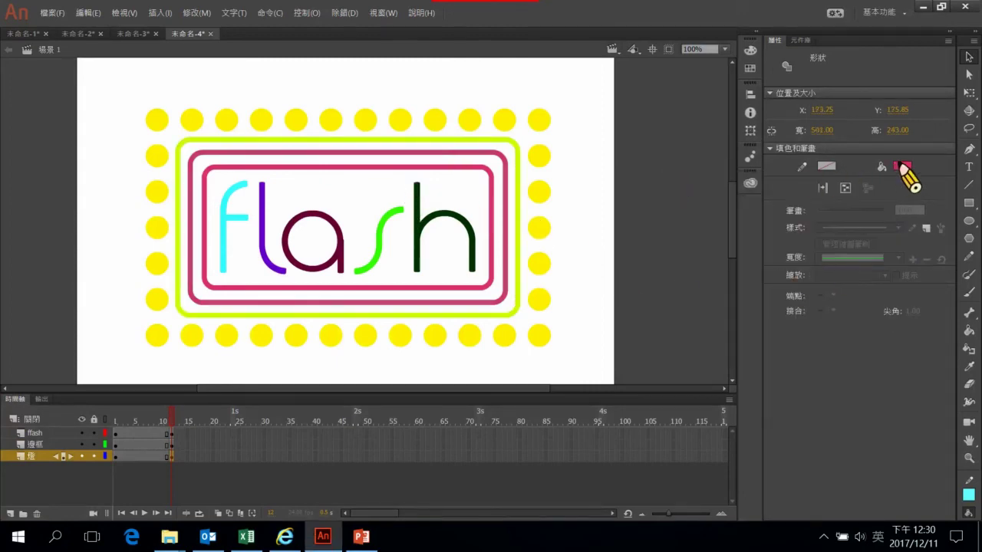
{"action": "left_click", "coordinate": [900, 167]}
{"action": "left_click", "coordinate": [803, 207]}
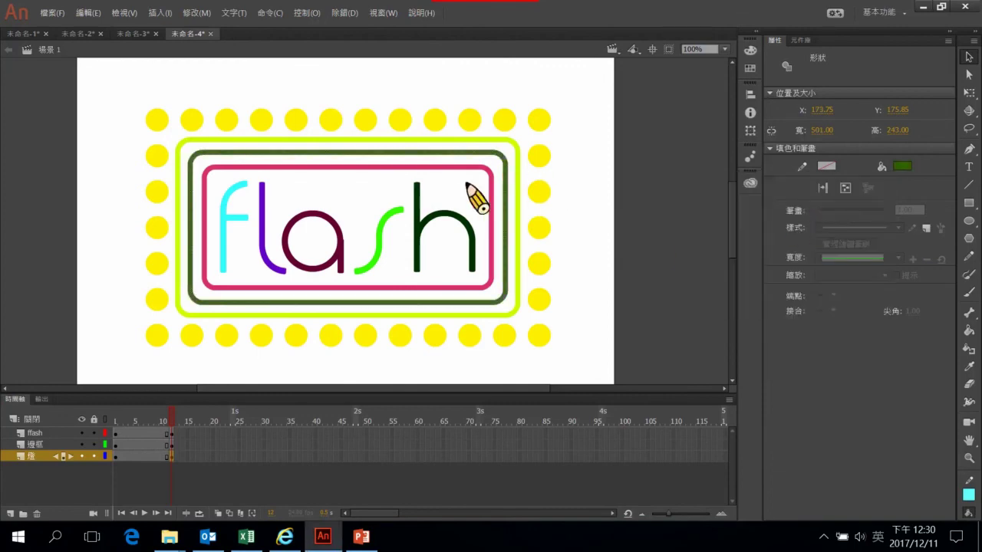
{"action": "left_click", "coordinate": [493, 190]}
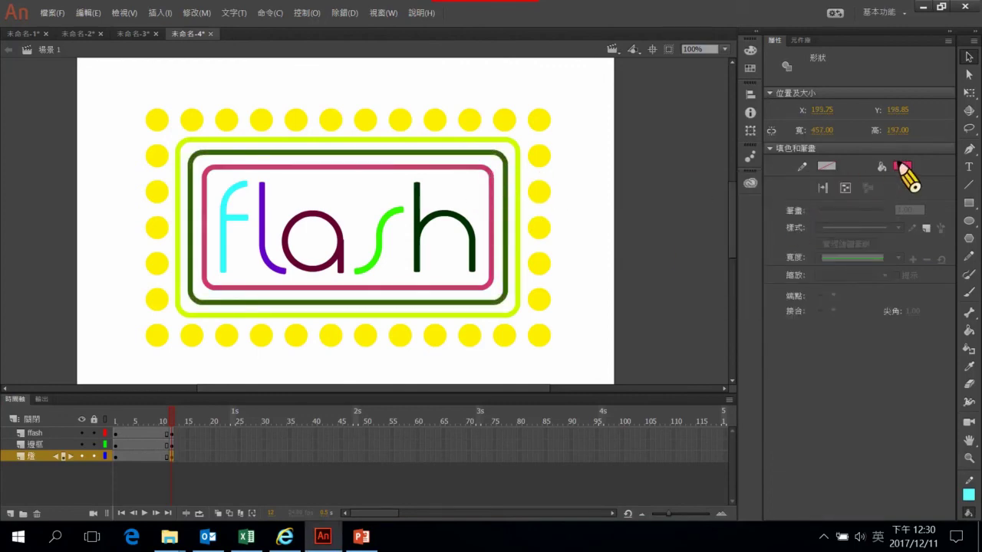
{"action": "left_click", "coordinate": [905, 168]}
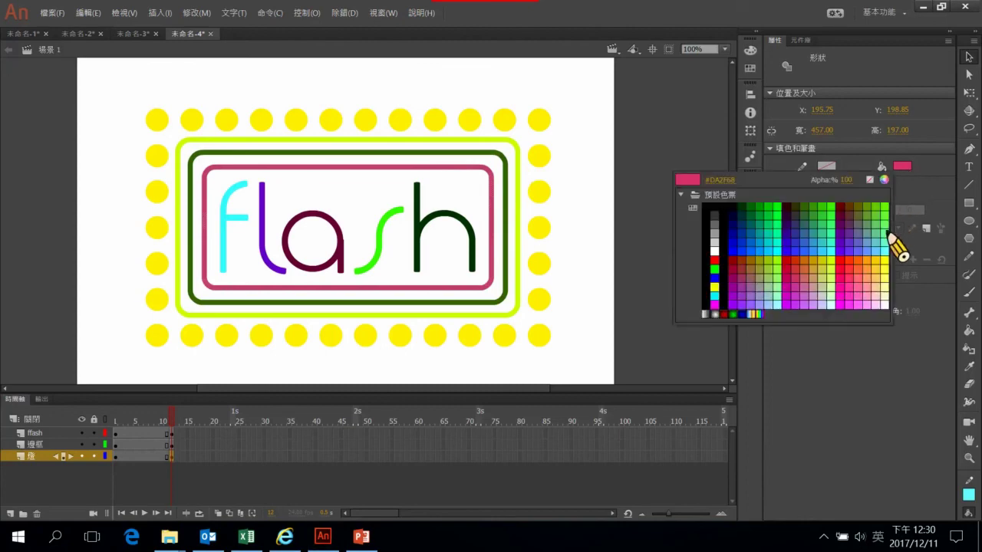
{"action": "key", "text": "Escape"}
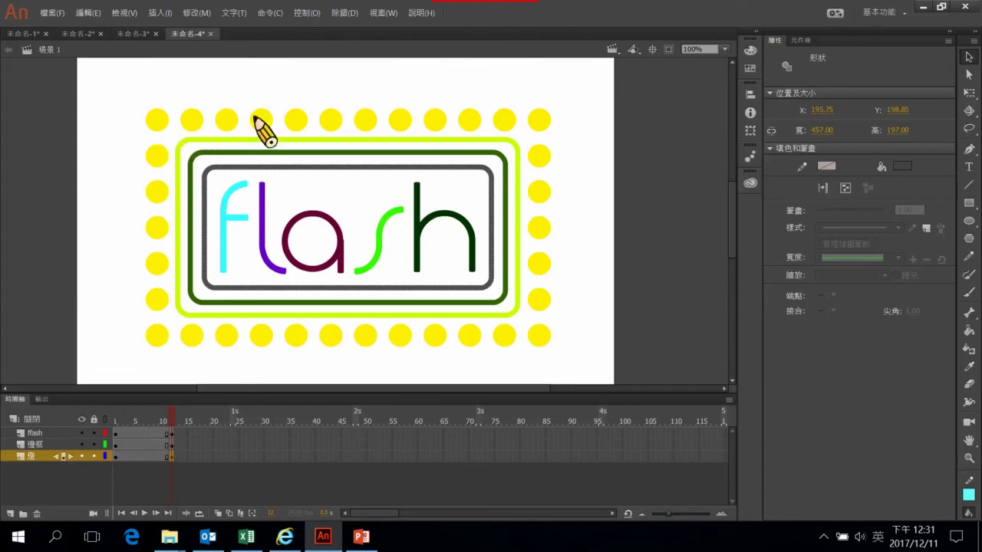
{"action": "left_click", "coordinate": [159, 122], "text": "shift"}
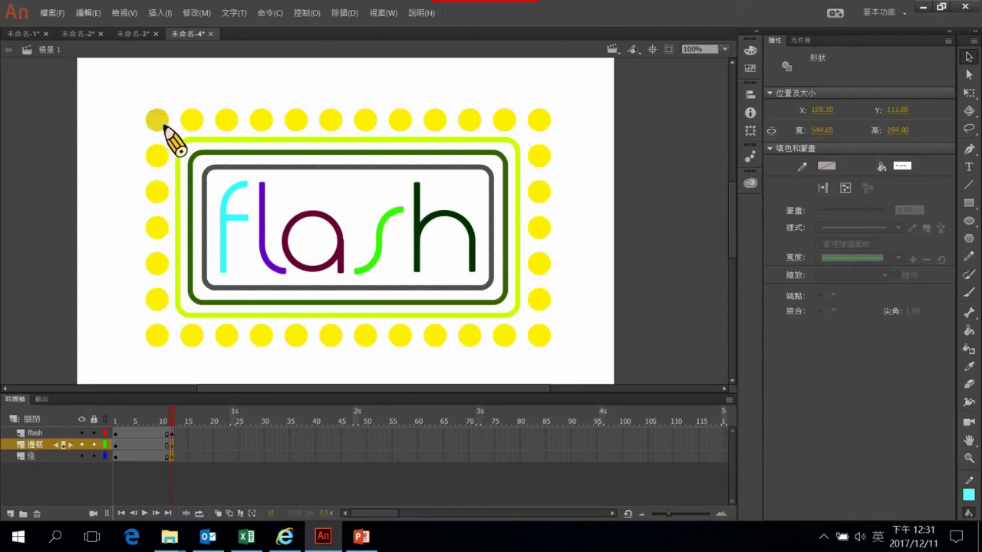
{"action": "left_click", "coordinate": [227, 123], "text": "shift"}
{"action": "left_click", "coordinate": [299, 121], "text": "shift"}
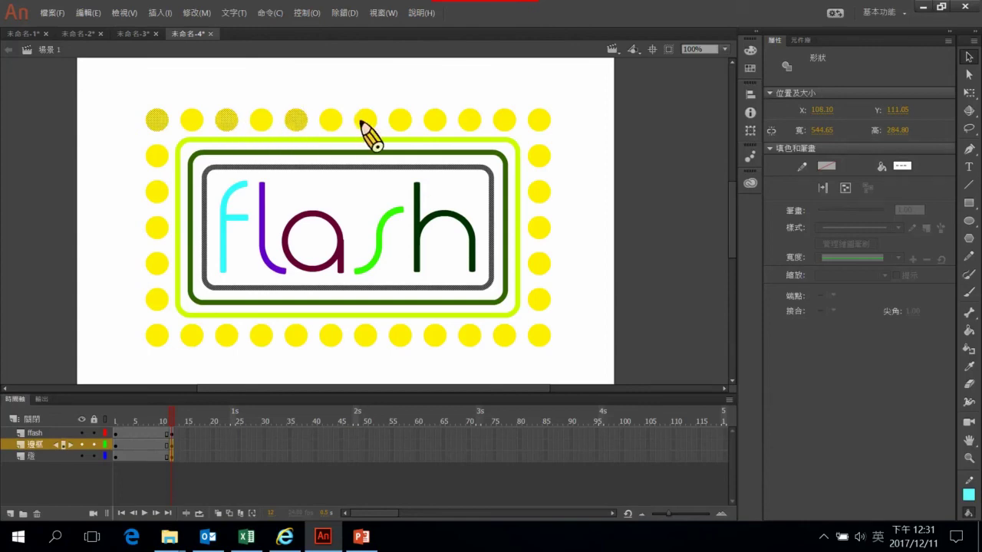
{"action": "left_click", "coordinate": [434, 121], "text": "shift"}
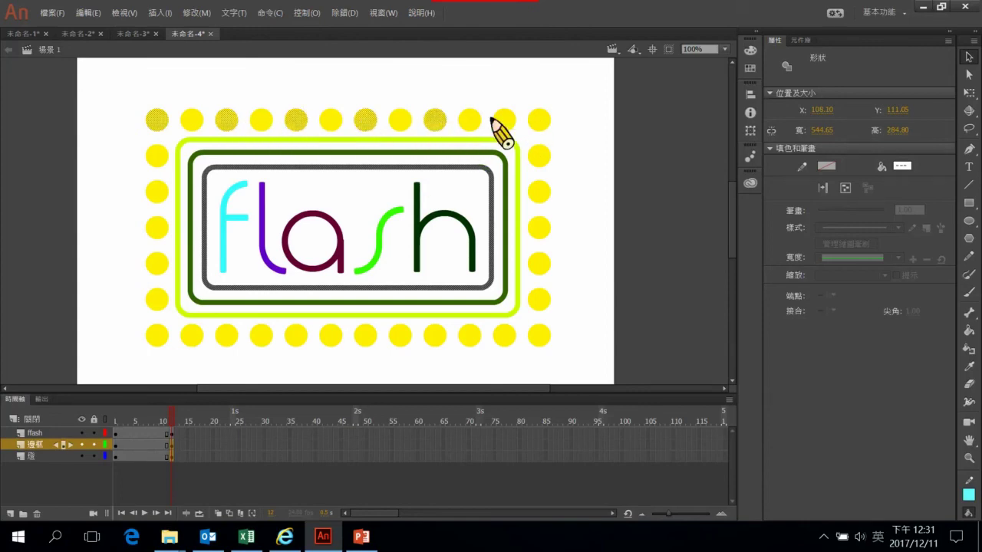
Step: Recolour every other dot around the sign's border, trying light green #99CC00 before settling on dark blue
{"action": "left_click", "coordinate": [539, 232]}
{"action": "left_click", "coordinate": [538, 299], "text": "shift"}
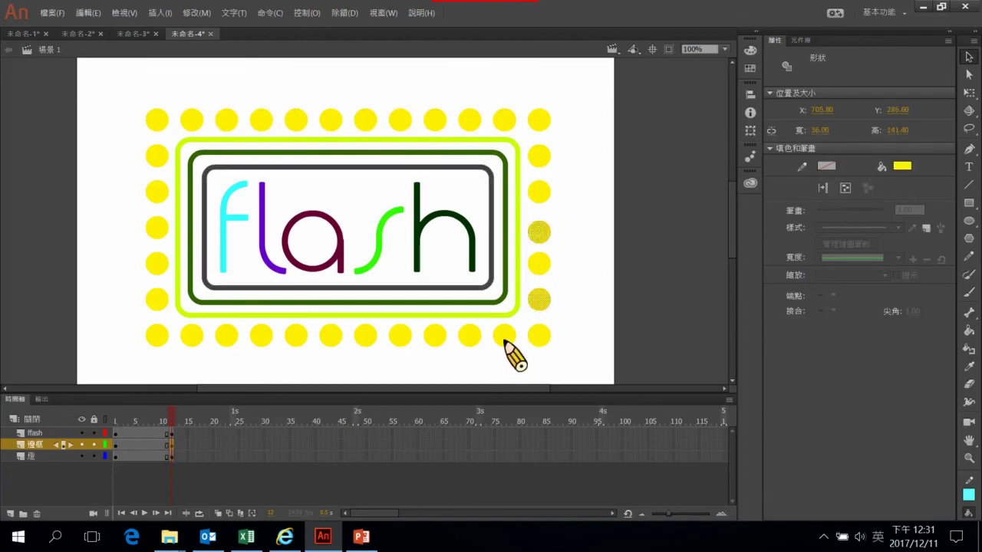
{"action": "left_click", "coordinate": [504, 335], "text": "shift"}
{"action": "left_click", "coordinate": [433, 342], "text": "shift"}
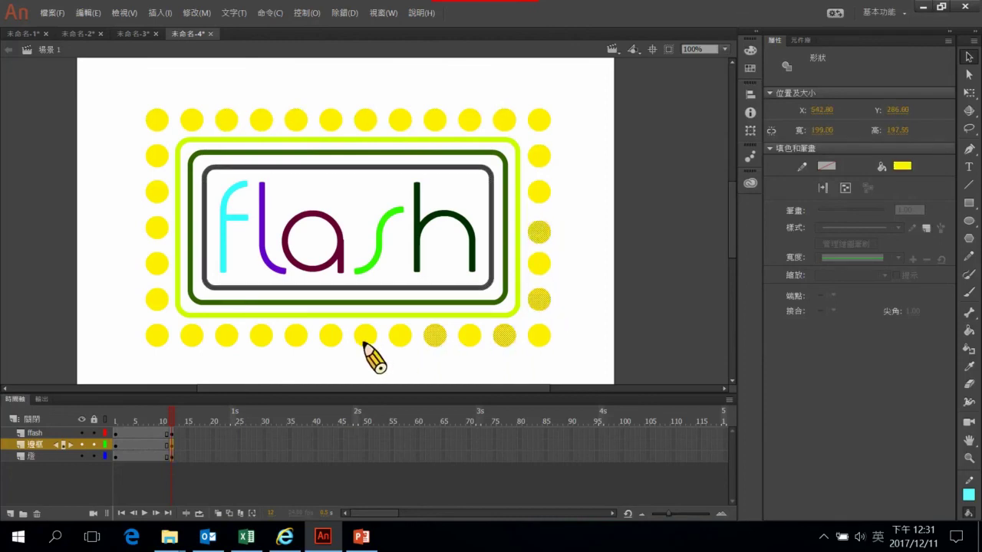
{"action": "left_click", "coordinate": [364, 342], "text": "shift"}
{"action": "left_click", "coordinate": [299, 342], "text": "shift"}
{"action": "left_click", "coordinate": [229, 342], "text": "shift"}
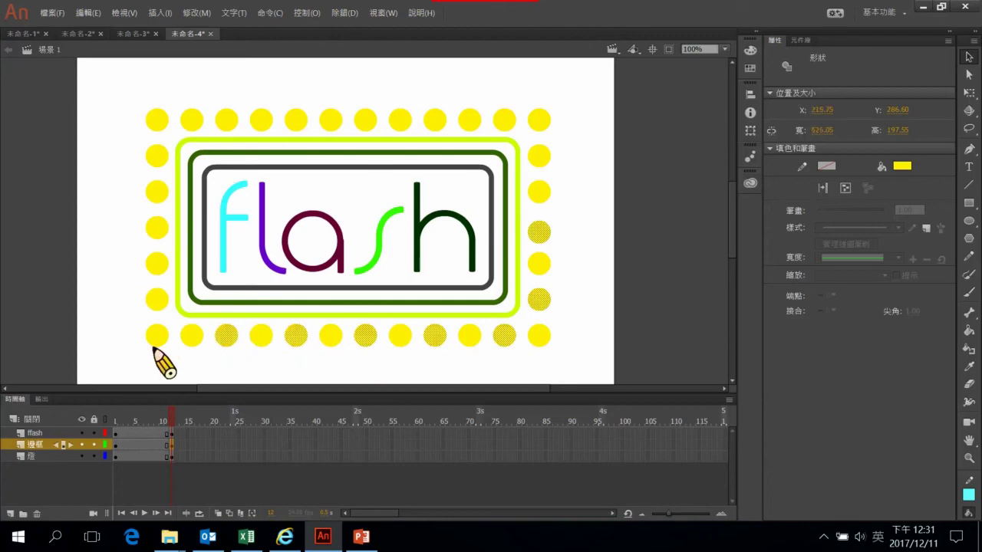
{"action": "left_click", "coordinate": [157, 340], "text": "shift"}
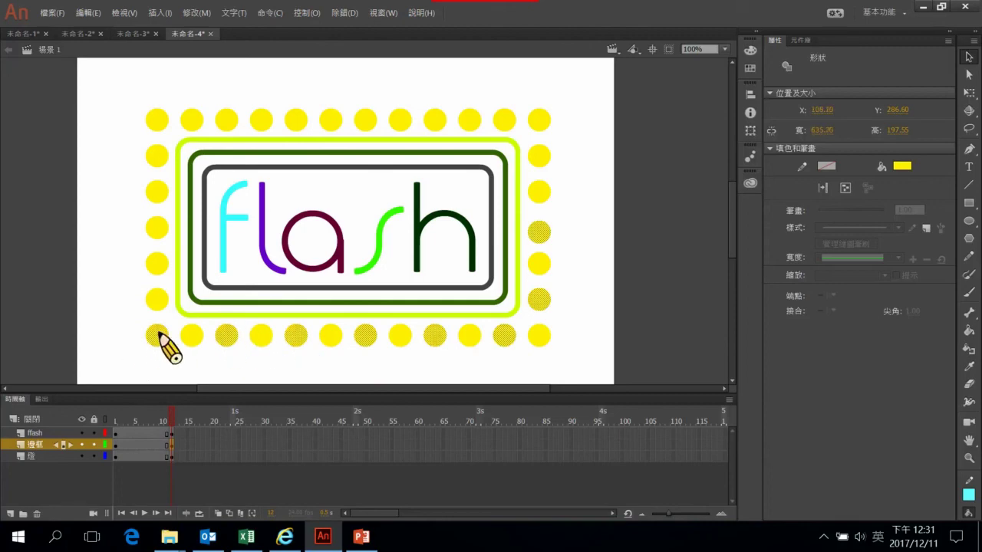
{"action": "left_click", "coordinate": [158, 265], "text": "shift"}
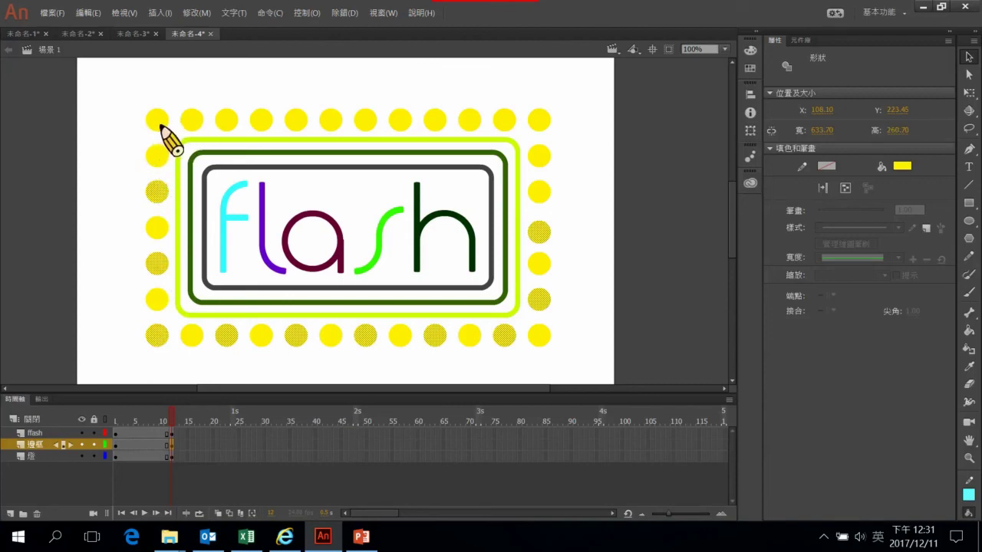
{"action": "left_click", "coordinate": [227, 121], "text": "shift"}
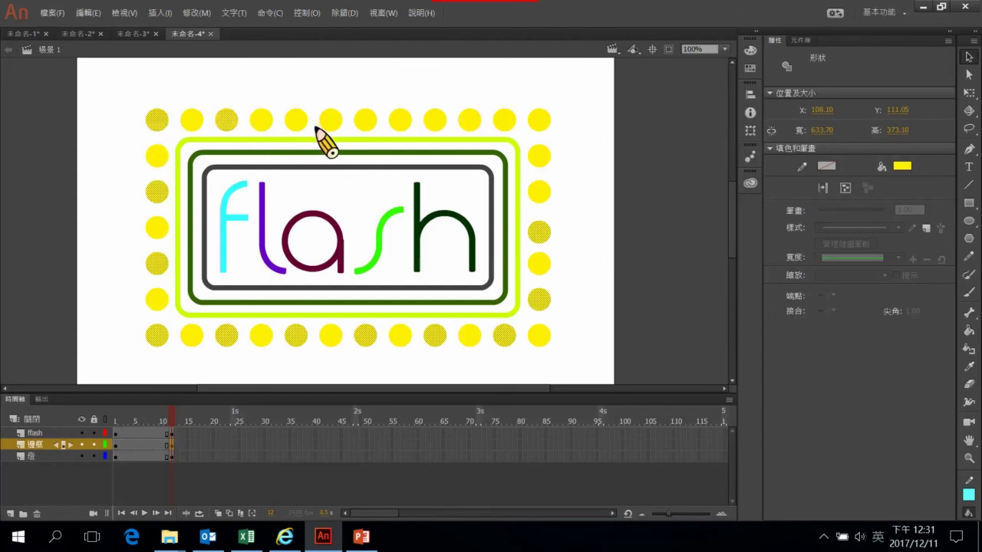
{"action": "left_click", "coordinate": [295, 119], "text": "shift"}
{"action": "left_click", "coordinate": [366, 121], "text": "shift"}
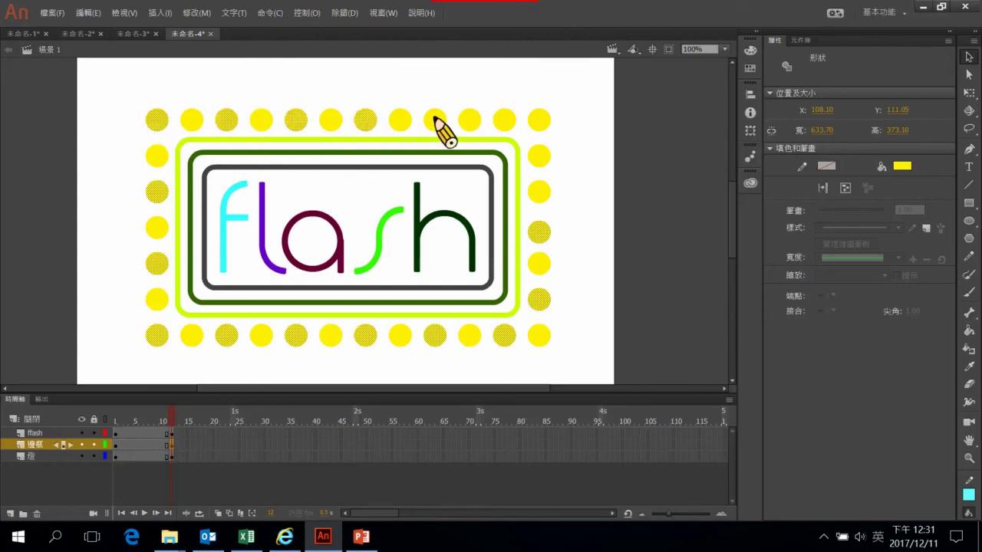
{"action": "left_click", "coordinate": [509, 121], "text": "shift"}
{"action": "left_click", "coordinate": [541, 158], "text": "shift"}
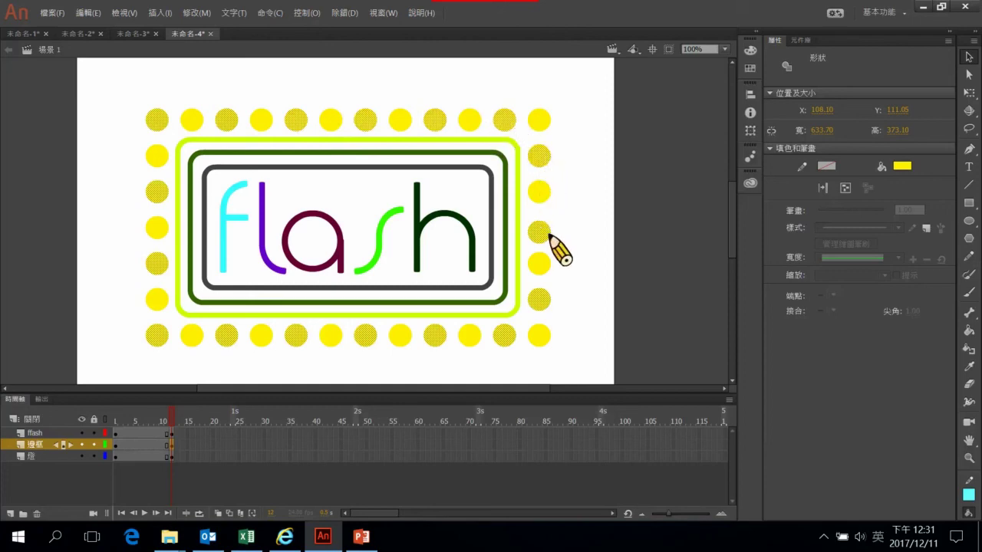
{"action": "left_click", "coordinate": [904, 166]}
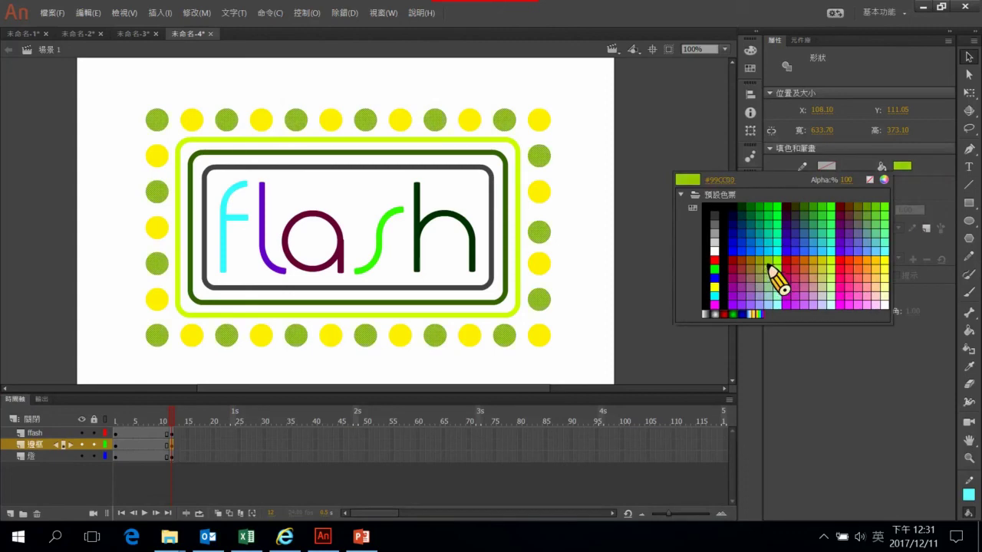
{"action": "left_click", "coordinate": [769, 263]}
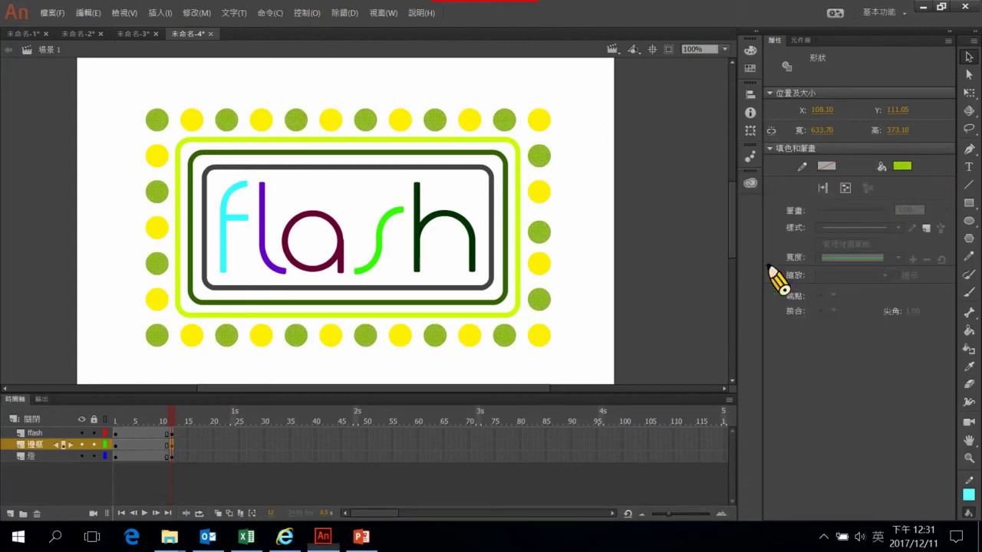
{"action": "left_click", "coordinate": [905, 167]}
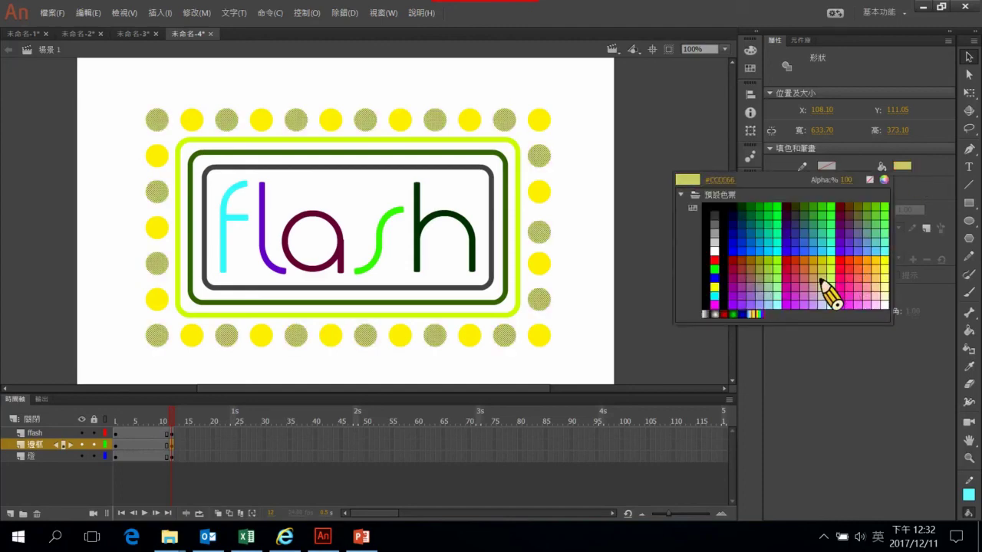
{"action": "left_click", "coordinate": [798, 229]}
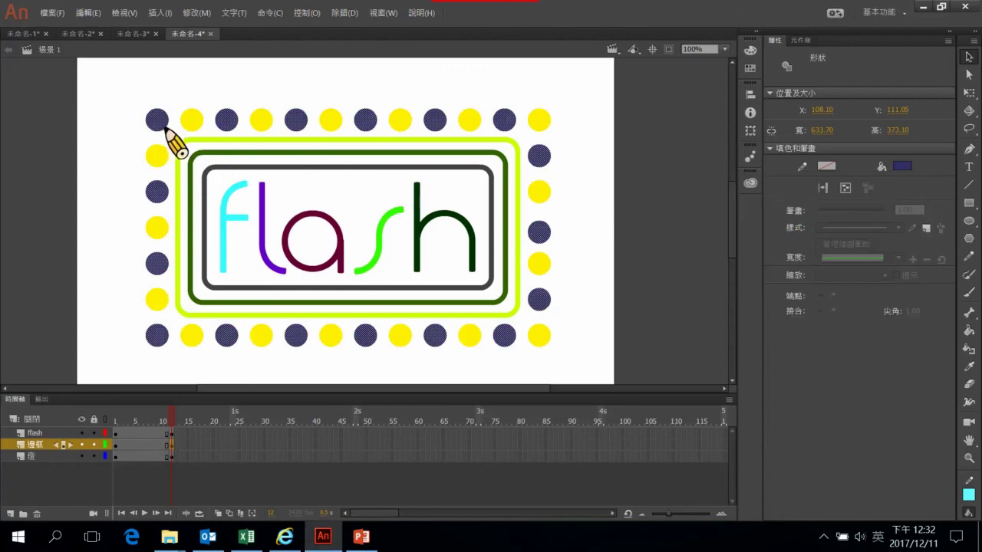
Step: Create a shape tween from frame 1 on the layer holding the flash lettering
{"action": "left_click", "coordinate": [117, 434]}
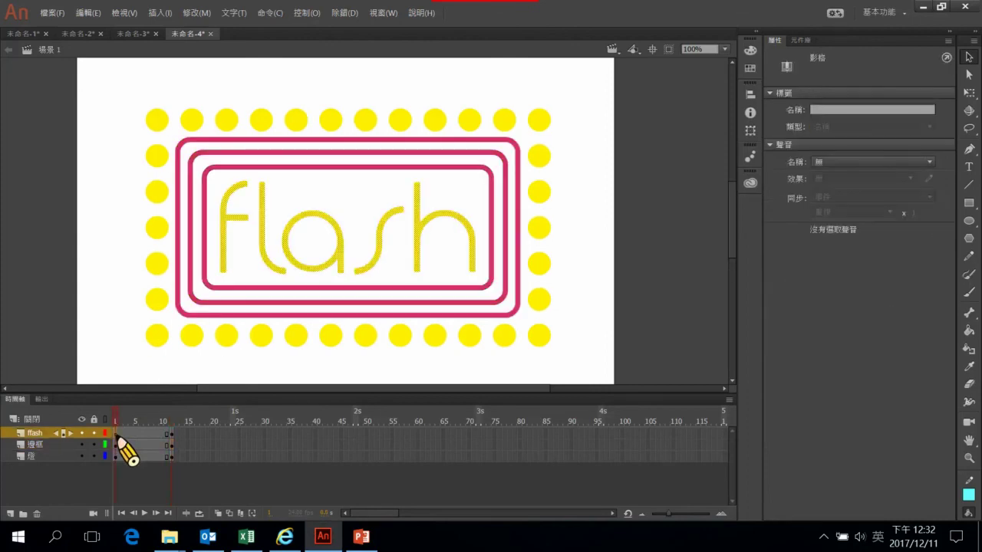
{"action": "right_click", "coordinate": [117, 435]}
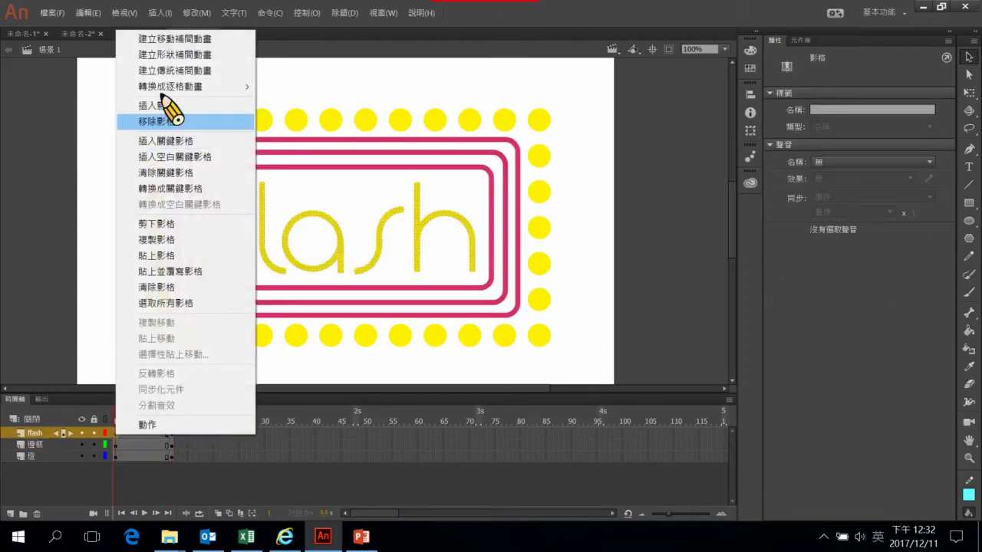
{"action": "left_click", "coordinate": [198, 56]}
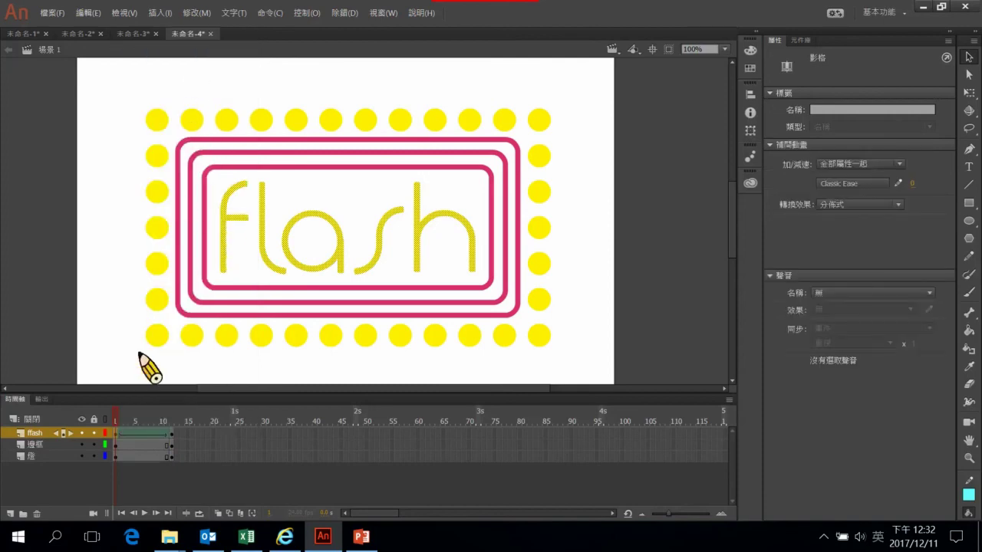
Step: Create shape tweens from frame 1 on the 邊框 layer with the rounded frames and on the layer with the border dots
{"action": "right_click", "coordinate": [117, 445]}
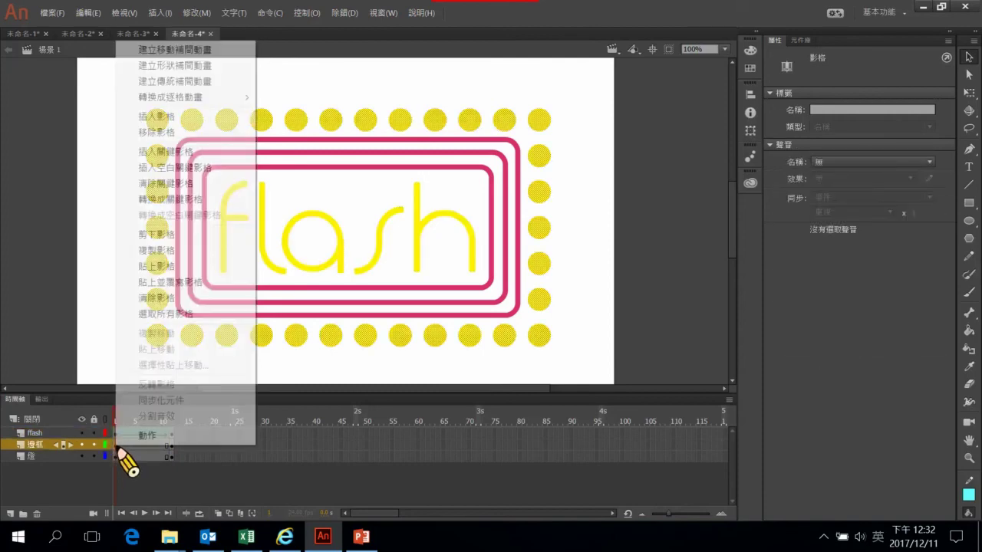
{"action": "left_click", "coordinate": [176, 69]}
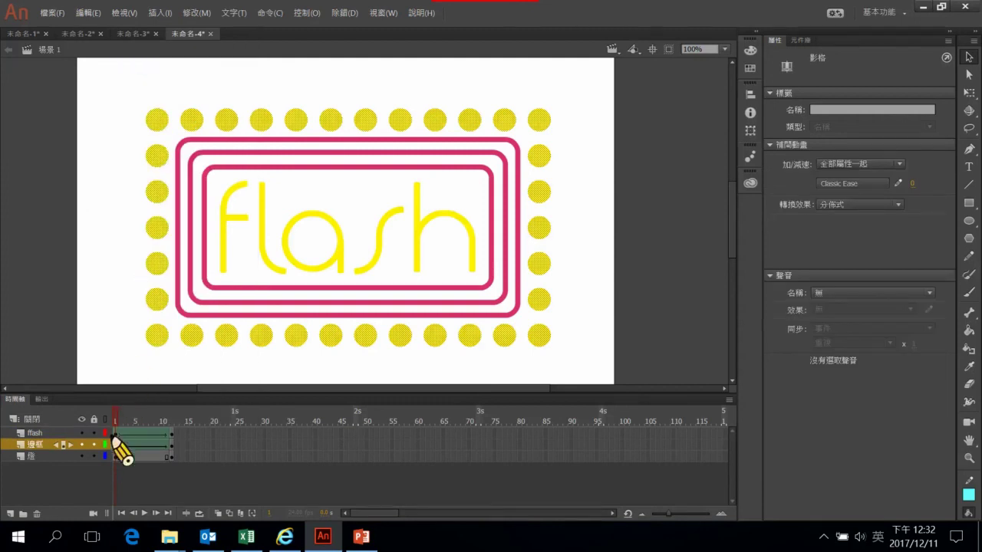
{"action": "left_click", "coordinate": [116, 457]}
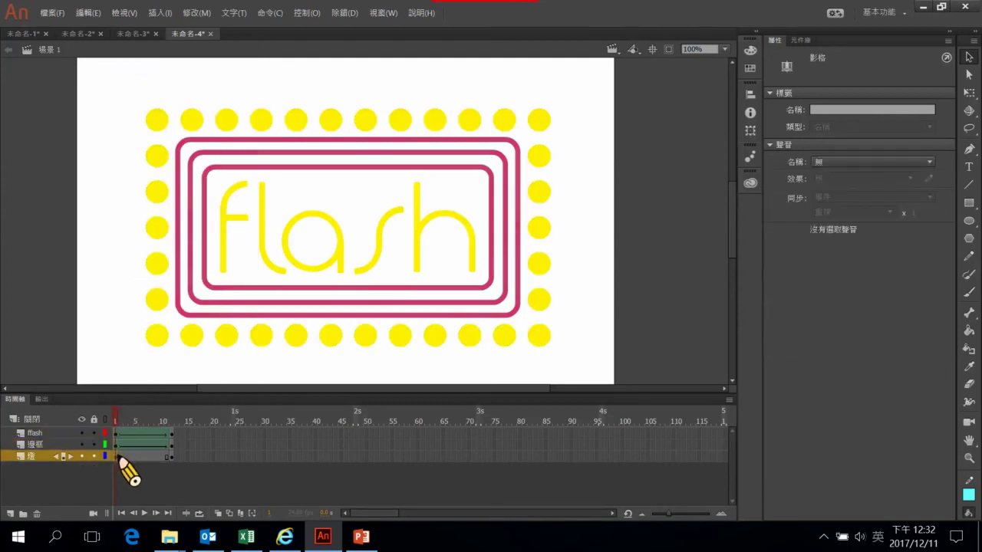
{"action": "right_click", "coordinate": [119, 461]}
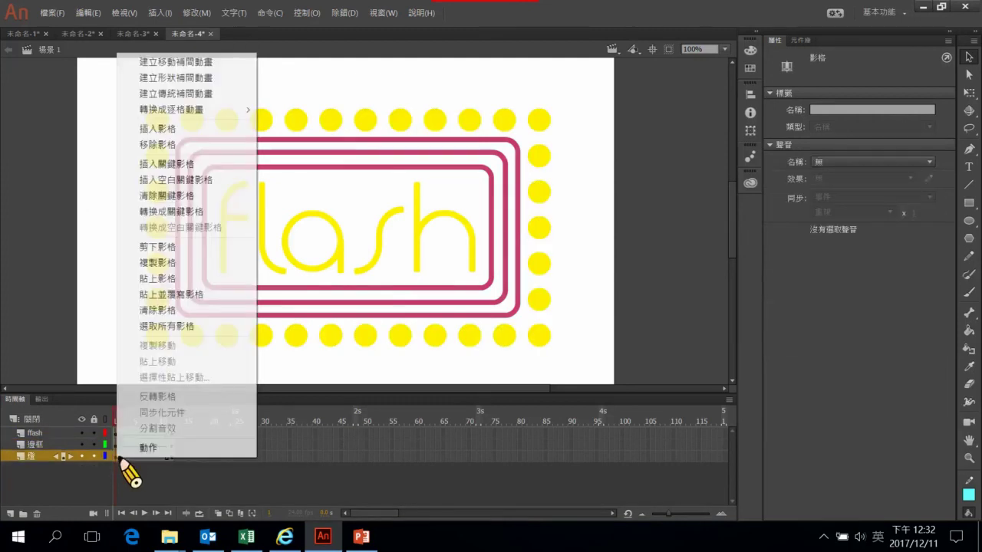
{"action": "left_click", "coordinate": [184, 75]}
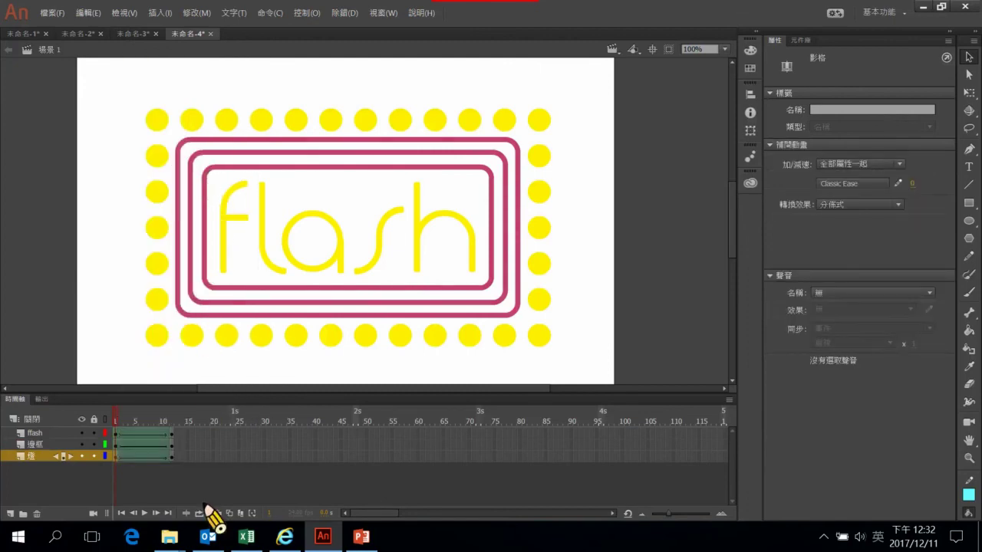
Step: Play the animation to review the sign's colour changes between frames 1 and 12
{"action": "left_click", "coordinate": [143, 513]}
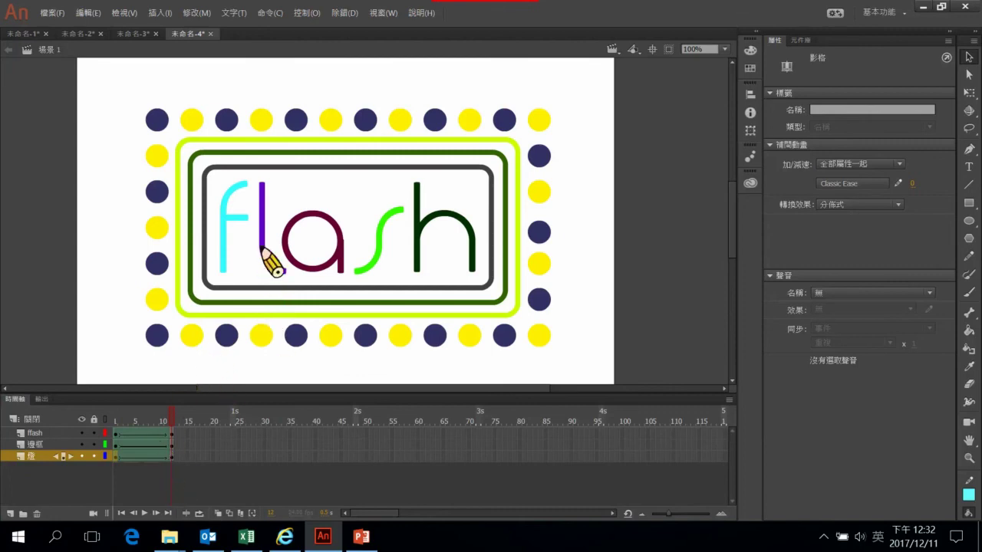
{"action": "left_click_drag", "start_coordinate": [261, 249], "coordinate": [285, 271]}
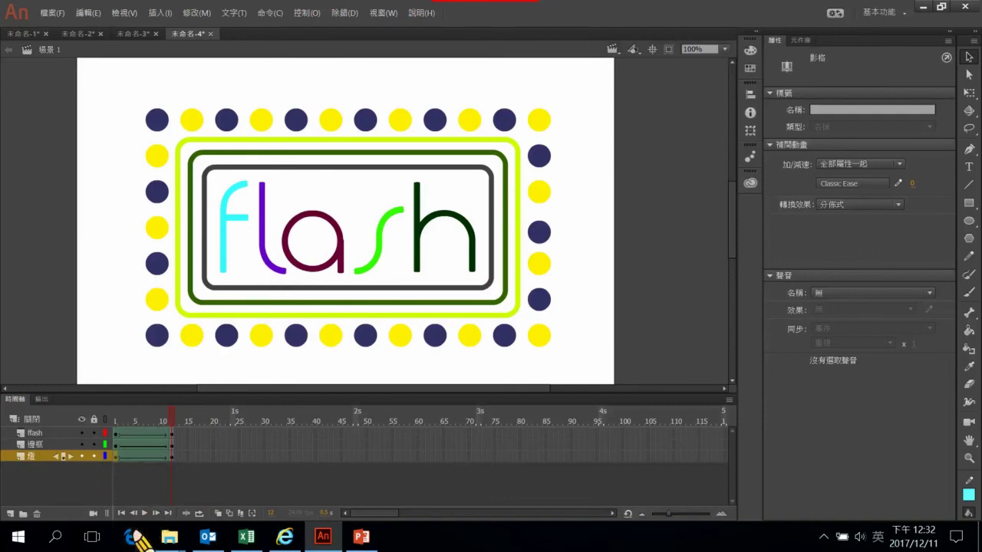
{"action": "left_click", "coordinate": [144, 513]}
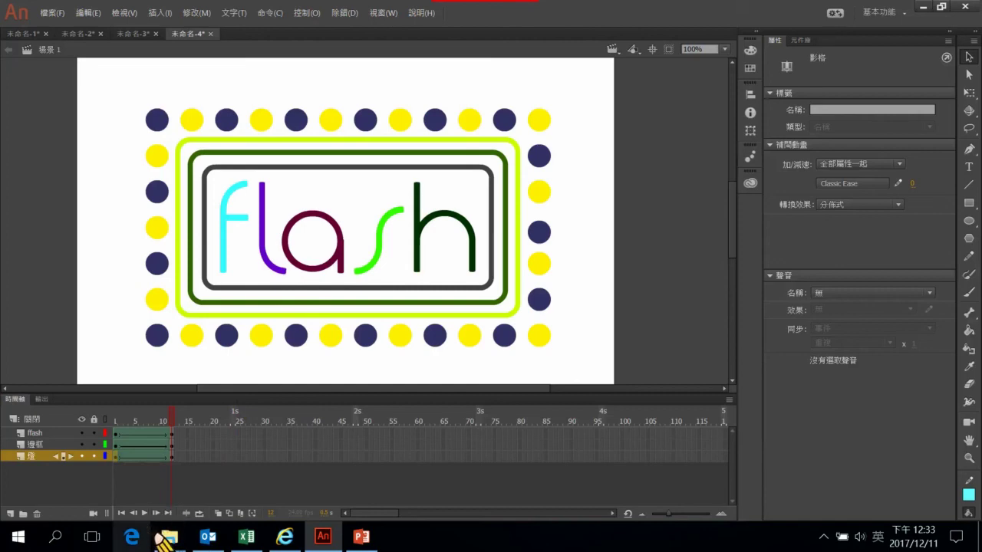
{"action": "mouse_move", "coordinate": [161, 533]}
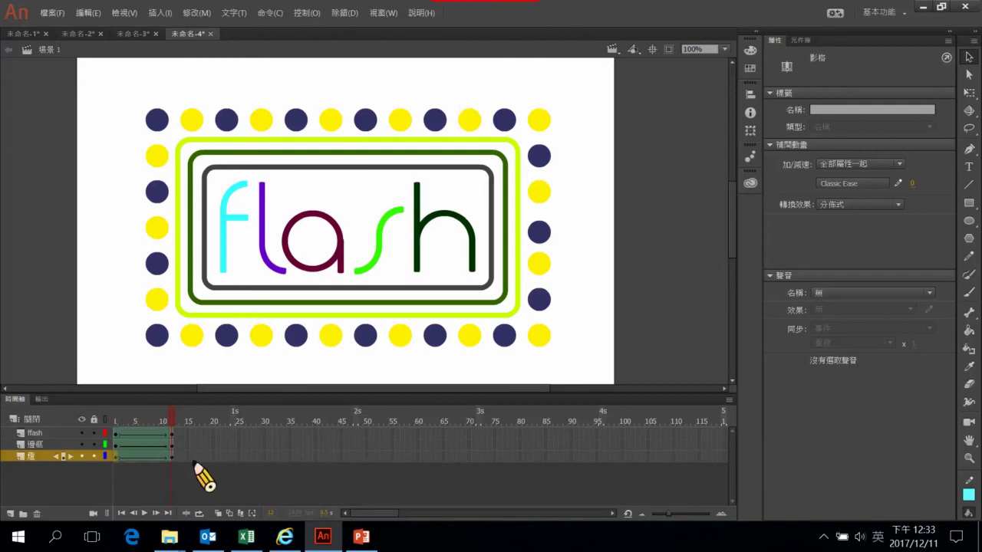
Step: Copy the frame 12 keyframes of all three layers and paste them at frame 24
{"action": "left_click", "coordinate": [173, 434]}
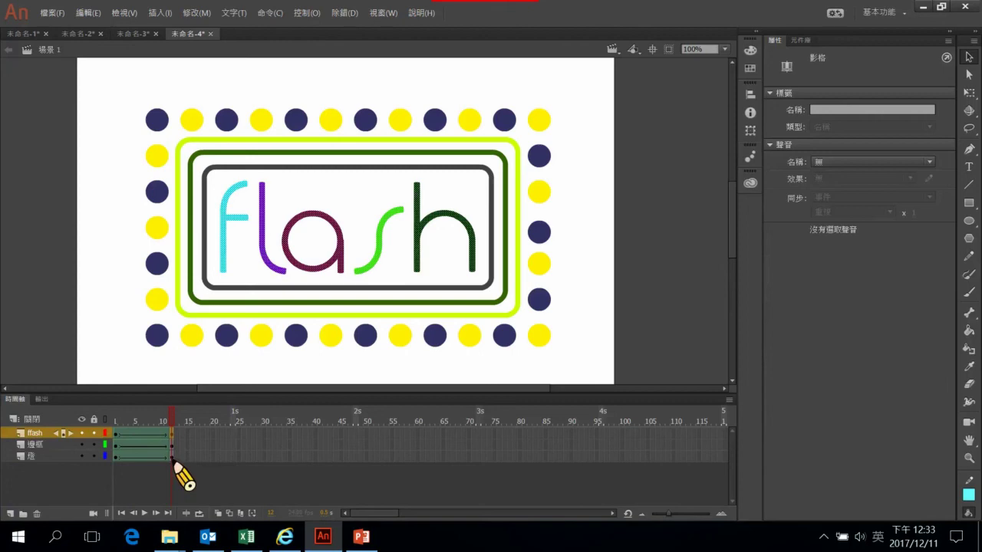
{"action": "right_click", "coordinate": [173, 457]}
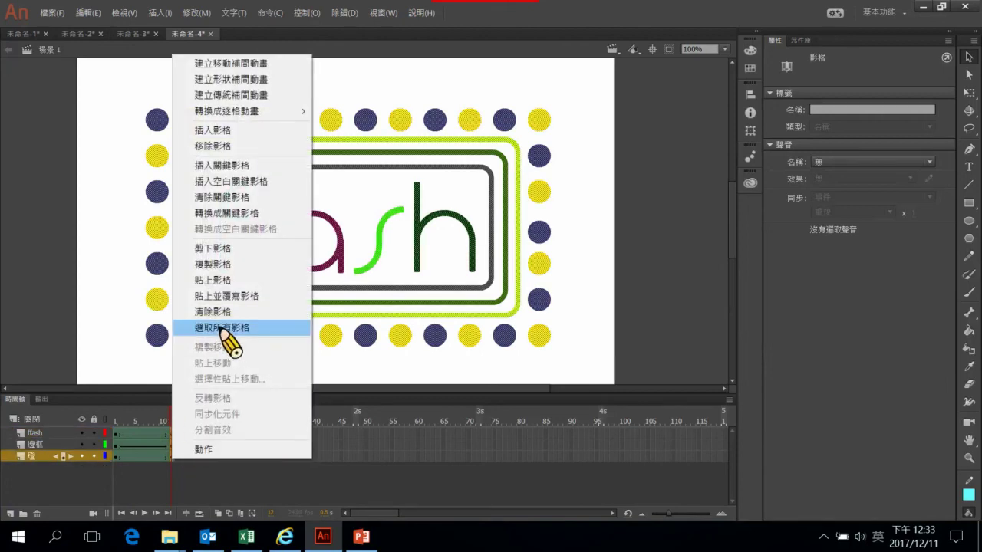
{"action": "left_click", "coordinate": [227, 265]}
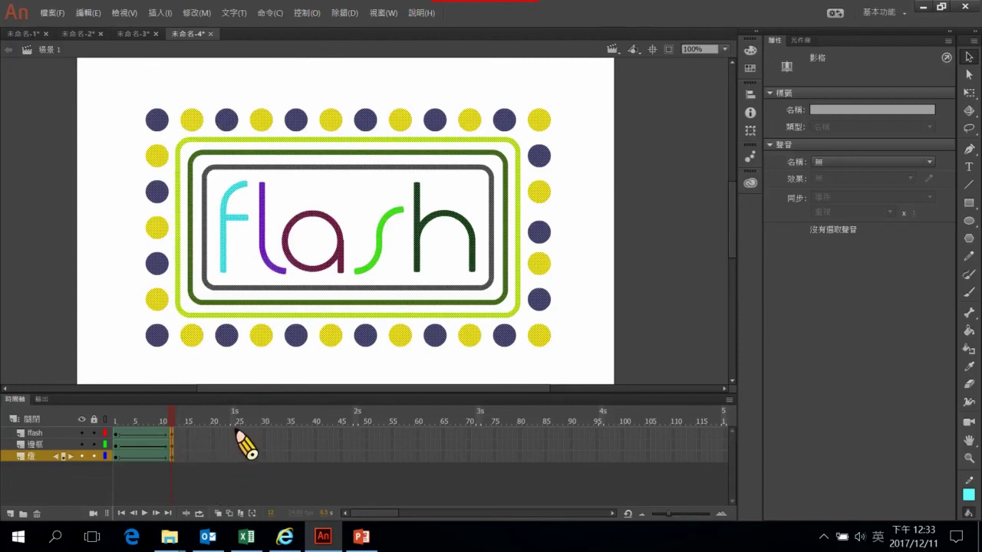
{"action": "left_click", "coordinate": [233, 433]}
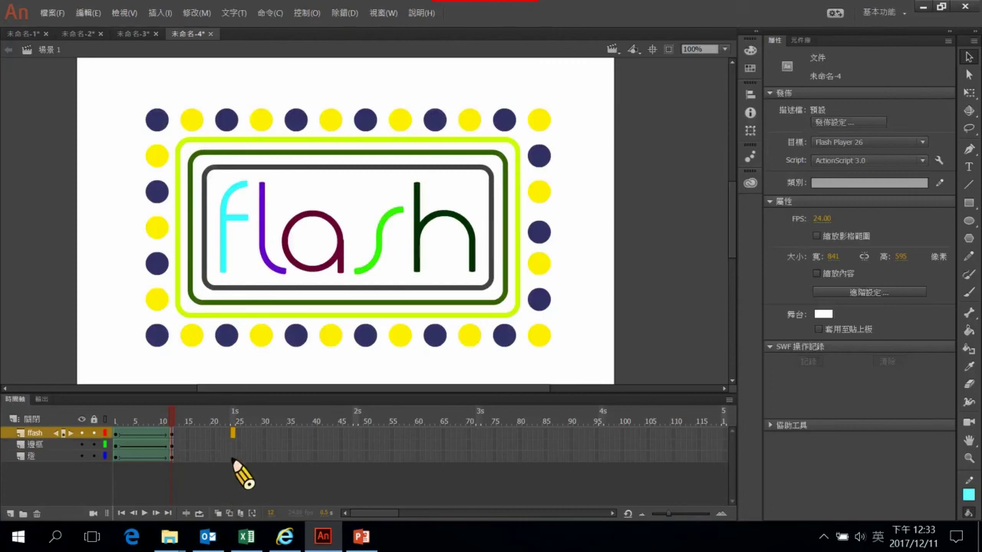
{"action": "left_click", "coordinate": [234, 456]}
{"action": "right_click", "coordinate": [234, 458]}
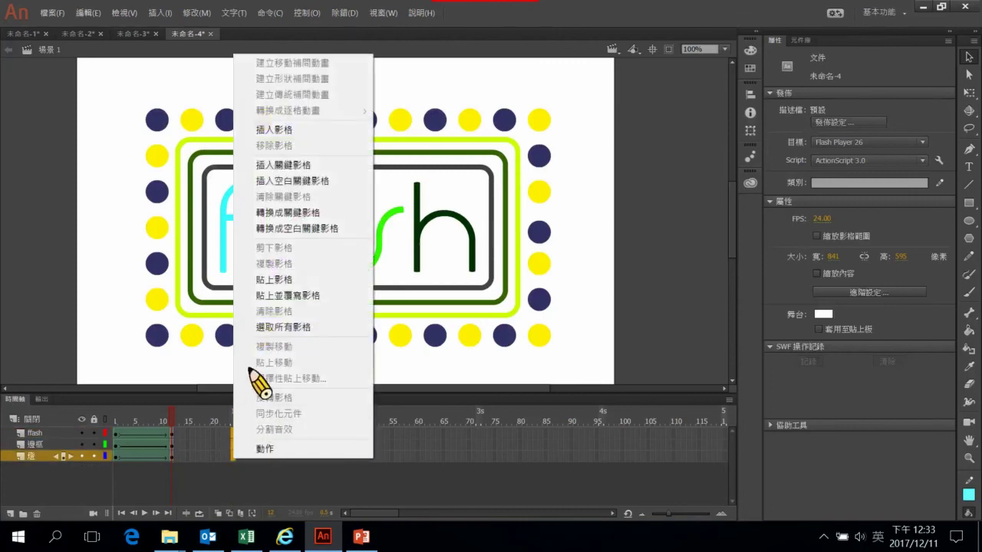
{"action": "left_click", "coordinate": [292, 281]}
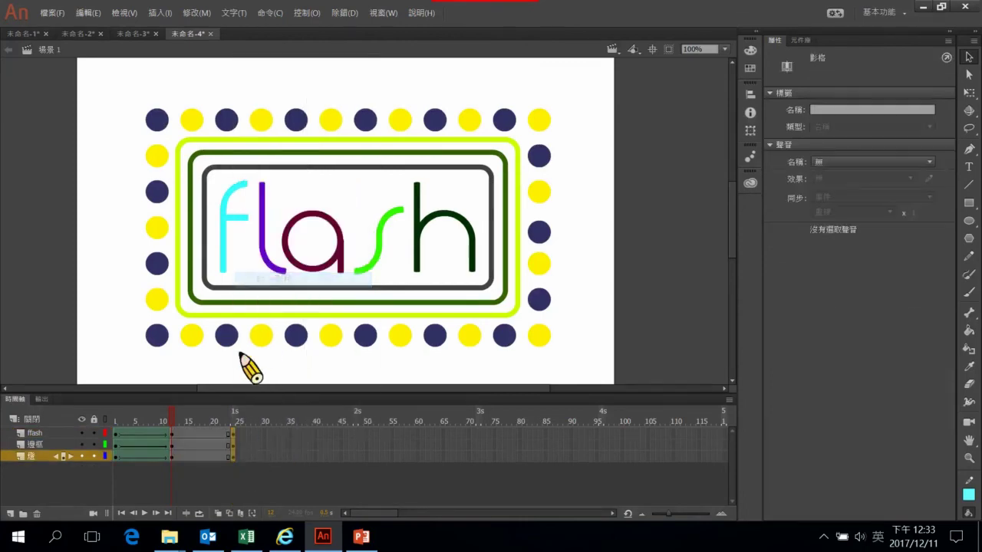
Step: Create shape tweens from frame 12 on the lettering, rounded-frame and dot layers
{"action": "left_click", "coordinate": [173, 434]}
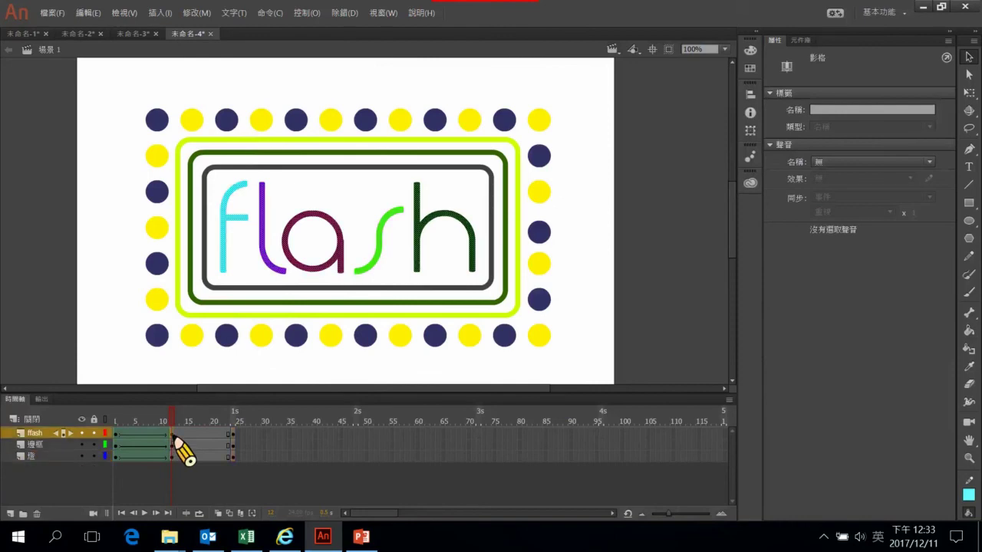
{"action": "right_click", "coordinate": [172, 435]}
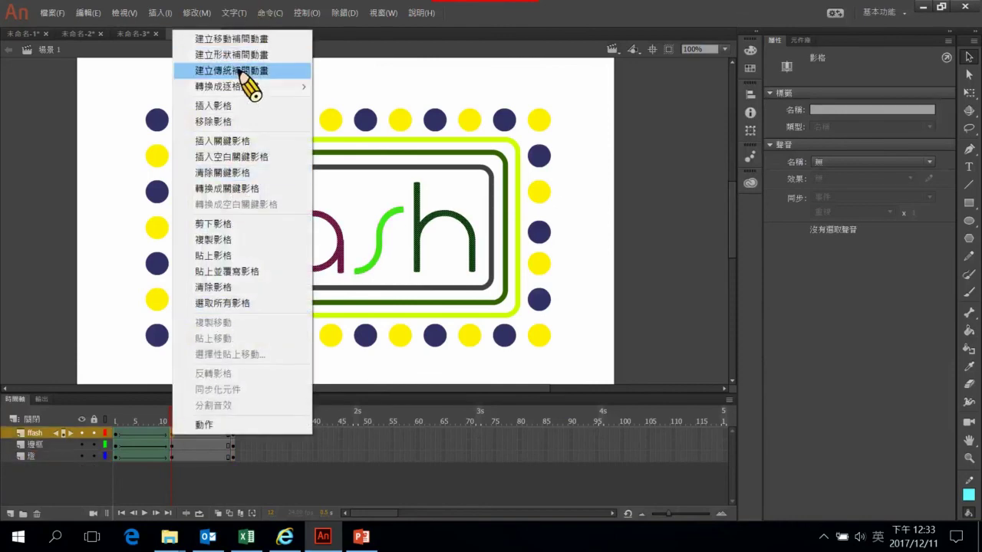
{"action": "left_click", "coordinate": [261, 56]}
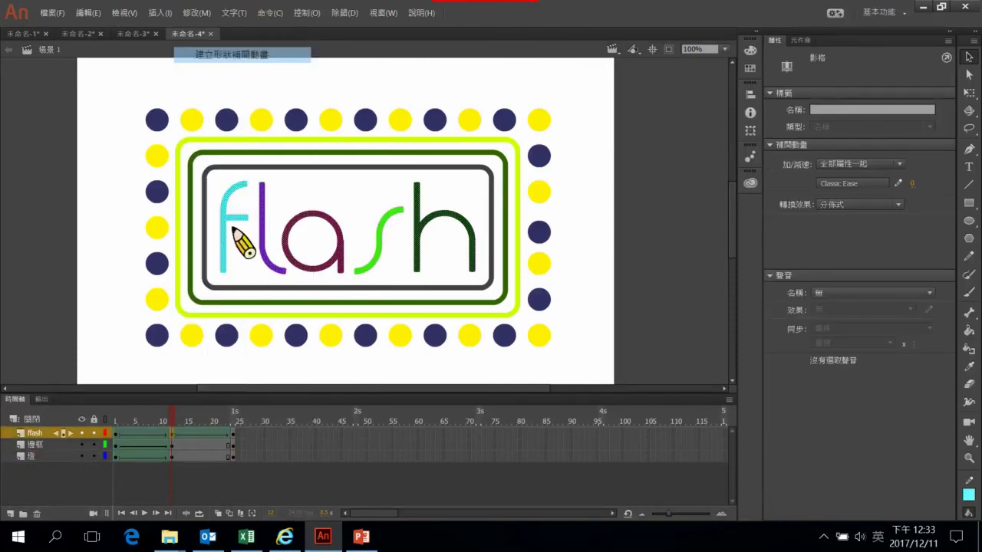
{"action": "right_click", "coordinate": [174, 445]}
{"action": "left_click", "coordinate": [259, 66]}
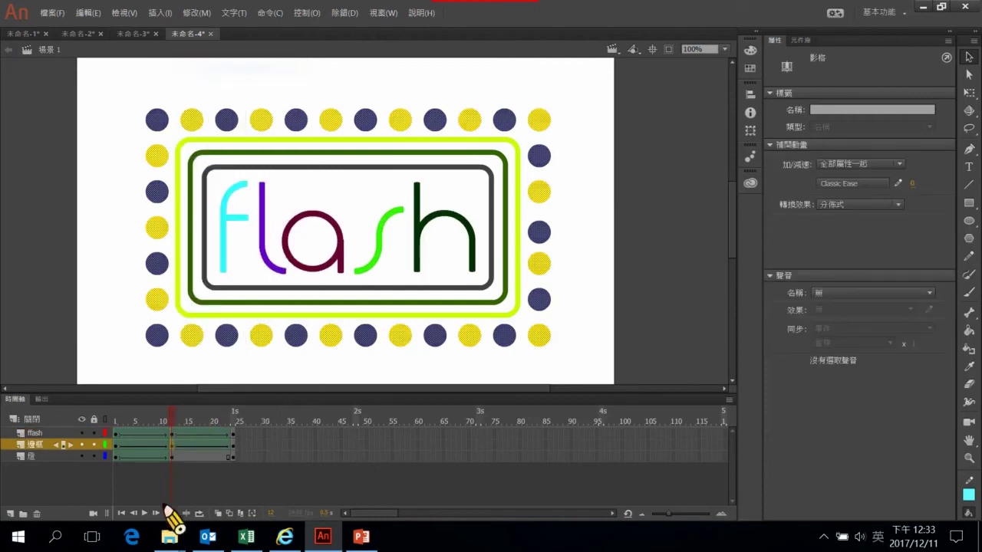
{"action": "left_click", "coordinate": [176, 468]}
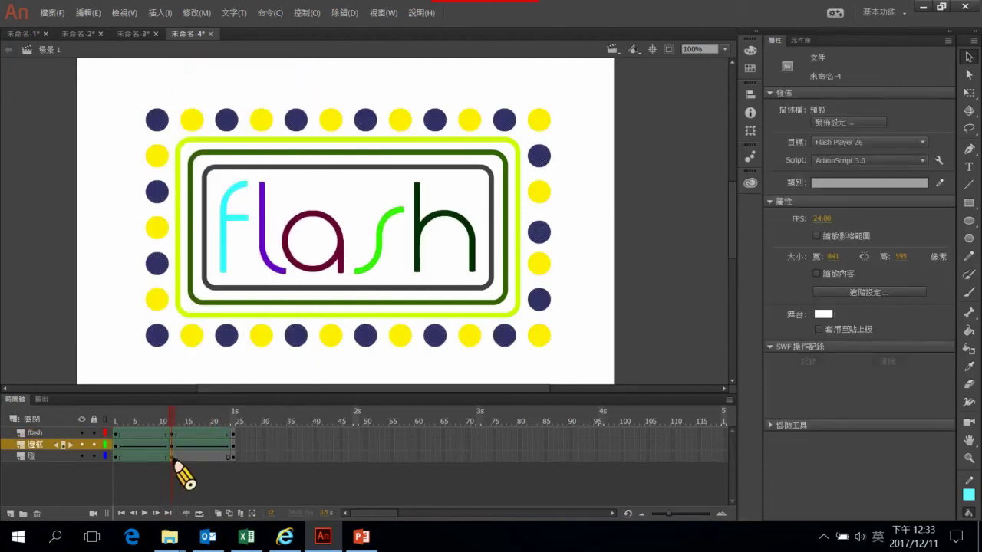
{"action": "right_click", "coordinate": [173, 458]}
{"action": "left_click", "coordinate": [223, 77]}
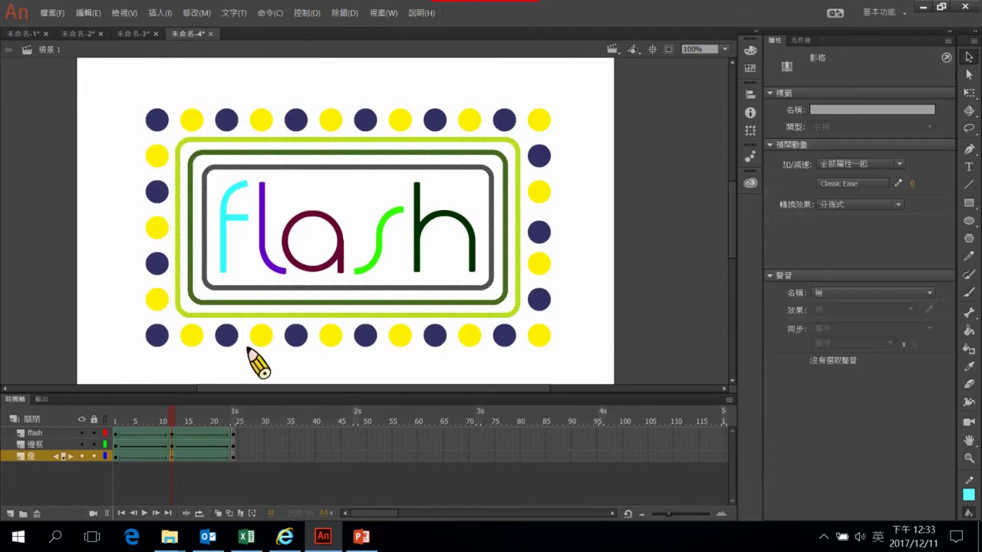
Step: Fill the letter "f" with dark green #336600 at frame 24
{"action": "left_click", "coordinate": [233, 433]}
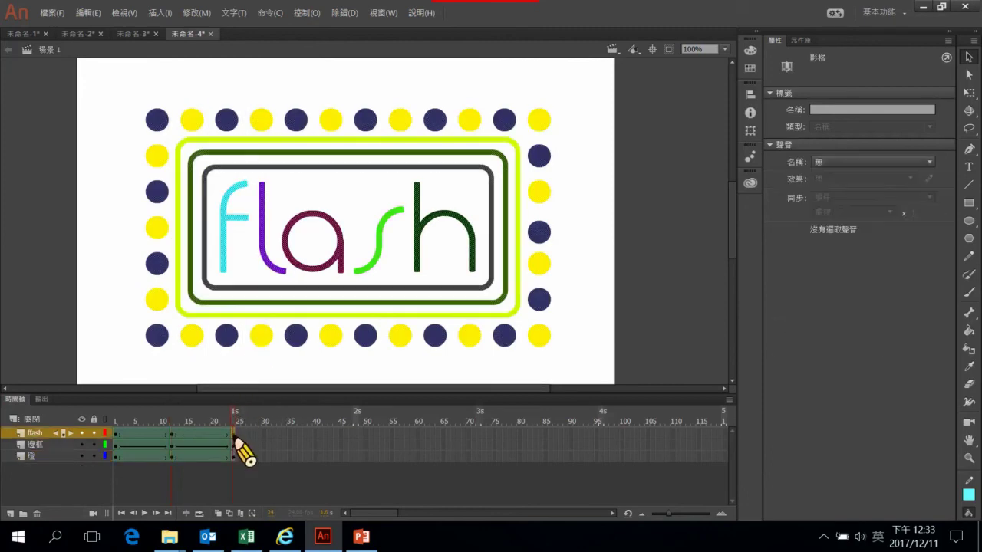
{"action": "left_click", "coordinate": [279, 390]}
{"action": "left_click", "coordinate": [228, 271]}
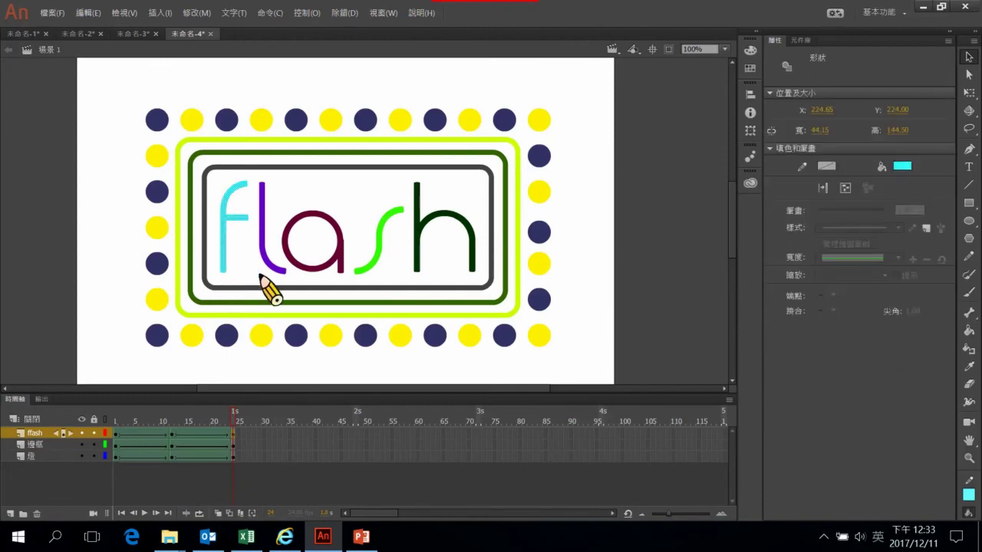
{"action": "left_click", "coordinate": [902, 166]}
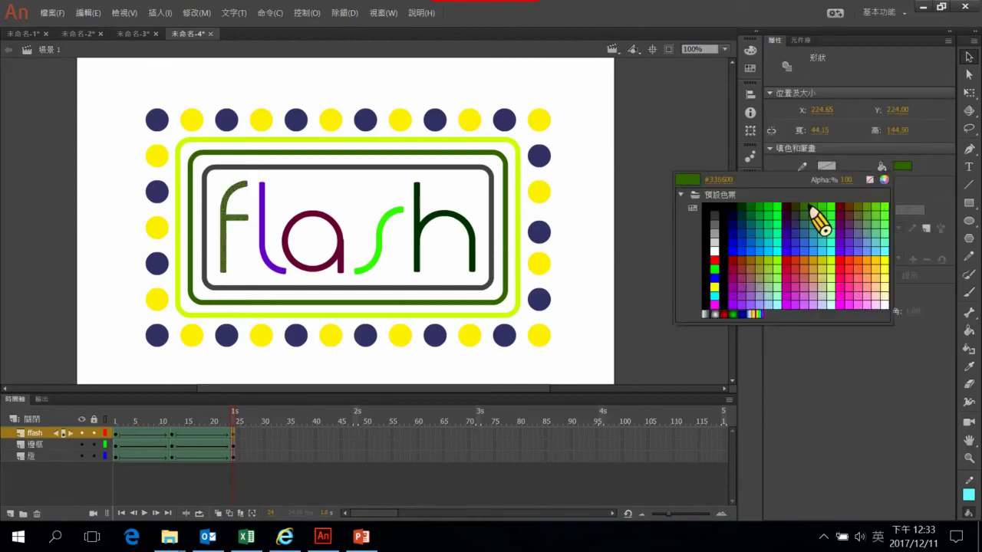
{"action": "left_click", "coordinate": [810, 210]}
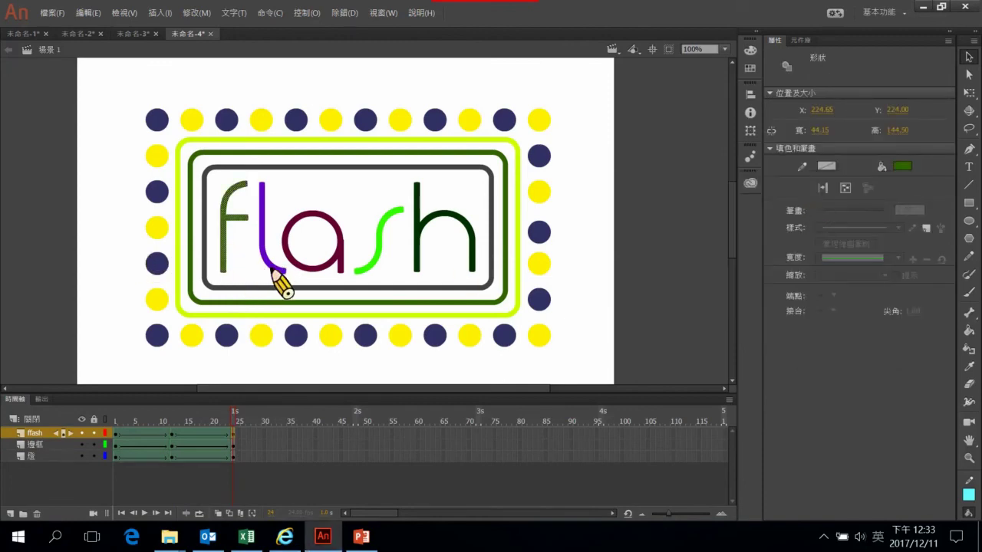
Step: Fill the letter "l" with dark reddish brown and the letter "a" with bright green at frame 24
{"action": "left_click", "coordinate": [272, 265]}
{"action": "left_click", "coordinate": [903, 167]}
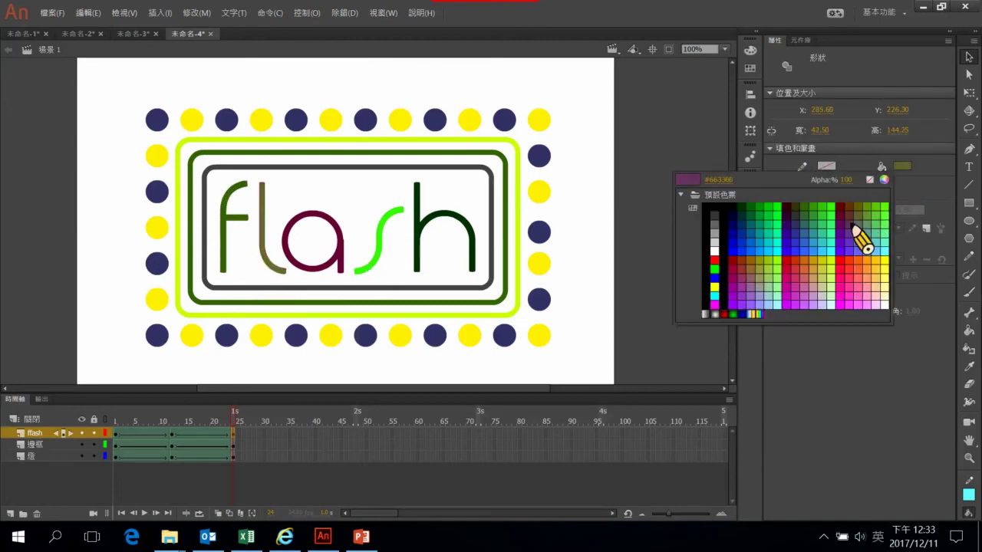
{"action": "left_click", "coordinate": [853, 216]}
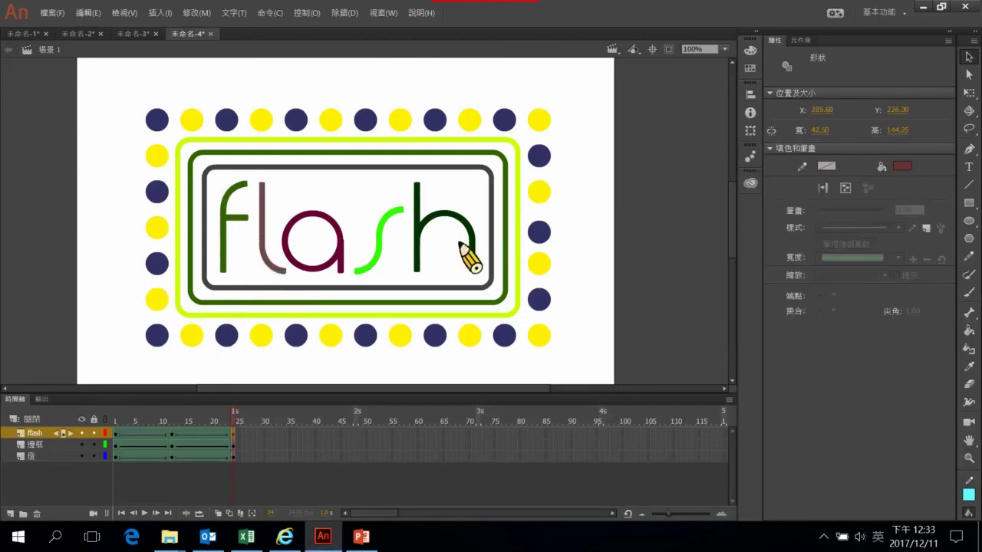
{"action": "left_click", "coordinate": [305, 271]}
{"action": "left_click", "coordinate": [902, 167]}
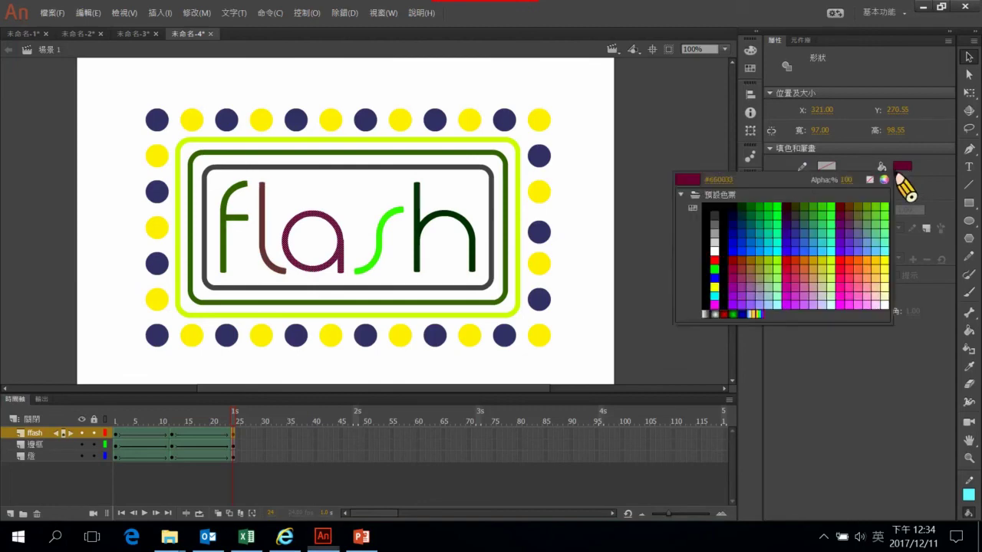
{"action": "left_click", "coordinate": [833, 208]}
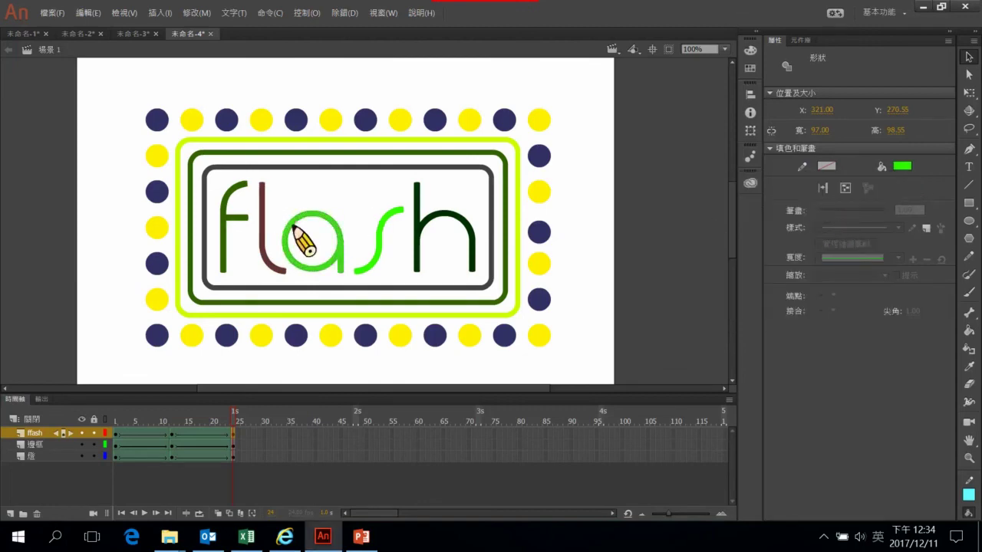
Step: Fill the letter "s" with very dark green and the letter "h" with light yellow at frame 24
{"action": "left_click", "coordinate": [373, 264]}
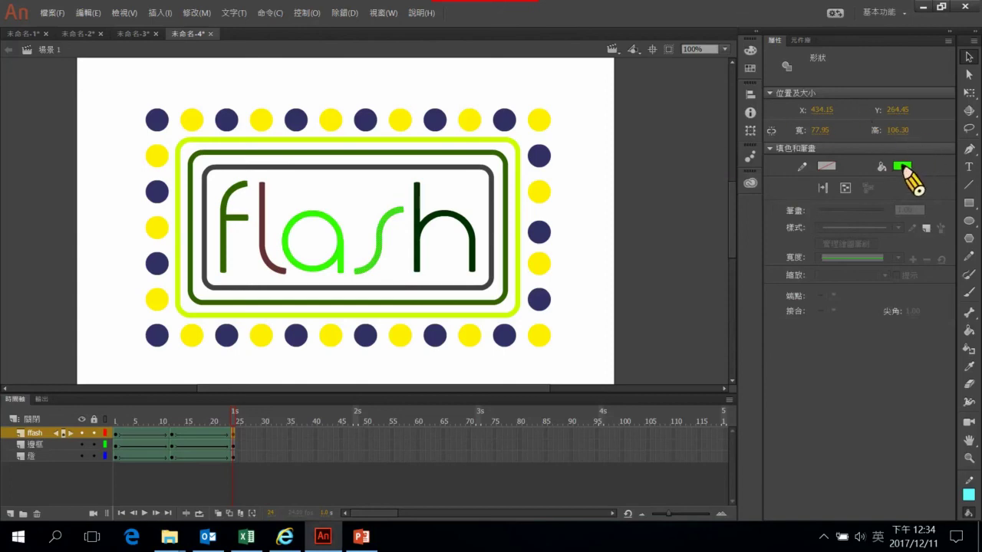
{"action": "left_click", "coordinate": [903, 167]}
{"action": "left_click", "coordinate": [722, 225]}
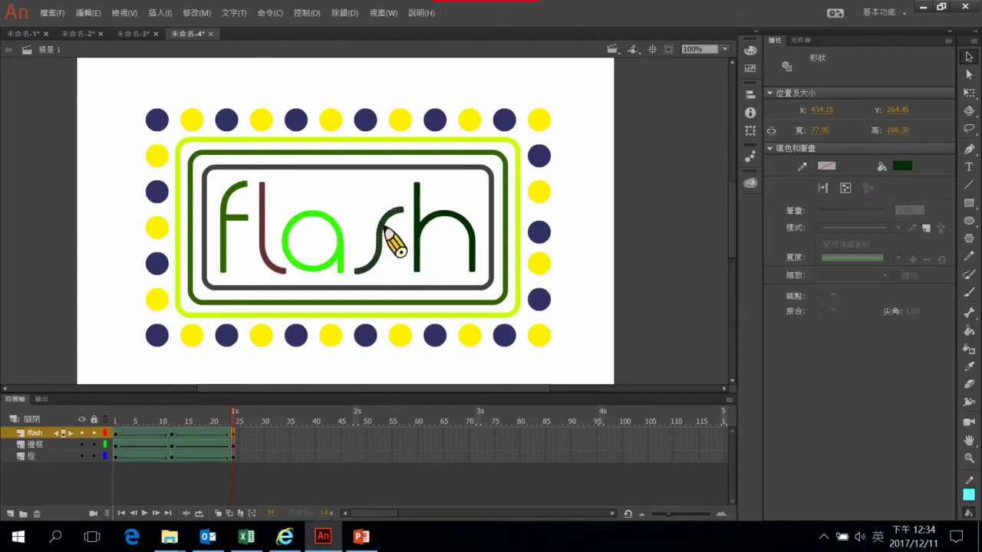
{"action": "left_click", "coordinate": [426, 249]}
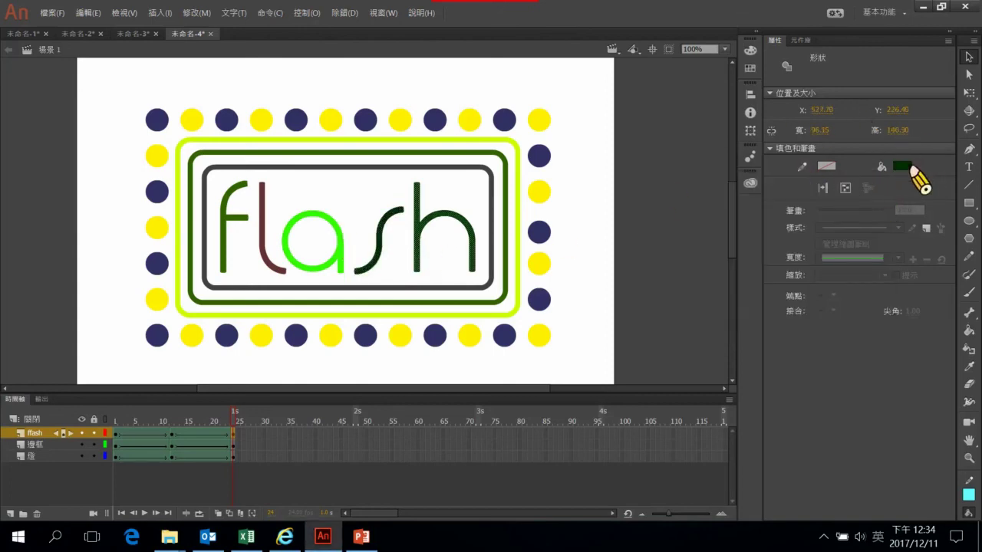
{"action": "left_click", "coordinate": [902, 165]}
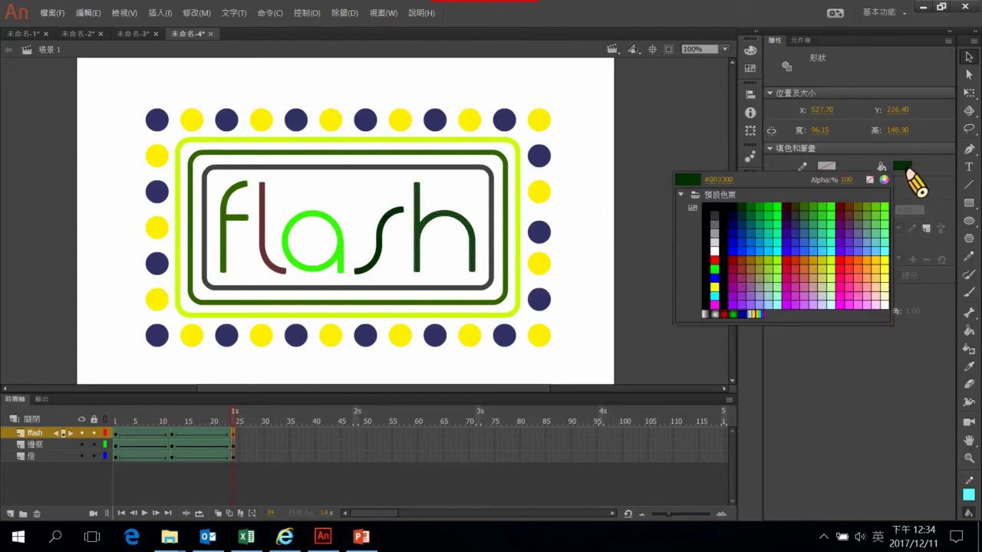
{"action": "left_click", "coordinate": [889, 283]}
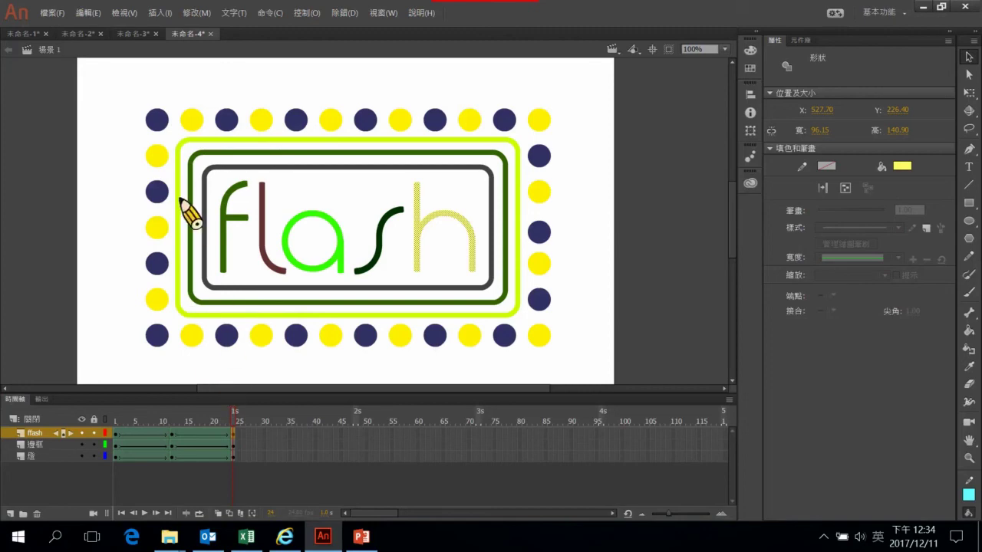
Step: Fill the outermost rounded frame with red #FF3333 at frame 24
{"action": "left_click", "coordinate": [40, 445]}
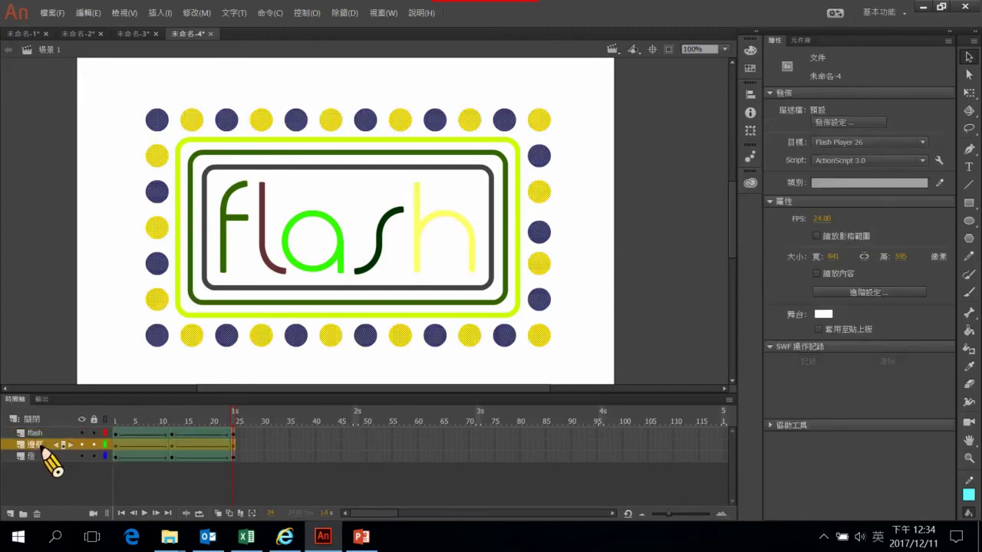
{"action": "left_click", "coordinate": [327, 146]}
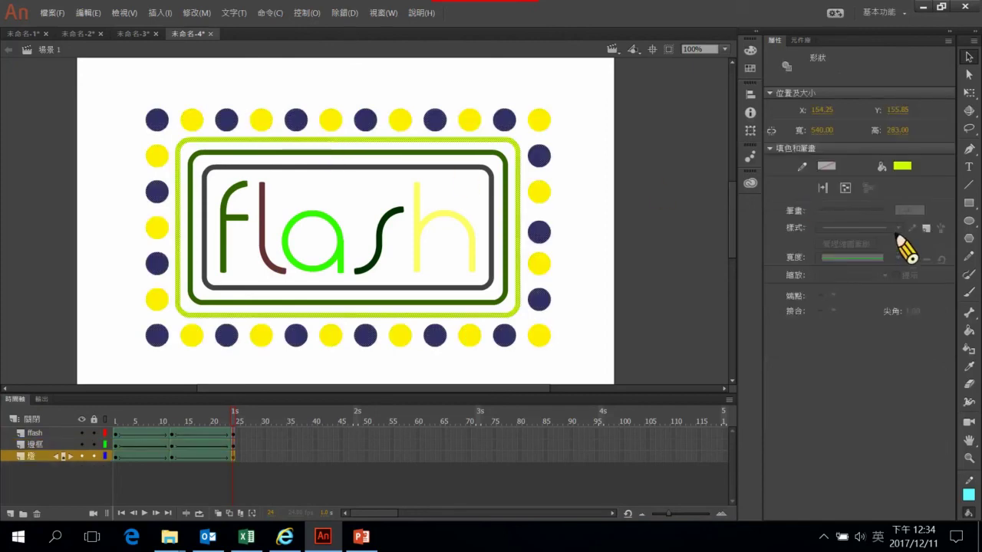
{"action": "left_click", "coordinate": [902, 166]}
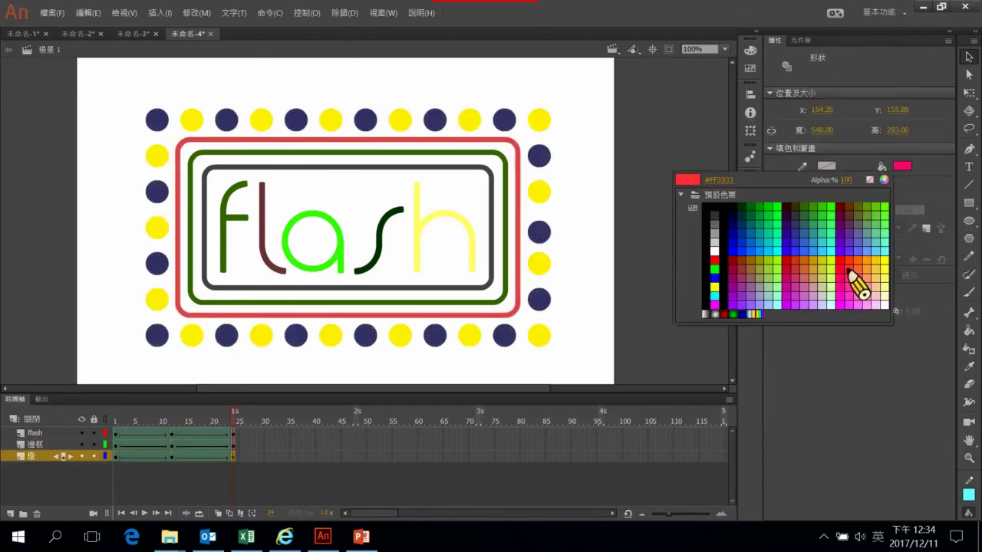
{"action": "left_click", "coordinate": [850, 274]}
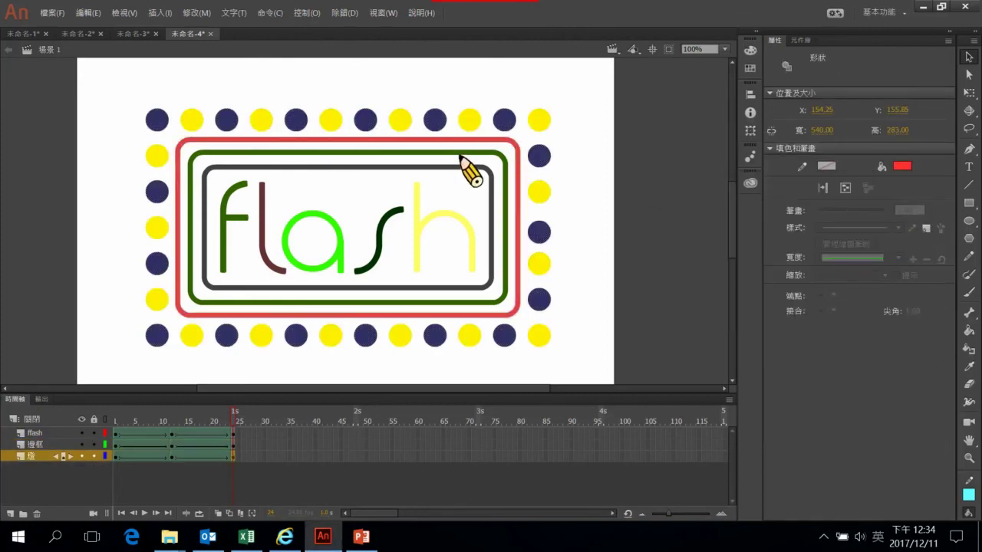
Step: Fill the middle rounded frame with pink #FF99CC and the innermost frame with a very light pink at frame 24
{"action": "left_click", "coordinate": [461, 155]}
{"action": "left_click", "coordinate": [903, 167]}
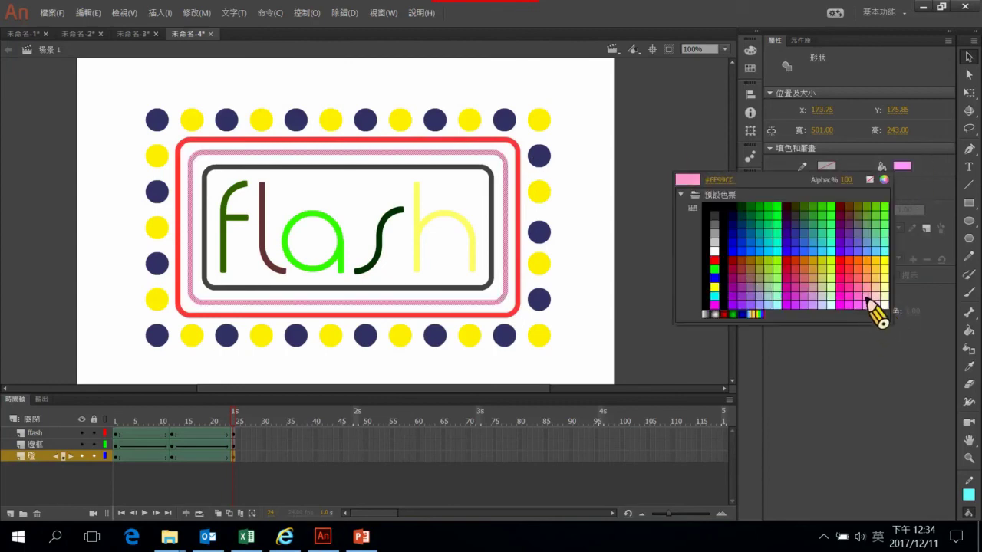
{"action": "left_click", "coordinate": [871, 304]}
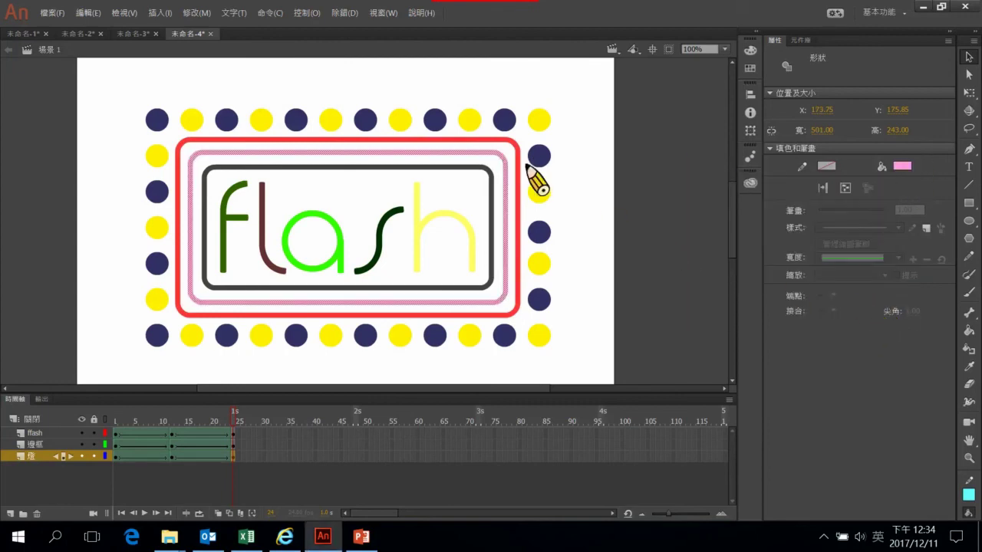
{"action": "left_click", "coordinate": [457, 170]}
{"action": "left_click", "coordinate": [903, 166]}
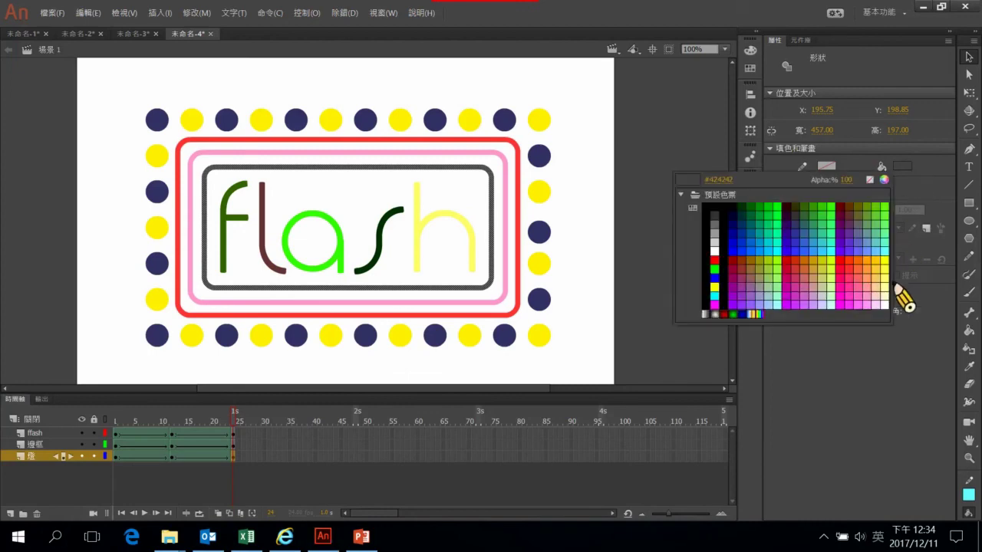
{"action": "left_click", "coordinate": [877, 306]}
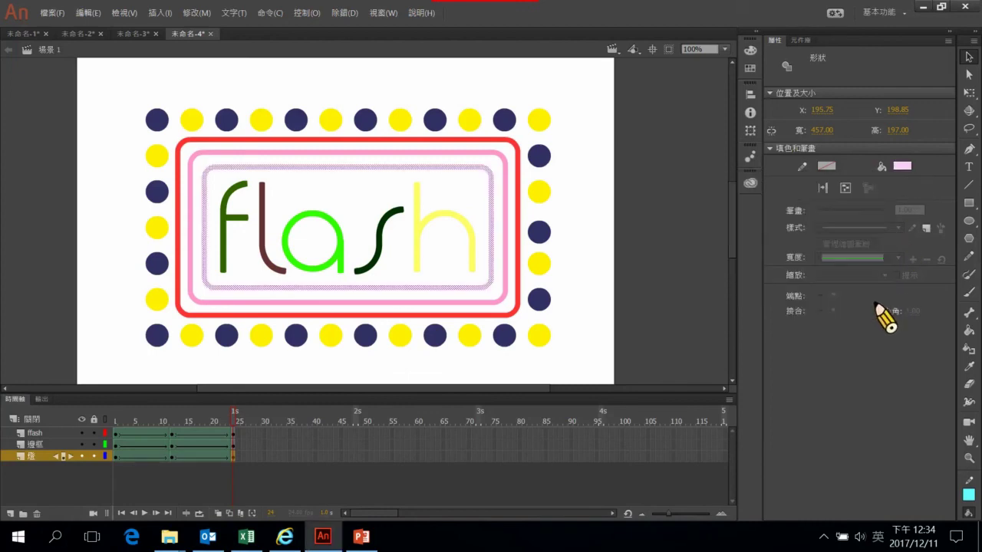
Step: Recolour all the yellow dots around the sign, together with the innermost frame, to pink at frame 24
{"action": "left_click", "coordinate": [194, 121]}
{"action": "left_click", "coordinate": [261, 121], "text": "shift"}
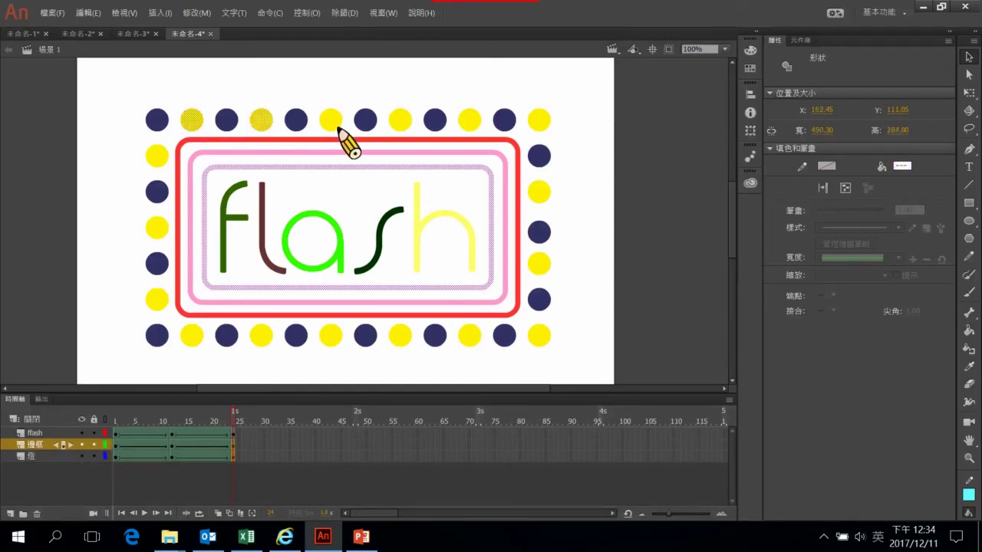
{"action": "left_click", "coordinate": [332, 123], "text": "shift"}
{"action": "left_click", "coordinate": [398, 125], "text": "shift"}
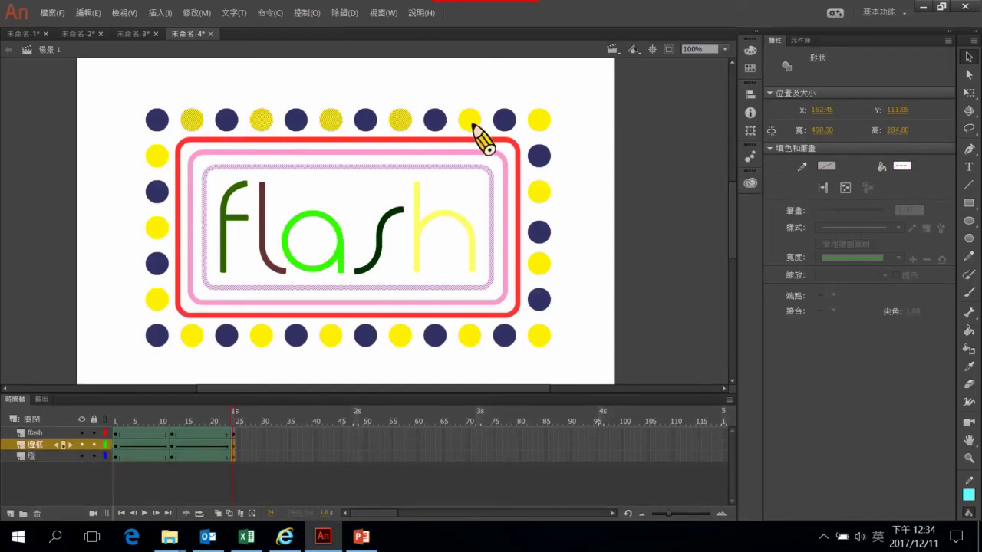
{"action": "left_click", "coordinate": [471, 122], "text": "shift"}
{"action": "left_click", "coordinate": [539, 125], "text": "shift"}
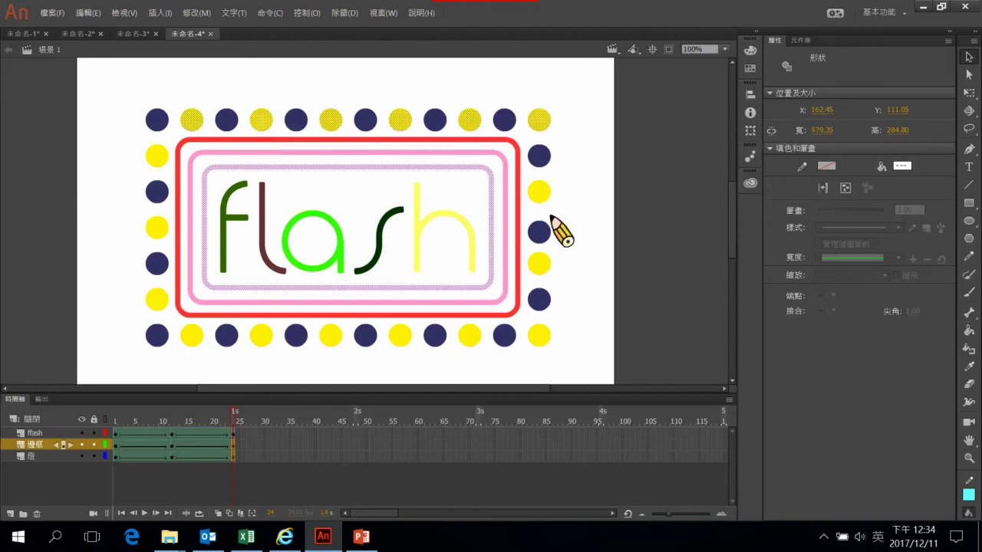
{"action": "left_click", "coordinate": [540, 193], "text": "shift"}
{"action": "left_click", "coordinate": [540, 264], "text": "shift"}
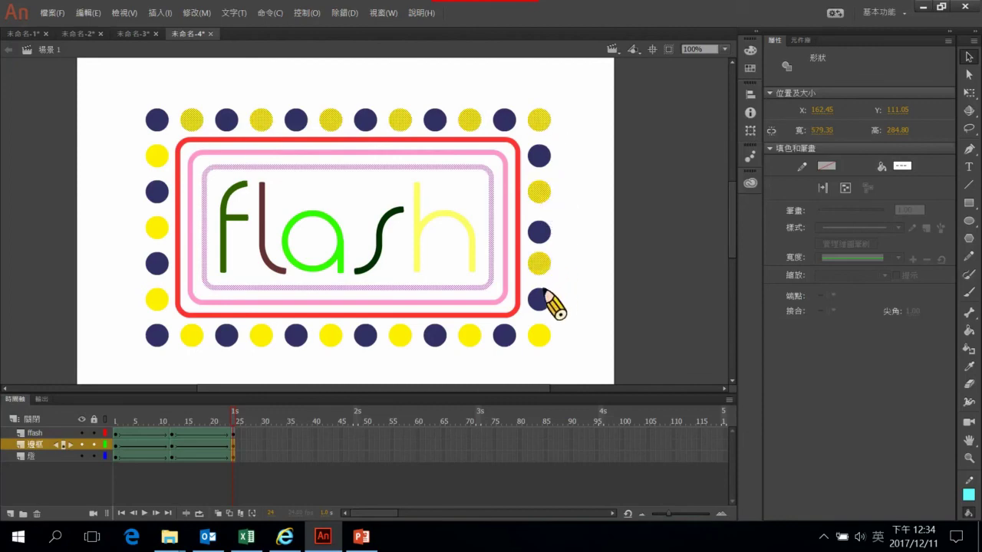
{"action": "left_click", "coordinate": [538, 338], "text": "shift"}
{"action": "left_click", "coordinate": [469, 336], "text": "shift"}
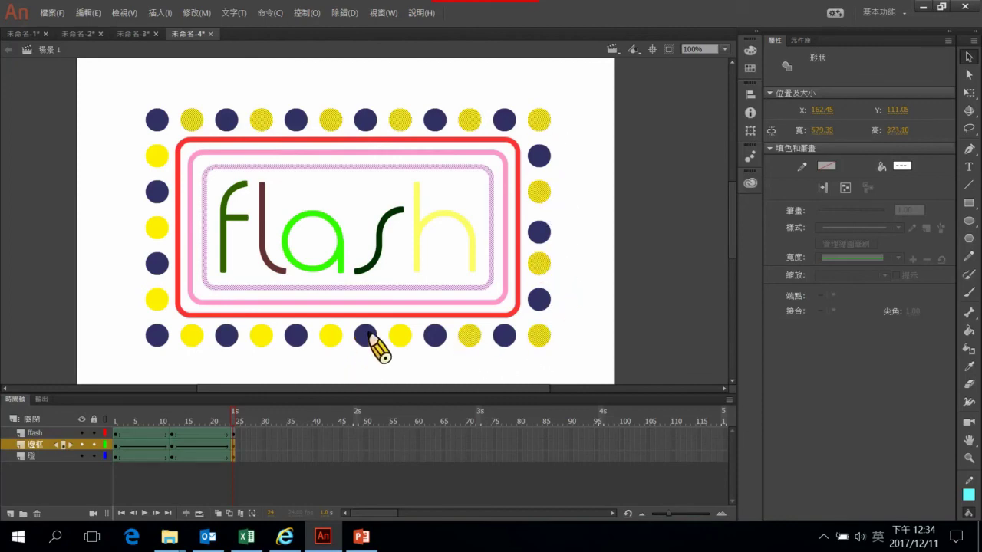
{"action": "left_click", "coordinate": [402, 337], "text": "shift"}
{"action": "left_click", "coordinate": [335, 337], "text": "shift"}
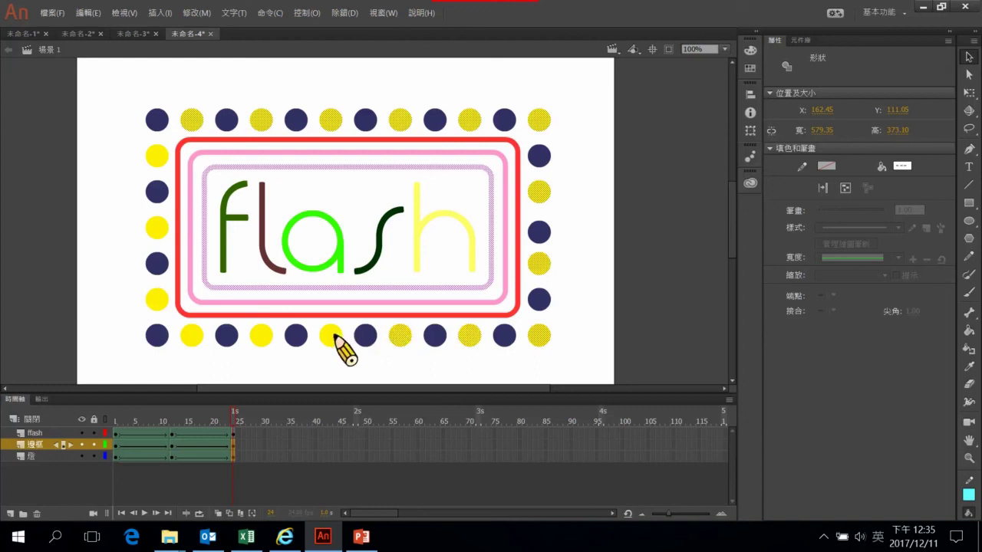
{"action": "left_click", "coordinate": [264, 338], "text": "shift"}
{"action": "left_click", "coordinate": [193, 337], "text": "shift"}
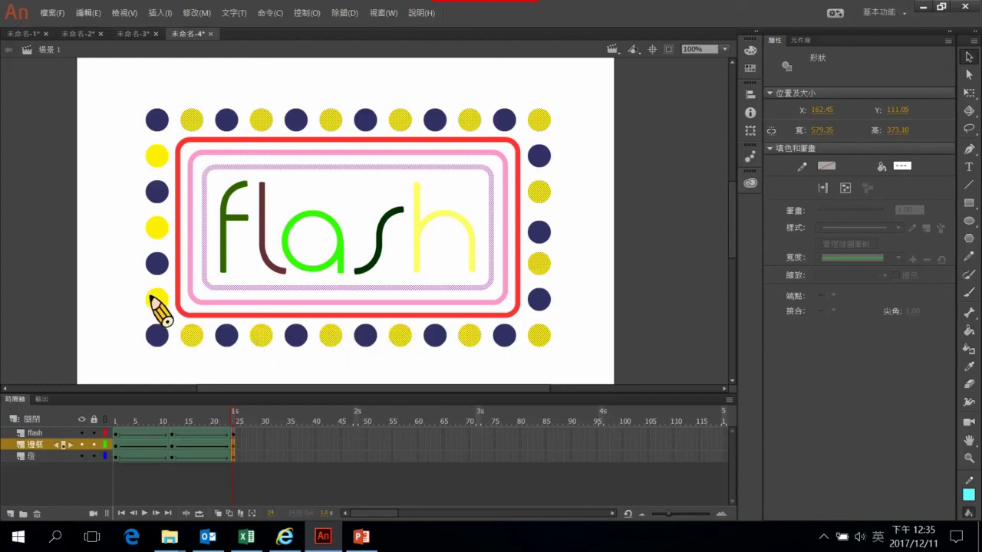
{"action": "left_click", "coordinate": [154, 299], "text": "shift"}
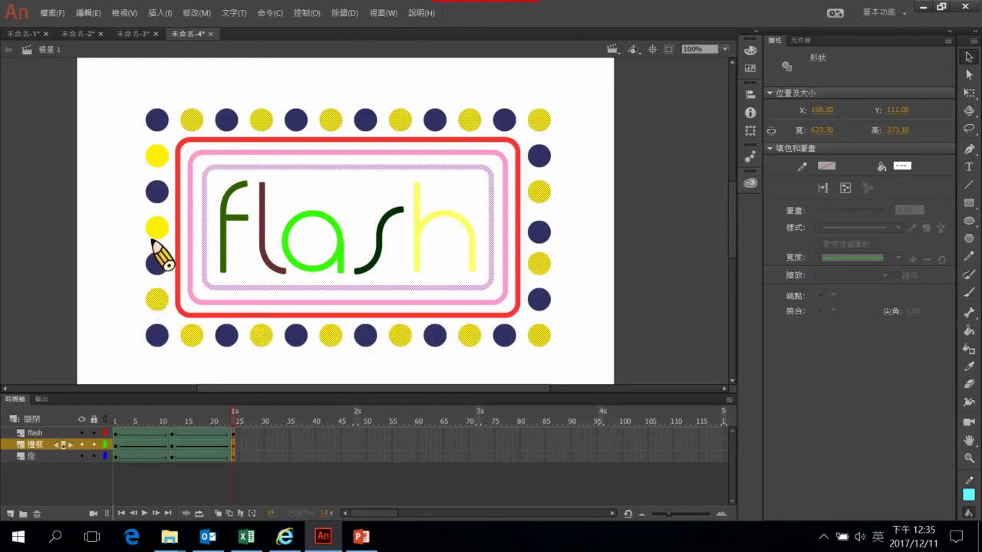
{"action": "left_click", "coordinate": [158, 229], "text": "shift"}
{"action": "left_click", "coordinate": [157, 159], "text": "shift"}
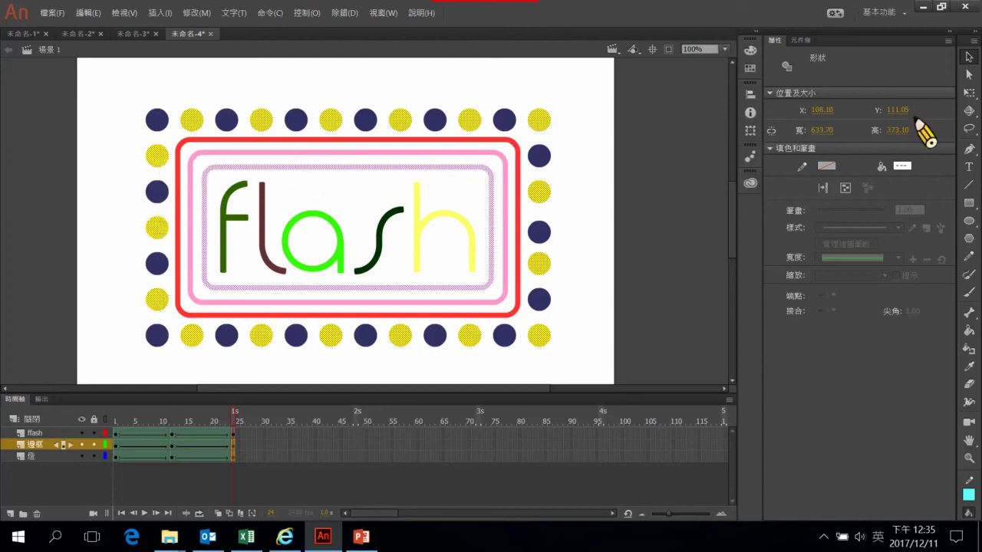
{"action": "left_click", "coordinate": [902, 166]}
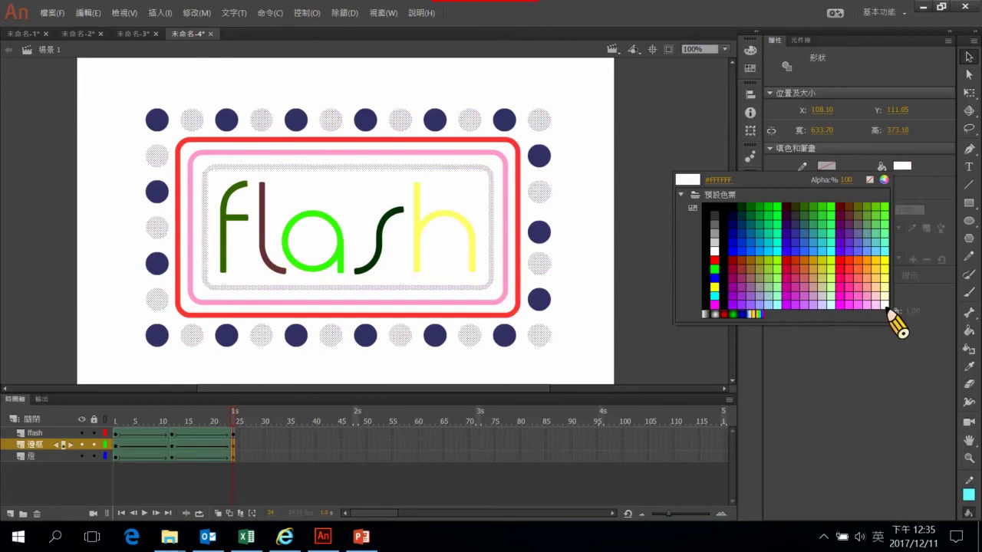
{"action": "left_click", "coordinate": [867, 305]}
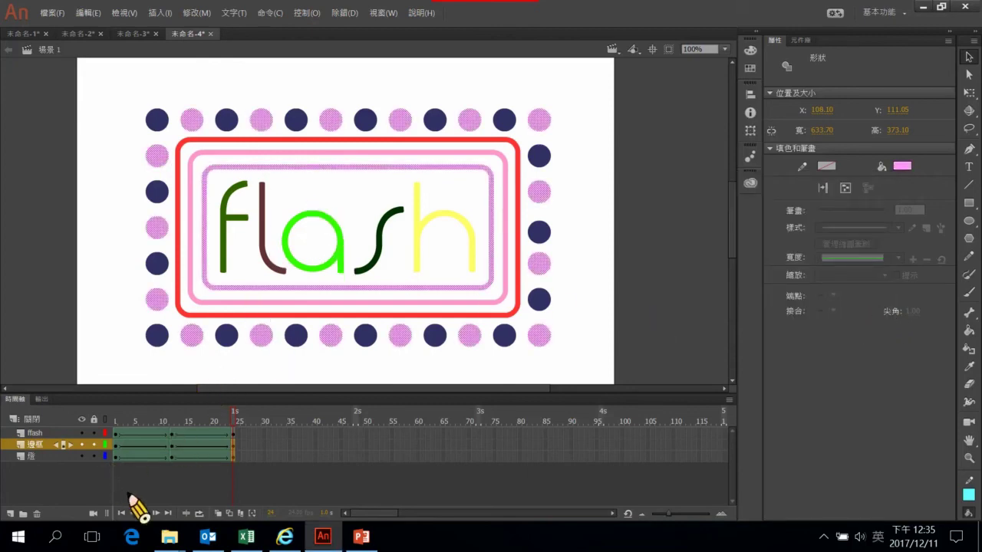
Step: Play back the colour animation and check the frame 24 keyframe and the pink dots beside the frame
{"action": "left_click", "coordinate": [151, 512]}
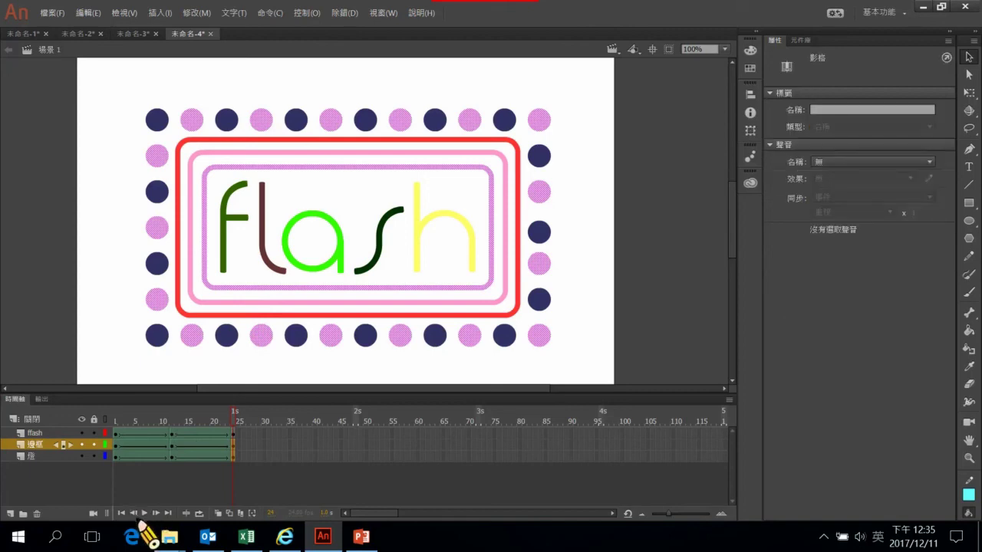
{"action": "left_click", "coordinate": [146, 514]}
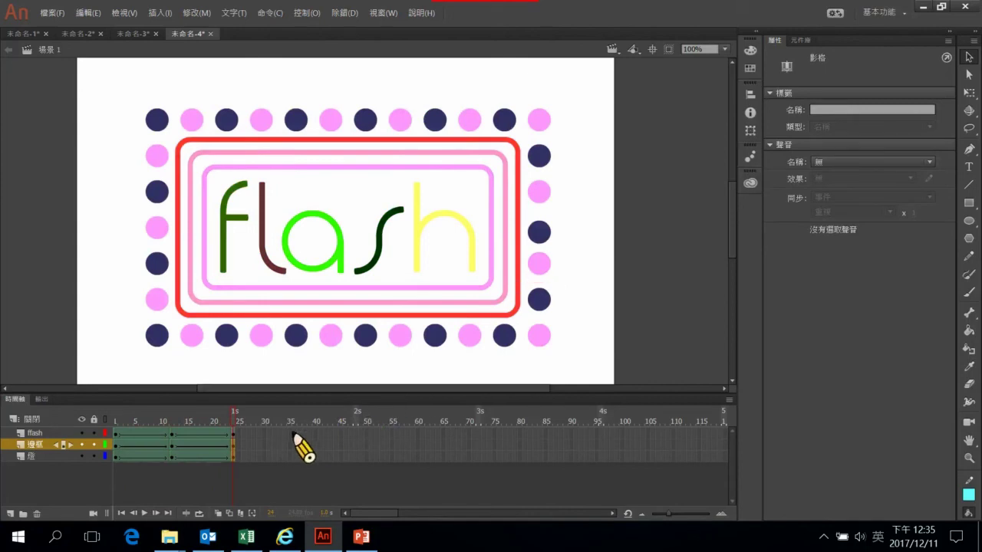
{"action": "left_click", "coordinate": [32, 457]}
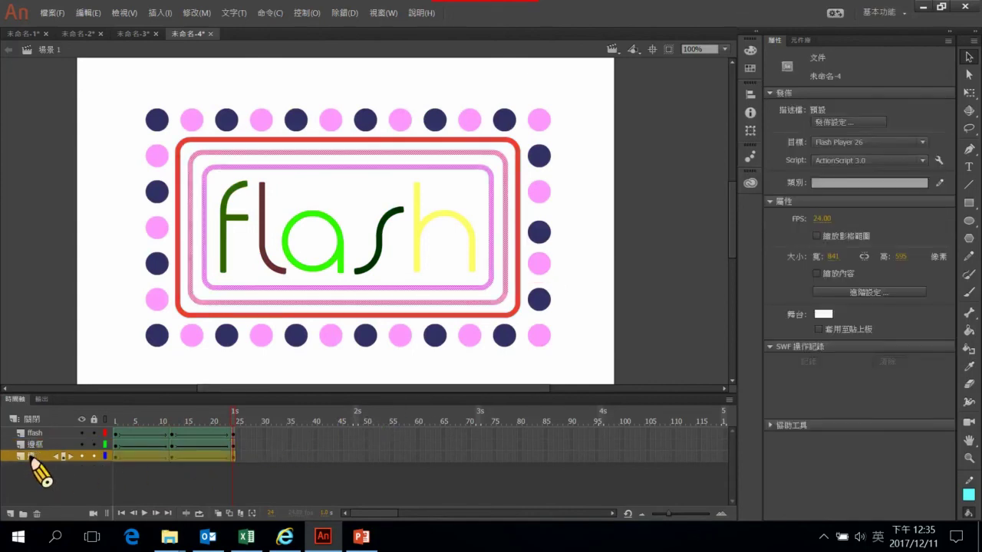
{"action": "left_click", "coordinate": [233, 457]}
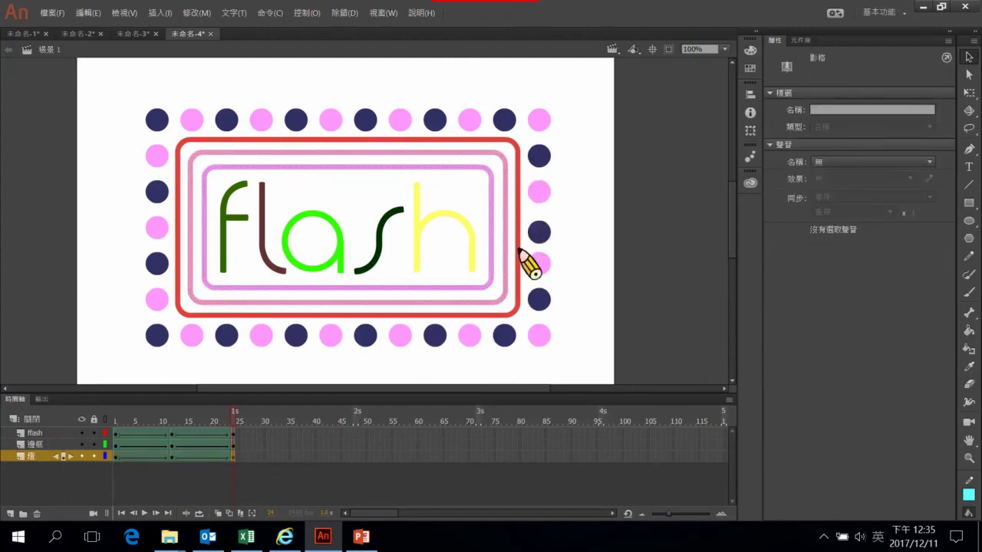
{"action": "left_click", "coordinate": [539, 331]}
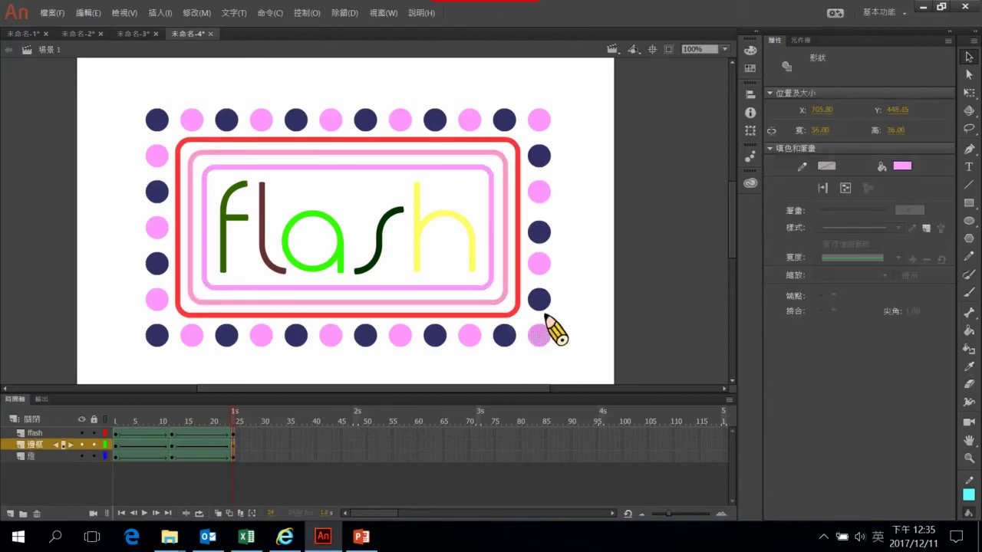
{"action": "left_click", "coordinate": [539, 264]}
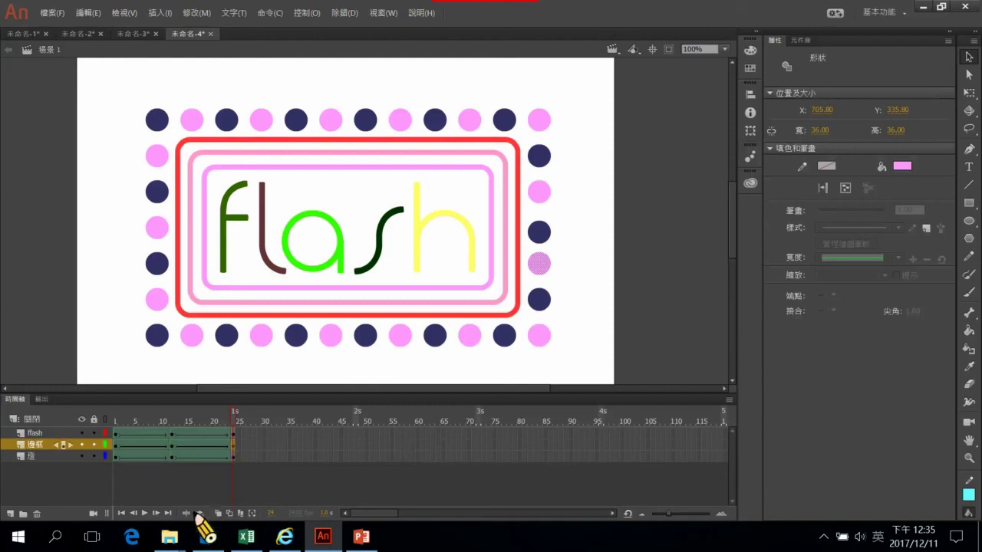
{"action": "left_click", "coordinate": [145, 513]}
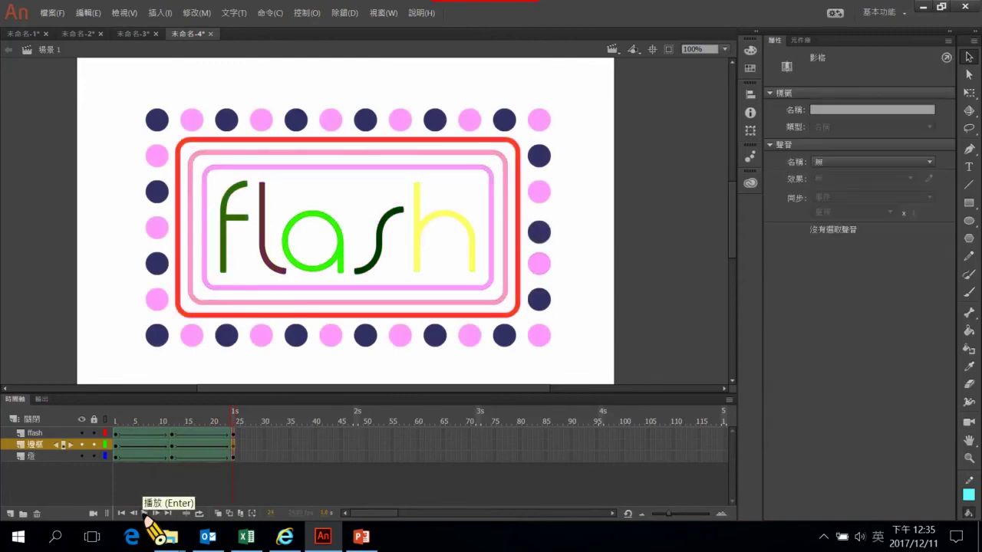
Step: Inspect the lower dots along the sign's right edge at frame 24, in the in-between frames and at frame 12
{"action": "left_click", "coordinate": [540, 234]}
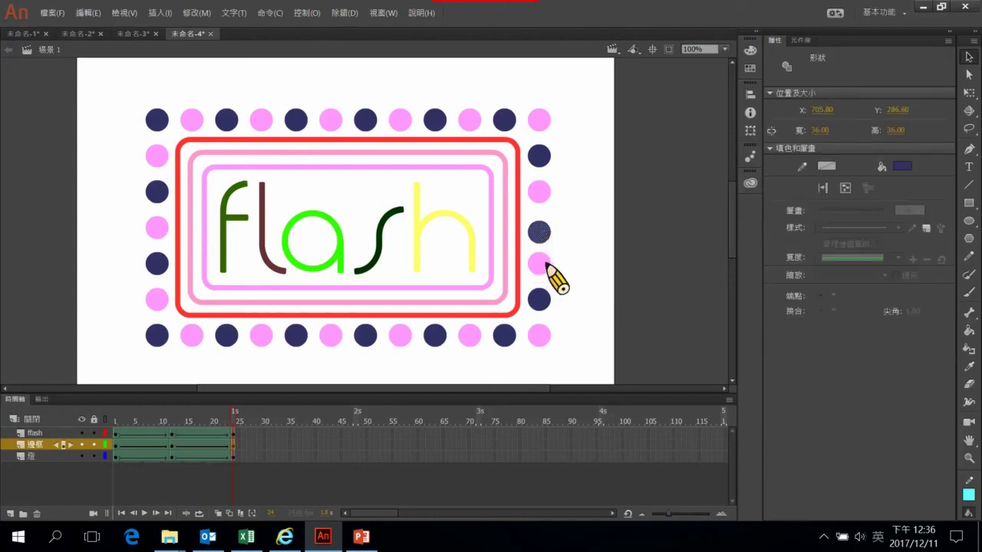
{"action": "left_click", "coordinate": [545, 264]}
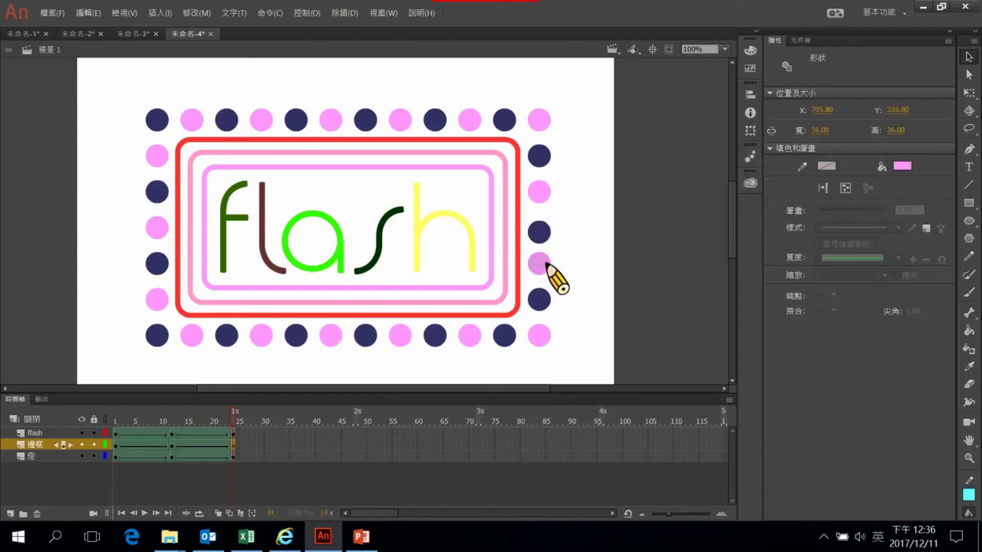
{"action": "left_click", "coordinate": [540, 300]}
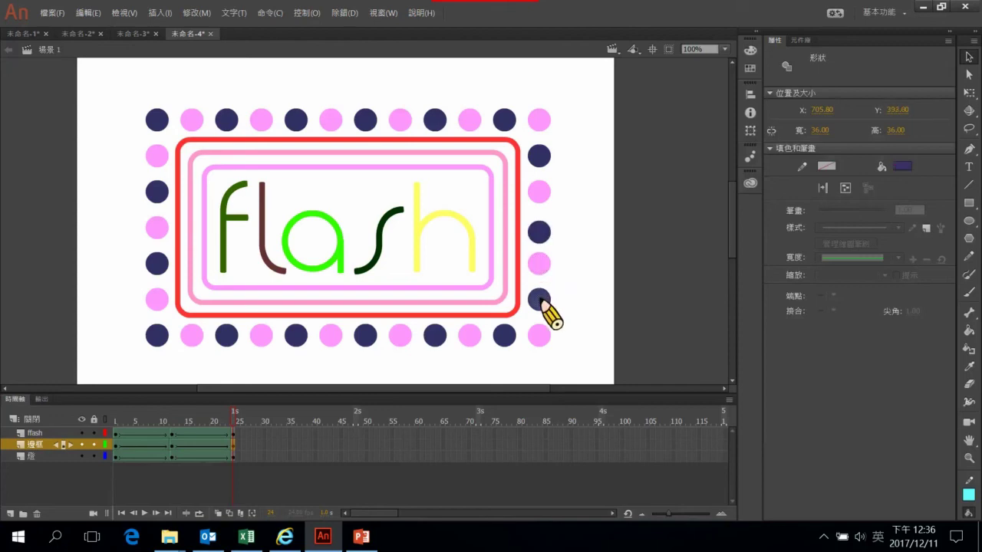
{"action": "left_click_drag", "start_coordinate": [542, 301], "coordinate": [541, 301]}
{"action": "left_click", "coordinate": [540, 335]}
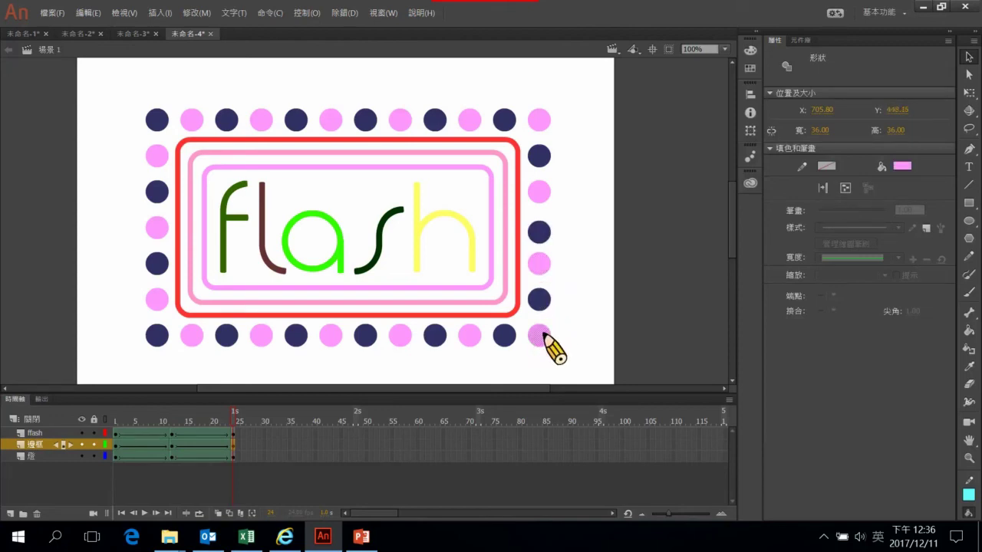
{"action": "left_click_drag", "start_coordinate": [543, 336], "coordinate": [542, 334]}
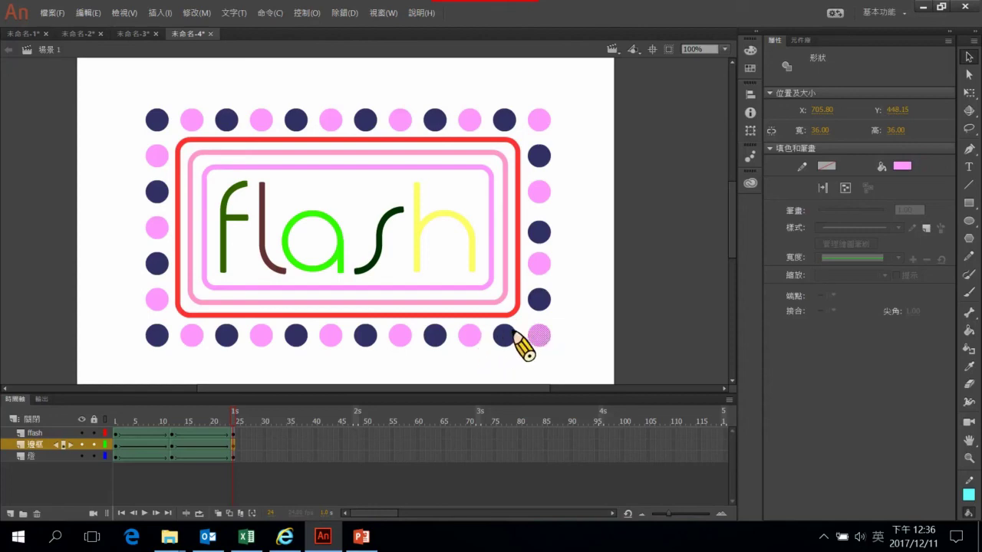
{"action": "left_click", "coordinate": [229, 423]}
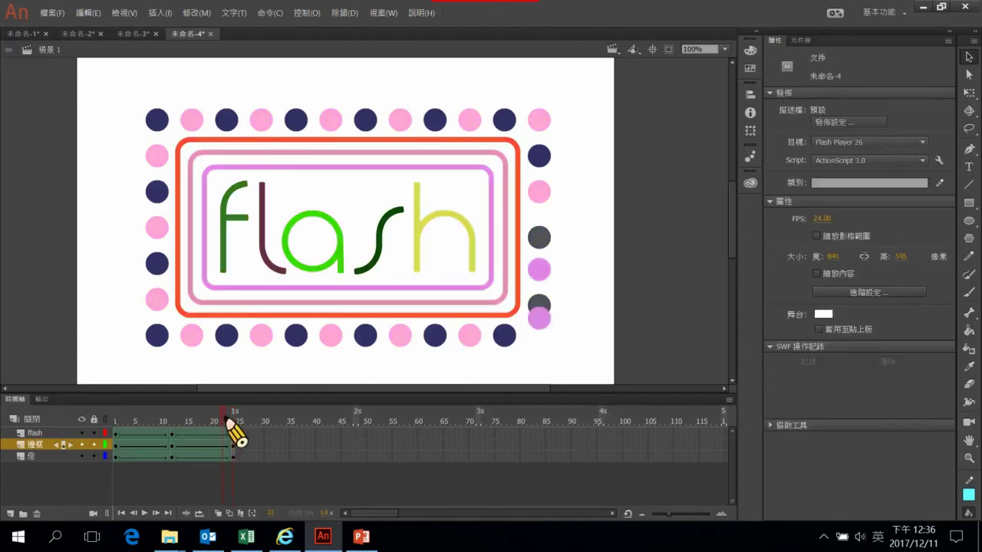
{"action": "left_click", "coordinate": [209, 430]}
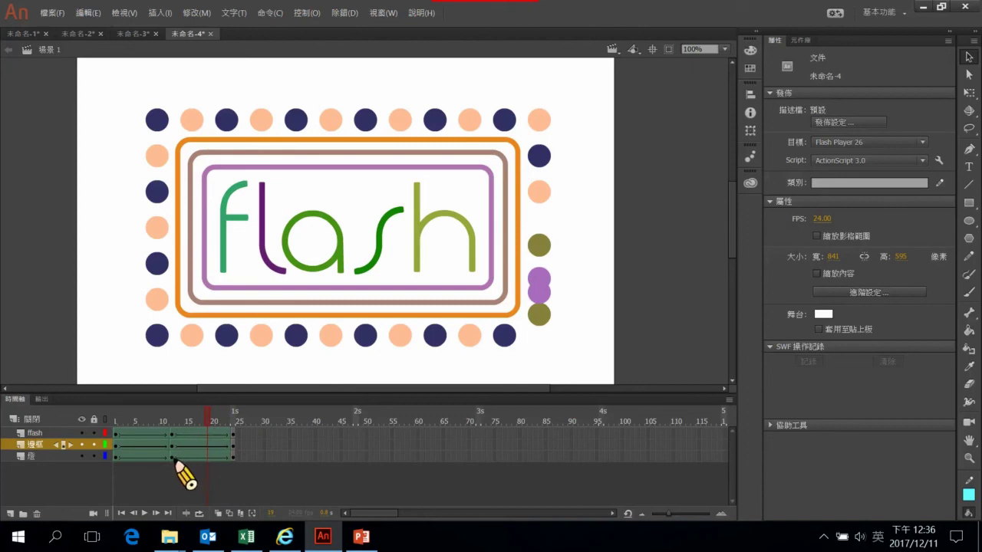
{"action": "left_click", "coordinate": [173, 457]}
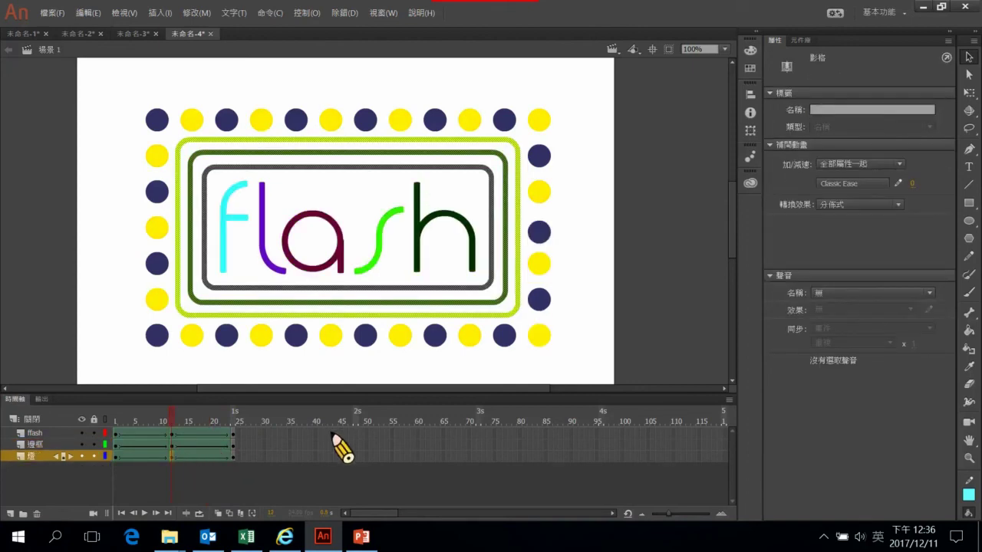
{"action": "left_click", "coordinate": [350, 380]}
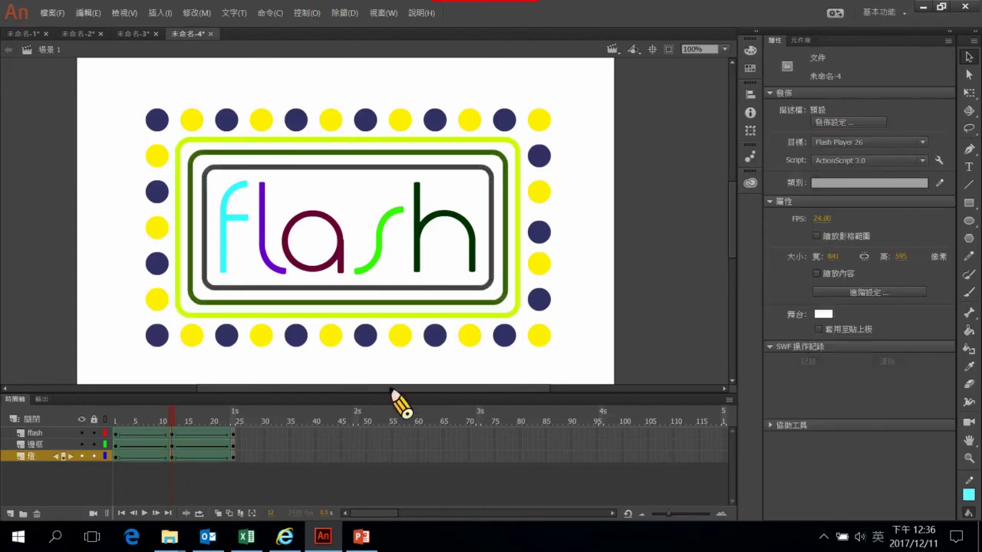
Step: Play the animation to frame 24 and check which shapes the 邊框 layer's frame 24 keyframe contains
{"action": "key", "text": "Return"}
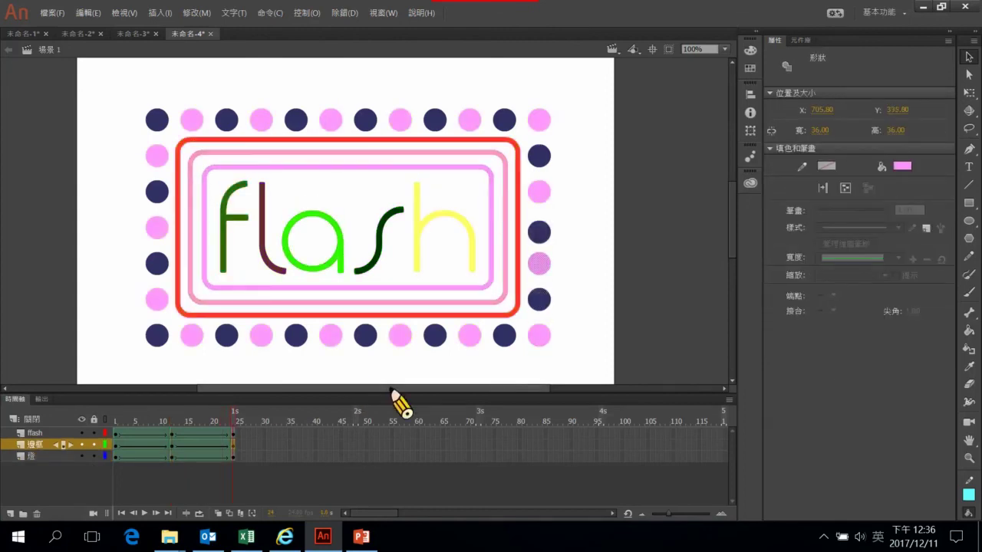
{"action": "key", "text": "ctrl+shift+a"}
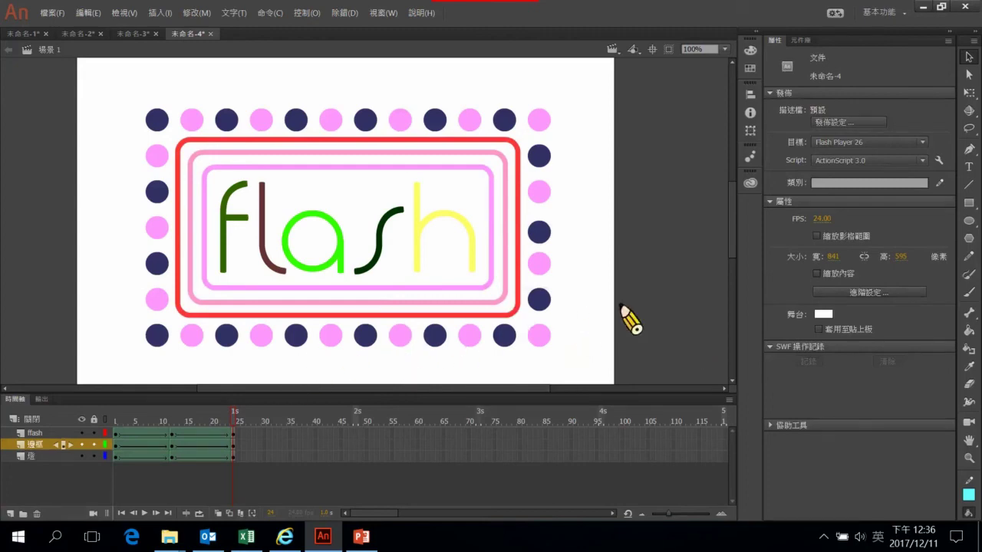
{"action": "left_click", "coordinate": [234, 446]}
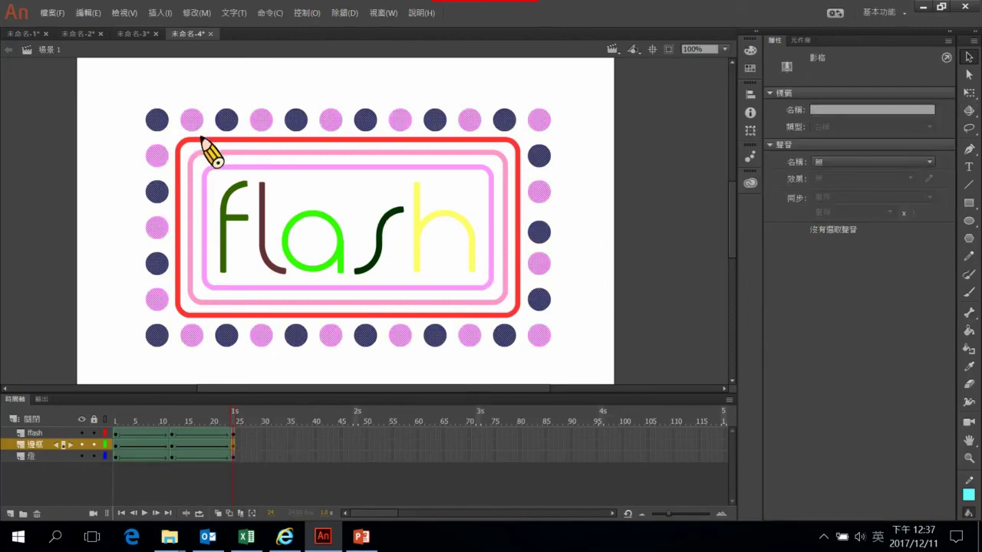
{"action": "left_click", "coordinate": [329, 97]}
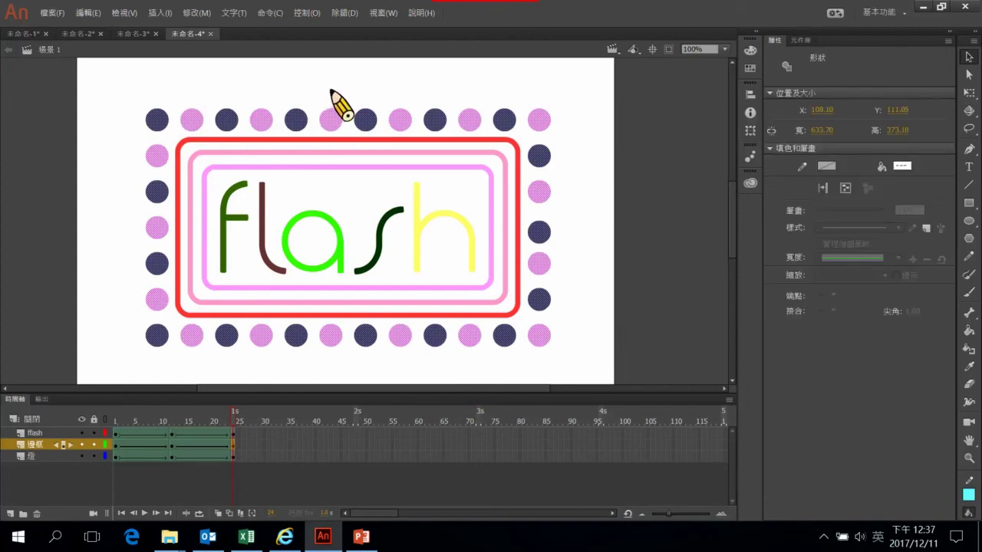
{"action": "left_click", "coordinate": [233, 445]}
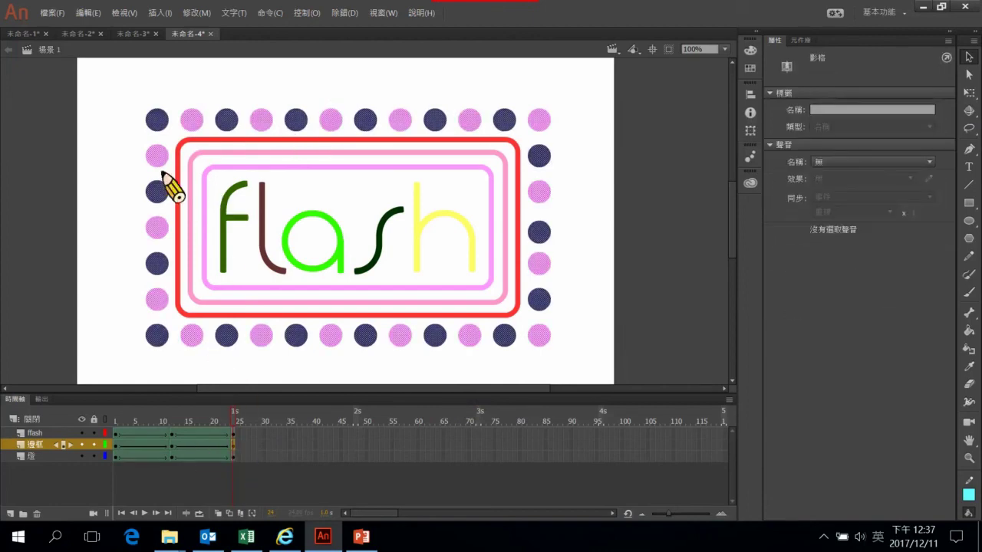
{"action": "left_click", "coordinate": [246, 95]}
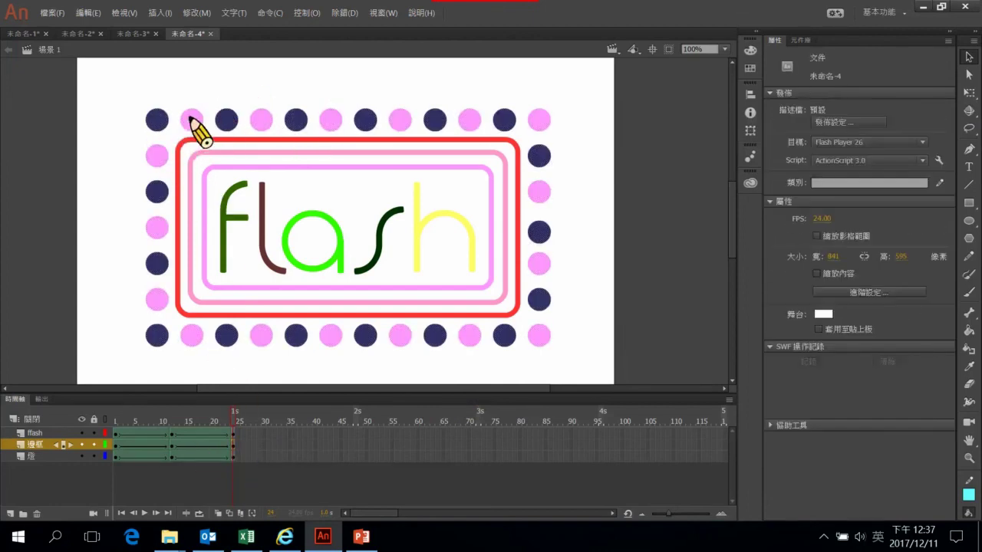
{"action": "left_click", "coordinate": [192, 121]}
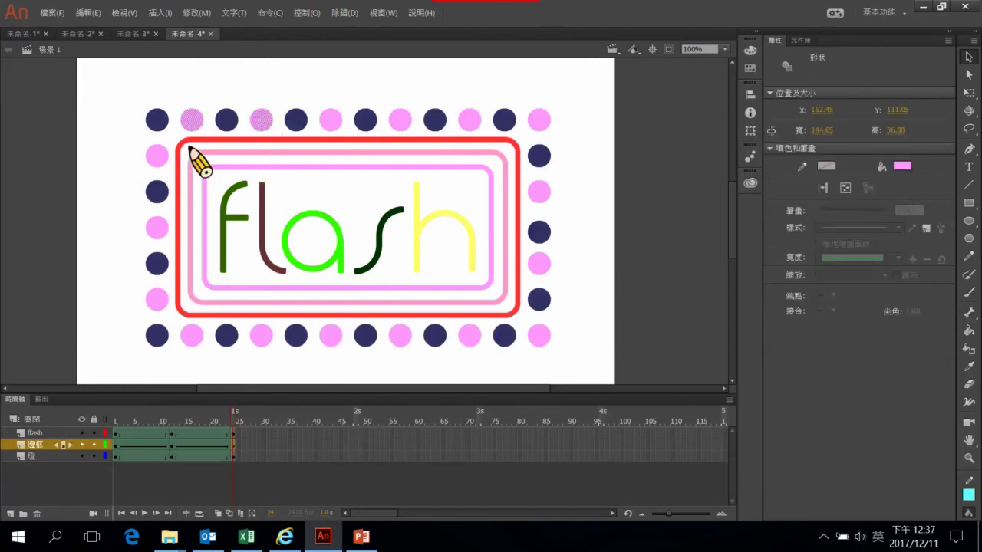
{"action": "left_click", "coordinate": [329, 121], "text": "shift"}
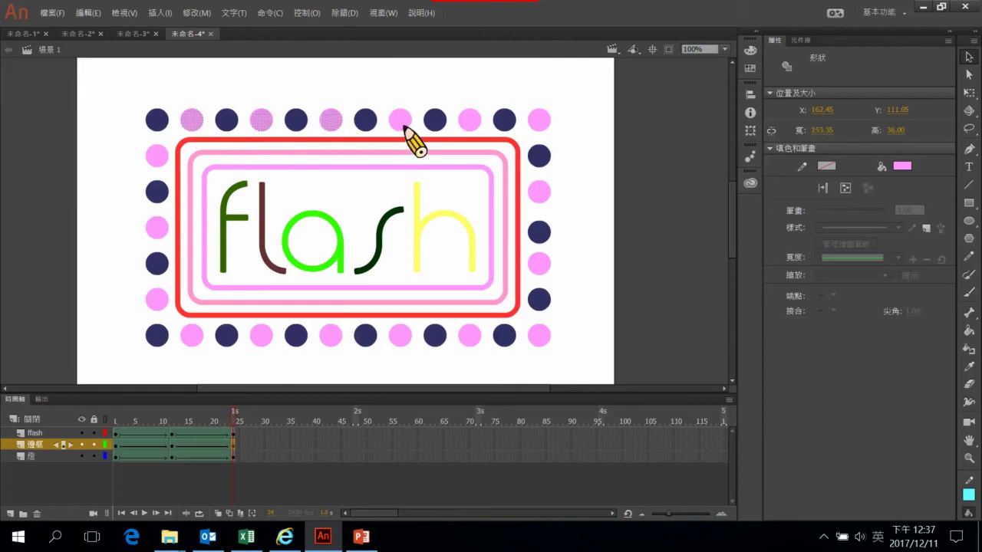
{"action": "left_click", "coordinate": [468, 122], "text": "shift"}
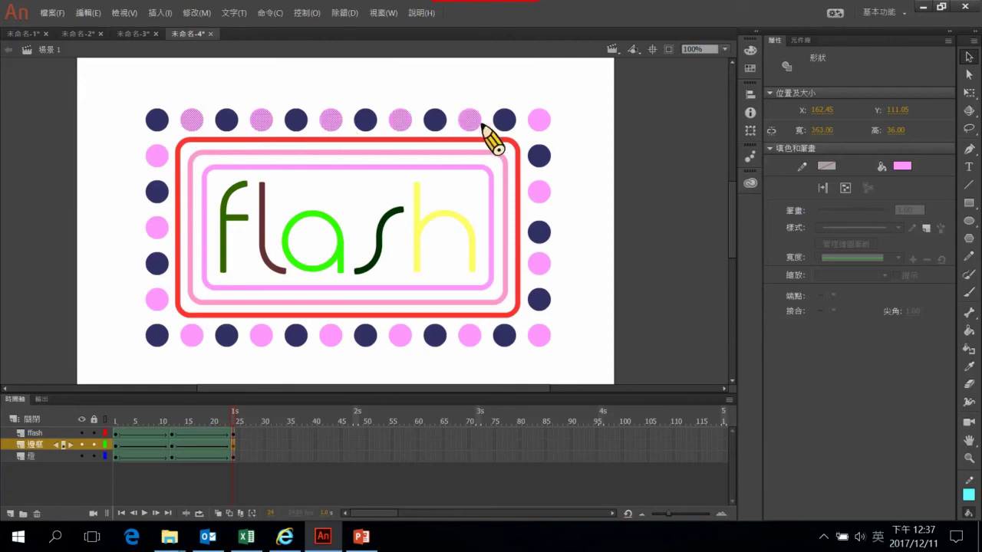
{"action": "left_click", "coordinate": [539, 123], "text": "shift"}
{"action": "left_click", "coordinate": [539, 193], "text": "shift"}
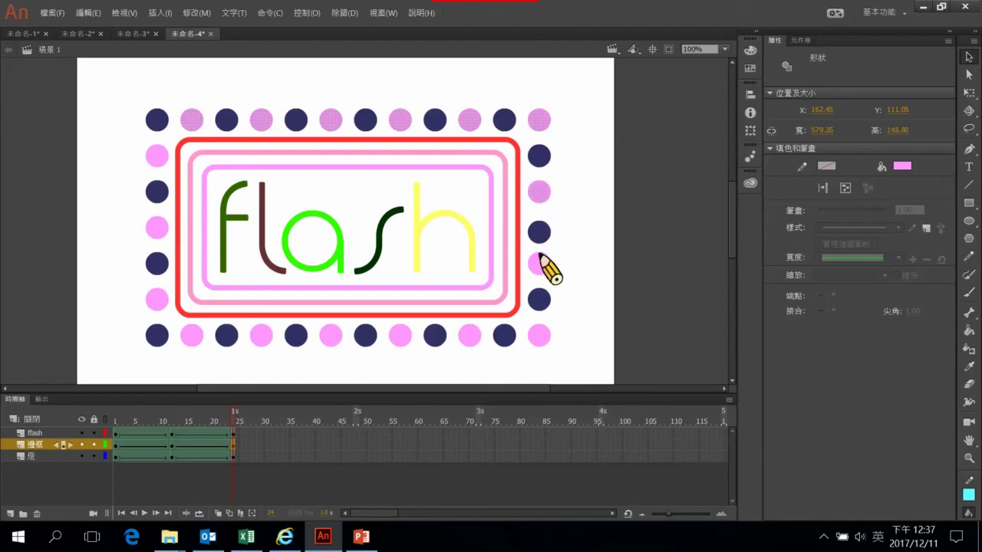
{"action": "left_click", "coordinate": [541, 264], "text": "shift"}
{"action": "left_click", "coordinate": [540, 336], "text": "shift"}
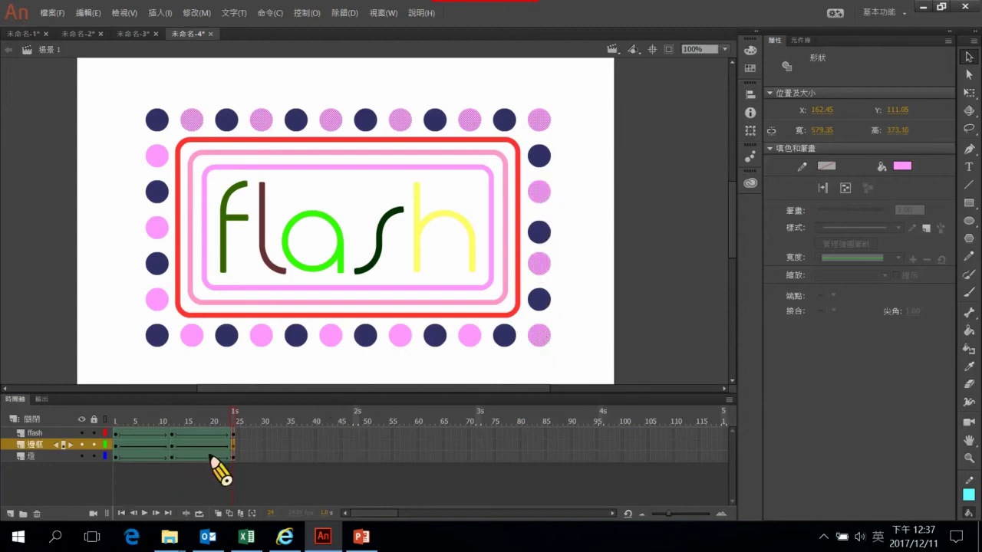
Step: Undo the recent changes back to before the dots and the innermost frame were recoloured pink
{"action": "key", "text": "ctrl+z"}
{"action": "key", "text": "ctrl+z"}
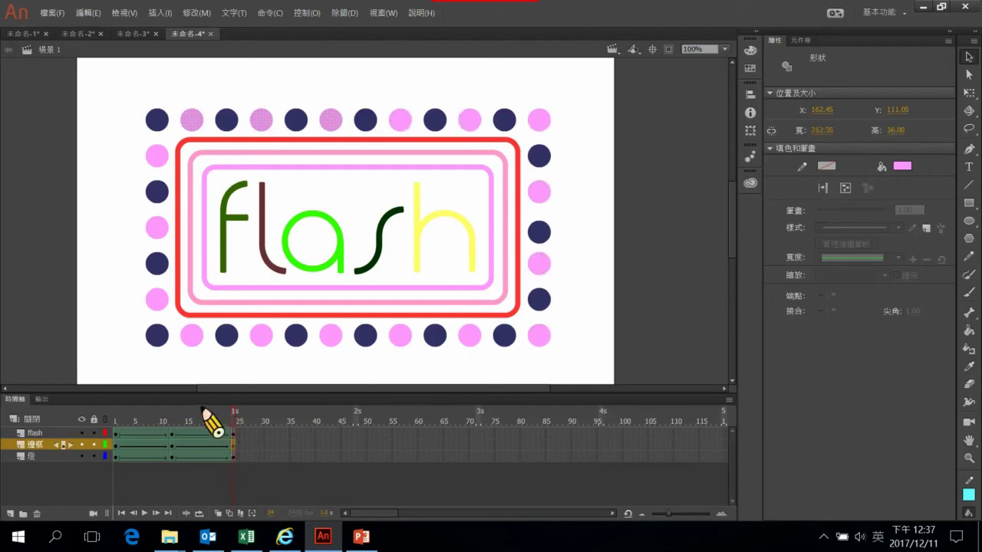
{"action": "key", "text": "ctrl+z"}
{"action": "key", "text": "ctrl+z"}
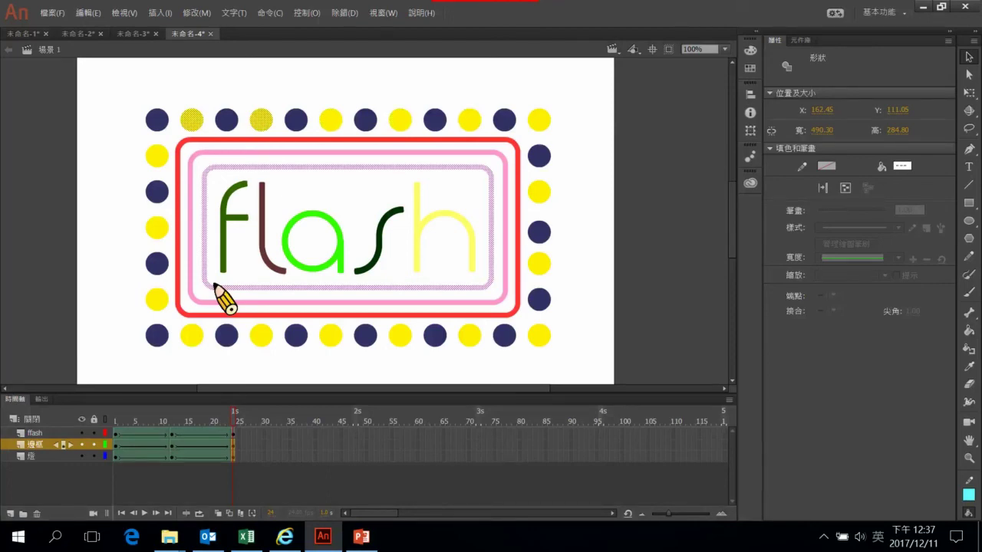
Step: Check which shapes the 邊框 and 燈 layers each contain, including the 燈 keyframe at frame 24
{"action": "left_click", "coordinate": [30, 455]}
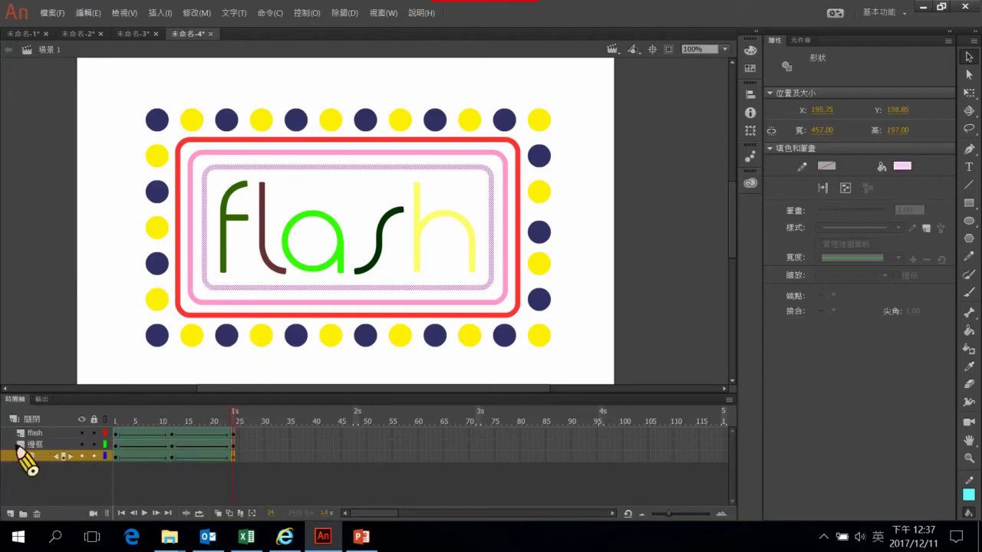
{"action": "left_click", "coordinate": [41, 444]}
{"action": "left_click", "coordinate": [42, 445]}
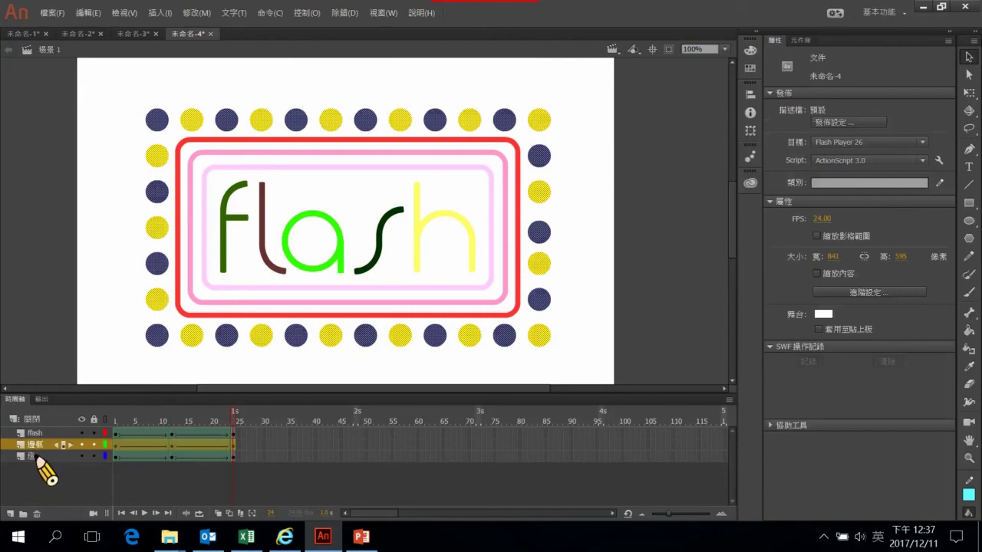
{"action": "left_click", "coordinate": [36, 457]}
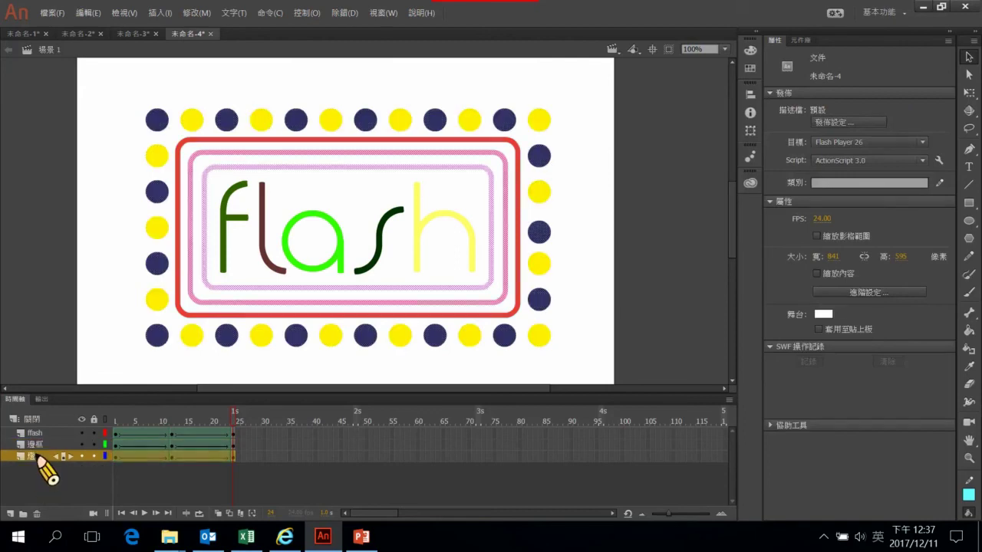
{"action": "left_click", "coordinate": [233, 456]}
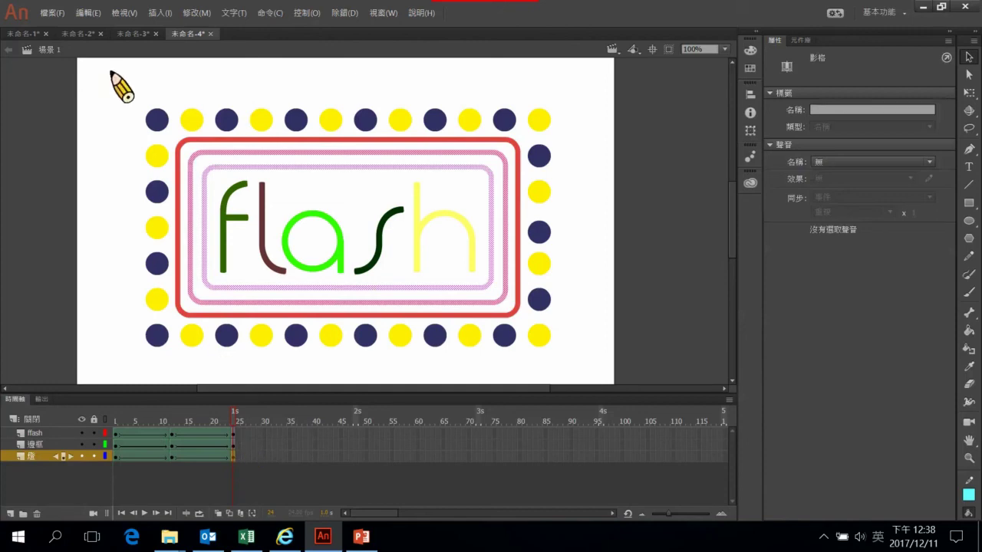
Step: Try to fill all the yellow dots around the sign with light green #CCFF99 at frame 24, and undo the fill
{"action": "left_click", "coordinate": [193, 121]}
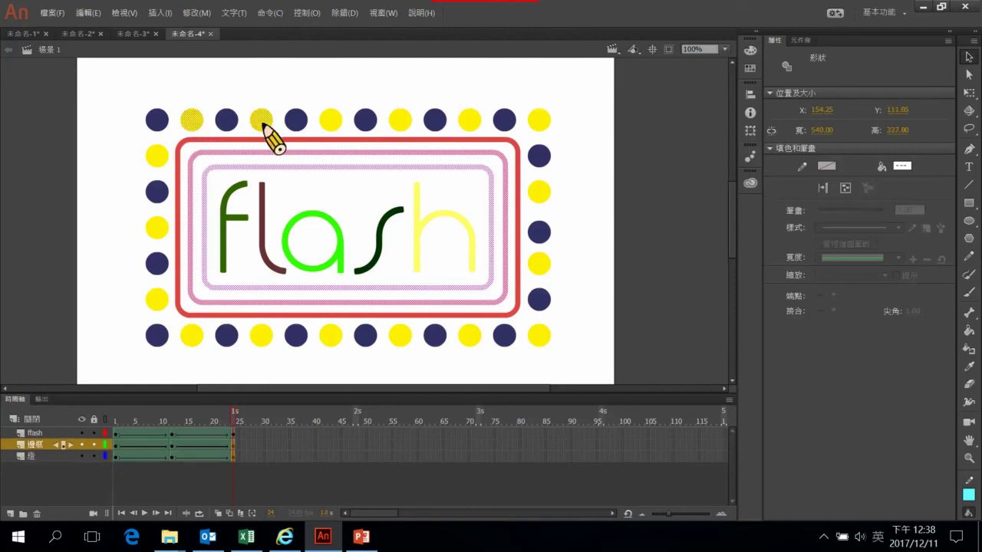
{"action": "left_click", "coordinate": [334, 125], "text": "shift"}
{"action": "left_click", "coordinate": [402, 121], "text": "shift"}
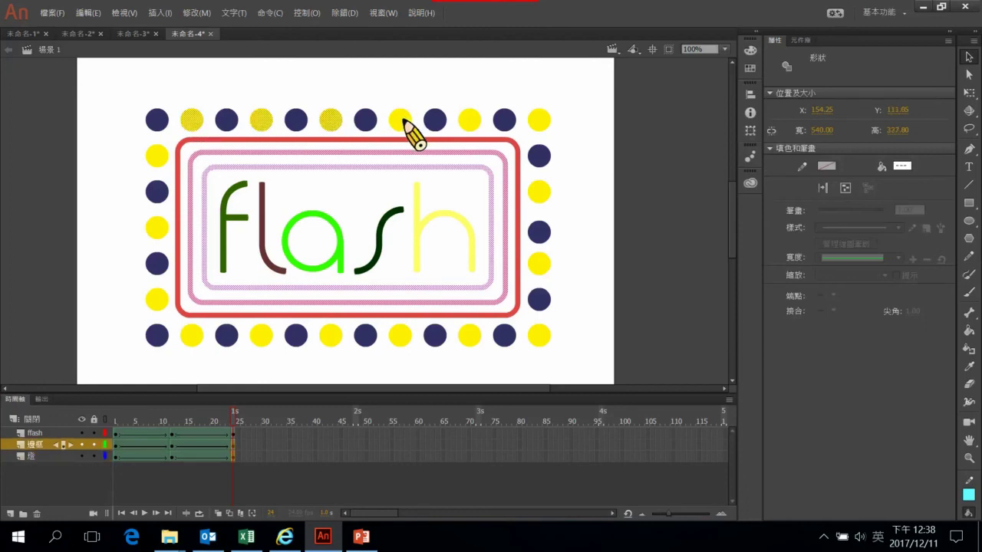
{"action": "left_click", "coordinate": [469, 121], "text": "shift"}
{"action": "left_click", "coordinate": [540, 121], "text": "shift"}
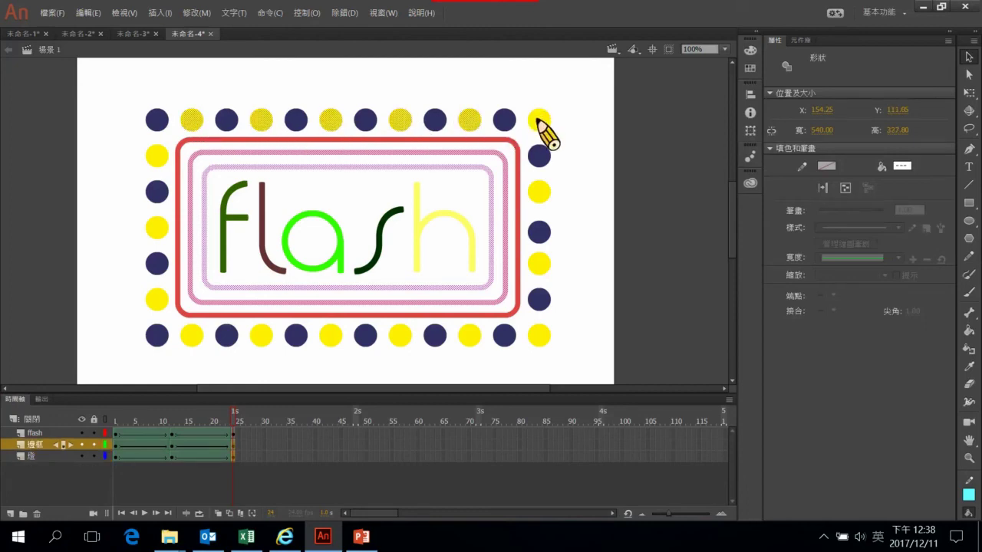
{"action": "left_click", "coordinate": [539, 198], "text": "shift"}
{"action": "left_click", "coordinate": [539, 263], "text": "shift"}
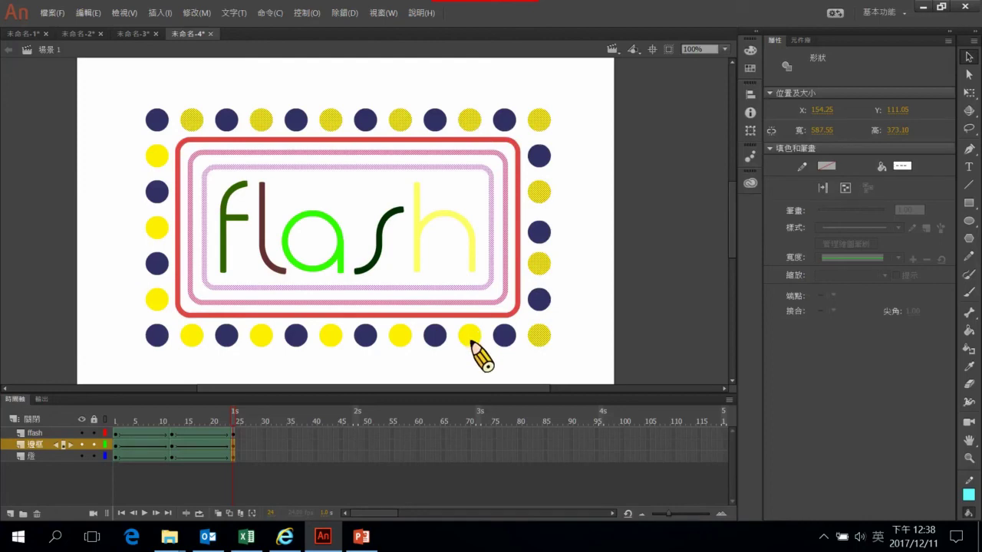
{"action": "left_click", "coordinate": [470, 338], "text": "shift"}
{"action": "left_click", "coordinate": [400, 337], "text": "shift"}
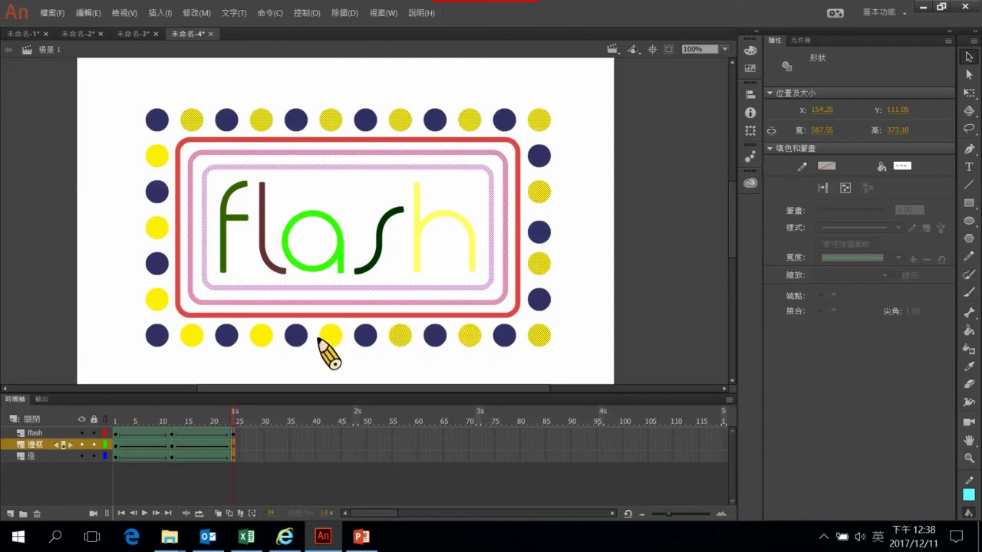
{"action": "left_click", "coordinate": [329, 336], "text": "shift"}
{"action": "left_click", "coordinate": [262, 338], "text": "shift"}
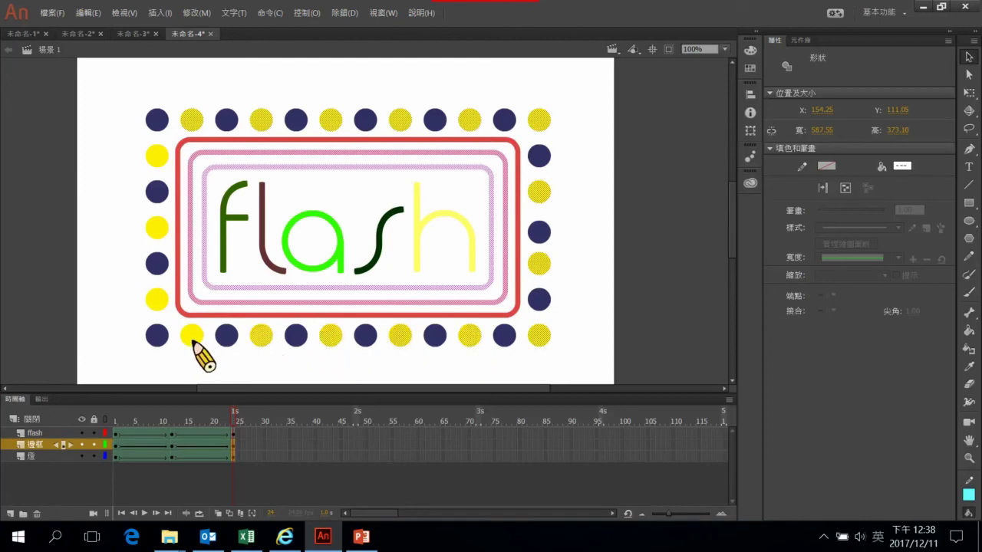
{"action": "left_click", "coordinate": [194, 338], "text": "shift"}
{"action": "left_click", "coordinate": [158, 302], "text": "shift"}
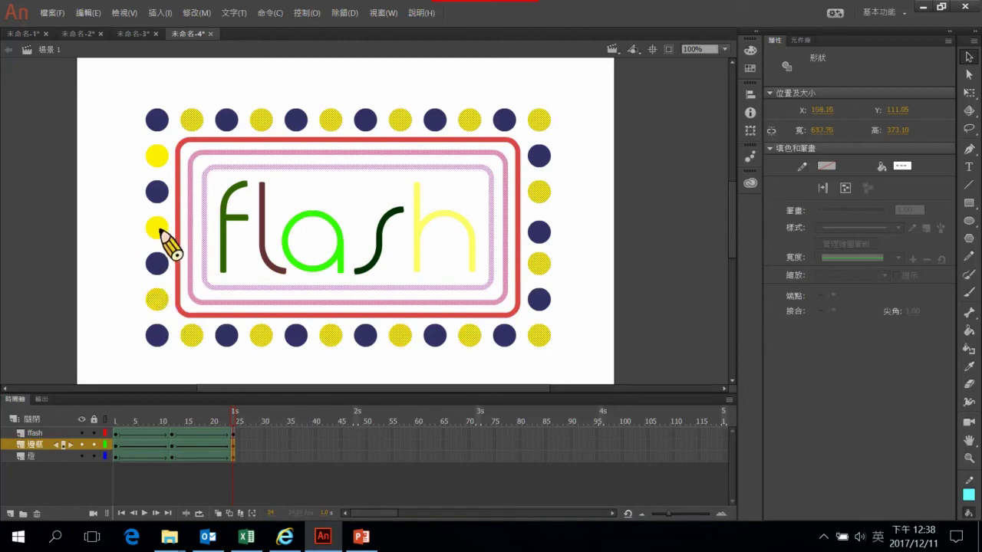
{"action": "left_click", "coordinate": [157, 230], "text": "shift"}
{"action": "left_click", "coordinate": [153, 158], "text": "shift"}
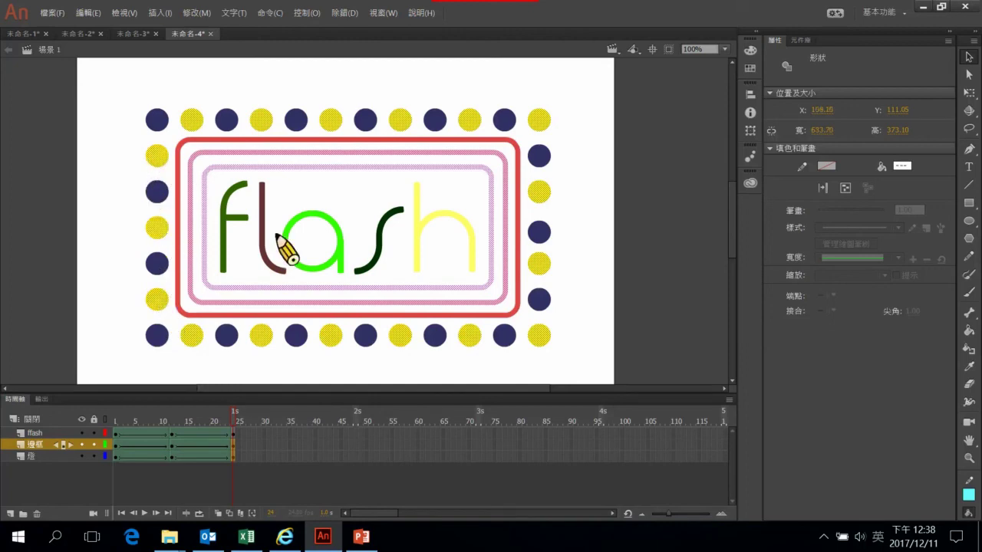
{"action": "left_click", "coordinate": [901, 166]}
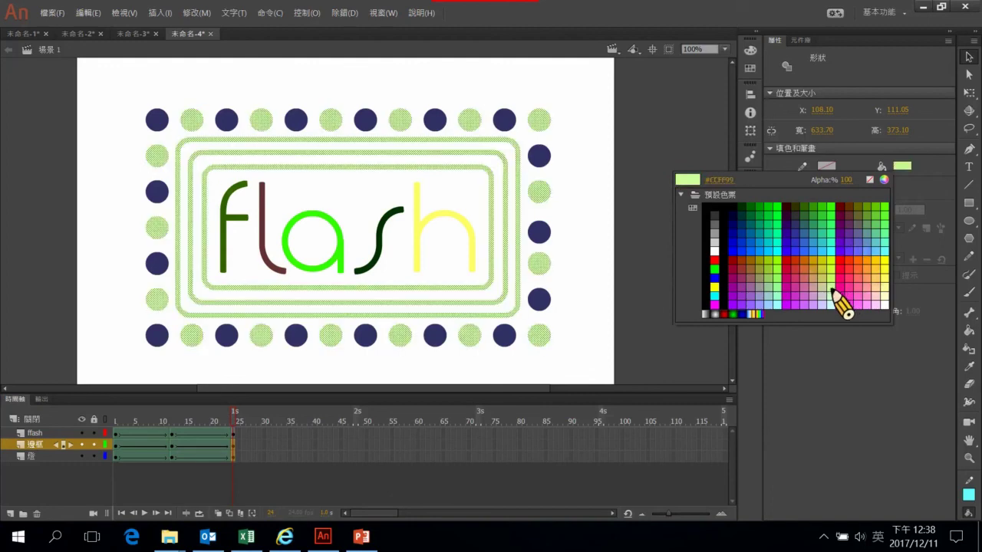
{"action": "left_click", "coordinate": [831, 291]}
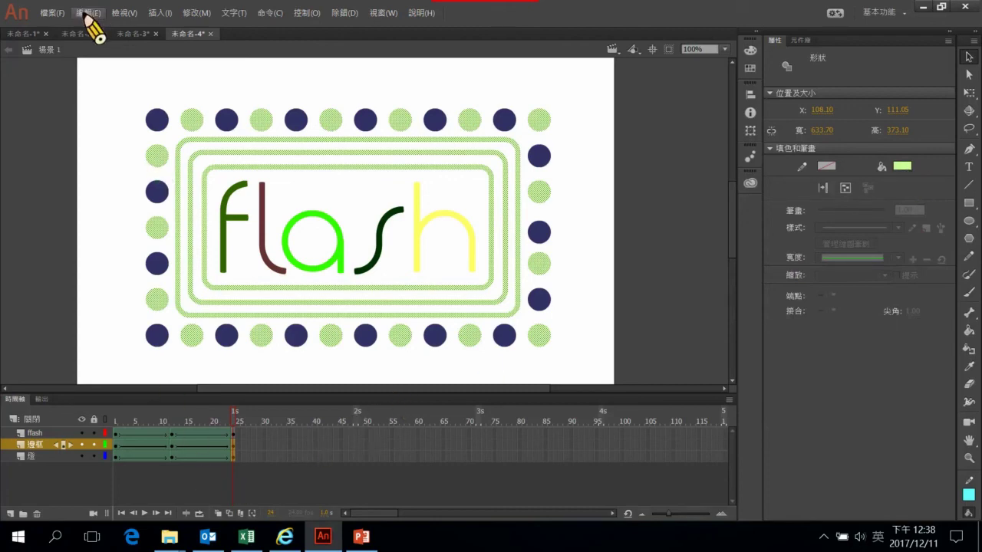
{"action": "key", "text": "ctrl+z"}
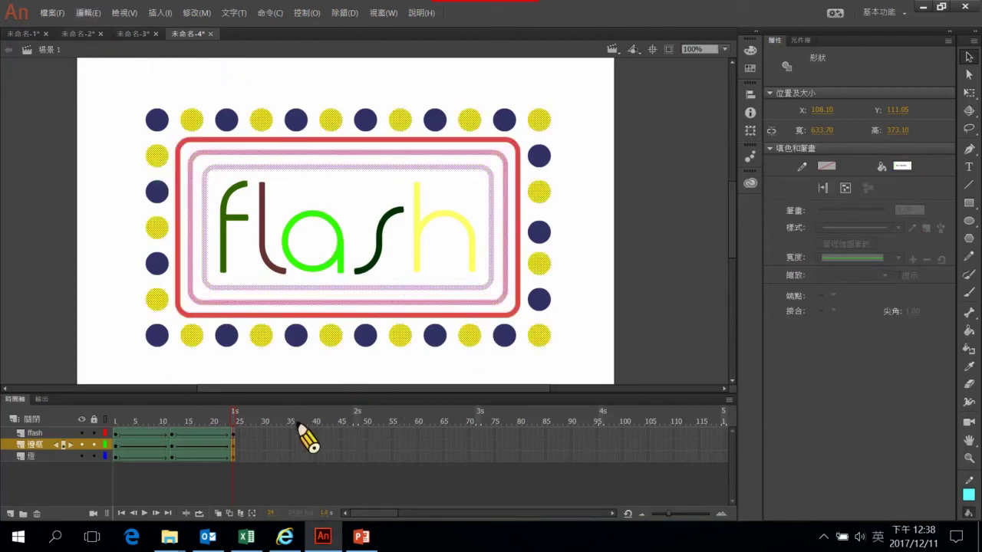
{"action": "left_click", "coordinate": [300, 489]}
Step: Select all the yellow dots around the sign at frame 24 and fill them and the three nested frames with dark grey
{"action": "left_click", "coordinate": [234, 456]}
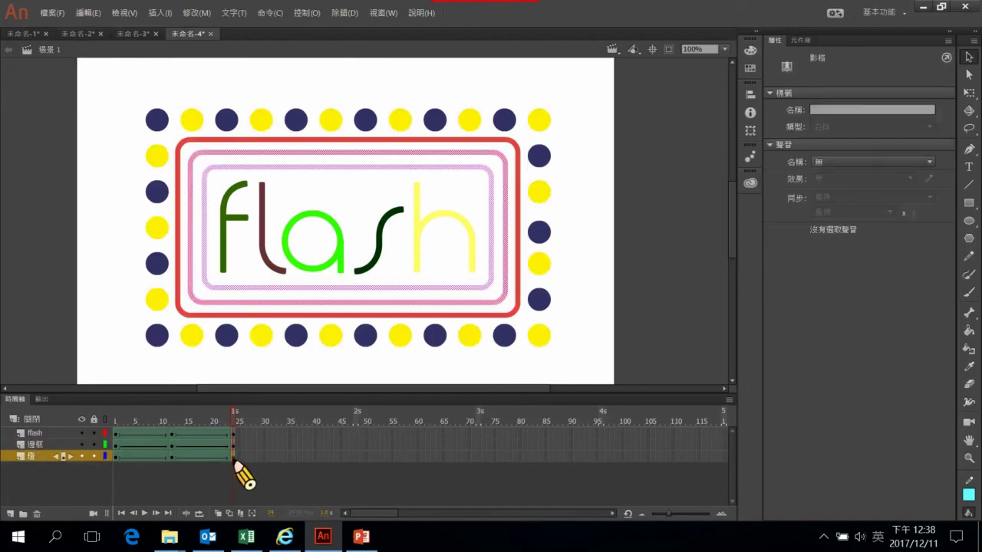
{"action": "left_click", "coordinate": [192, 121]}
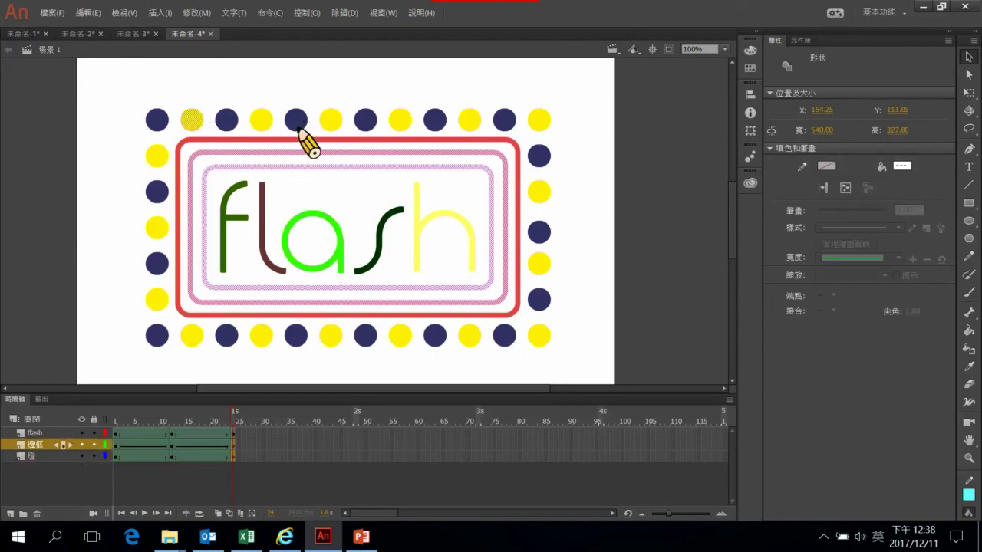
{"action": "left_click", "coordinate": [262, 121], "text": "shift"}
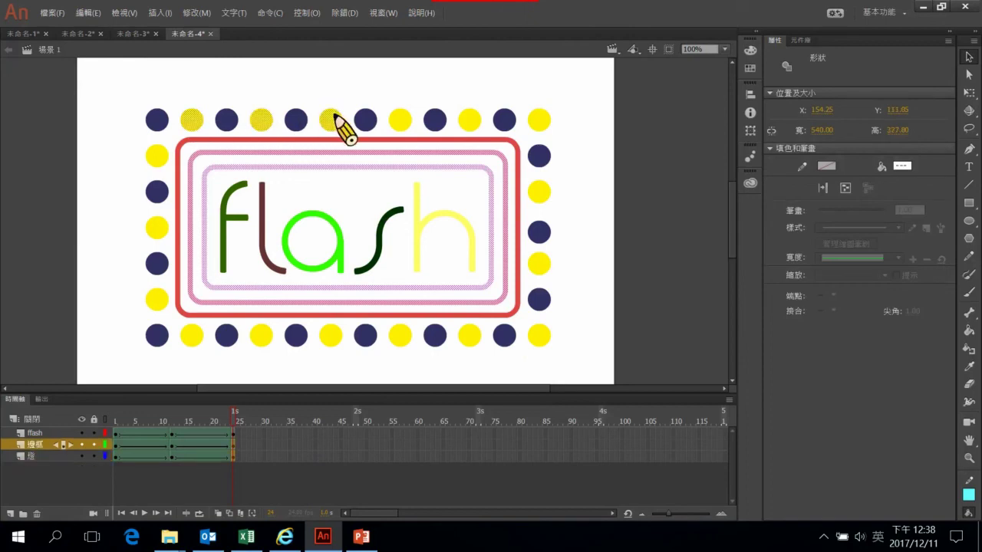
{"action": "left_click", "coordinate": [468, 121], "text": "shift"}
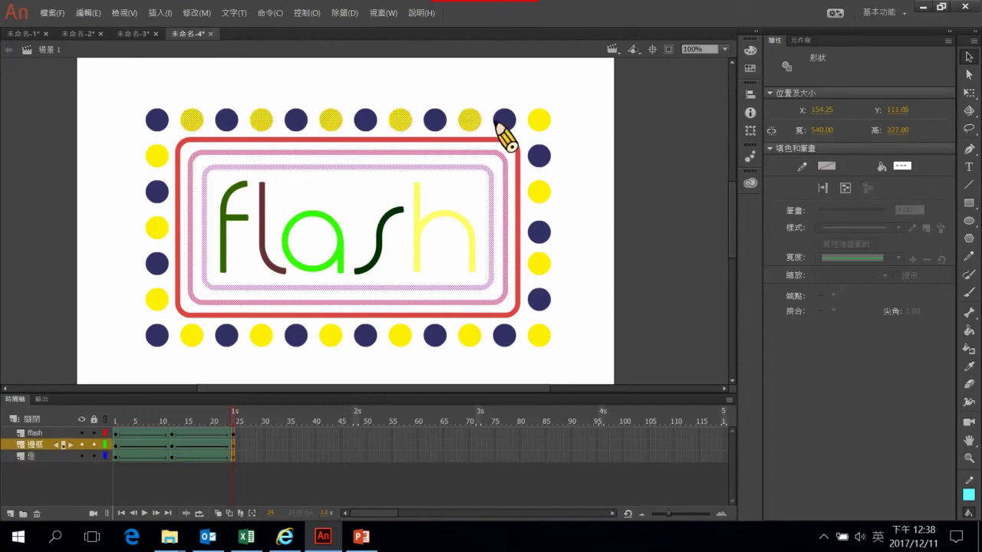
{"action": "left_click", "coordinate": [540, 122], "text": "shift"}
{"action": "left_click", "coordinate": [538, 191], "text": "shift"}
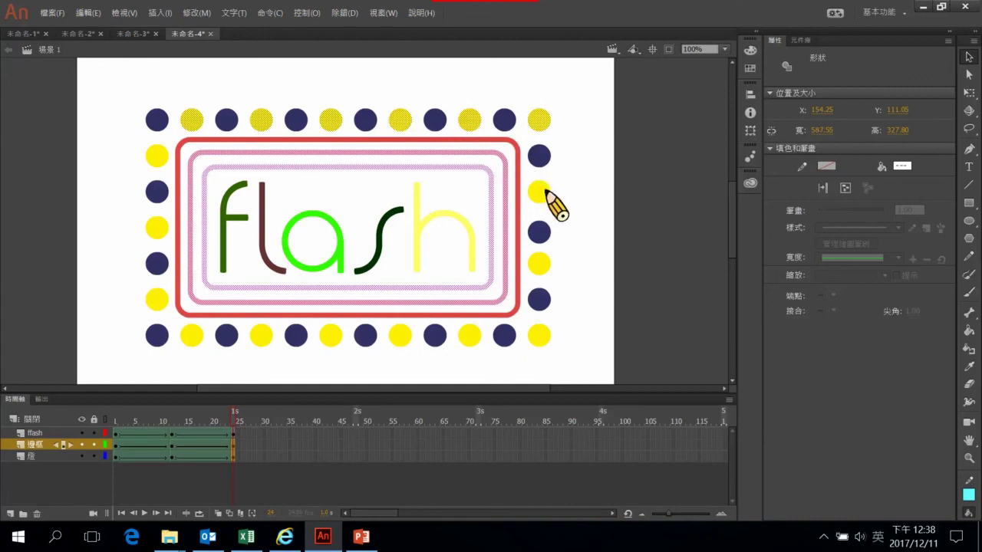
{"action": "left_click", "coordinate": [538, 269], "text": "shift"}
{"action": "left_click", "coordinate": [538, 334], "text": "shift"}
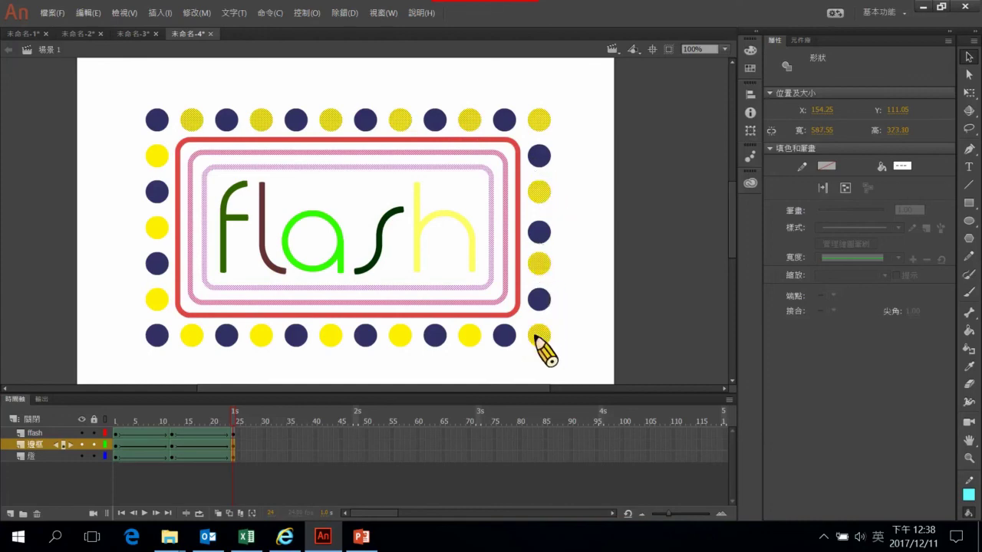
{"action": "left_click", "coordinate": [471, 337], "text": "shift"}
{"action": "left_click", "coordinate": [398, 338], "text": "shift"}
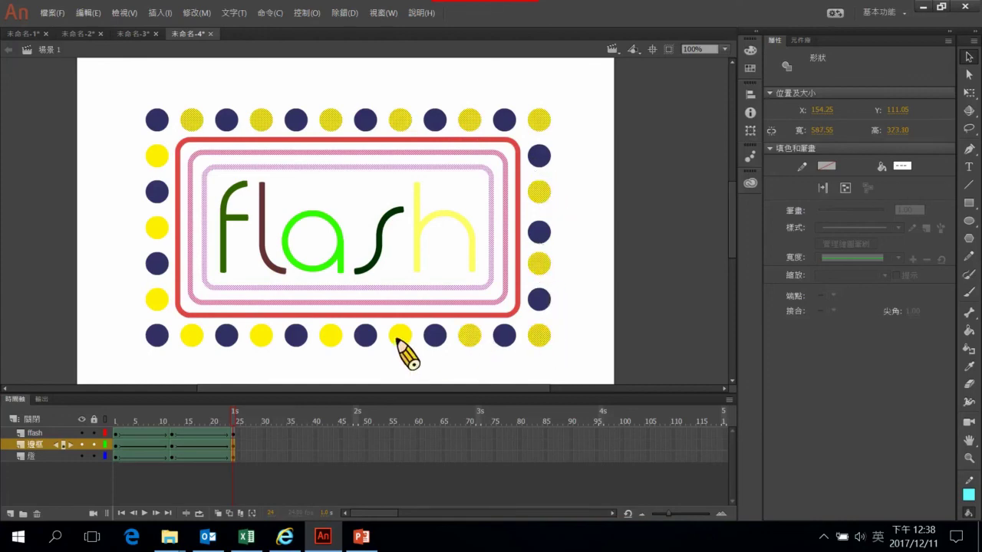
{"action": "left_click", "coordinate": [335, 342], "text": "shift"}
{"action": "left_click", "coordinate": [261, 340], "text": "shift"}
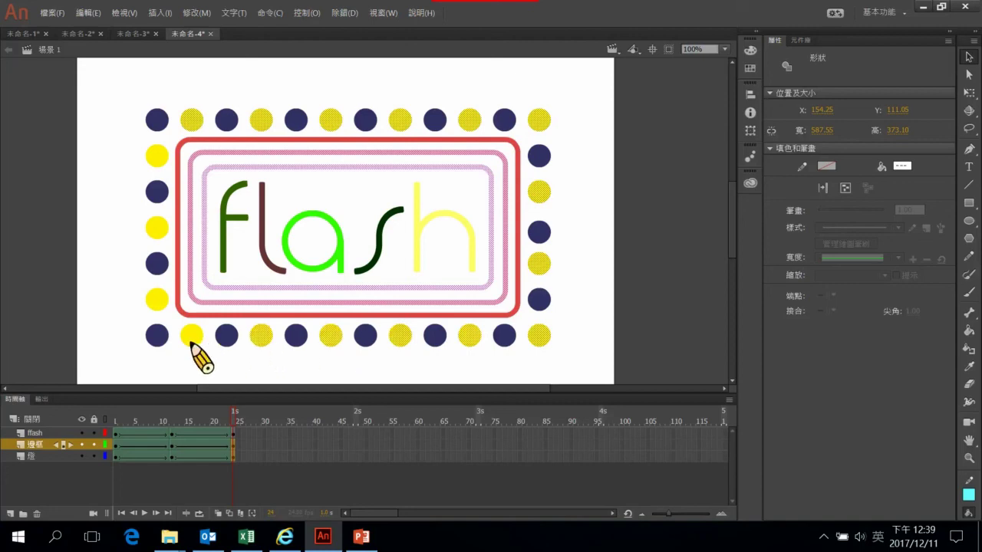
{"action": "left_click", "coordinate": [158, 302], "text": "shift"}
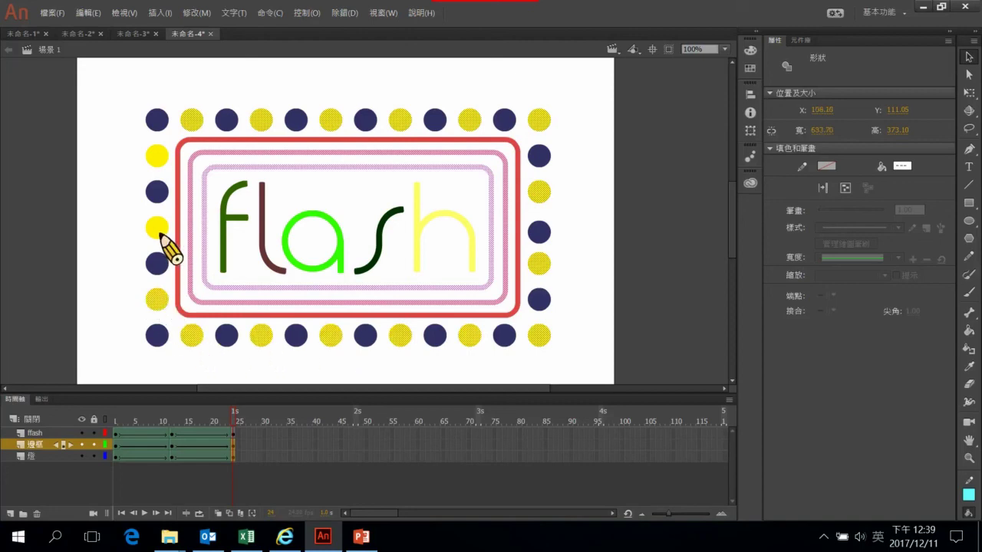
{"action": "left_click", "coordinate": [157, 230], "text": "shift"}
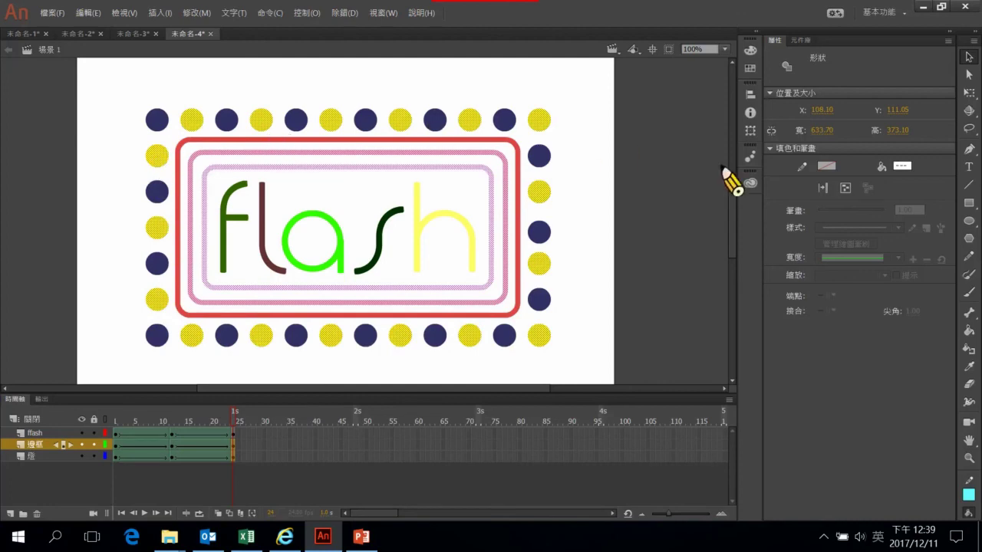
{"action": "left_click", "coordinate": [902, 166]}
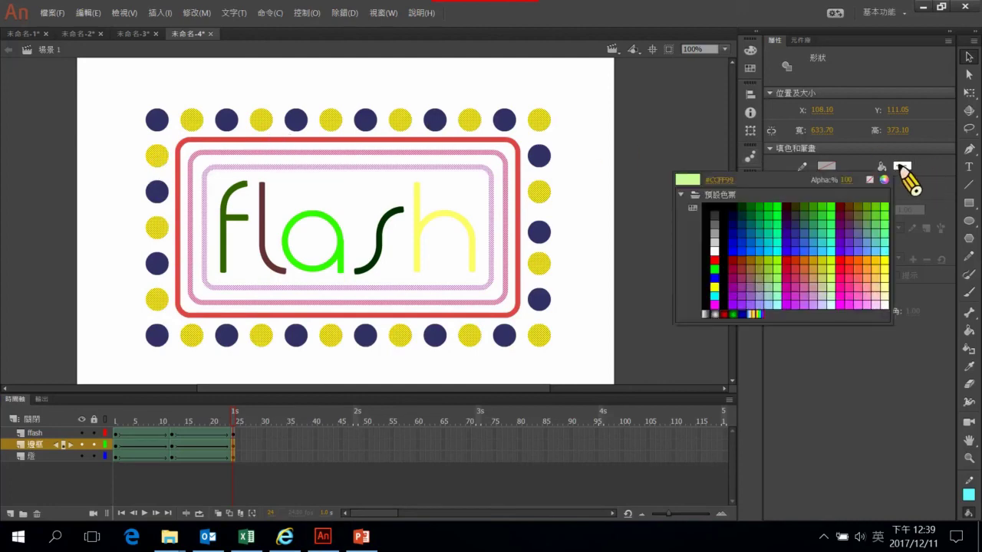
{"action": "left_click", "coordinate": [516, 503]}
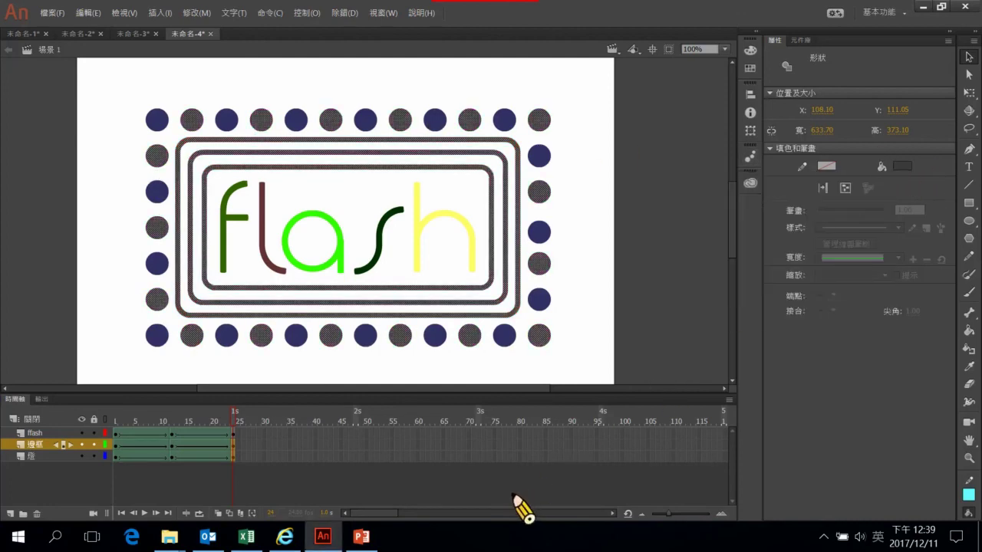
{"action": "left_click", "coordinate": [361, 484]}
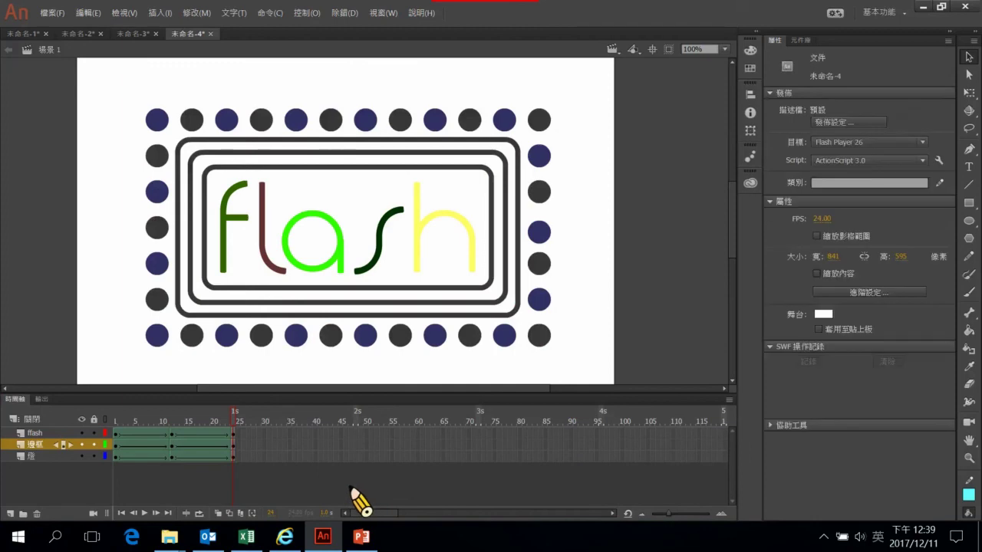
Step: Check the sign's in-between colours on the 燈 layer at frame 23, just before the last keyframe
{"action": "left_click", "coordinate": [238, 456]}
{"action": "left_click", "coordinate": [232, 456]}
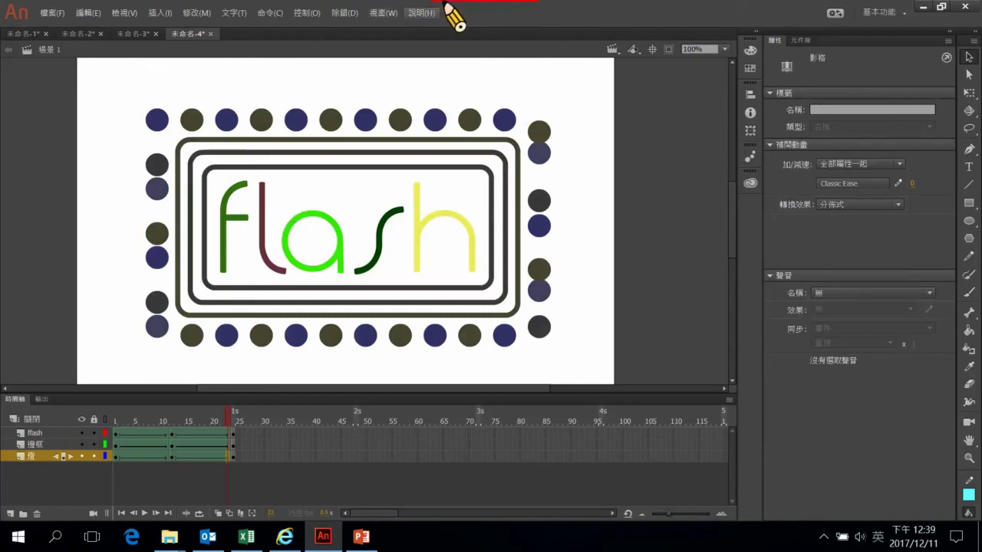
{"action": "mouse_move", "coordinate": [451, 23]}
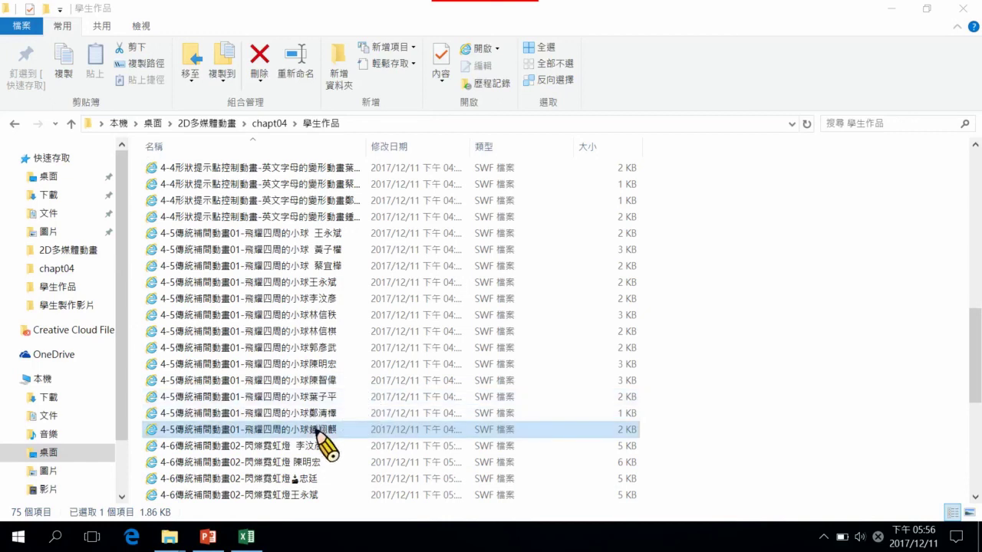
Step: From File Explorer, play the first student's 4-6傳統補間動畫02-閃爍霓虹燈 SWF in Internet Explorer, dismiss the password manager offer and close the animation
{"action": "double_click", "coordinate": [283, 450]}
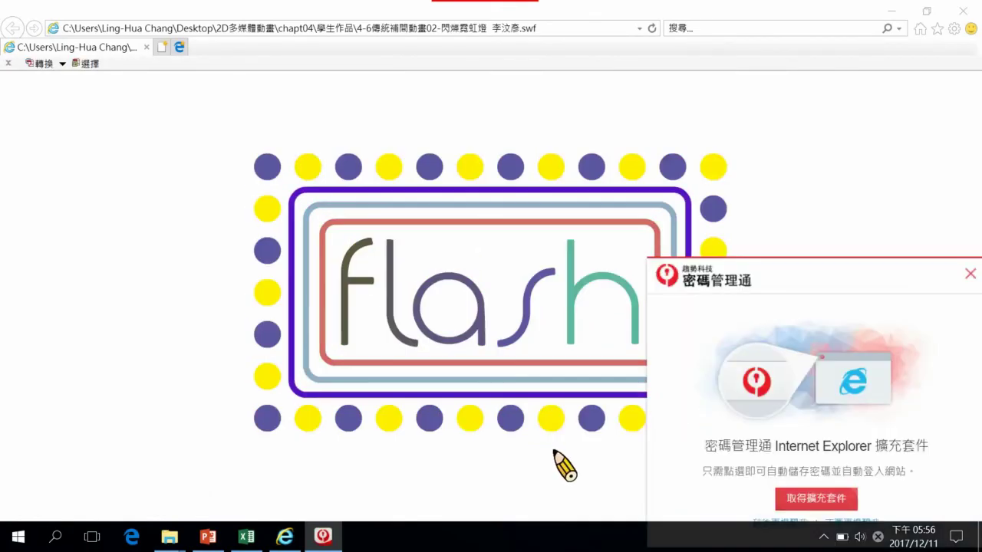
{"action": "left_click", "coordinate": [970, 274]}
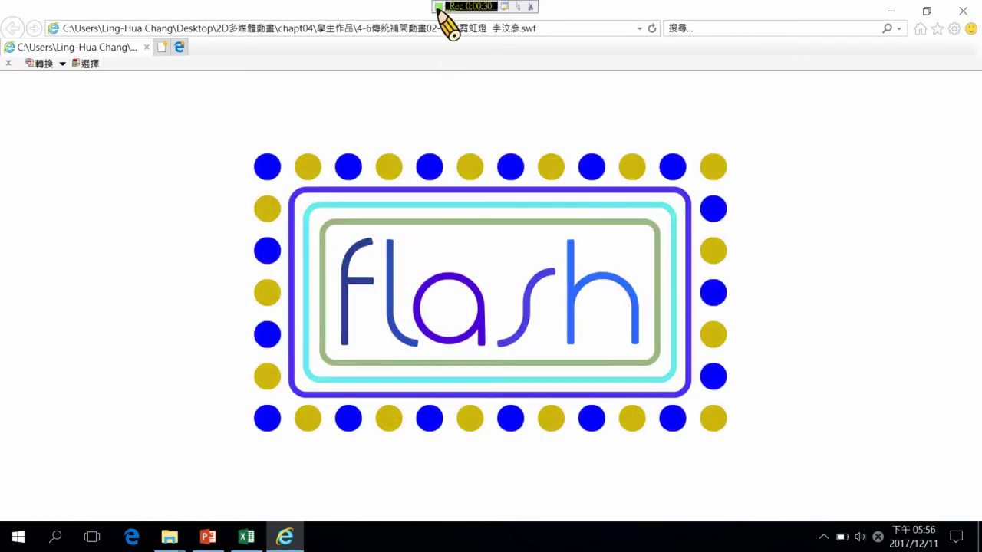
{"action": "left_click", "coordinate": [437, 8]}
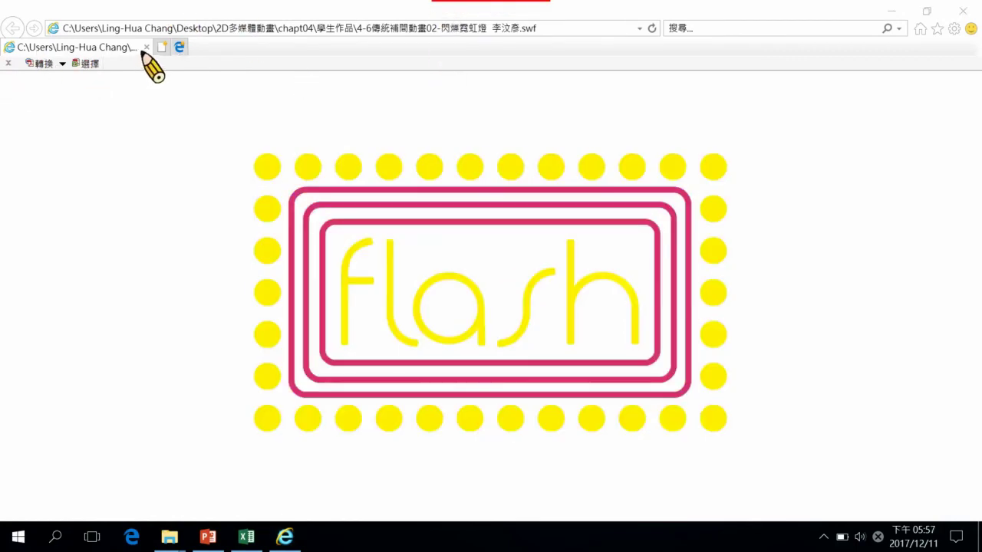
{"action": "key", "text": "alt+F4"}
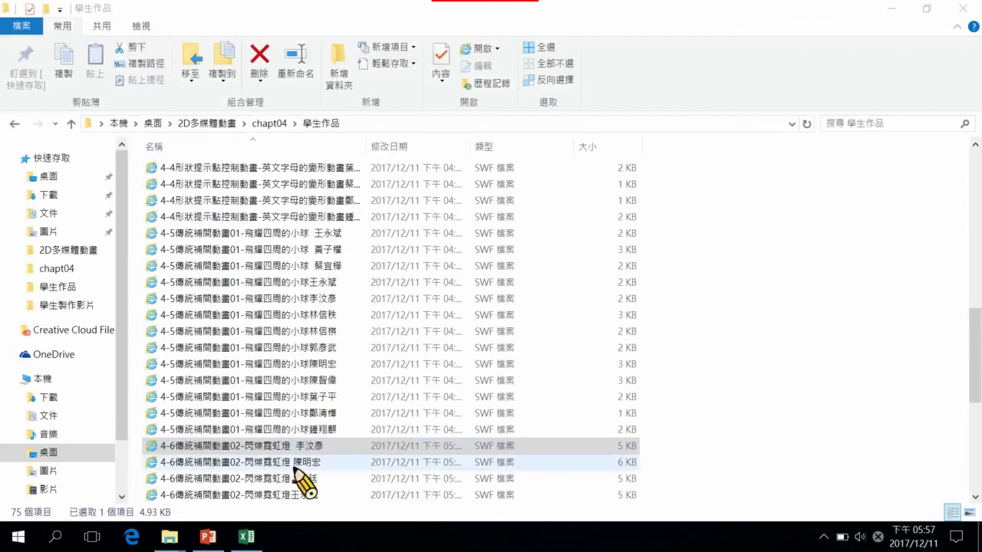
Step: Play the second and third students' 閃爍霓虹燈 animations, closing each one and dismissing the pop-ups
{"action": "double_click", "coordinate": [295, 468]}
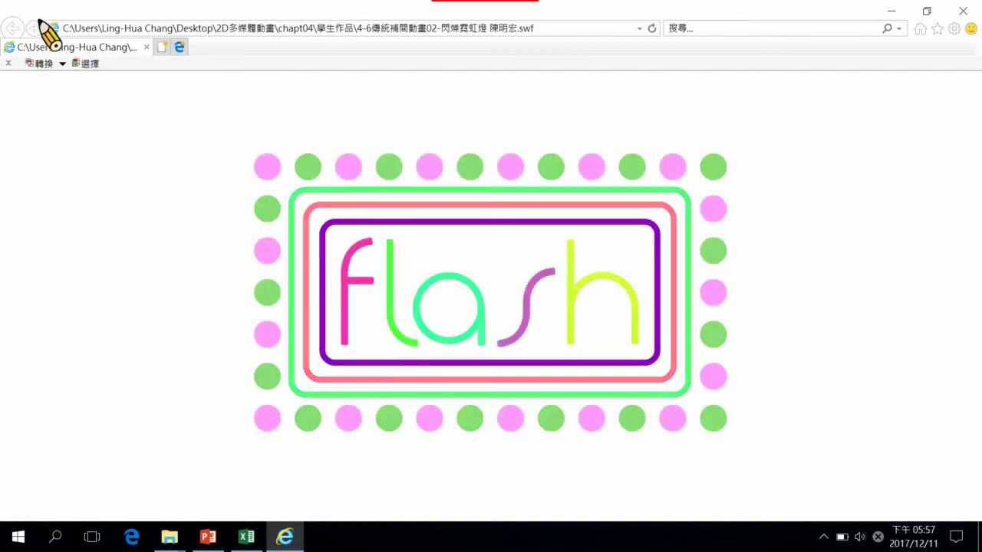
{"action": "left_click", "coordinate": [147, 47]}
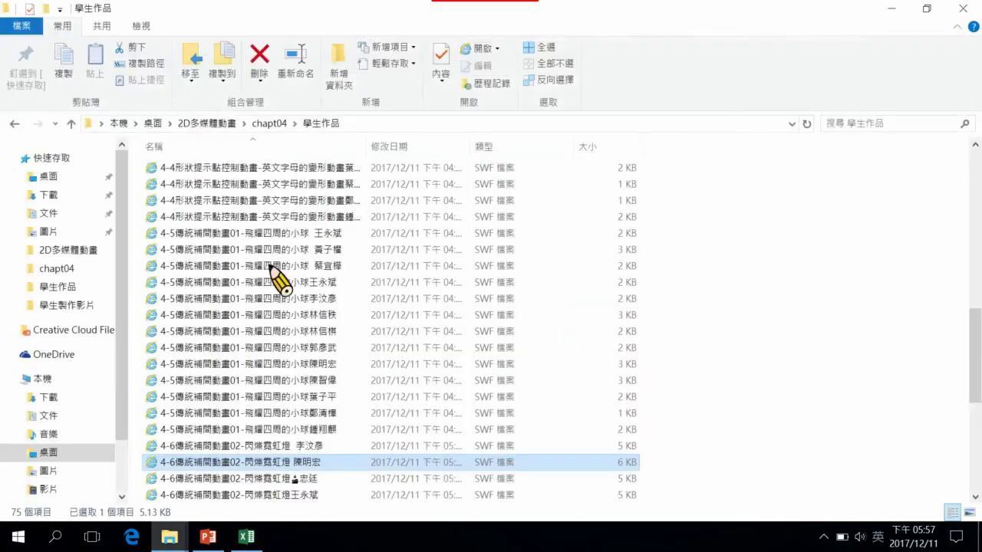
{"action": "double_click", "coordinate": [254, 478]}
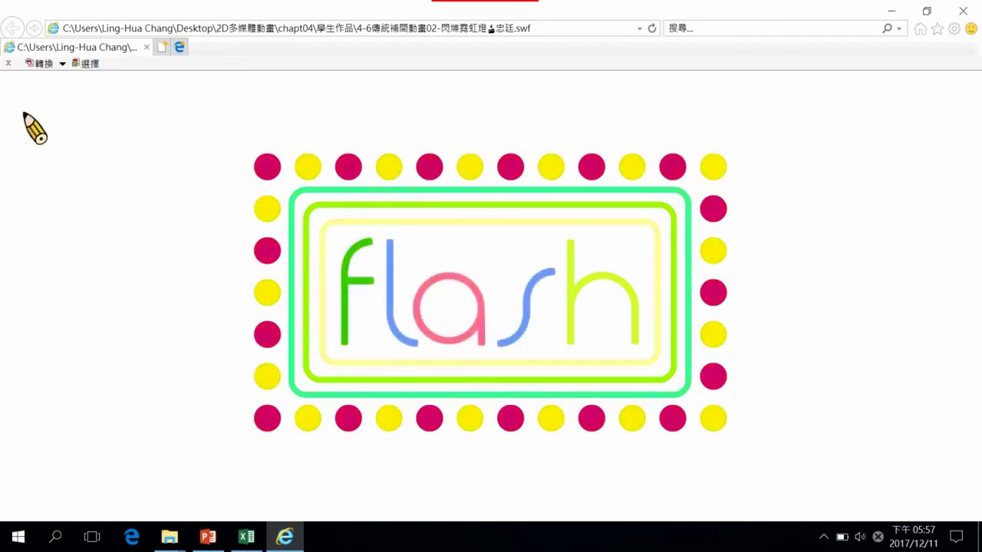
{"action": "left_click", "coordinate": [146, 48]}
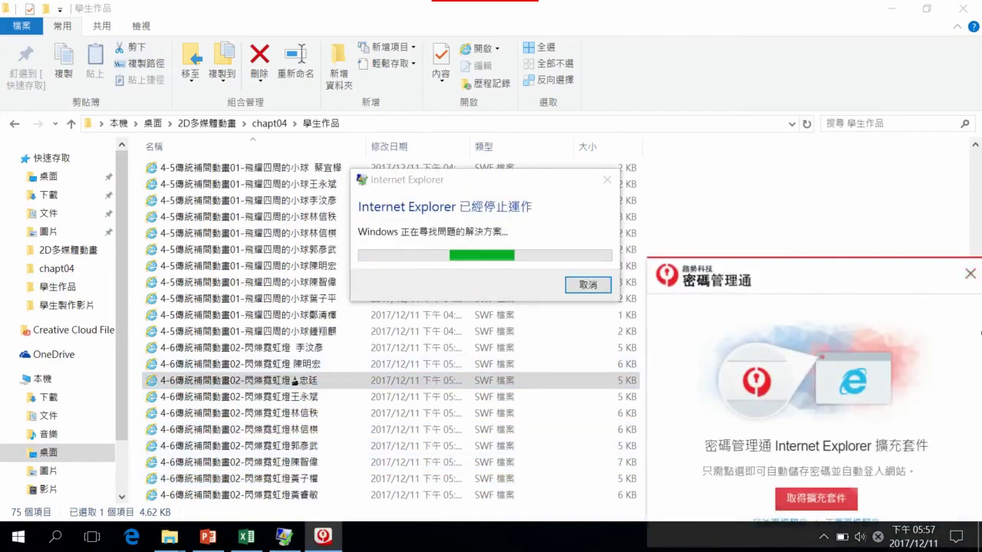
{"action": "left_click", "coordinate": [971, 274]}
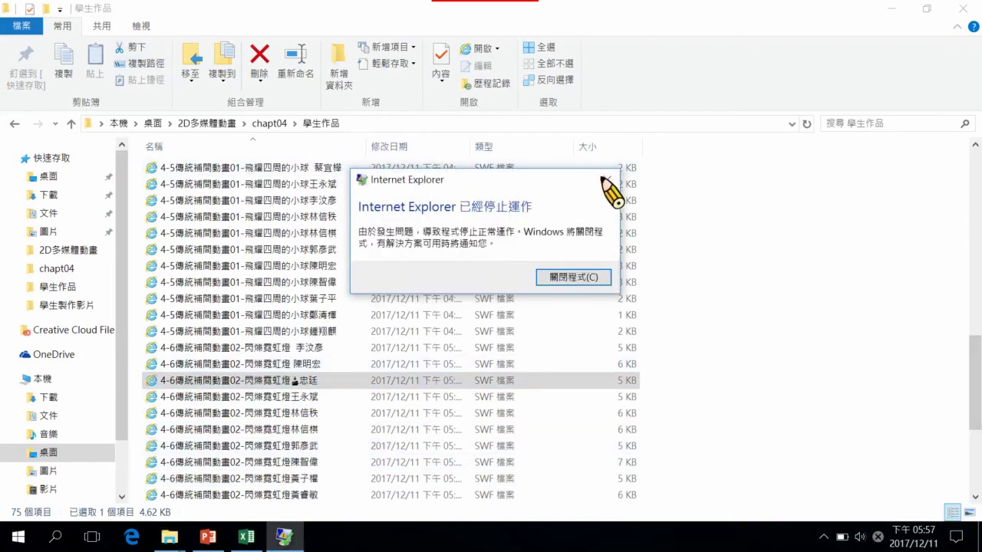
{"action": "left_click", "coordinate": [606, 181]}
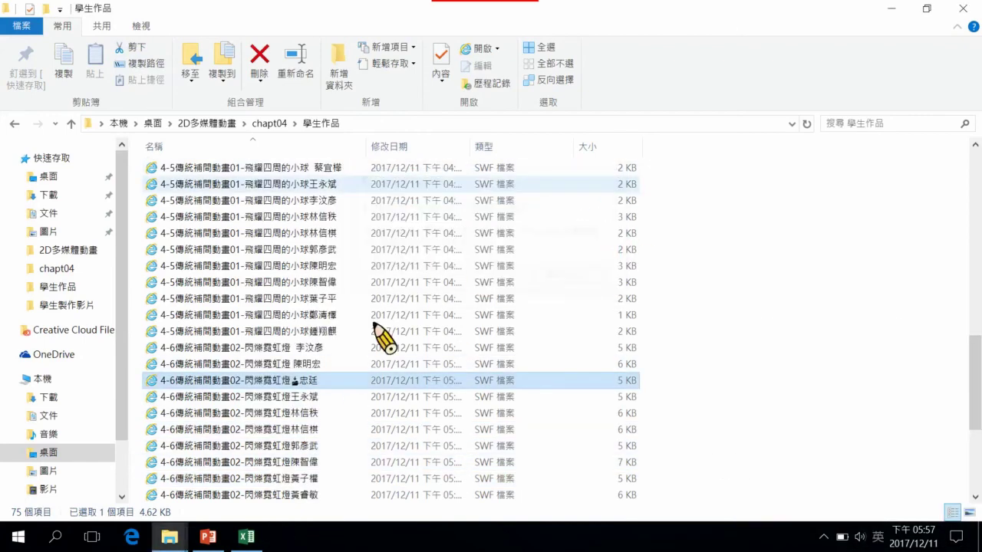
Step: Play the fourth and fifth students' 閃爍霓虹燈 animations one after the other, closing each one
{"action": "double_click", "coordinate": [305, 397]}
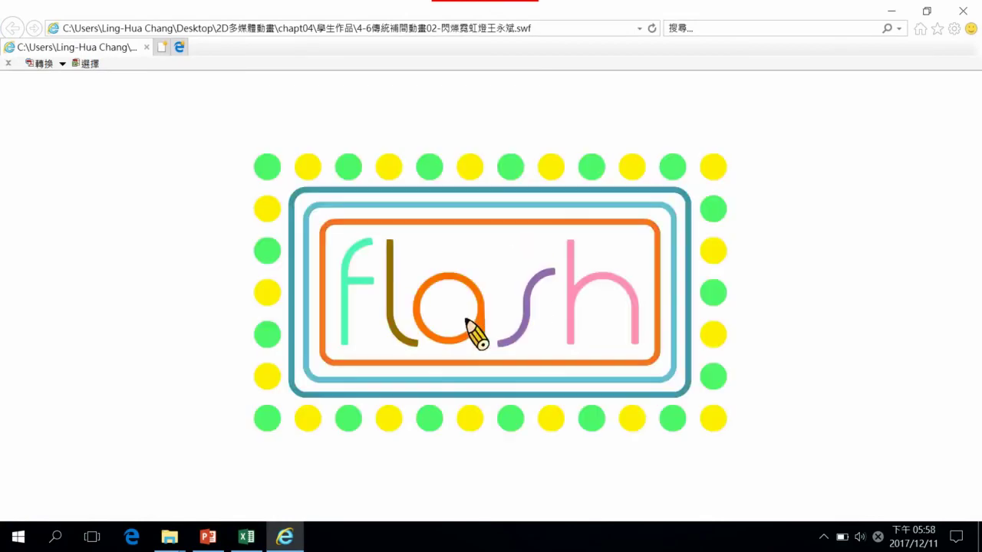
{"action": "left_click", "coordinate": [146, 47]}
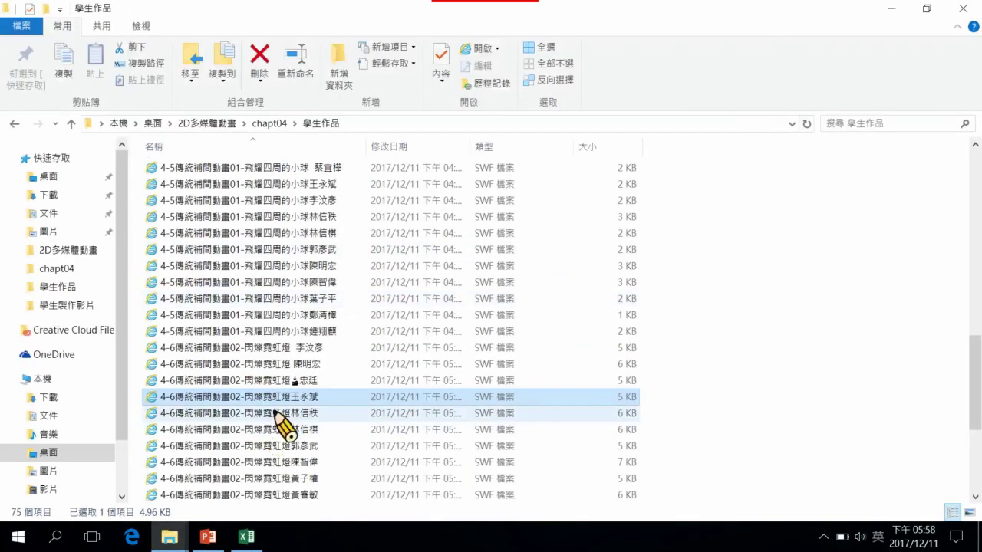
{"action": "double_click", "coordinate": [274, 413]}
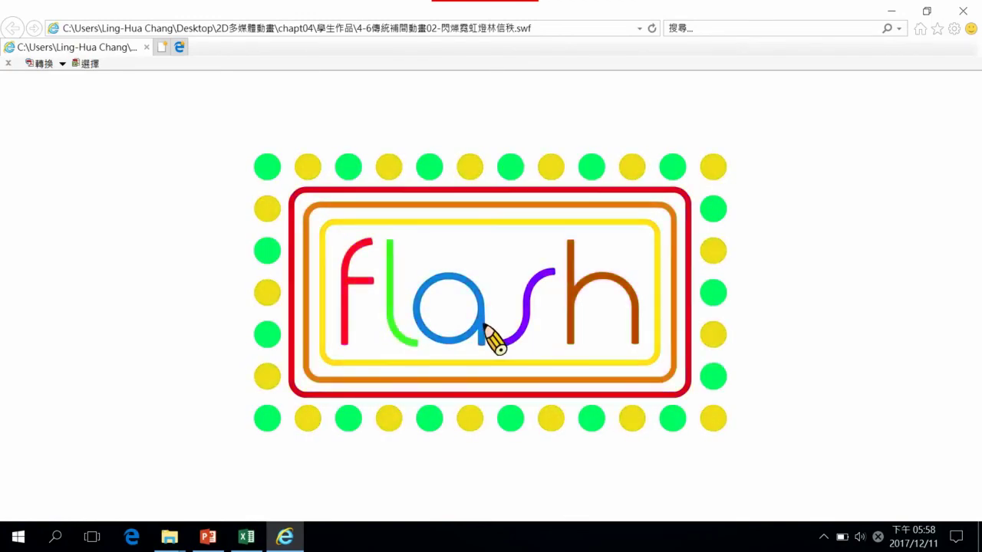
{"action": "left_click", "coordinate": [148, 47]}
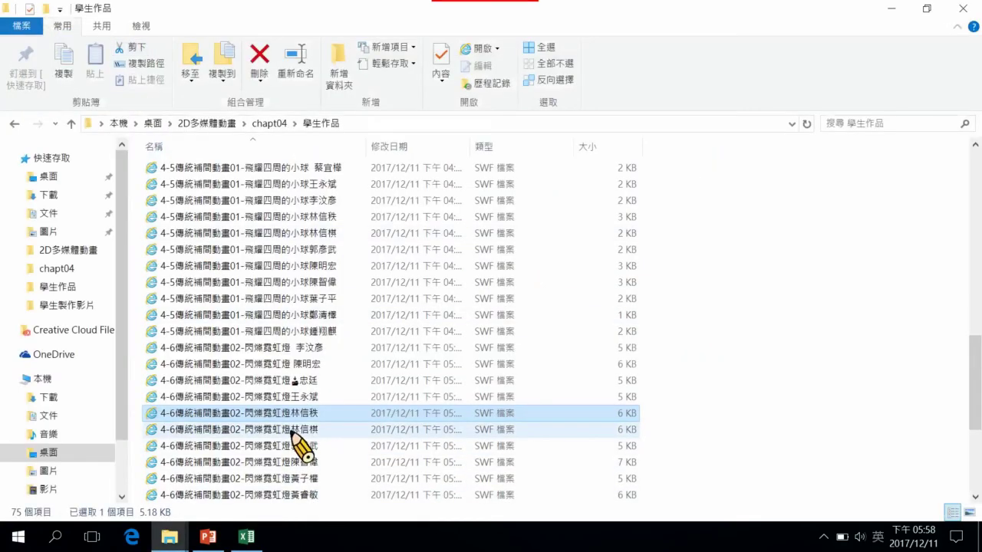
Step: Play the sixth and seventh students' 閃爍霓虹燈 animations, dismissing the password manager offer and closing each one
{"action": "left_click", "coordinate": [293, 432]}
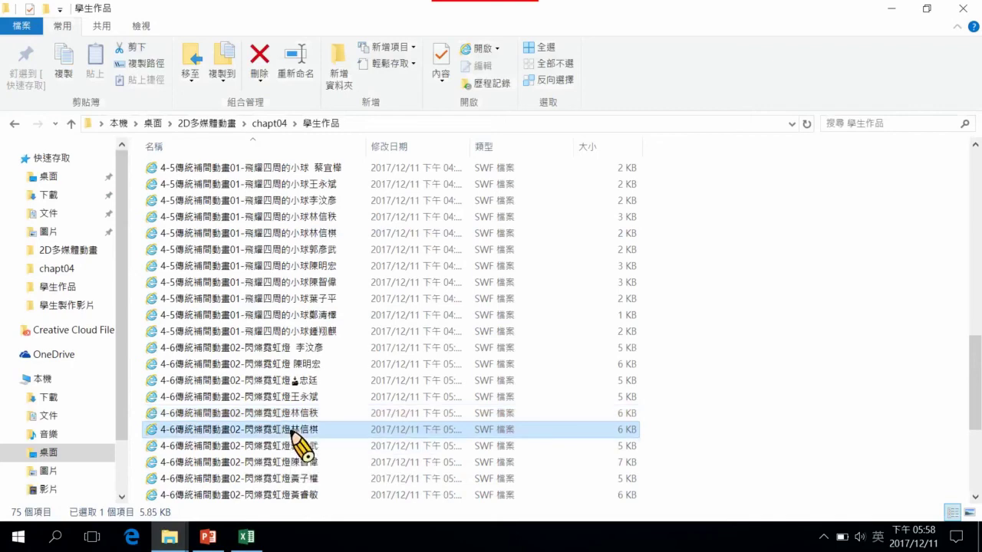
{"action": "double_click", "coordinate": [293, 432]}
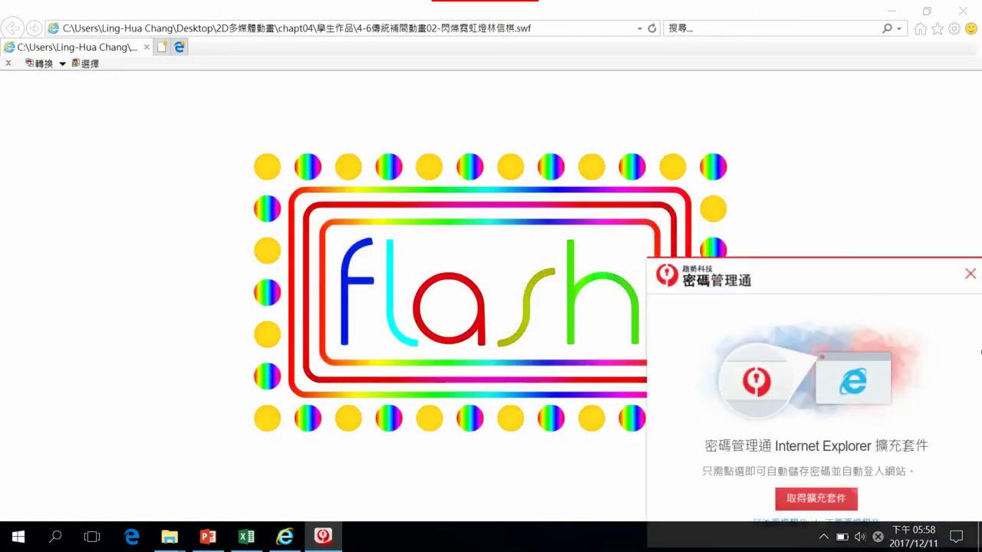
{"action": "left_click", "coordinate": [970, 274]}
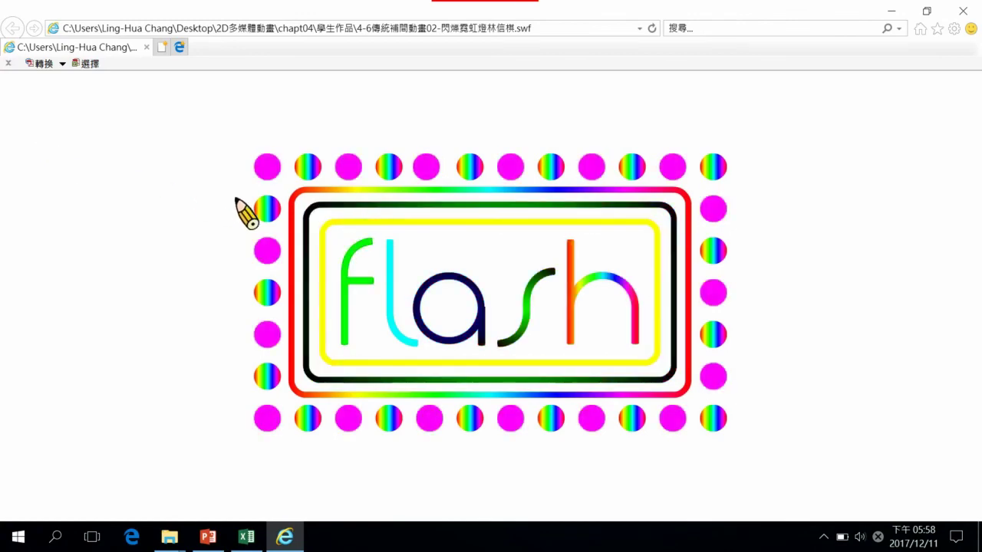
{"action": "left_click", "coordinate": [146, 47]}
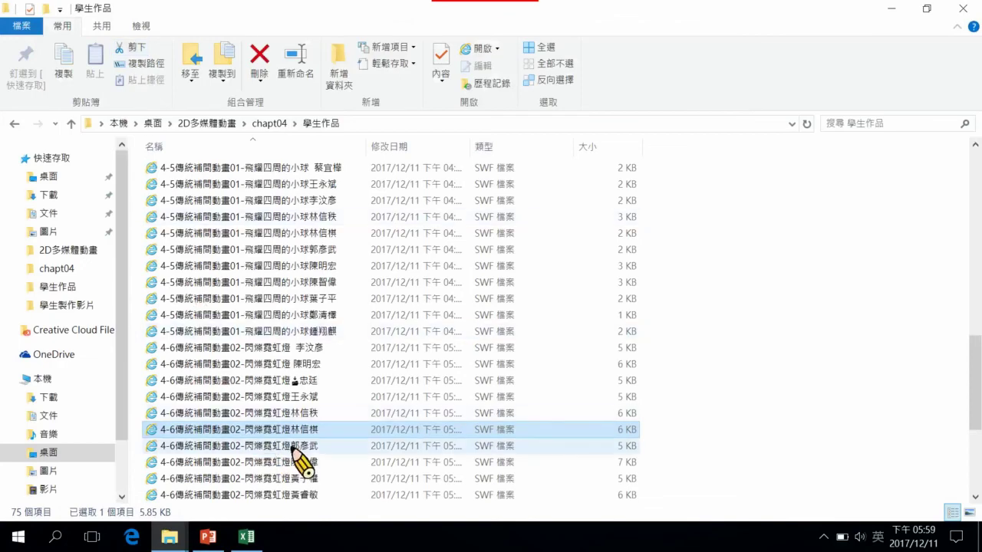
{"action": "left_click", "coordinate": [293, 447]}
{"action": "double_click", "coordinate": [293, 448]}
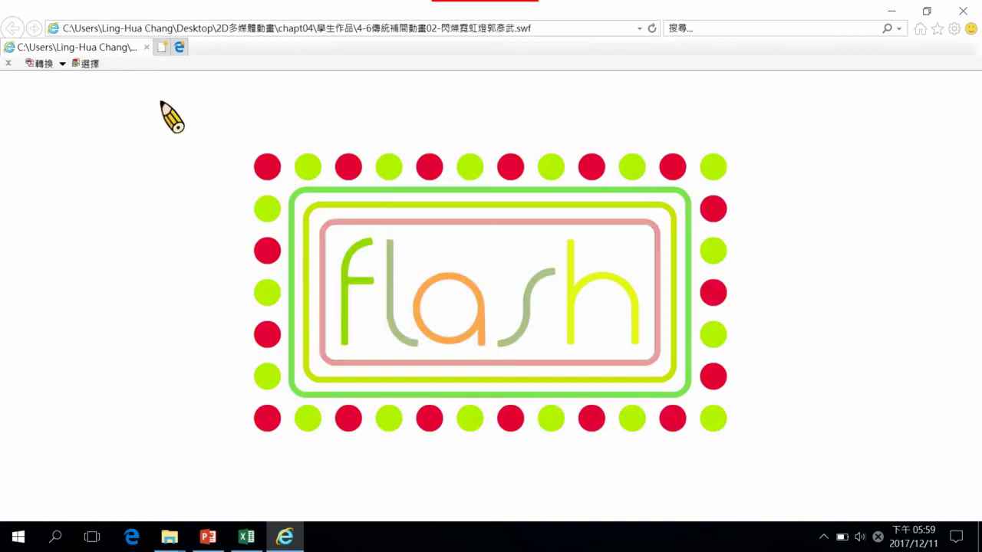
{"action": "left_click", "coordinate": [148, 48]}
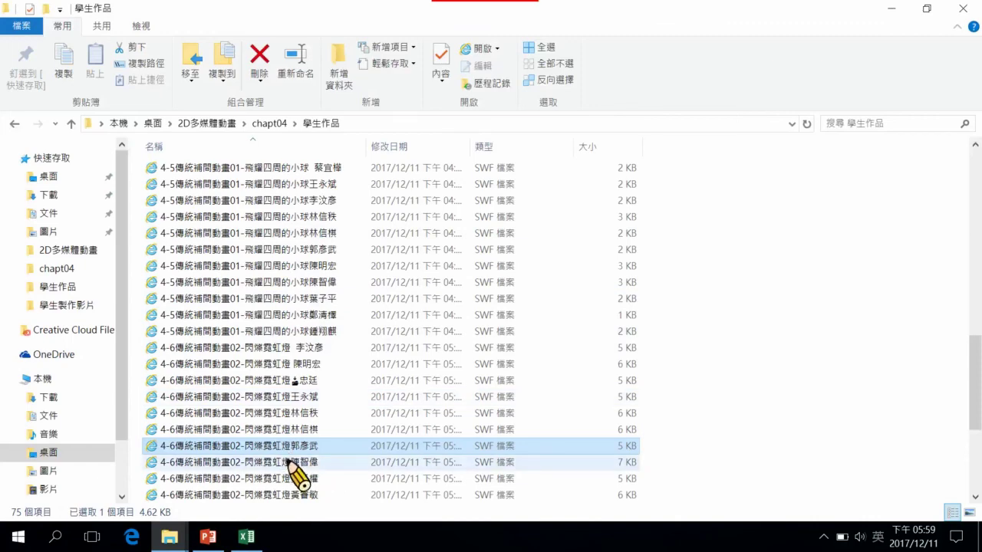
Step: Play the eighth and ninth students' 閃爍霓虹燈 animations, closing each one and dismissing the password manager offer
{"action": "double_click", "coordinate": [288, 462]}
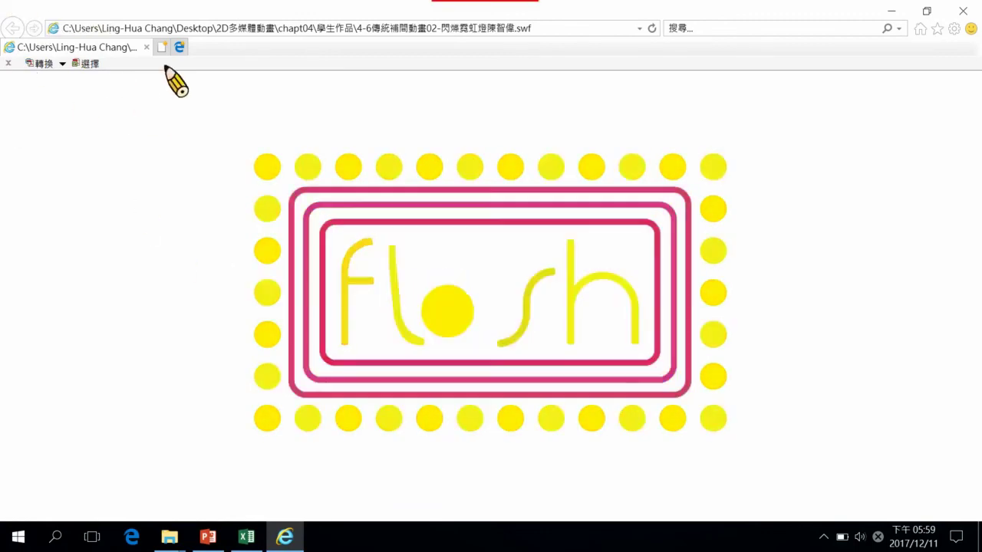
{"action": "left_click", "coordinate": [147, 47]}
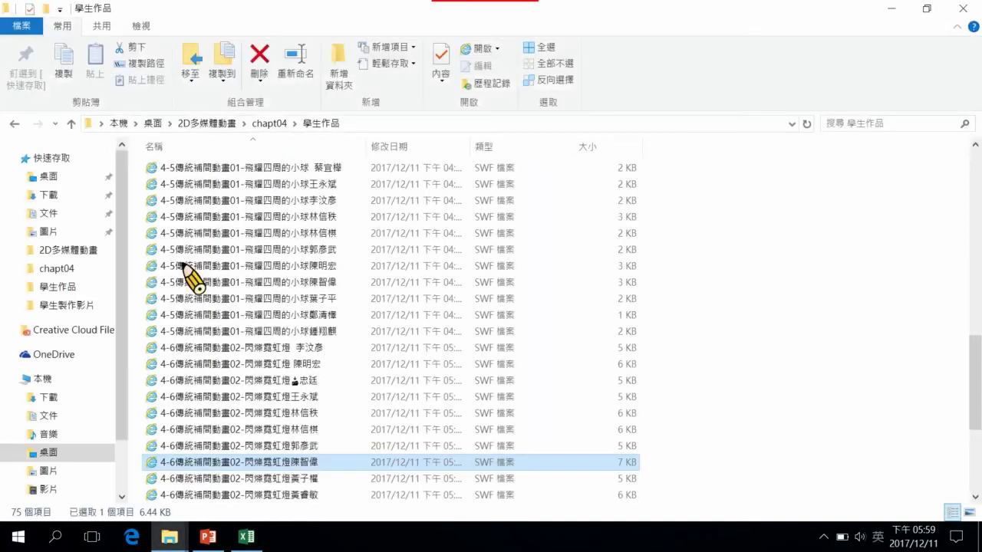
{"action": "left_click", "coordinate": [276, 479]}
{"action": "double_click", "coordinate": [277, 479]}
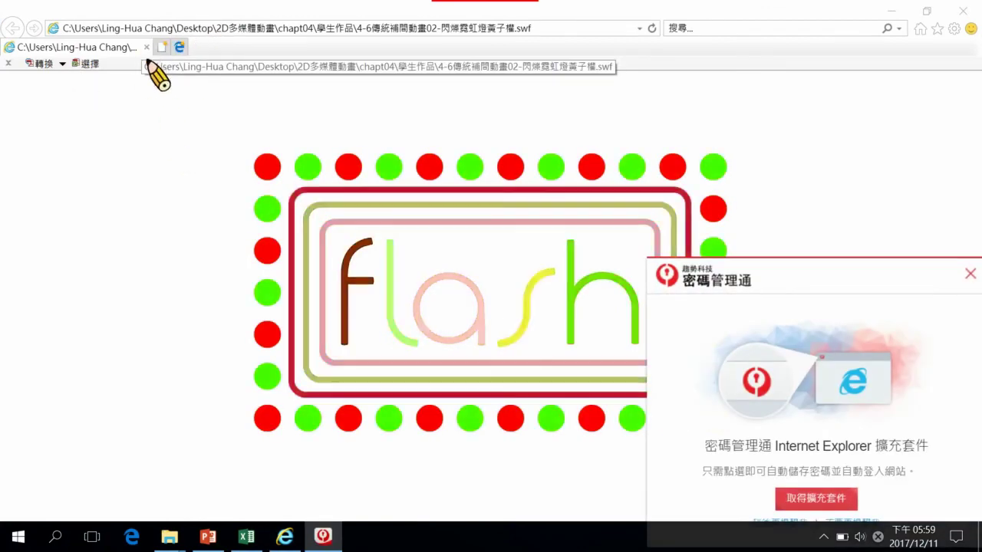
{"action": "left_click", "coordinate": [969, 274]}
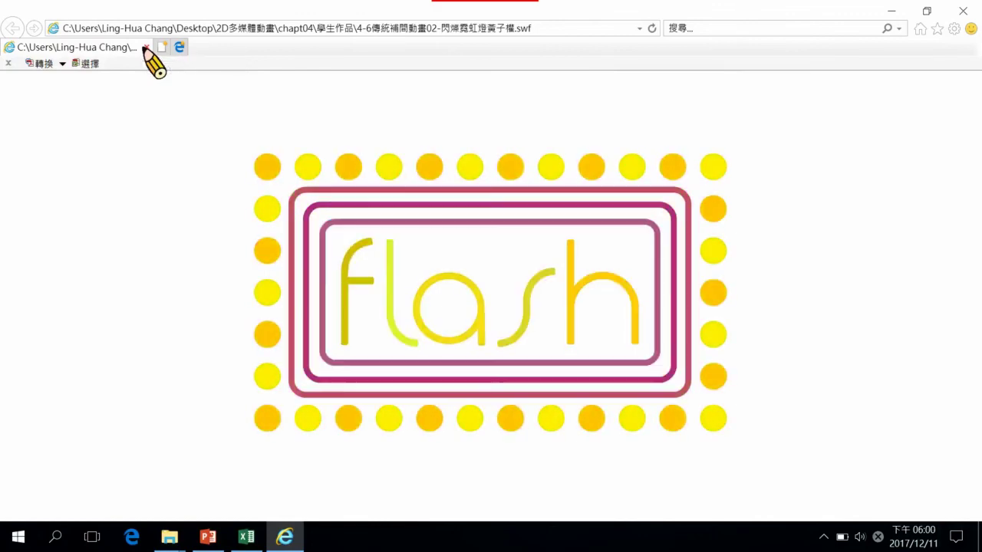
{"action": "left_click", "coordinate": [145, 47]}
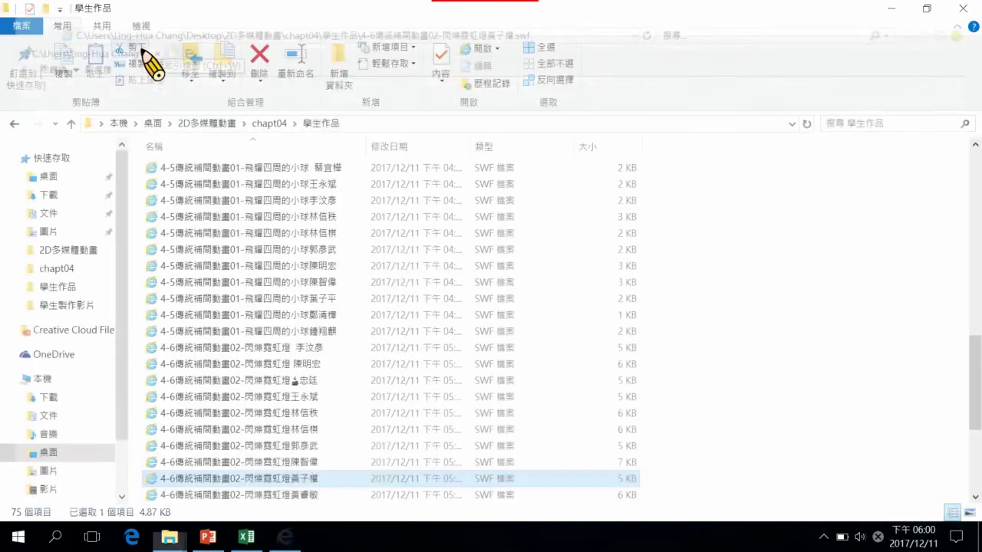
Step: Play the tenth and eleventh students' 閃爍霓虹燈 animations one after the other, dismissing the password manager offer and closing each one
{"action": "scroll", "coordinate": [291, 465], "scroll_direction": "down", "scroll_amount": 2}
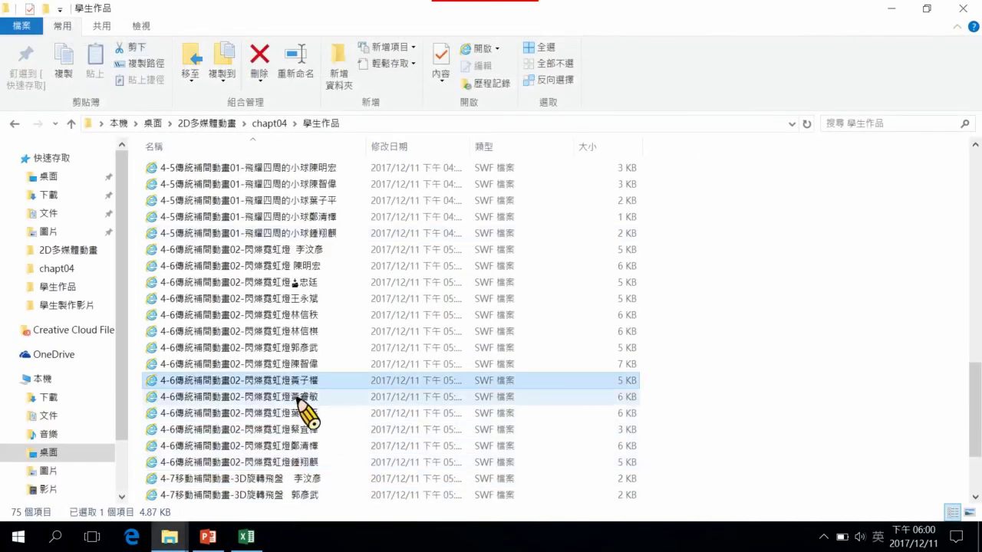
{"action": "double_click", "coordinate": [300, 398]}
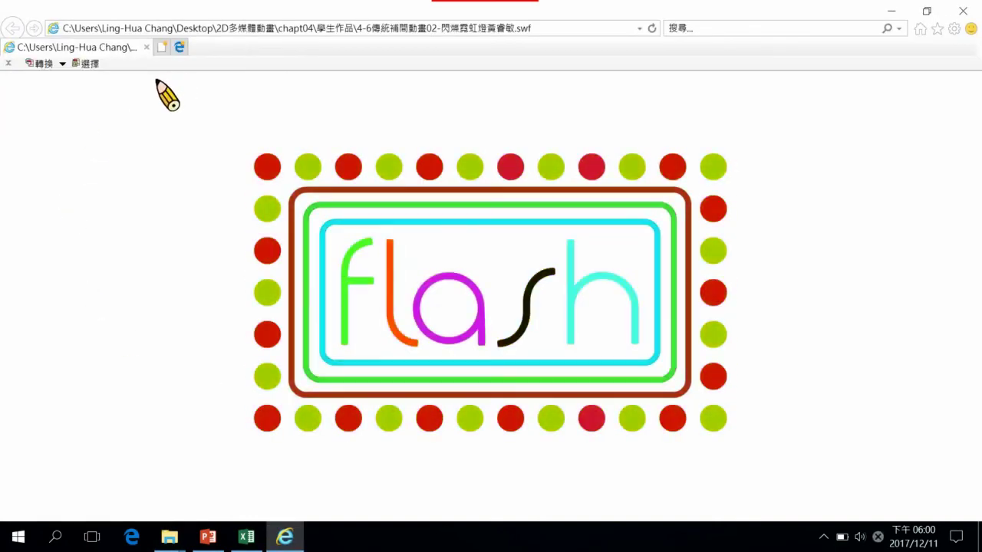
{"action": "left_click", "coordinate": [146, 47]}
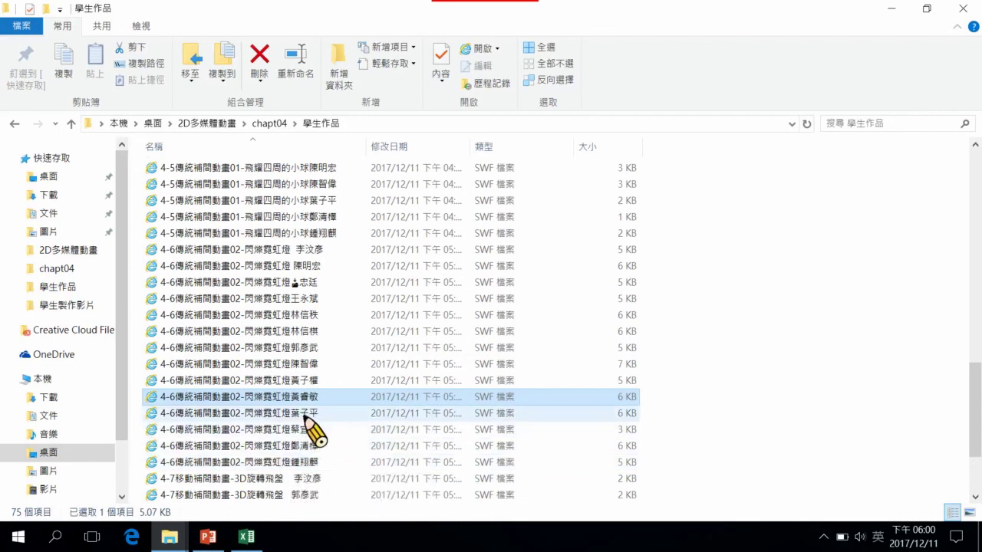
{"action": "double_click", "coordinate": [306, 415]}
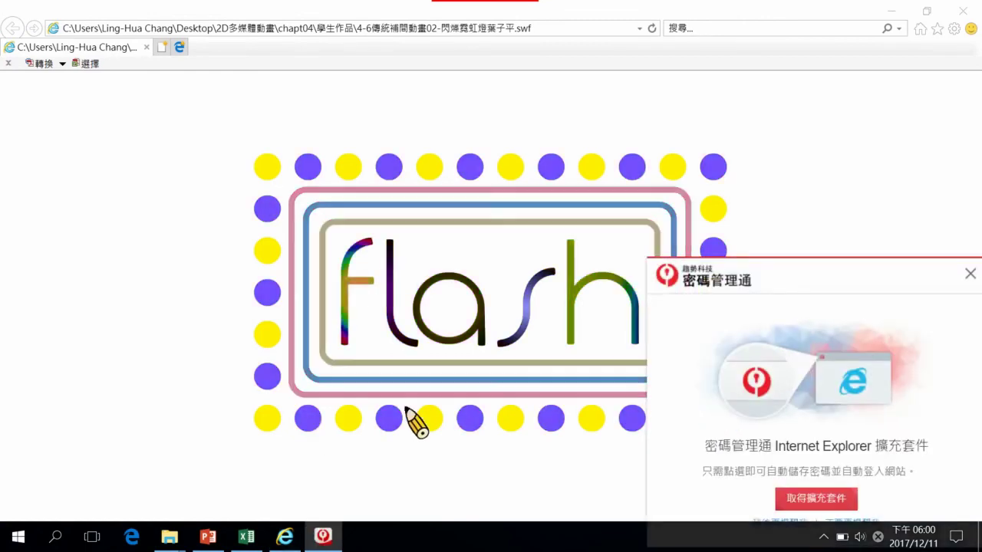
{"action": "left_click", "coordinate": [970, 274]}
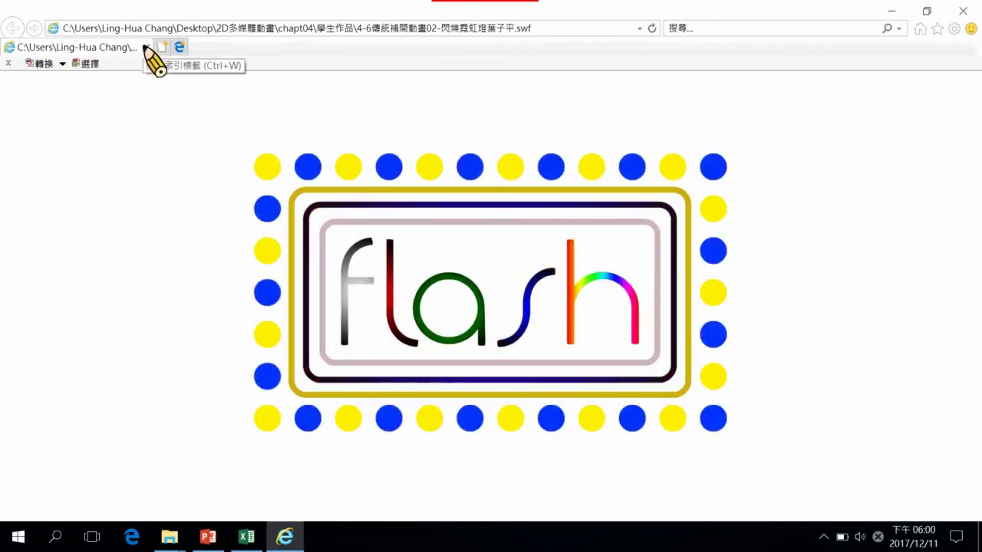
{"action": "left_click", "coordinate": [146, 47]}
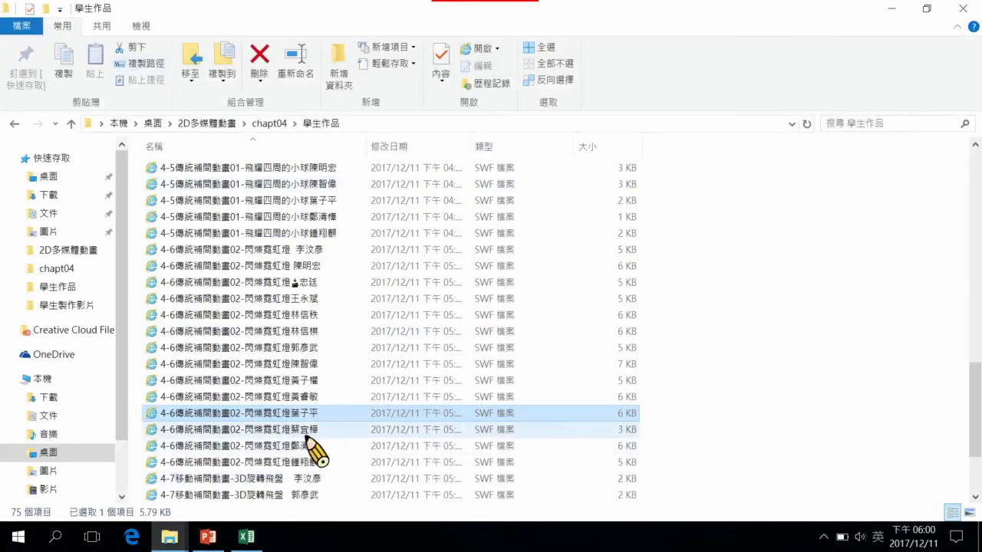
Step: Play the last three students' 閃爍霓虹燈 animations in the folder, closing each one after viewing
{"action": "left_click", "coordinate": [294, 434]}
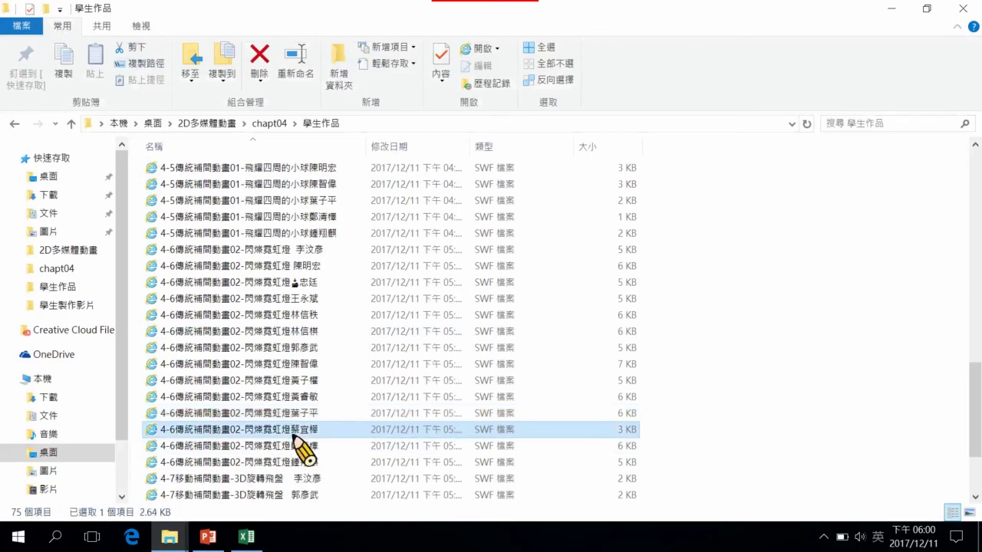
{"action": "double_click", "coordinate": [294, 434]}
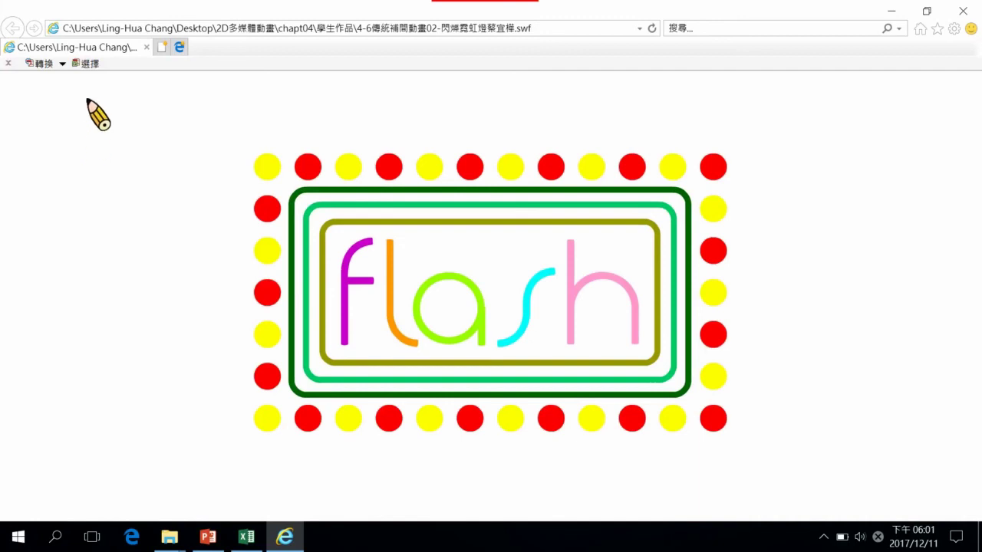
{"action": "left_click", "coordinate": [148, 48]}
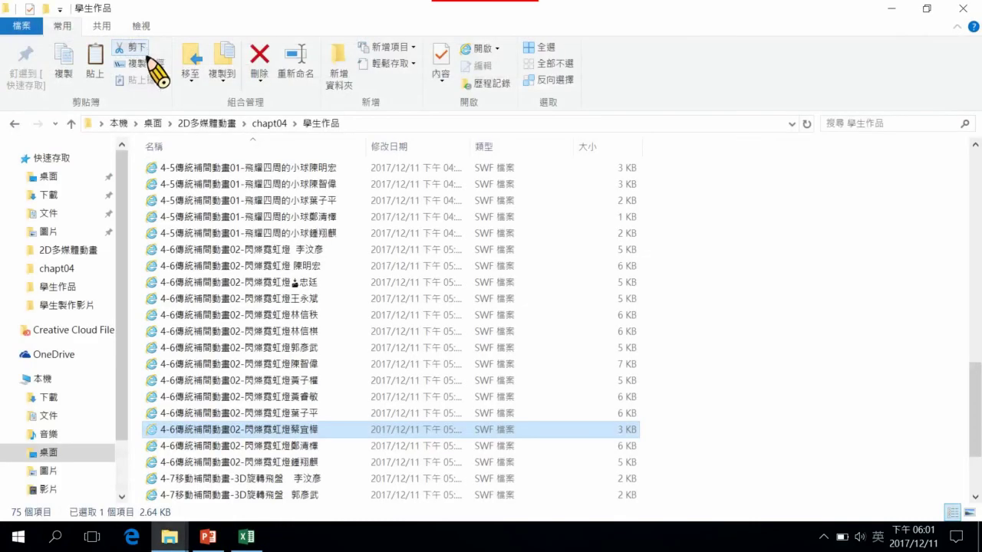
{"action": "double_click", "coordinate": [292, 461]}
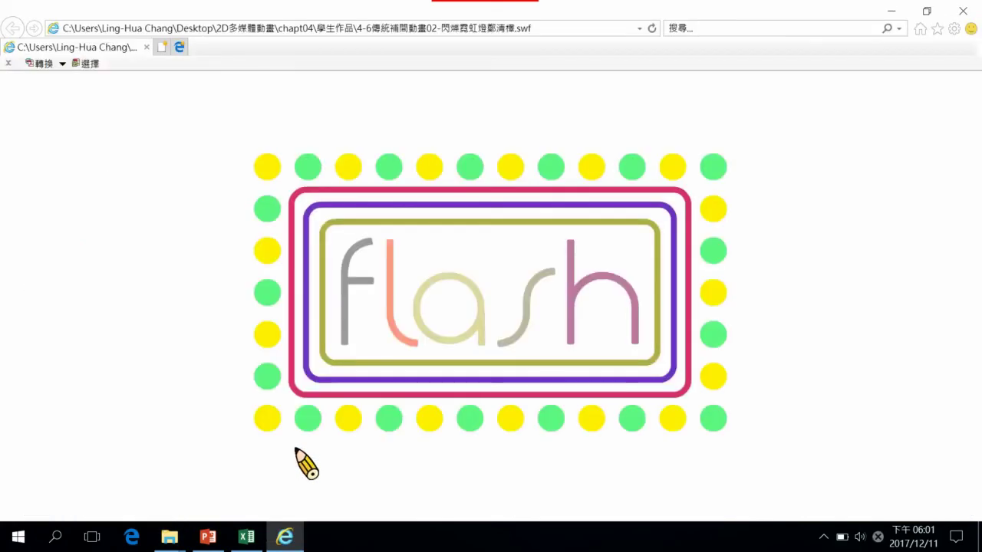
{"action": "left_click", "coordinate": [147, 48]}
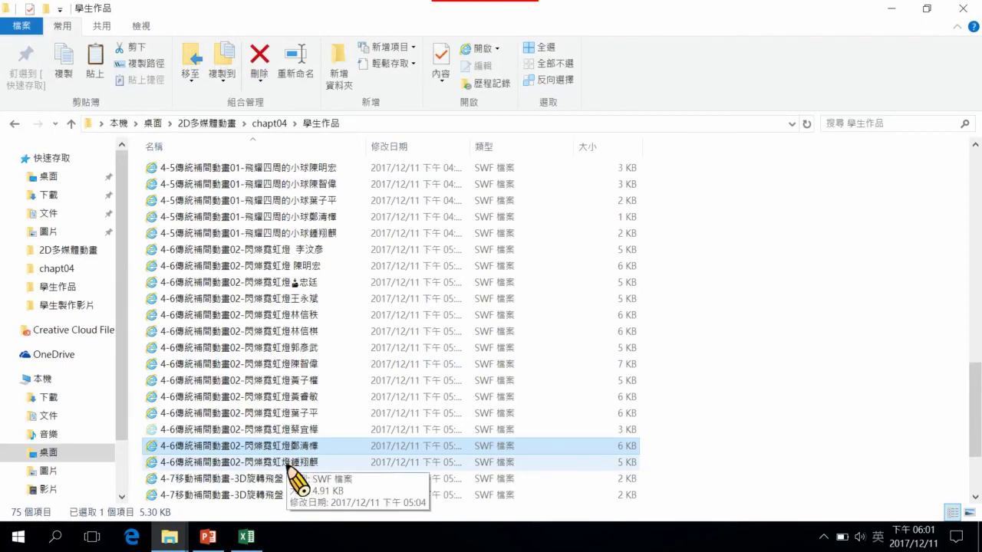
{"action": "double_click", "coordinate": [290, 462]}
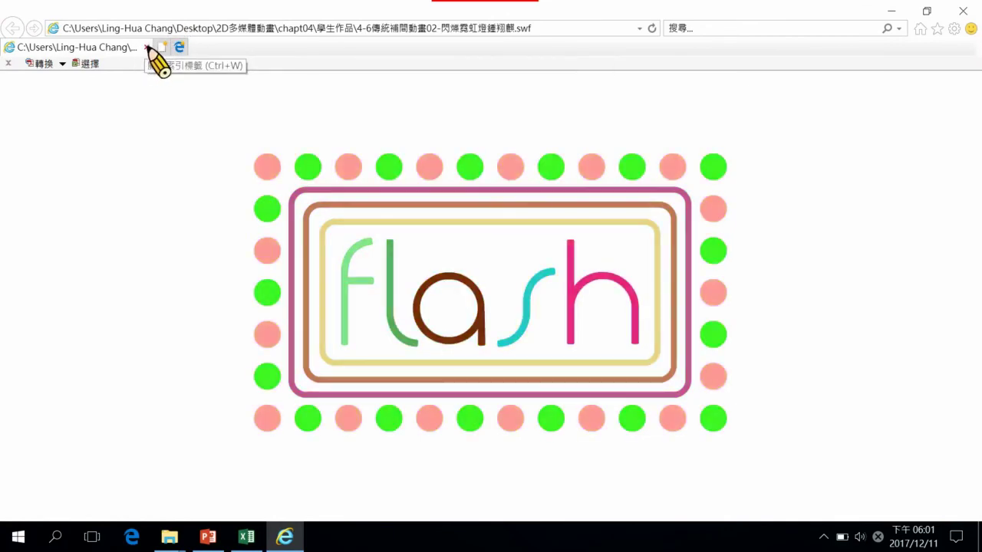
{"action": "left_click", "coordinate": [148, 48]}
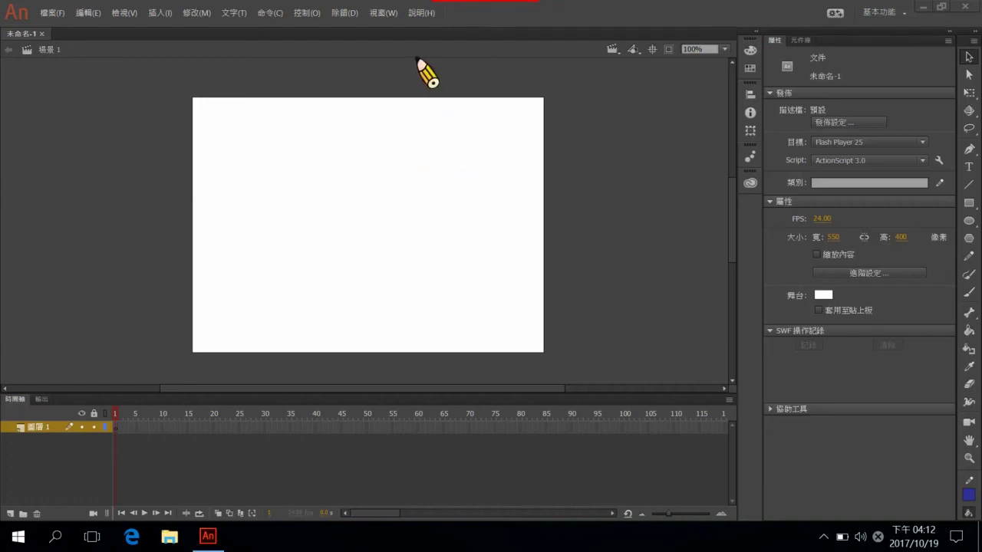
Step: In Adobe Animate, import 4-7 飛盤.ai from the ch4 folder to the stage, converting its layers to Animate layers
{"action": "left_click", "coordinate": [49, 18]}
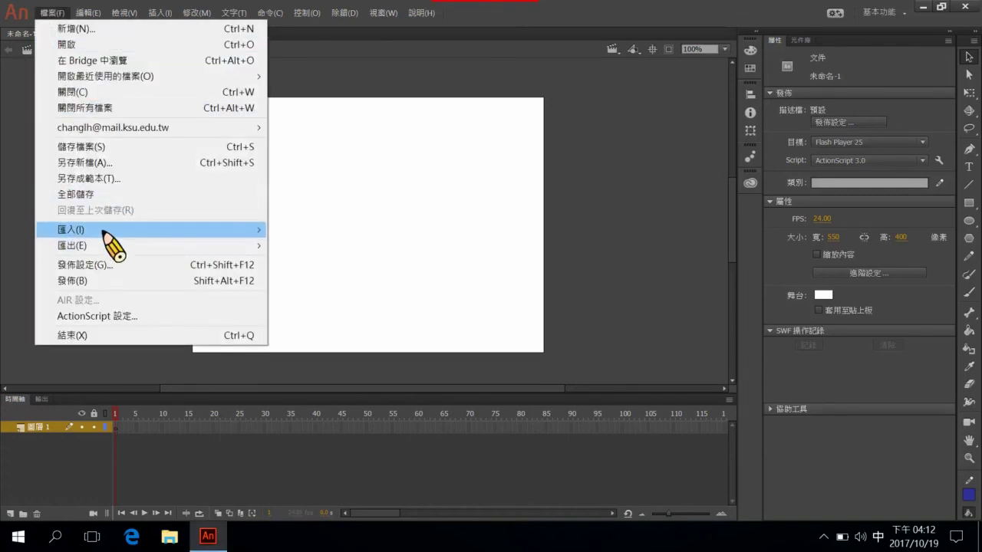
{"action": "mouse_move", "coordinate": [105, 232]}
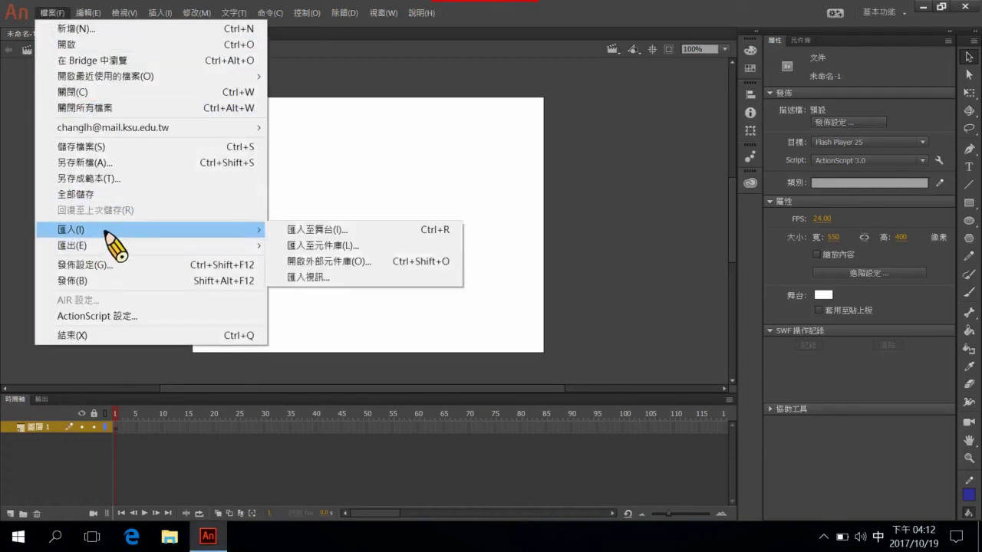
{"action": "left_click", "coordinate": [316, 243]}
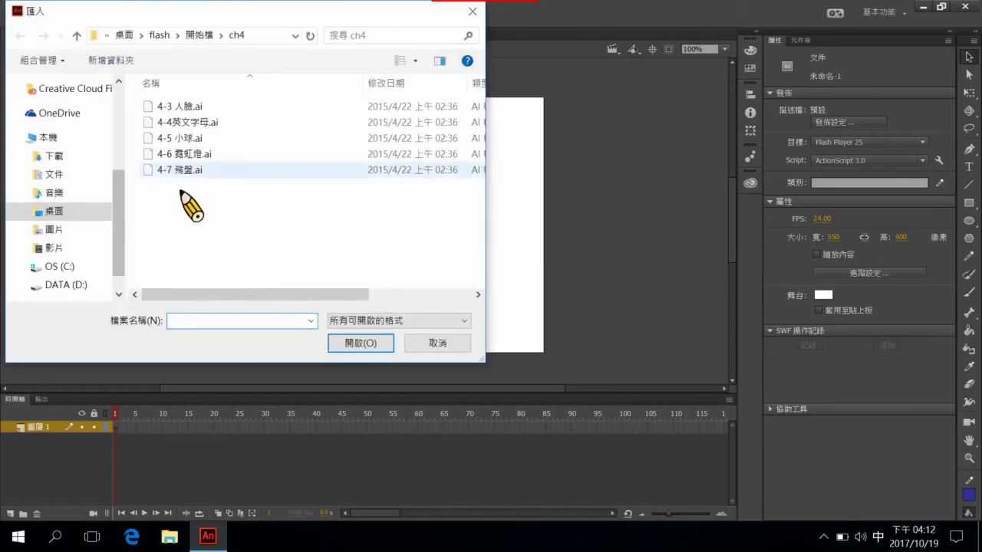
{"action": "left_click", "coordinate": [191, 177]}
{"action": "left_click", "coordinate": [366, 345]}
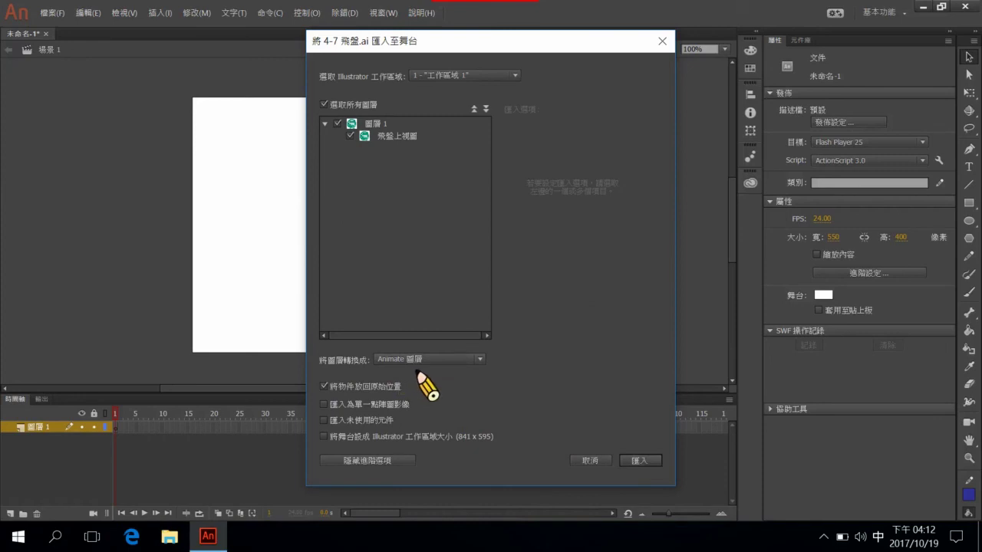
{"action": "left_click", "coordinate": [648, 461]}
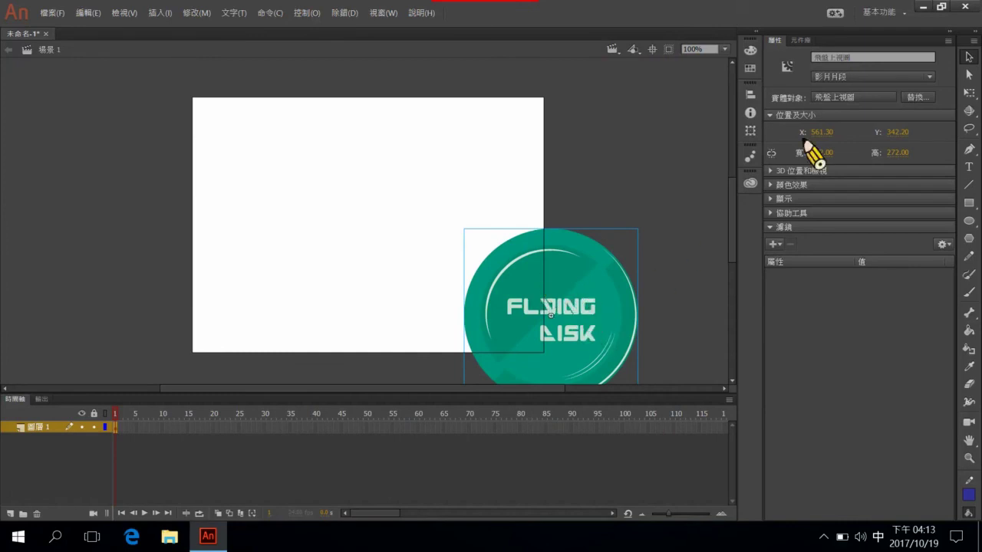
Step: Scale the flying disk down to about 142 × 156 px with Free Transform and place it in the stage's lower-right corner
{"action": "left_click", "coordinate": [970, 94]}
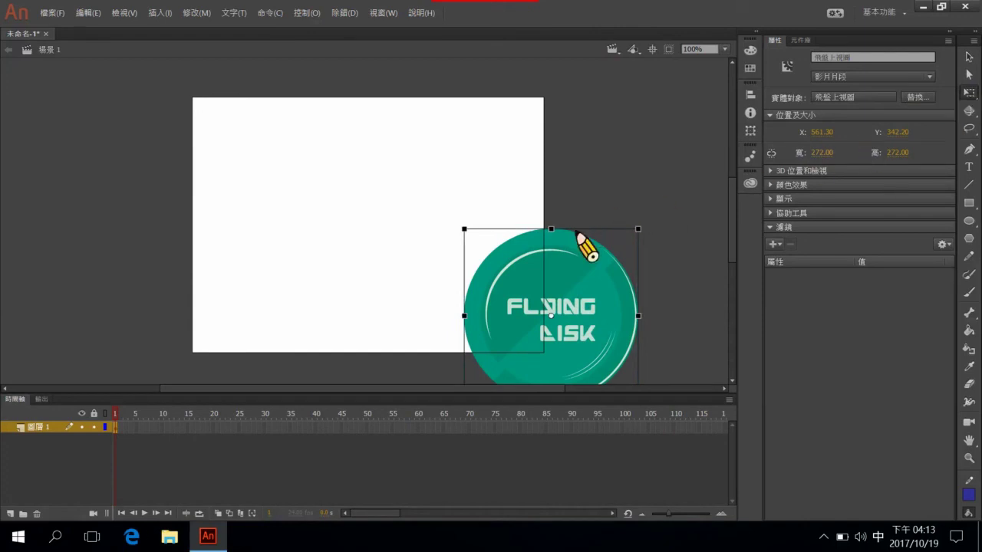
{"action": "left_click_drag", "start_coordinate": [639, 315], "coordinate": [611, 315]}
{"action": "left_click_drag", "start_coordinate": [552, 230], "coordinate": [551, 266]}
{"action": "left_click_drag", "start_coordinate": [613, 317], "coordinate": [529, 312]}
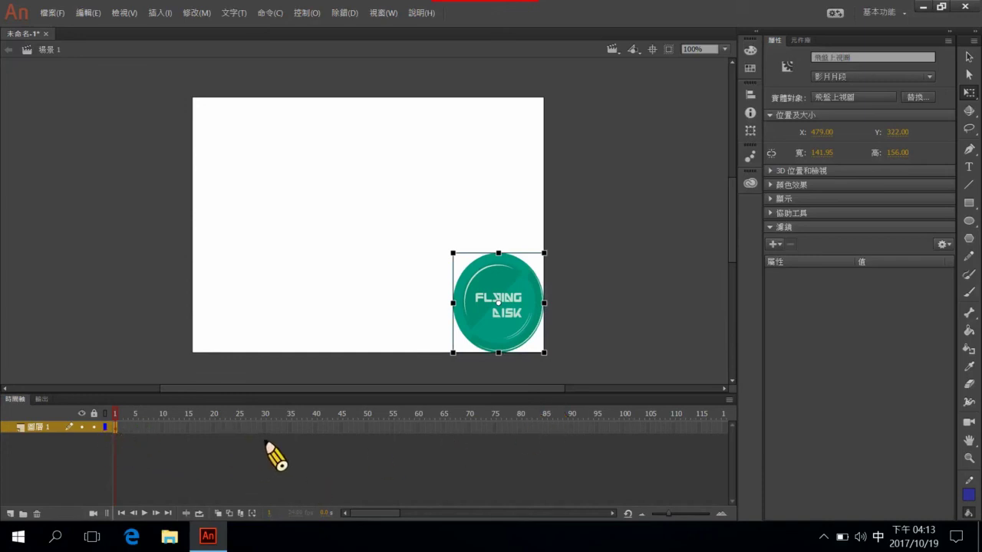
Step: Extend 圖層 1 to frame 40 and create a motion tween (移動補間動畫) on it
{"action": "left_click", "coordinate": [316, 428]}
{"action": "right_click", "coordinate": [316, 427]}
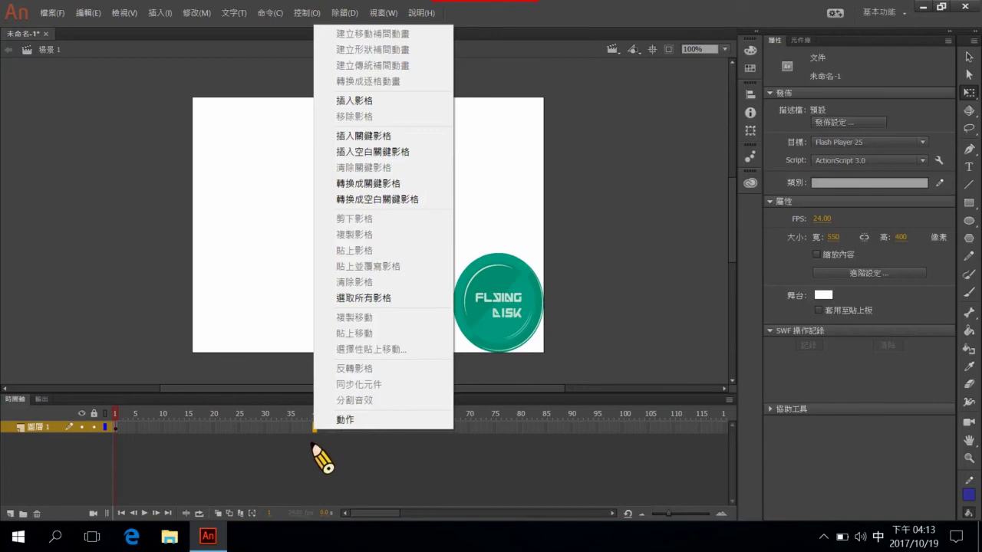
{"action": "left_click", "coordinate": [316, 445]}
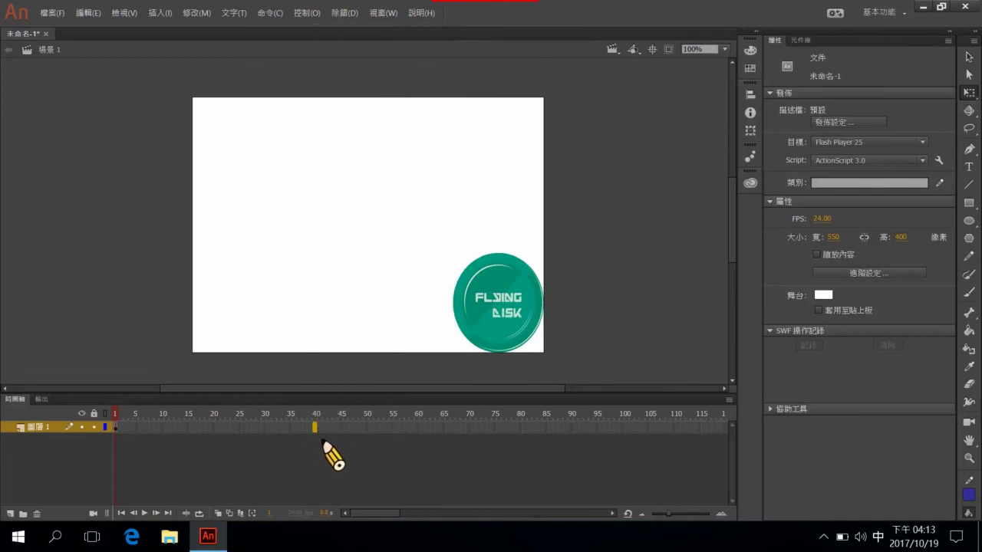
{"action": "key", "text": "F5"}
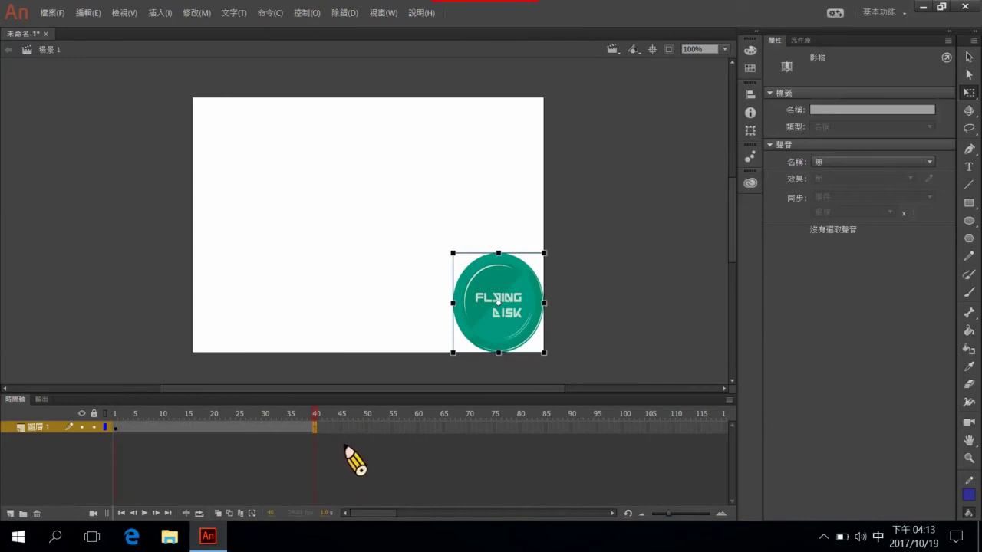
{"action": "right_click", "coordinate": [119, 432]}
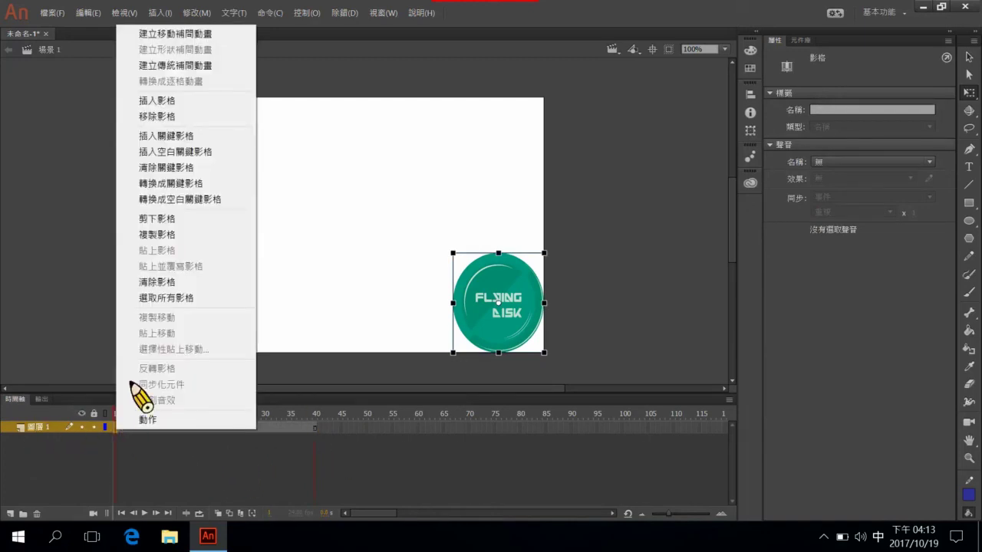
{"action": "left_click", "coordinate": [215, 39]}
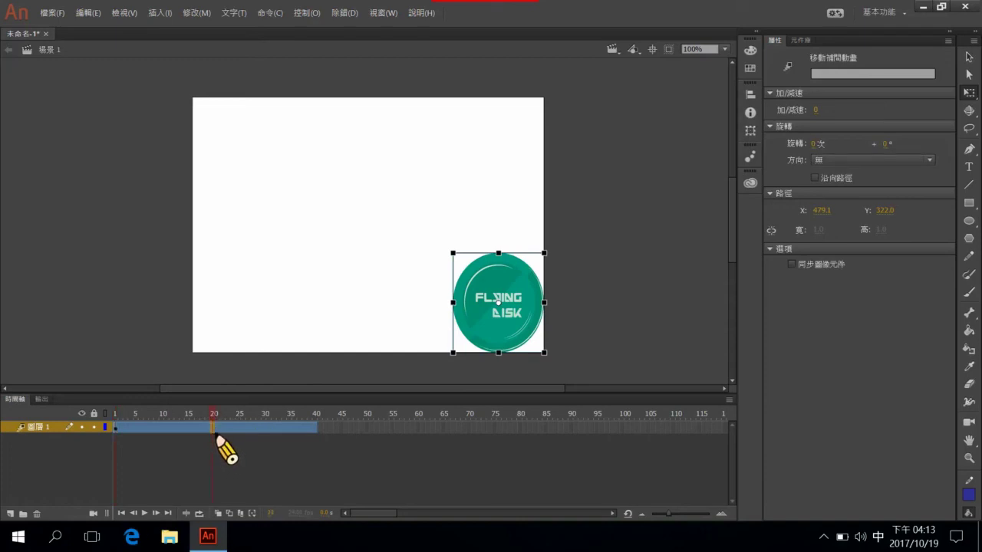
Step: At frame 20, move the flying disk to the stage's upper-left corner, at about X 66, Y 78
{"action": "left_click", "coordinate": [213, 436]}
{"action": "left_click", "coordinate": [214, 430]}
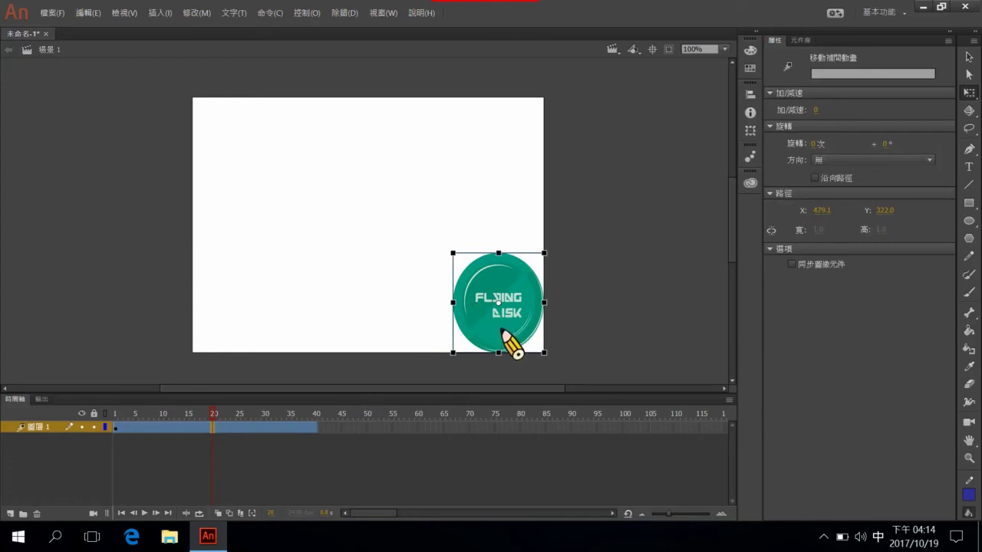
{"action": "left_click_drag", "start_coordinate": [504, 334], "coordinate": [233, 172]}
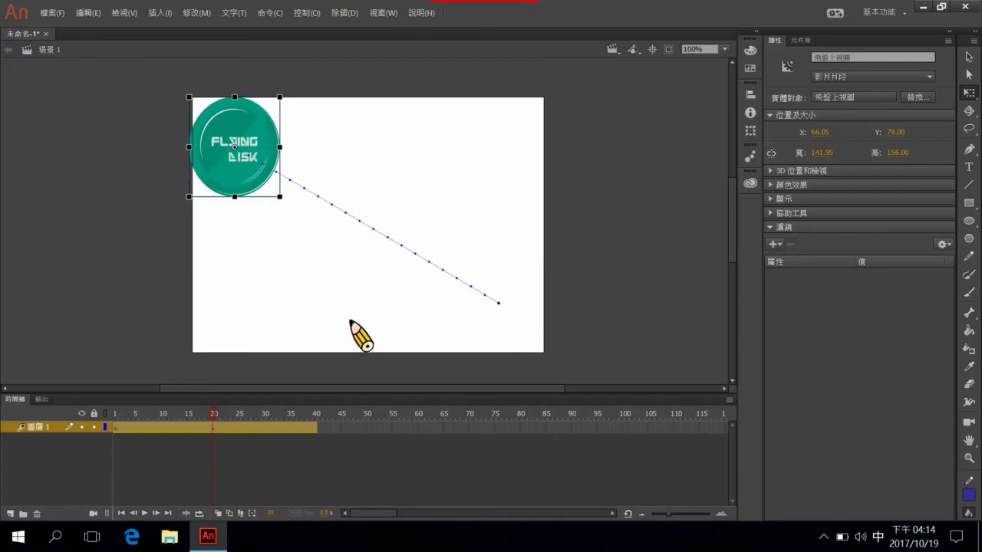
{"action": "left_click", "coordinate": [277, 471]}
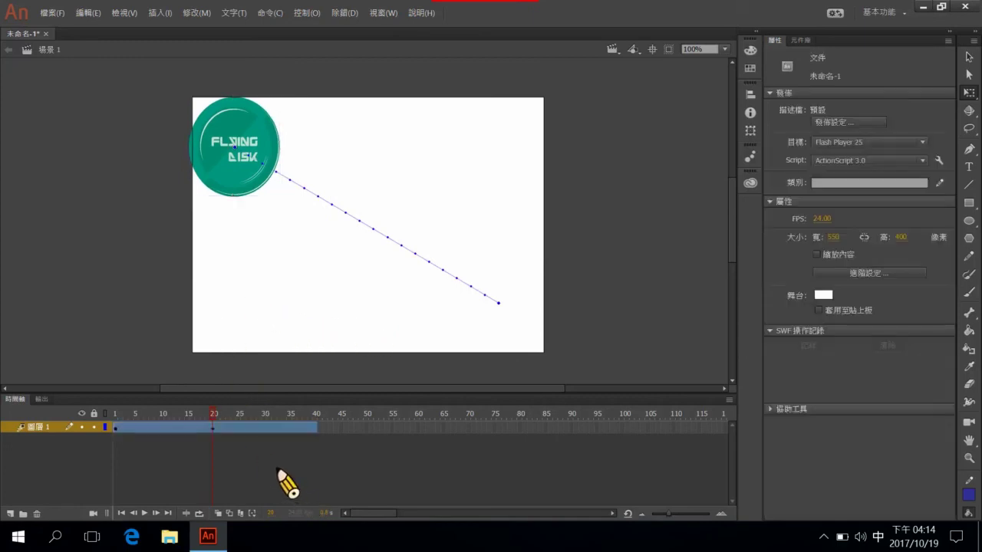
Step: Scale the flying disk at frame 20 down to about 66 × 72 px
{"action": "left_click", "coordinate": [214, 427]}
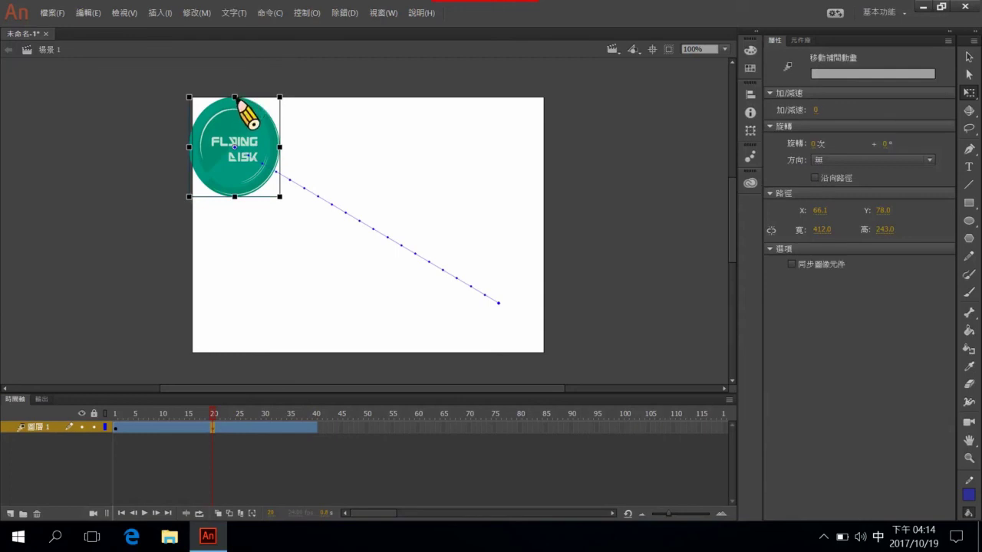
{"action": "left_click", "coordinate": [240, 104]}
{"action": "left_click_drag", "start_coordinate": [237, 107], "coordinate": [251, 147]}
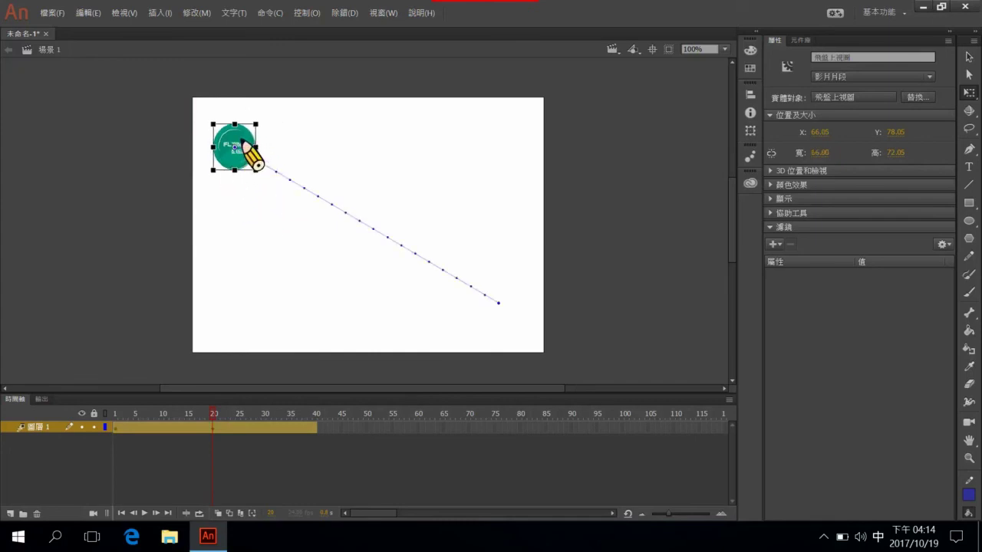
Step: Move the flying disk to about X 38, Y 62 at frame 20 and to about X 511, Y 314 at frame 40
{"action": "left_click_drag", "start_coordinate": [243, 140], "coordinate": [221, 128]}
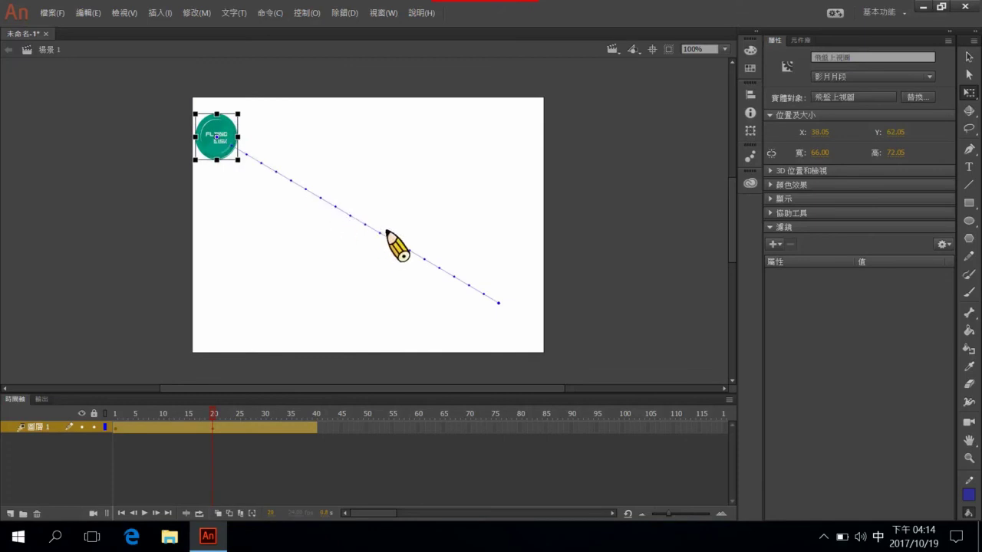
{"action": "left_click", "coordinate": [363, 488]}
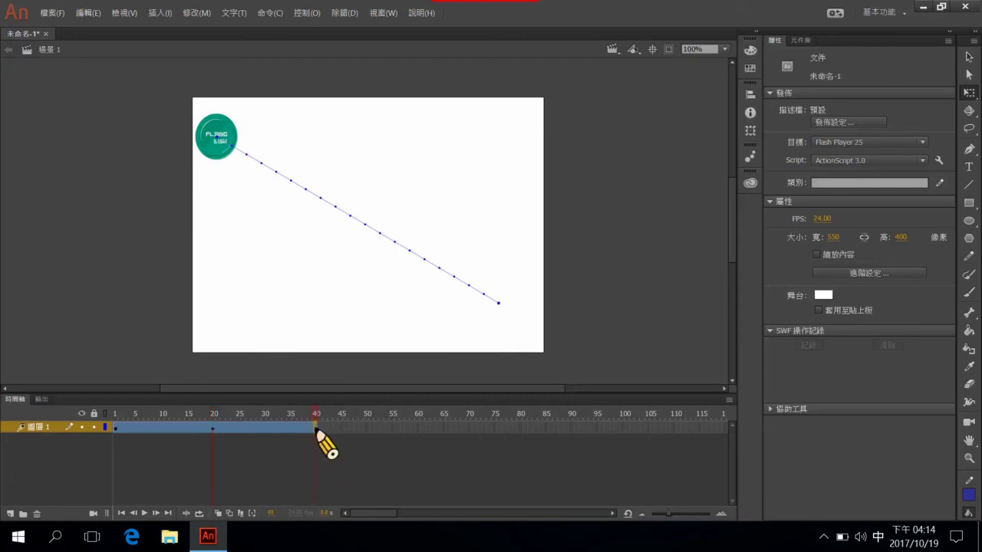
{"action": "left_click", "coordinate": [315, 430]}
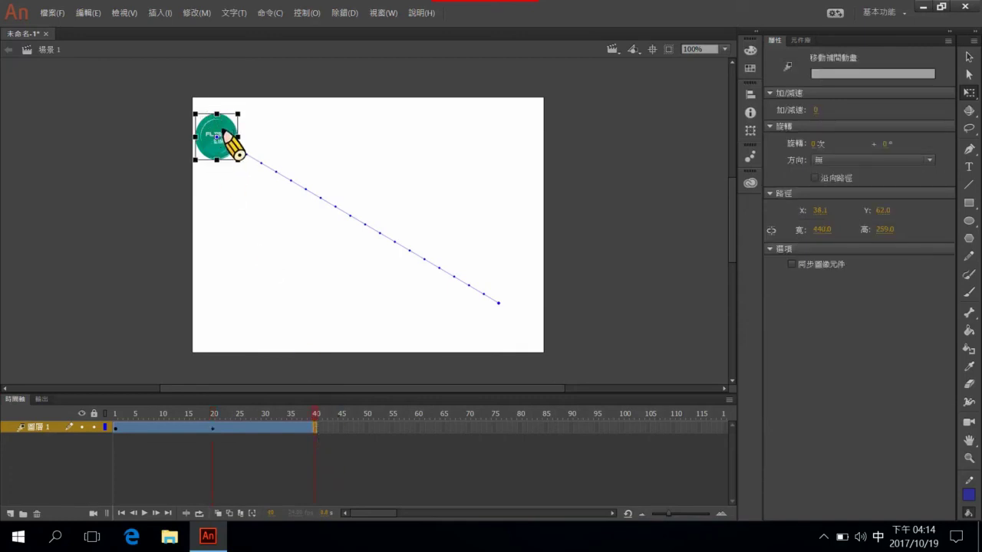
{"action": "left_click_drag", "start_coordinate": [223, 132], "coordinate": [527, 294]}
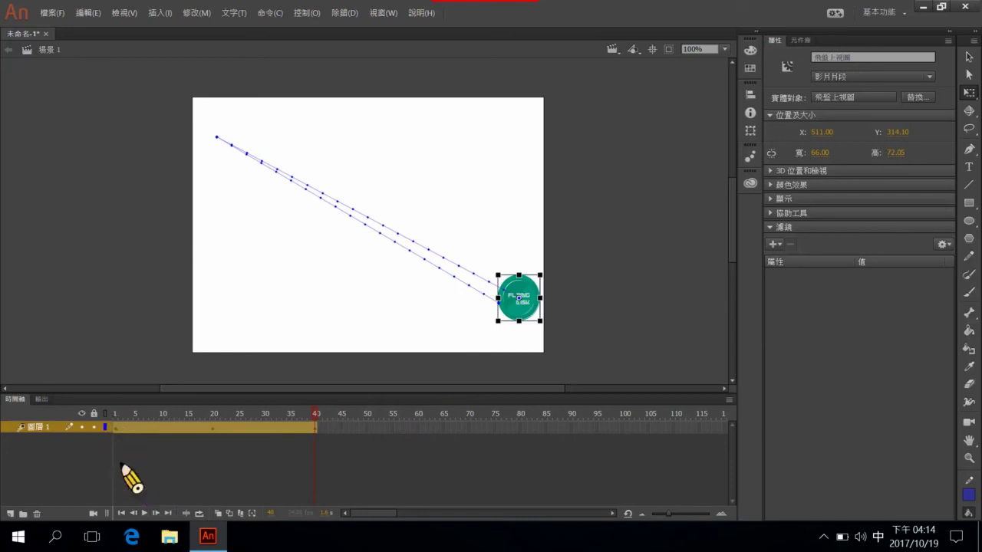
Step: Check the motion from frame 1 to 40 and enlarge the flying disk at frame 40 to about 110 × 124 px
{"action": "left_click", "coordinate": [116, 423]}
{"action": "left_click", "coordinate": [117, 424]}
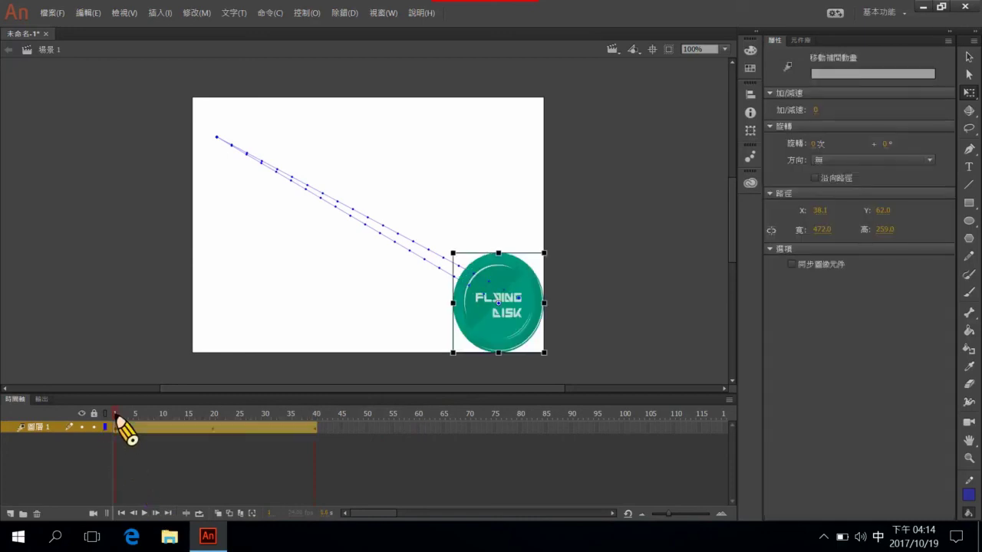
{"action": "left_click", "coordinate": [123, 424]}
{"action": "left_click_drag", "start_coordinate": [125, 425], "coordinate": [328, 434]}
{"action": "left_click", "coordinate": [429, 427]}
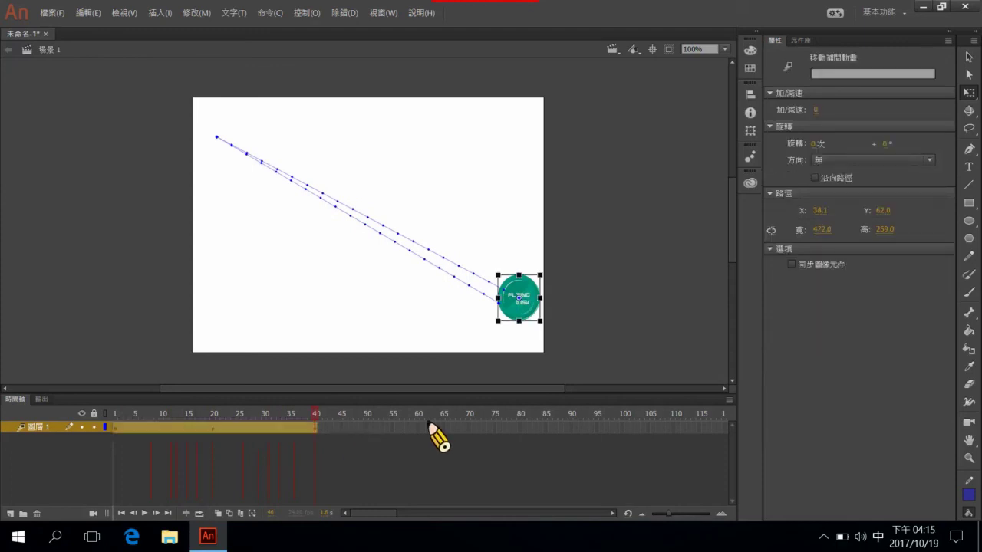
{"action": "left_click", "coordinate": [526, 311]}
{"action": "left_click_drag", "start_coordinate": [519, 274], "coordinate": [518, 257]}
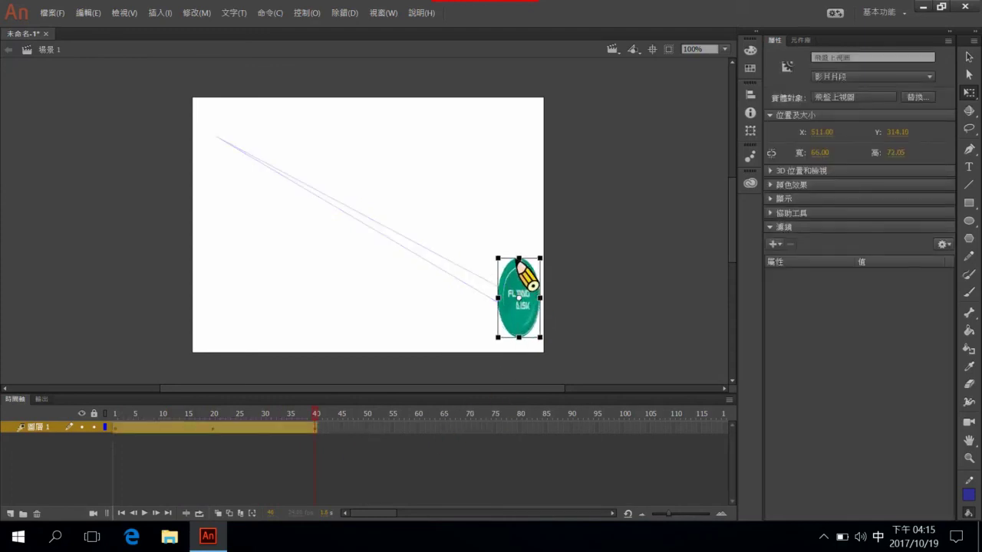
{"action": "left_click_drag", "start_coordinate": [549, 301], "coordinate": [558, 303]}
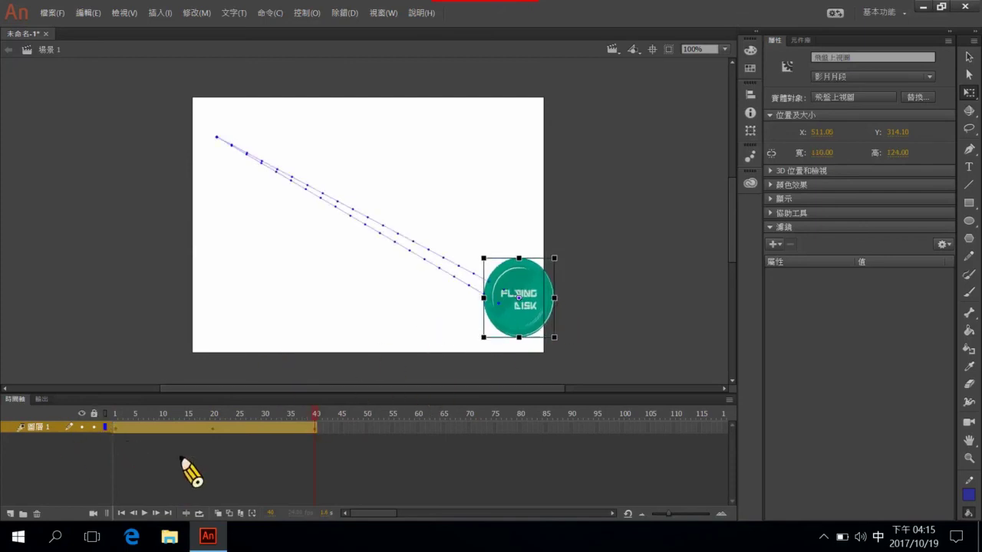
Step: Compare the flying disk's size with frame 1 and resize it at frame 40 to about 126 × 138 px
{"action": "left_click", "coordinate": [162, 468]}
{"action": "left_click", "coordinate": [117, 429]}
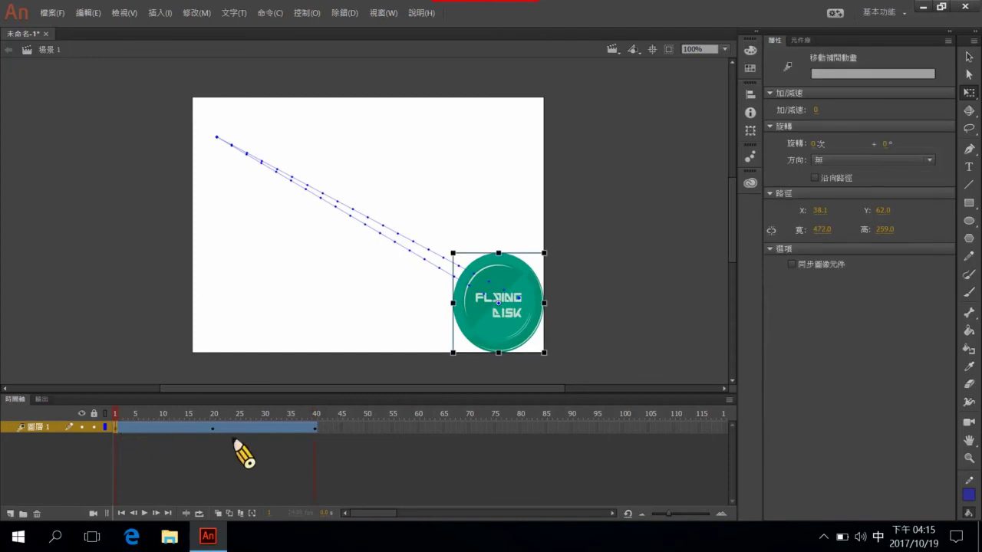
{"action": "left_click", "coordinate": [319, 434]}
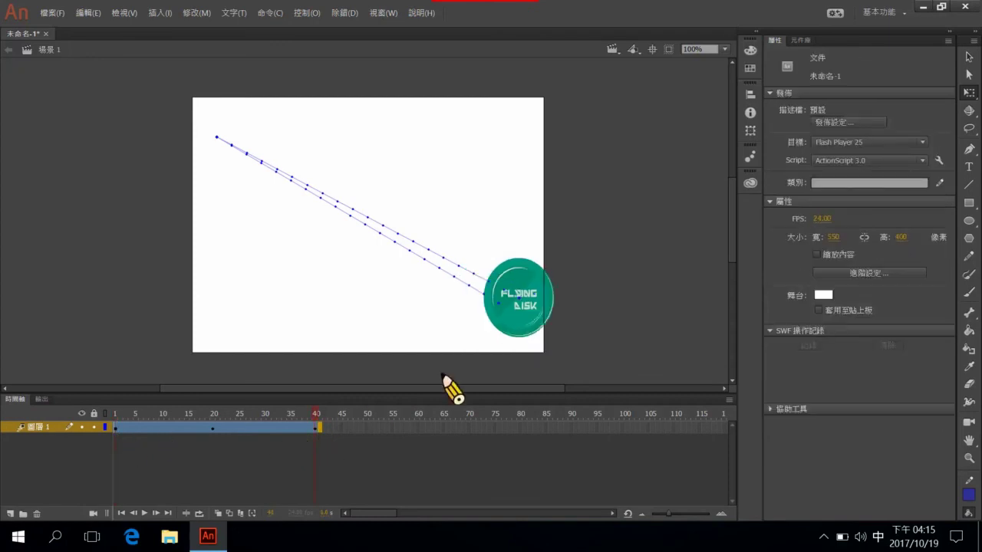
{"action": "left_click", "coordinate": [529, 304]}
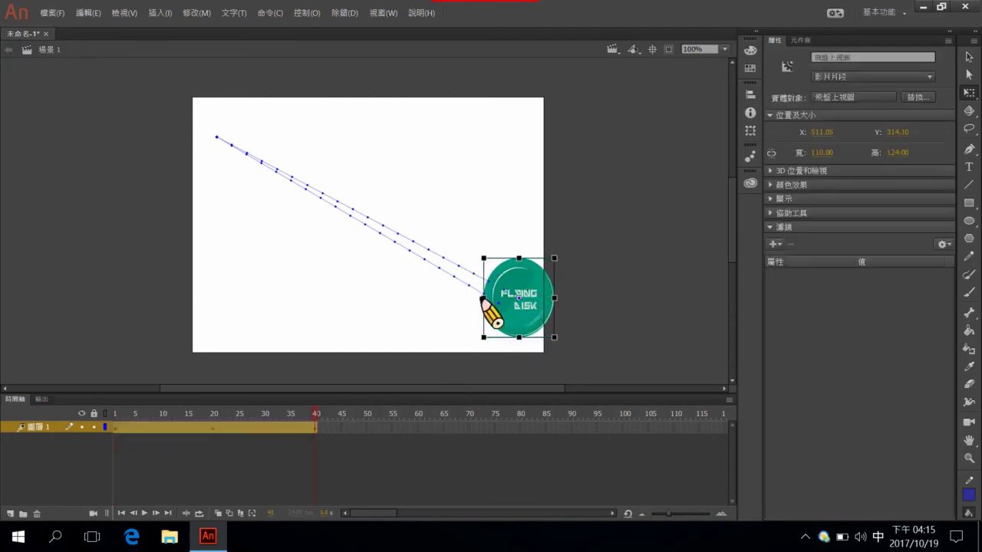
{"action": "left_click_drag", "start_coordinate": [484, 298], "coordinate": [471, 299]}
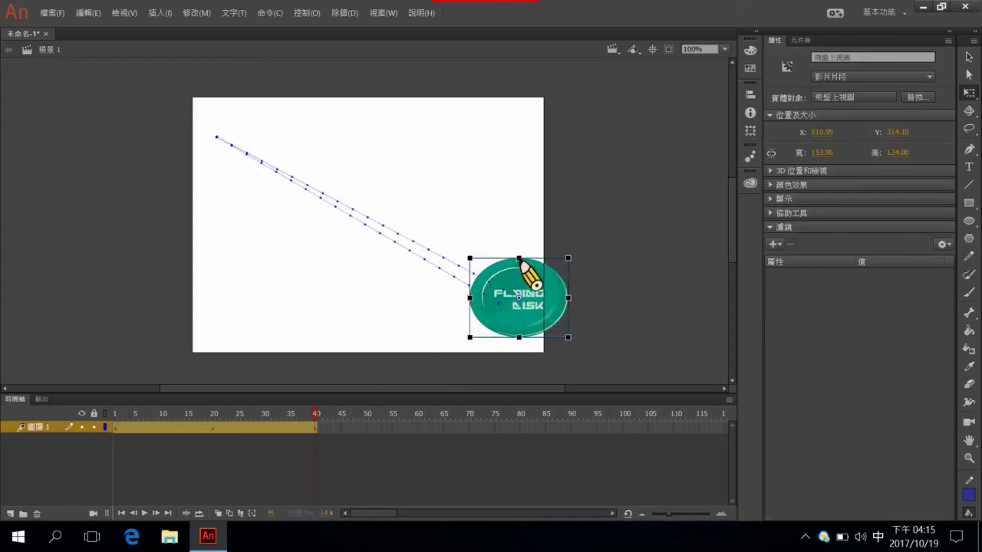
{"action": "left_click_drag", "start_coordinate": [519, 259], "coordinate": [520, 254]}
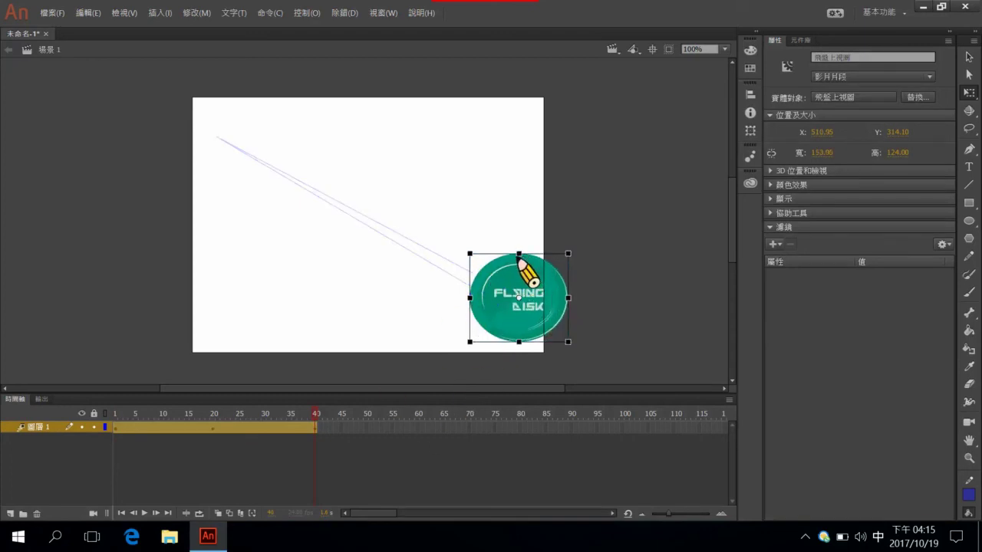
{"action": "left_click", "coordinate": [116, 427]}
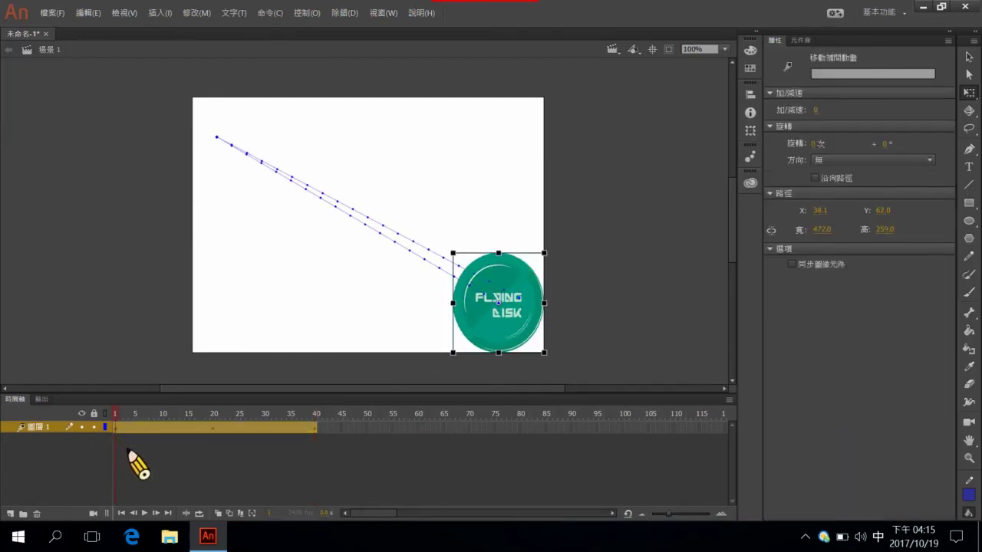
{"action": "left_click", "coordinate": [123, 427]}
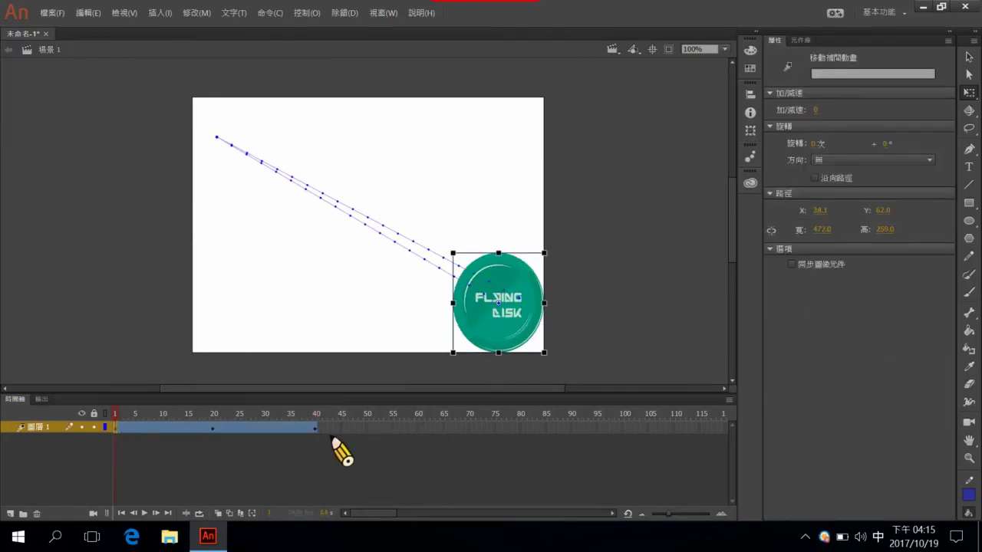
{"action": "left_click", "coordinate": [317, 433]}
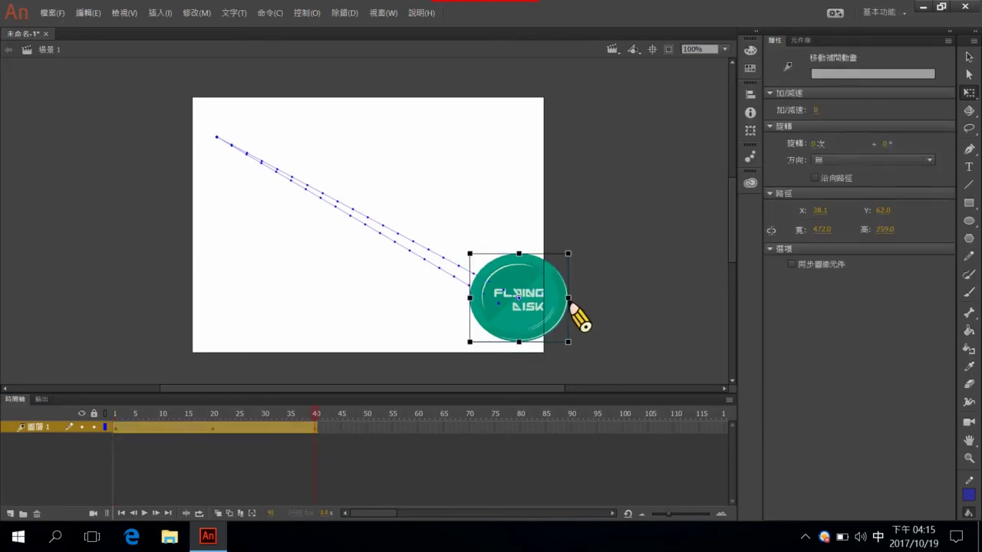
{"action": "left_click_drag", "start_coordinate": [570, 303], "coordinate": [561, 301]}
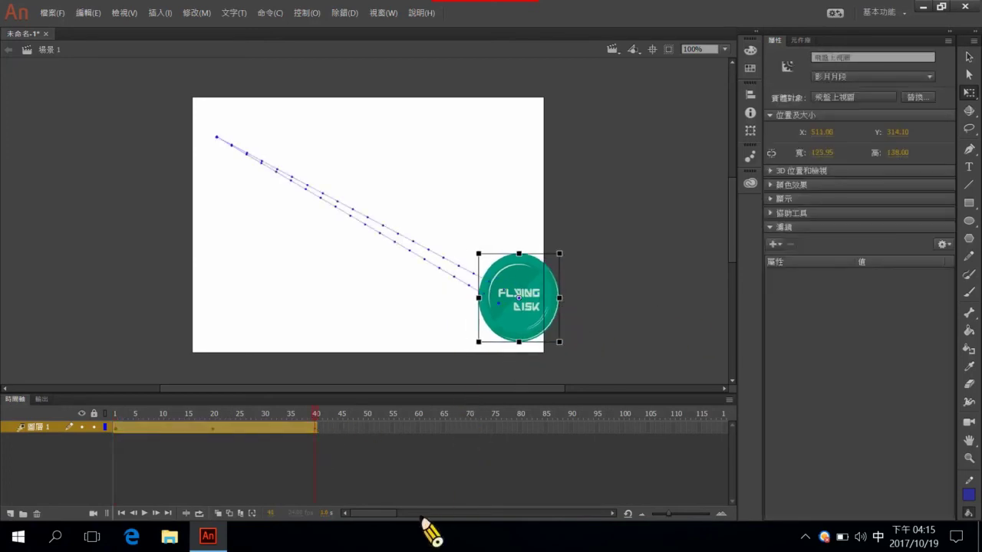
{"action": "left_click", "coordinate": [244, 502]}
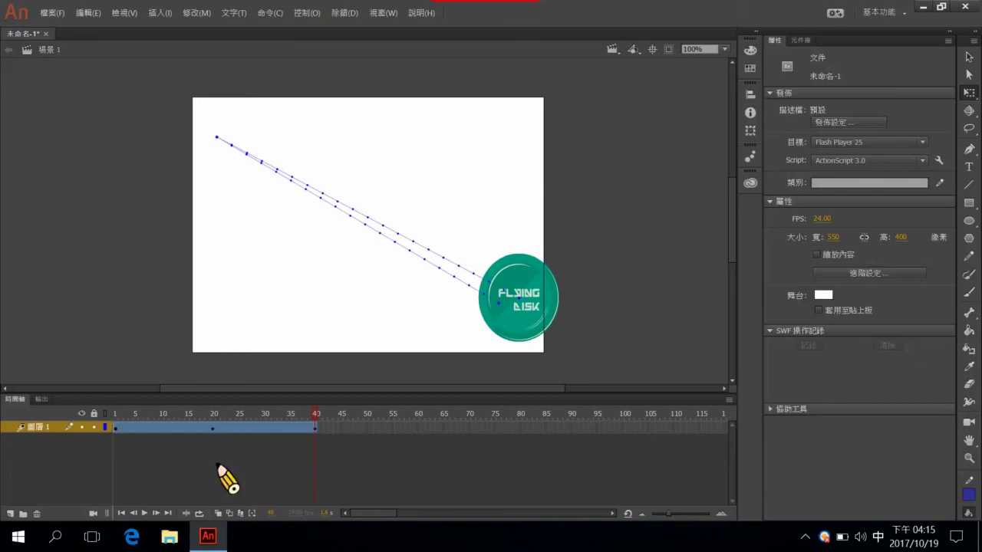
Step: Play the tween and rotate the flying disk at frame 20 clockwise by about 45°
{"action": "left_click", "coordinate": [151, 514]}
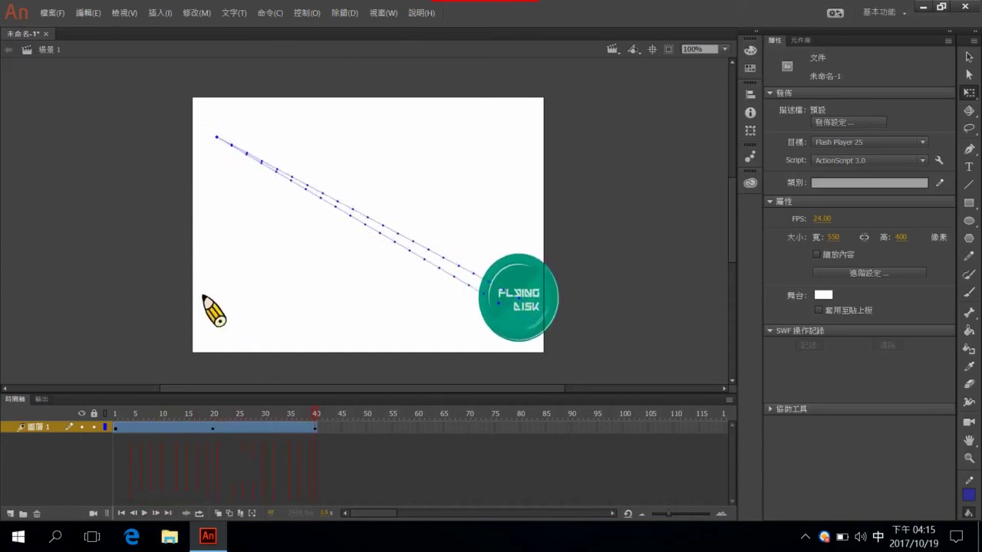
{"action": "left_click", "coordinate": [214, 430]}
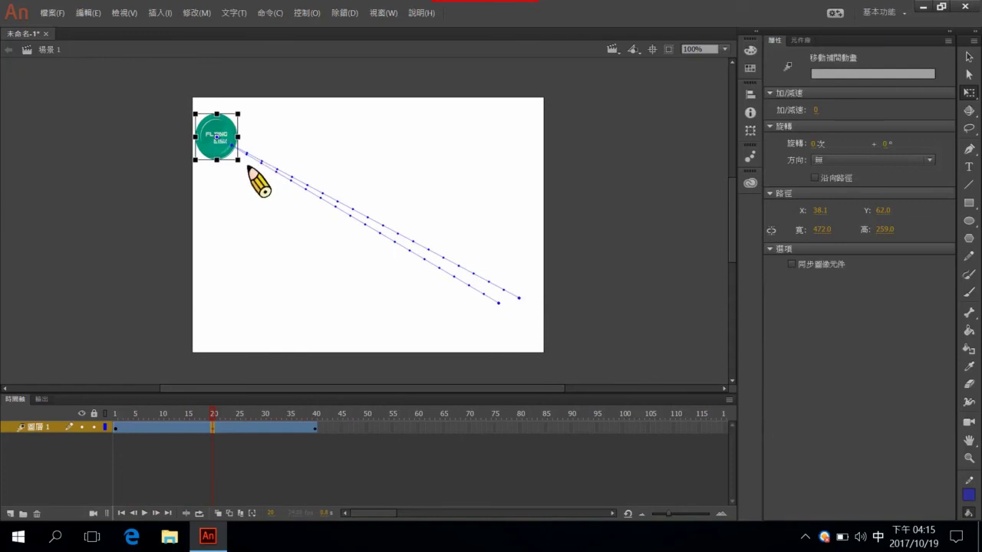
{"action": "left_click_drag", "start_coordinate": [248, 165], "coordinate": [225, 184]}
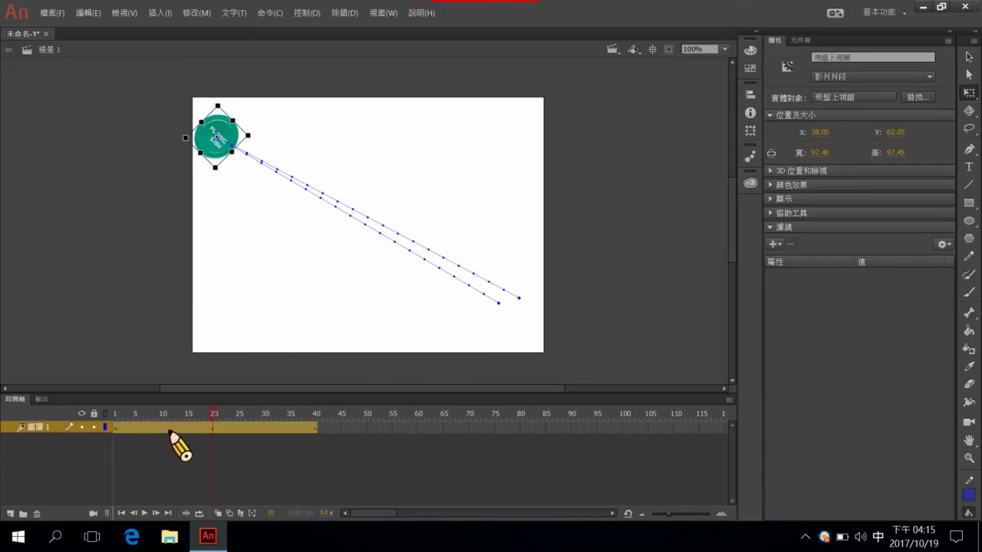
Step: Open the motion editor (優化補間動畫) for the tween on 圖層 1 and show its 旋轉 Z curve
{"action": "left_click", "coordinate": [170, 434]}
{"action": "right_click", "coordinate": [177, 432]}
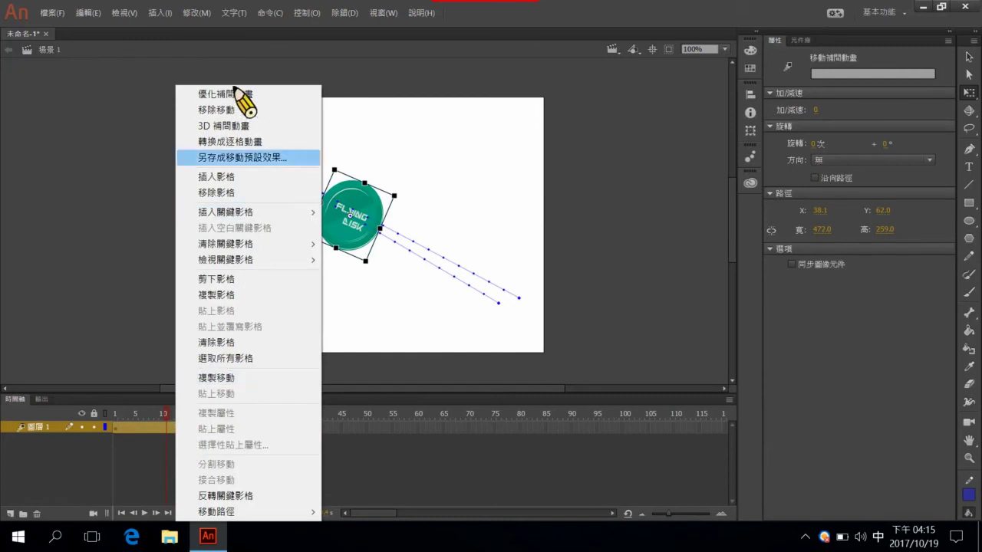
{"action": "left_click", "coordinate": [252, 93]}
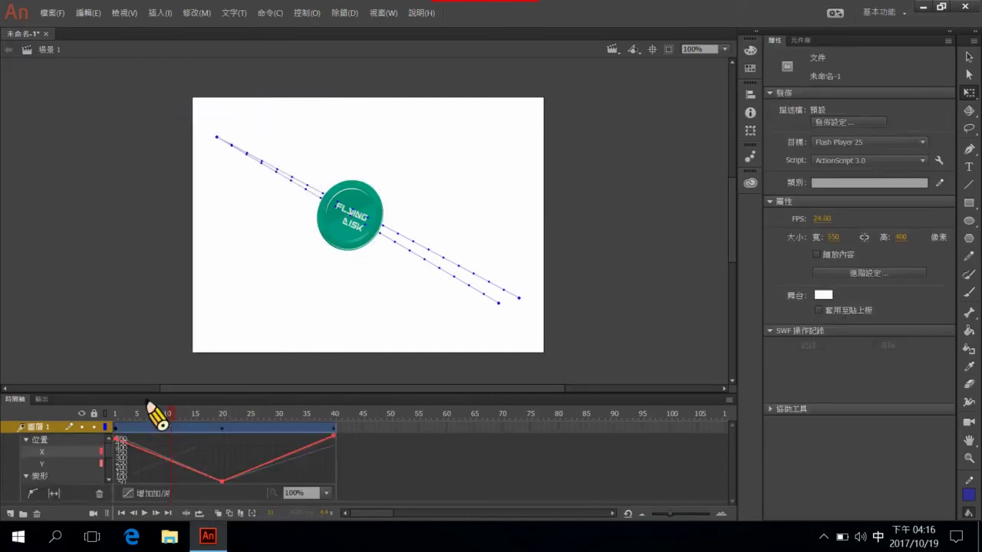
{"action": "left_click", "coordinate": [109, 480]}
{"action": "left_click", "coordinate": [109, 480]}
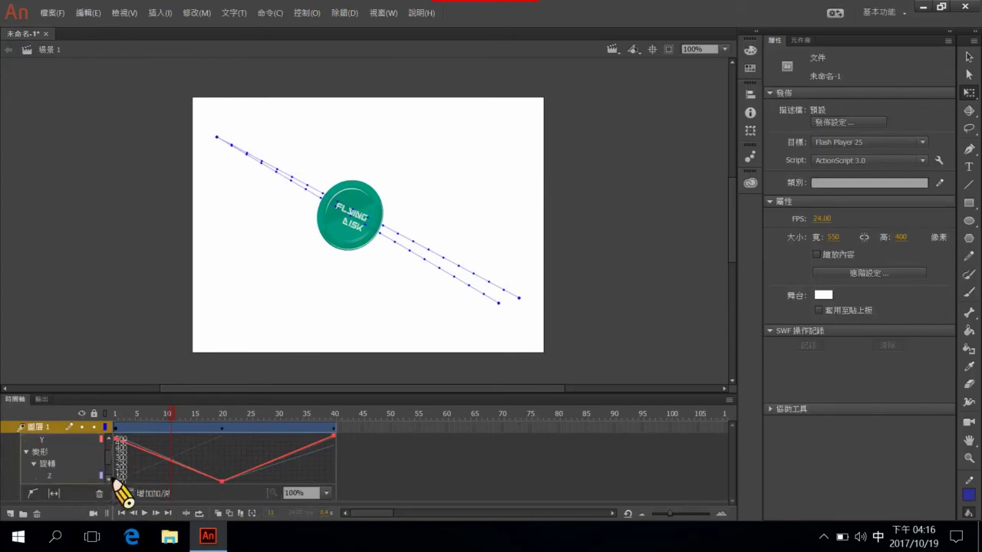
{"action": "left_click", "coordinate": [110, 481]}
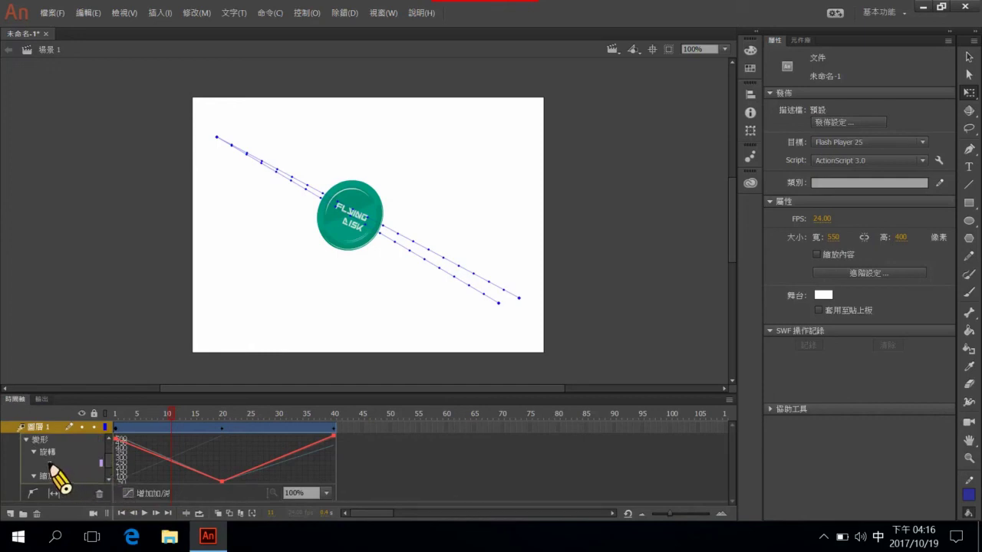
{"action": "left_click", "coordinate": [51, 464]}
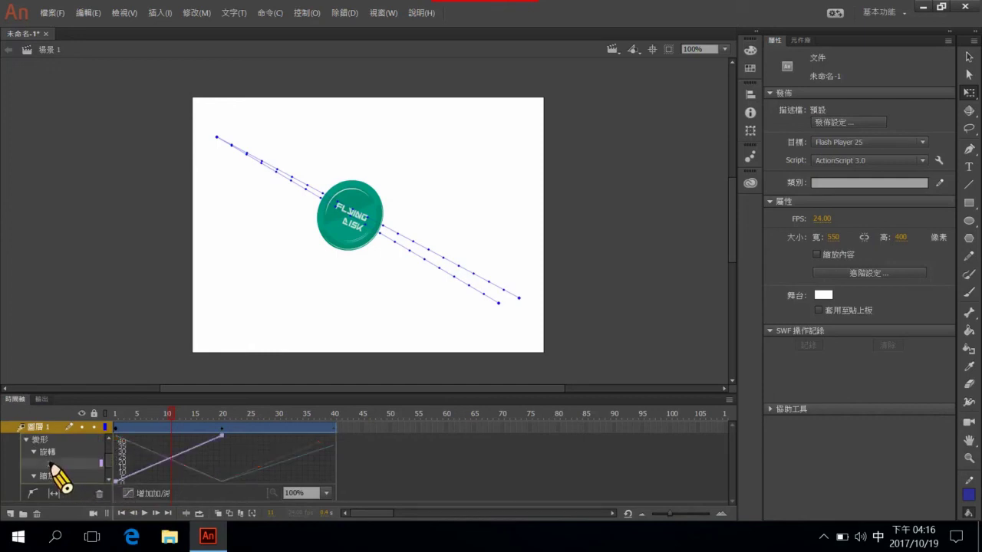
Step: Raise the Z rotation curve's keyframe at frame 20 to above 500°, keeping it on frame 20
{"action": "left_click", "coordinate": [221, 437]}
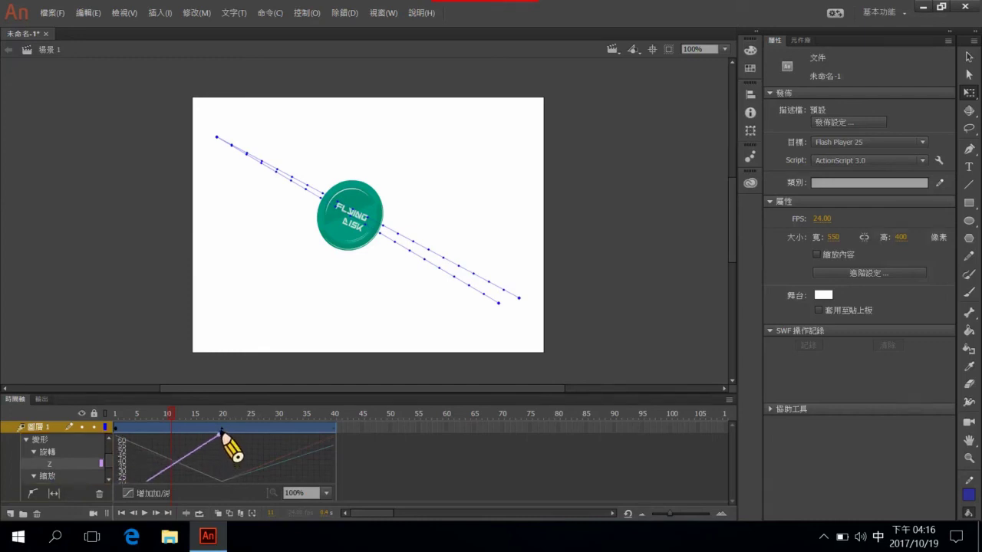
{"action": "mouse_move", "coordinate": [221, 437]}
{"action": "left_mouse_down"}
{"action": "mouse_move", "coordinate": [227, 429]}
{"action": "mouse_move", "coordinate": [221, 442]}
{"action": "left_mouse_up"}
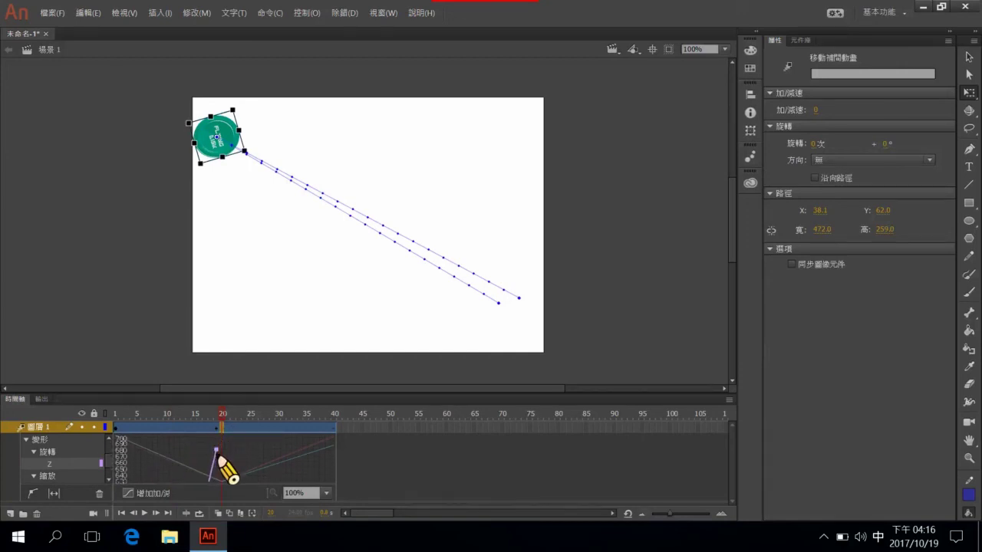
{"action": "left_click_drag", "start_coordinate": [213, 464], "coordinate": [217, 463]}
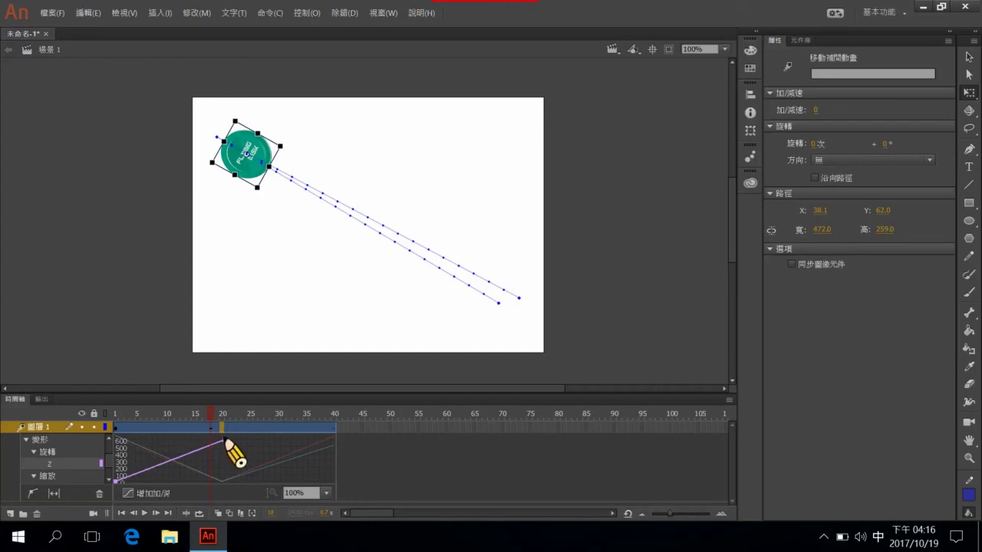
{"action": "left_click_drag", "start_coordinate": [222, 437], "coordinate": [223, 445]}
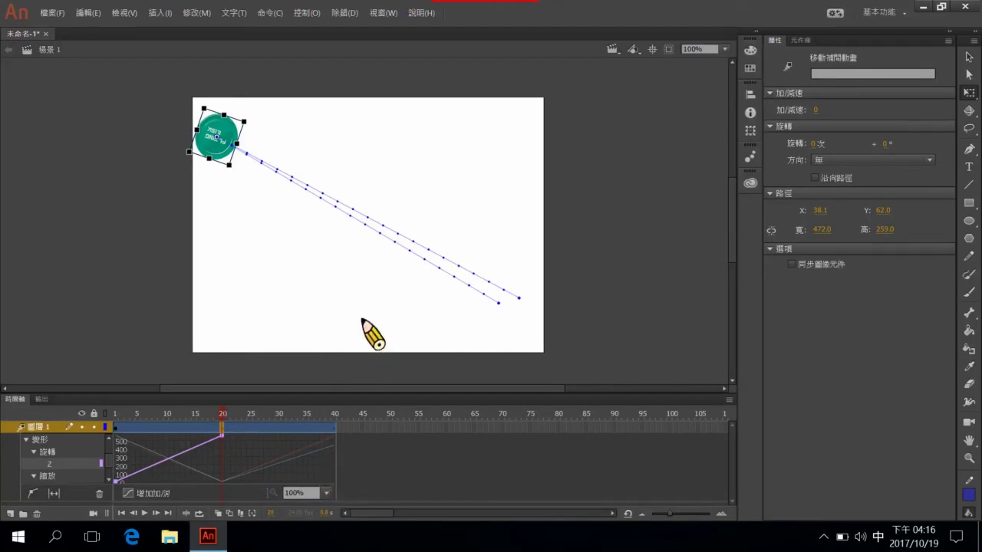
{"action": "left_click_drag", "start_coordinate": [236, 135], "coordinate": [547, 302]}
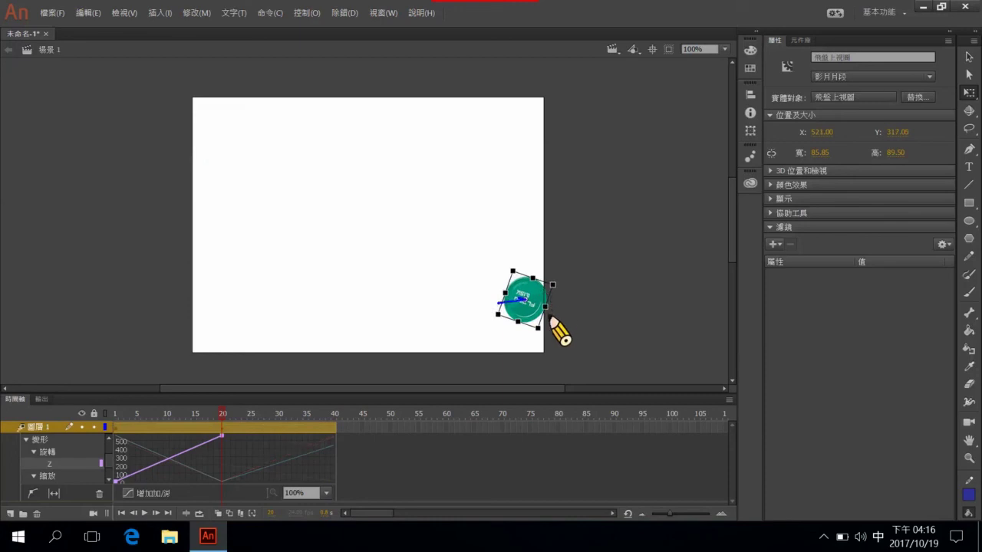
{"action": "left_click", "coordinate": [96, 17]}
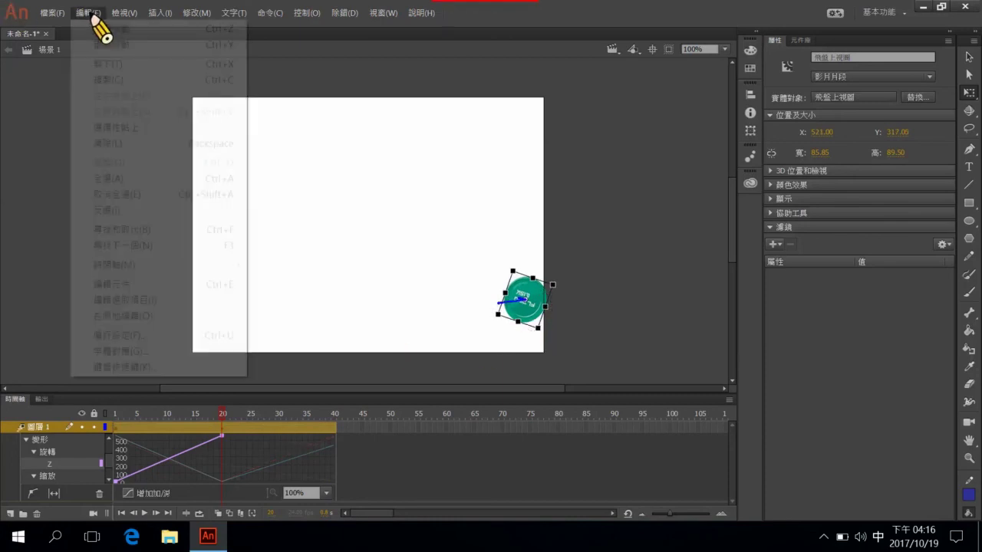
{"action": "left_click", "coordinate": [117, 32]}
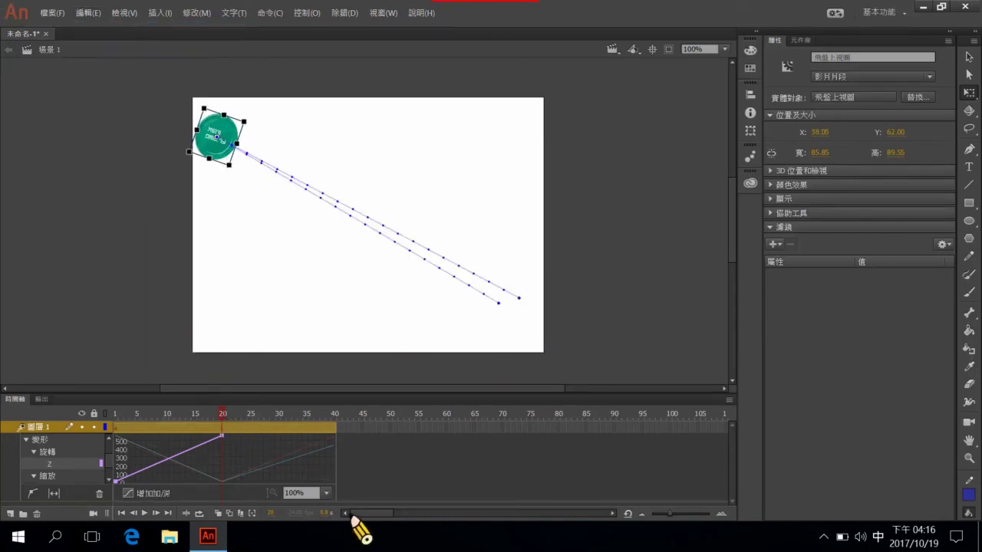
Step: Rotate the flying disk counterclockwise at frame 40 until its Z rotation curve drops to just below 0°
{"action": "left_click", "coordinate": [337, 439]}
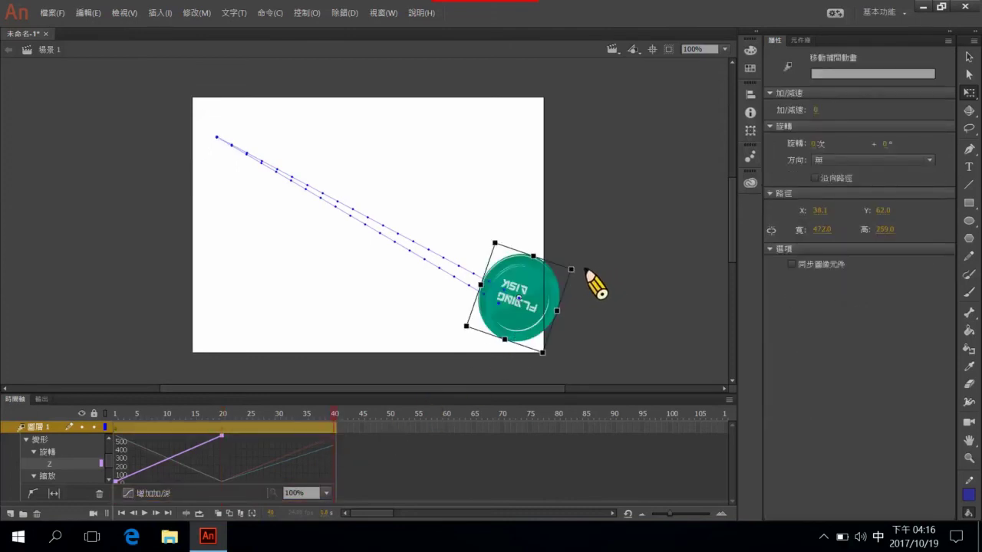
{"action": "left_click_drag", "start_coordinate": [586, 269], "coordinate": [580, 375]}
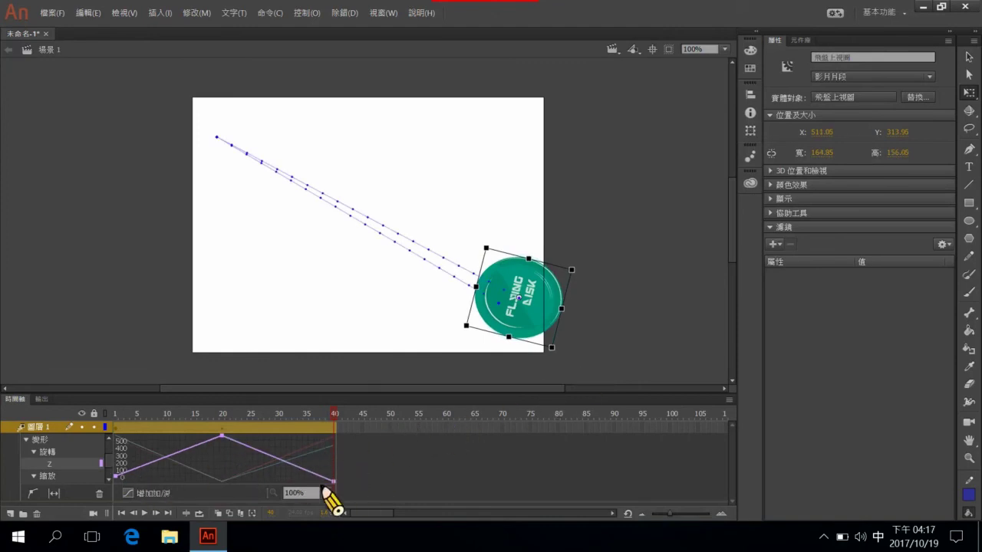
Step: Raise the Z rotation curve's keyframe at frame 40 to above 1000° and play the tween
{"action": "mouse_move", "coordinate": [334, 484]}
{"action": "left_mouse_down"}
{"action": "mouse_move", "coordinate": [333, 411]}
{"action": "mouse_move", "coordinate": [339, 463]}
{"action": "mouse_move", "coordinate": [339, 445]}
{"action": "left_mouse_up"}
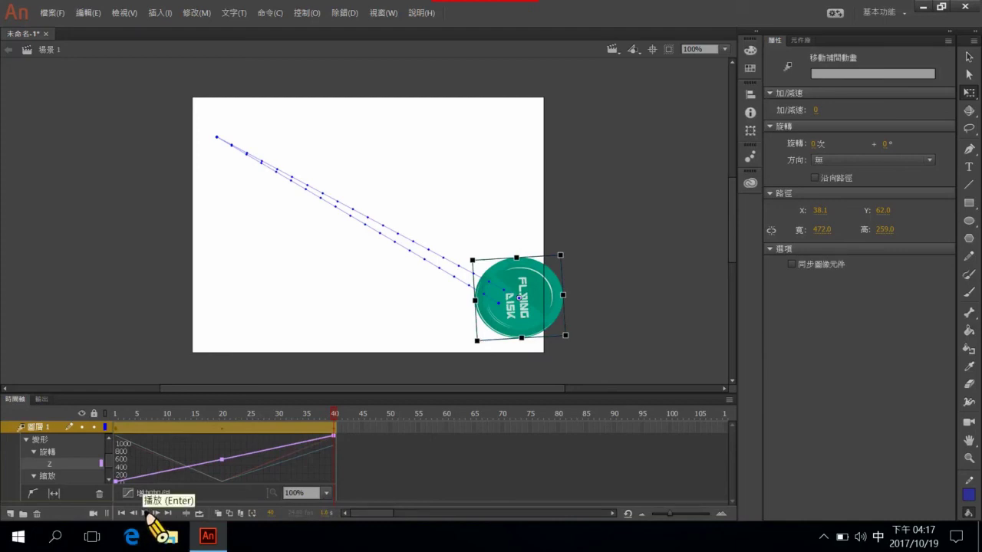
{"action": "left_click", "coordinate": [145, 512]}
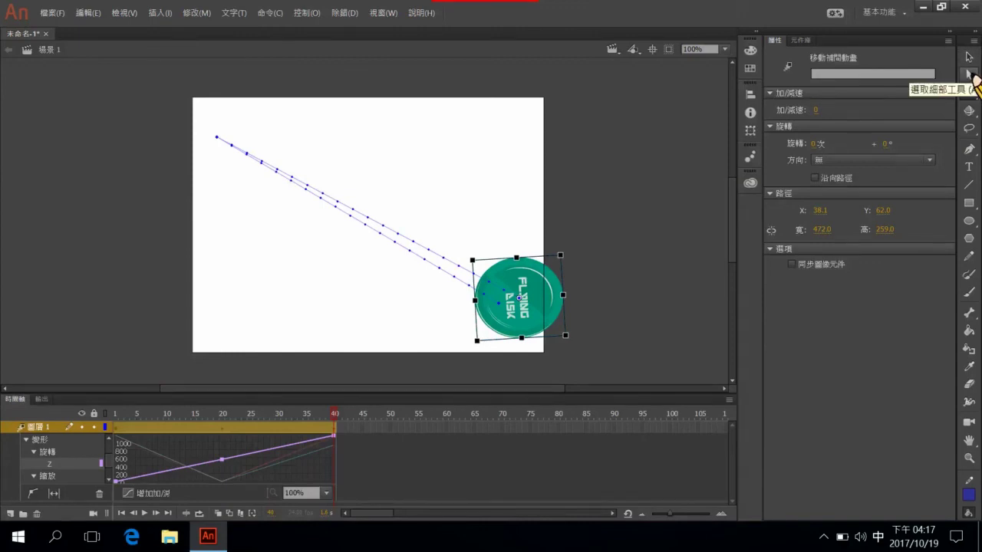
Step: Switch to the Subselection tool, close the motion editor on 圖層 1, and select the tween's middle keyframe at frame 21
{"action": "left_click", "coordinate": [970, 74]}
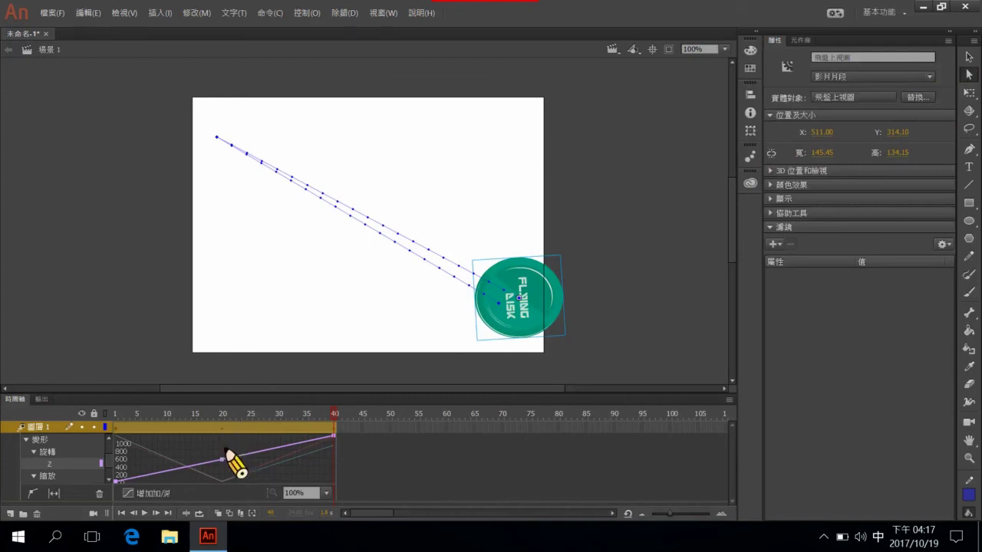
{"action": "left_click", "coordinate": [223, 440]}
{"action": "double_click", "coordinate": [227, 437]}
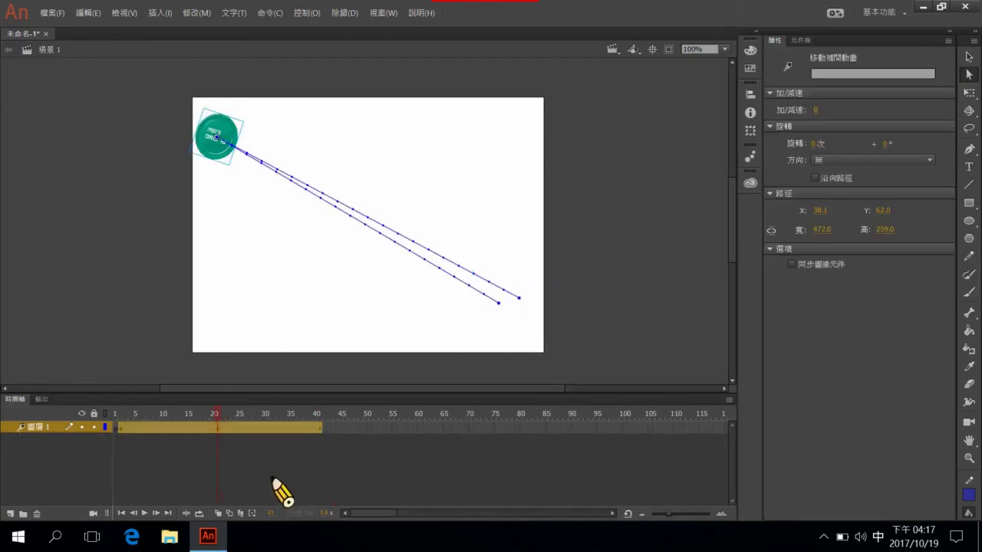
{"action": "left_click", "coordinate": [229, 465]}
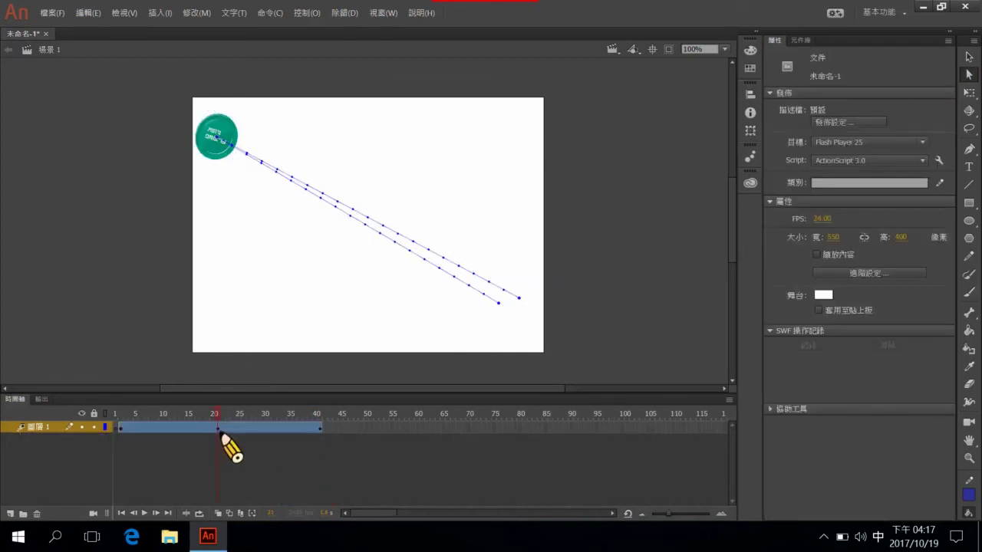
{"action": "left_click", "coordinate": [219, 434]}
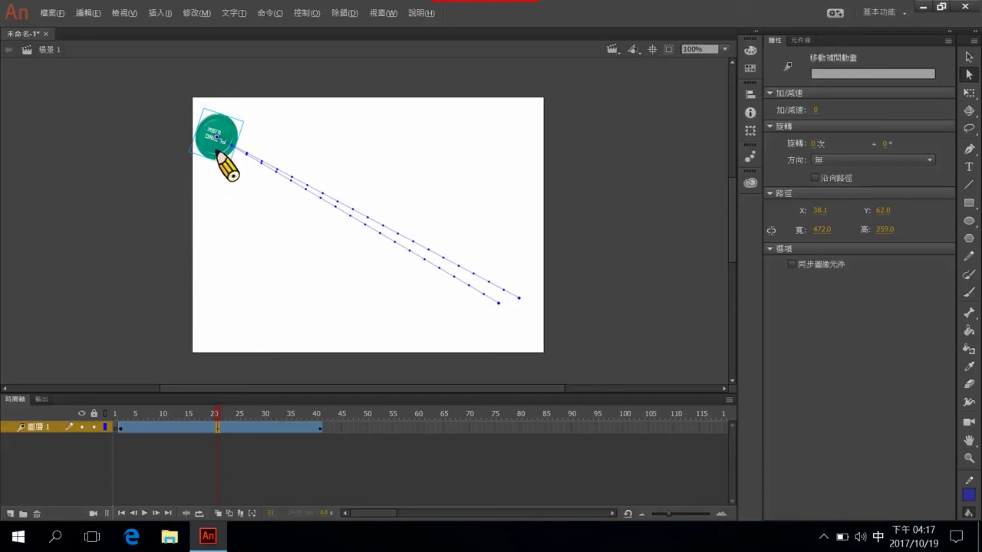
Step: Bend the motion path at its upper-left anchor into a wide teardrop loop with long direction handles, and play the tween
{"action": "left_click_drag", "start_coordinate": [217, 138], "coordinate": [151, 242]}
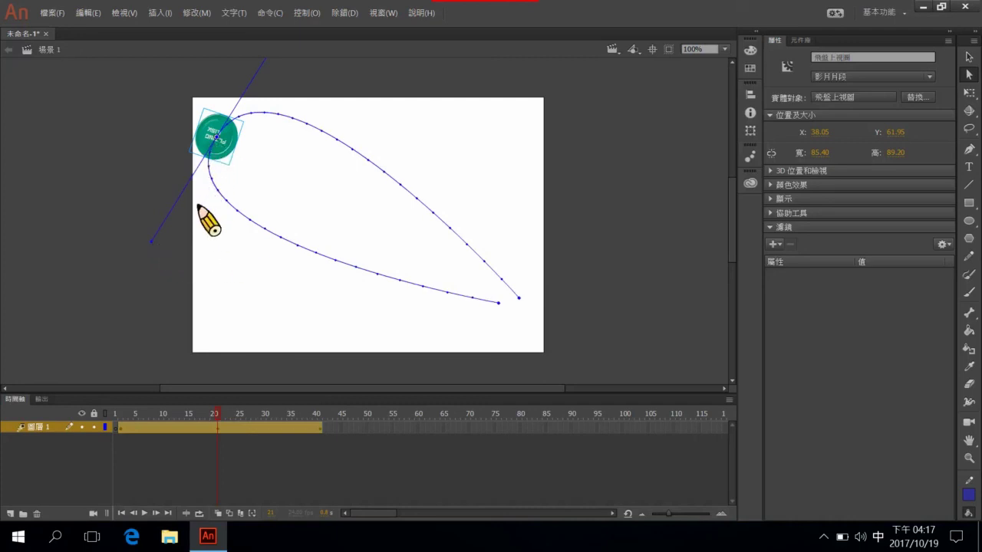
{"action": "left_click", "coordinate": [218, 140]}
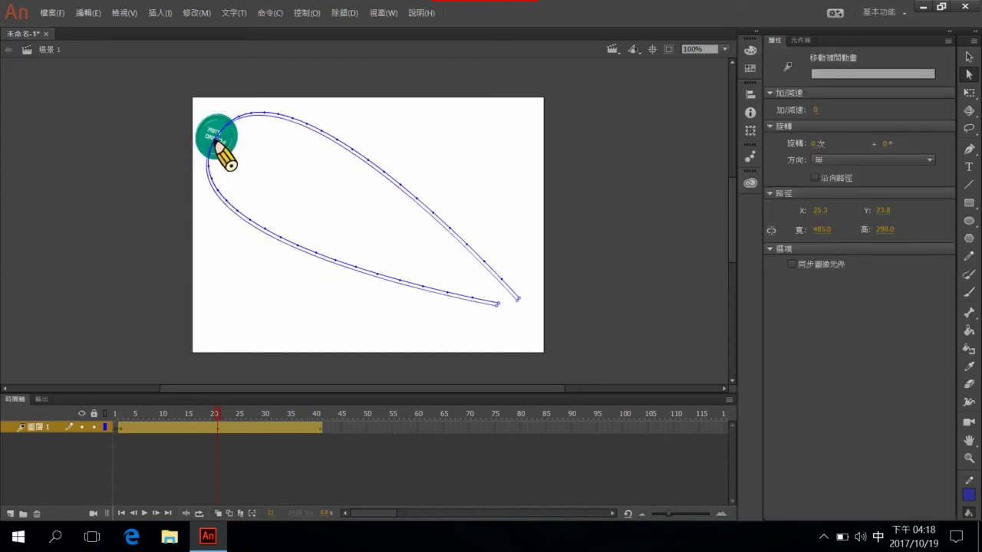
{"action": "left_click_drag", "start_coordinate": [217, 142], "coordinate": [105, 278]}
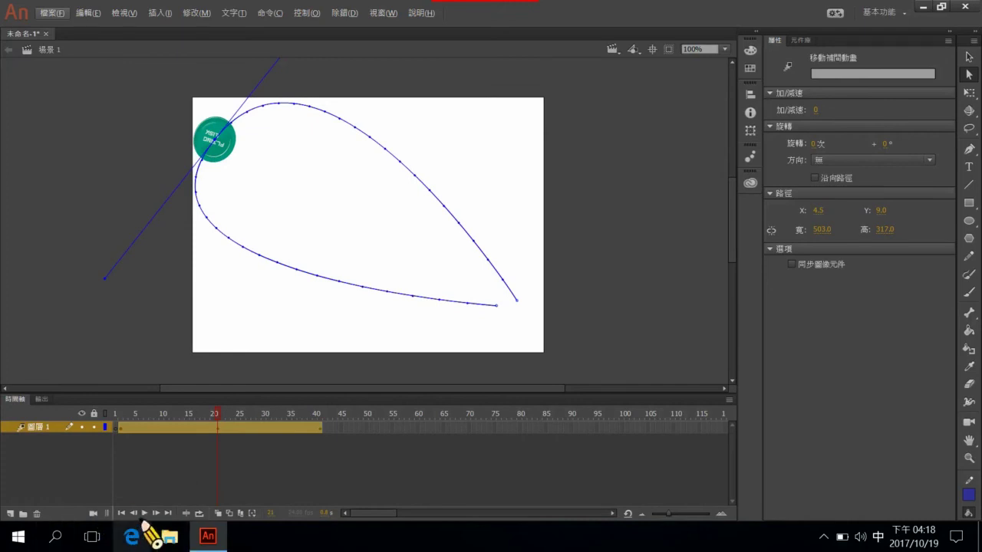
{"action": "left_click", "coordinate": [145, 513]}
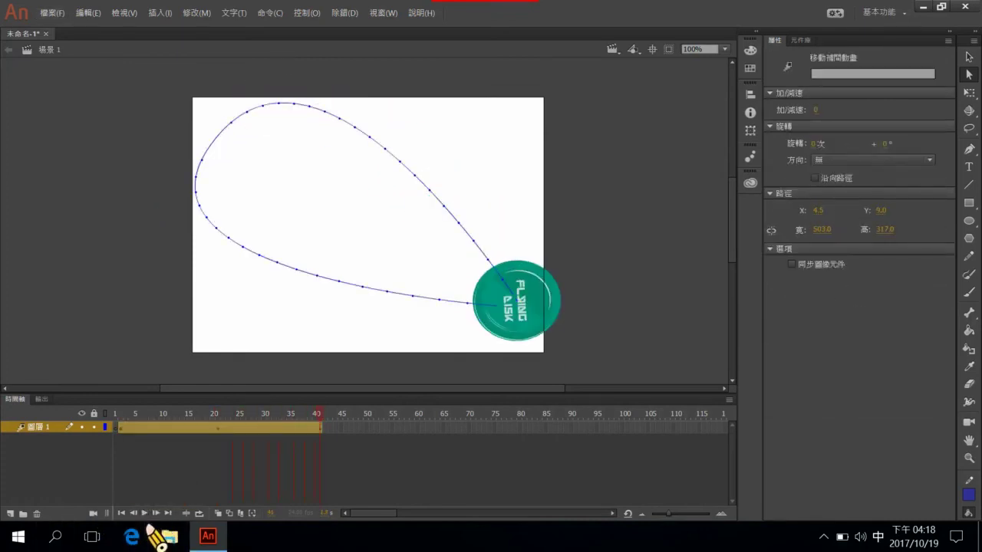
{"action": "left_click", "coordinate": [145, 513]}
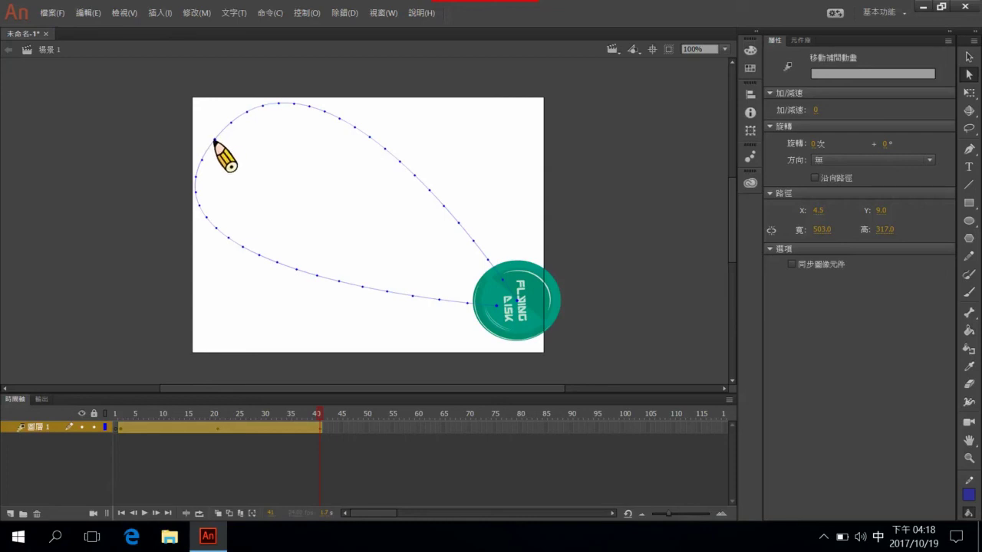
Step: Adjust the upper-left path anchor's handles independently, aiming the lower one almost straight down and the upper one up and to the right
{"action": "left_click", "coordinate": [215, 139]}
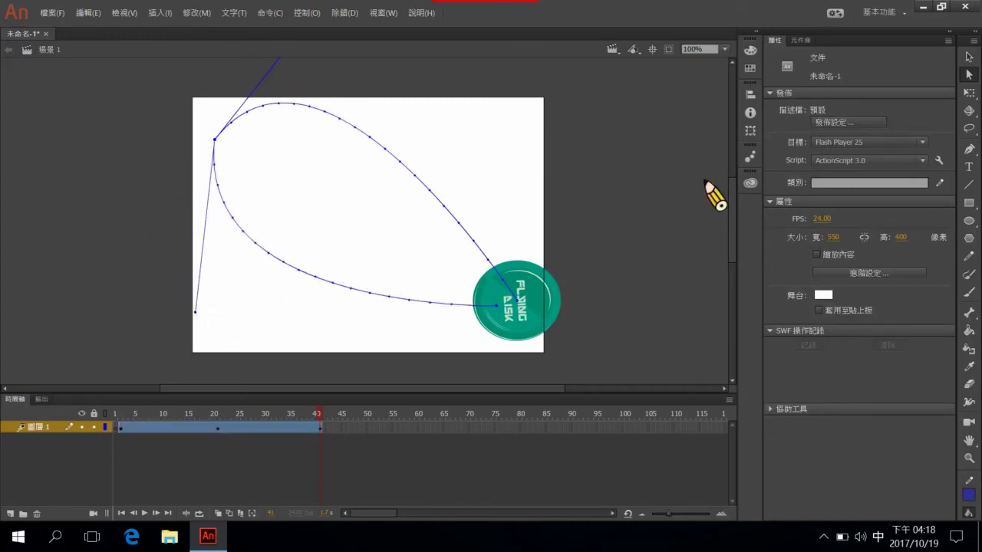
{"action": "scroll", "coordinate": [734, 216], "scroll_direction": "up", "scroll_amount": 3}
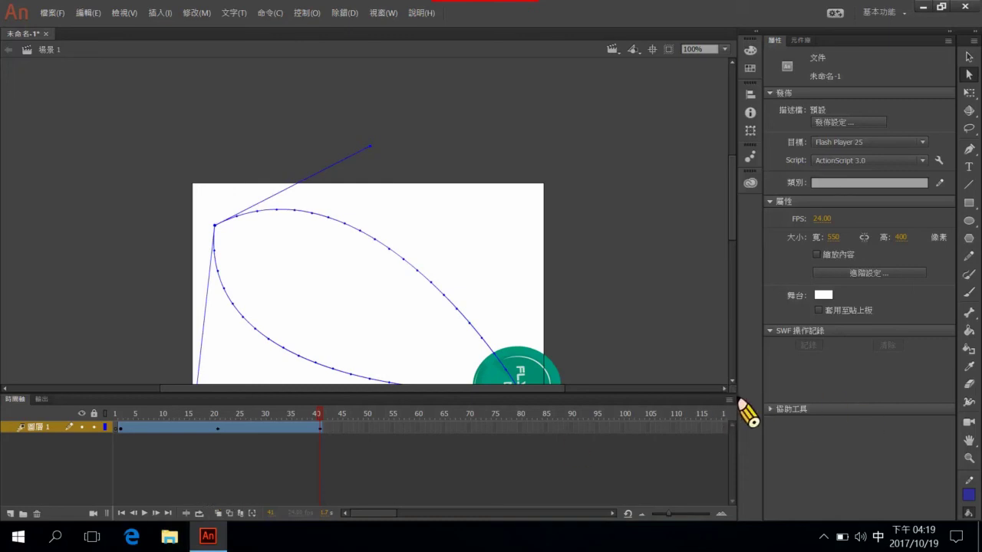
Step: Switch to the 學生作品 folder and view the first two students' 4-7移動補間動畫-3D旋轉飛盤 SWF files, dismissing the password manager pop-up
{"action": "scroll", "coordinate": [736, 384], "scroll_direction": "down", "scroll_amount": 2}
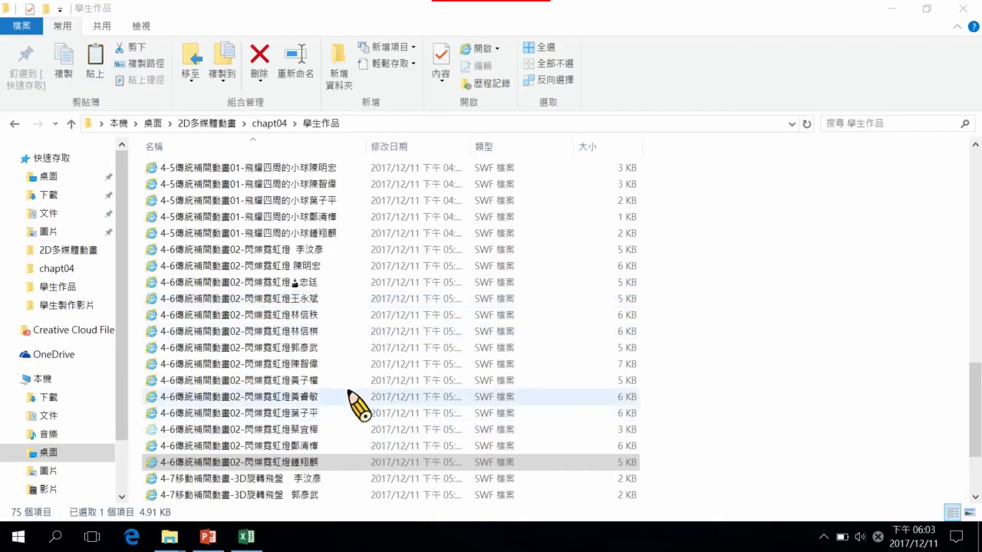
{"action": "scroll", "coordinate": [358, 404], "scroll_direction": "down", "scroll_amount": 2}
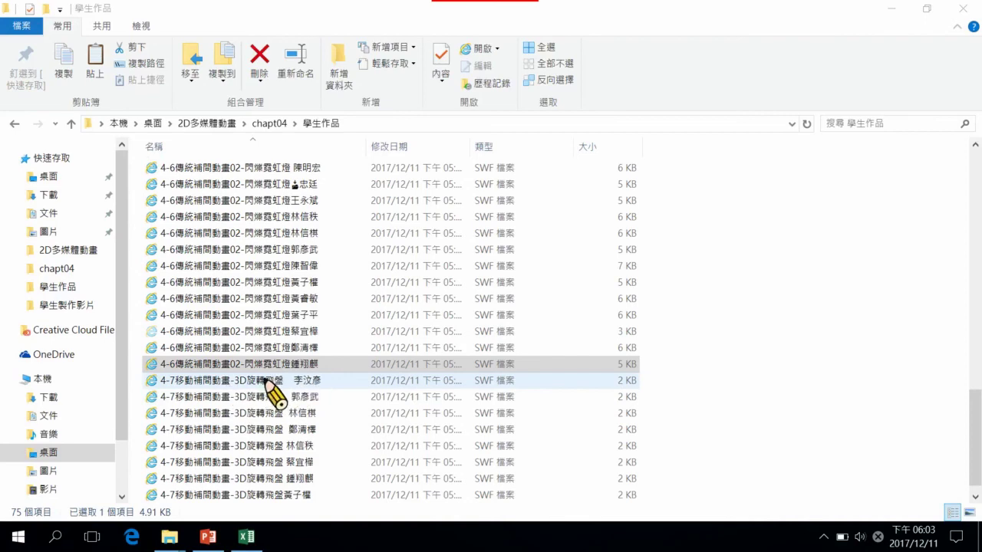
{"action": "double_click", "coordinate": [266, 380]}
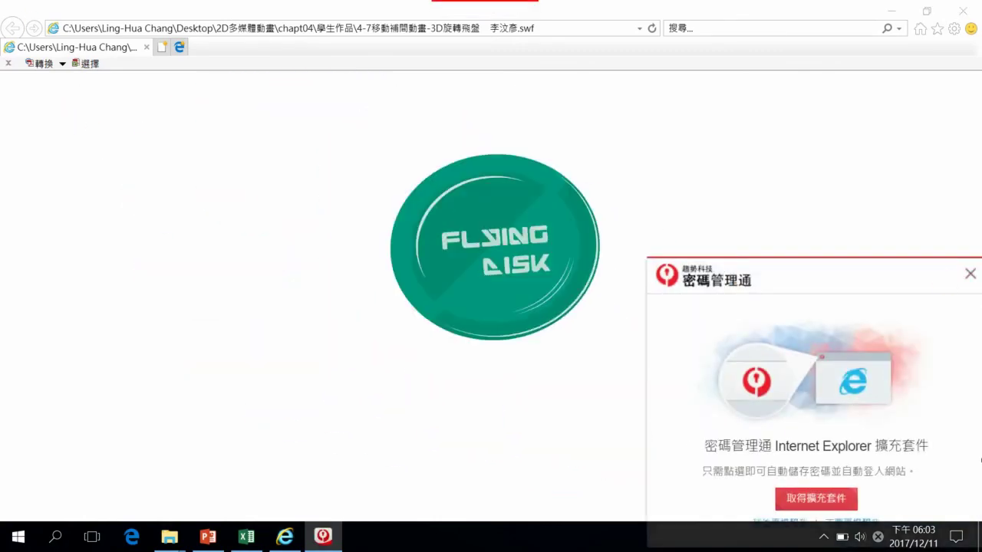
{"action": "left_click", "coordinate": [970, 274]}
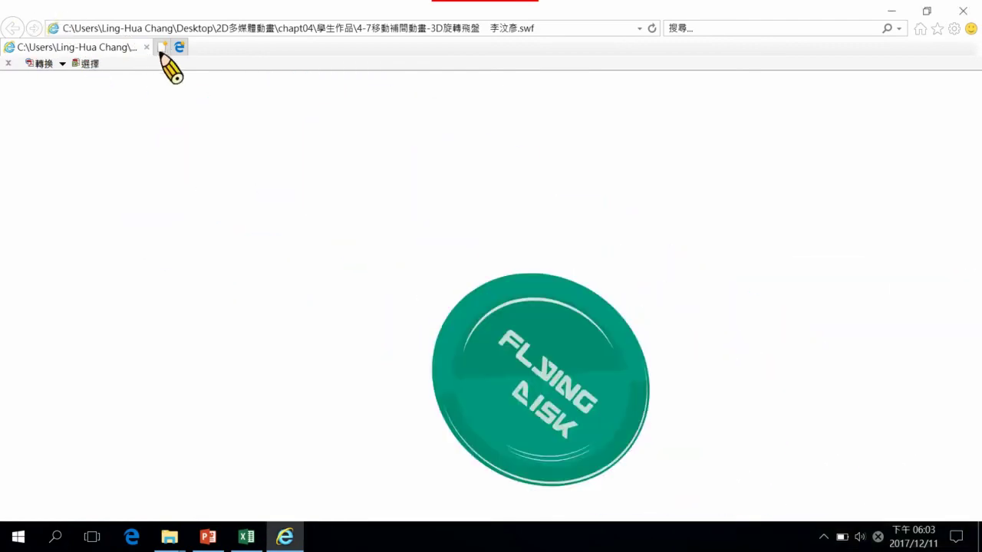
{"action": "left_click", "coordinate": [147, 48]}
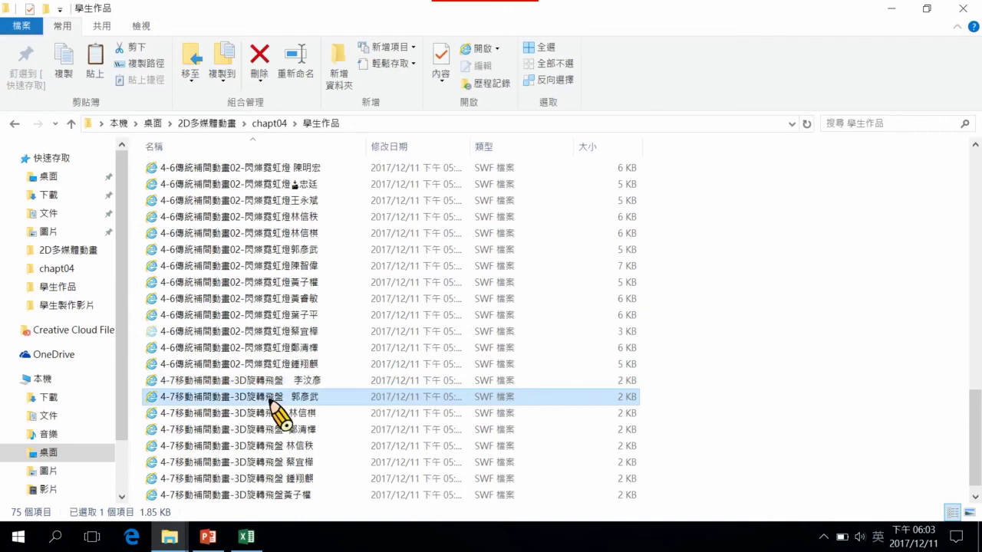
{"action": "double_click", "coordinate": [270, 397]}
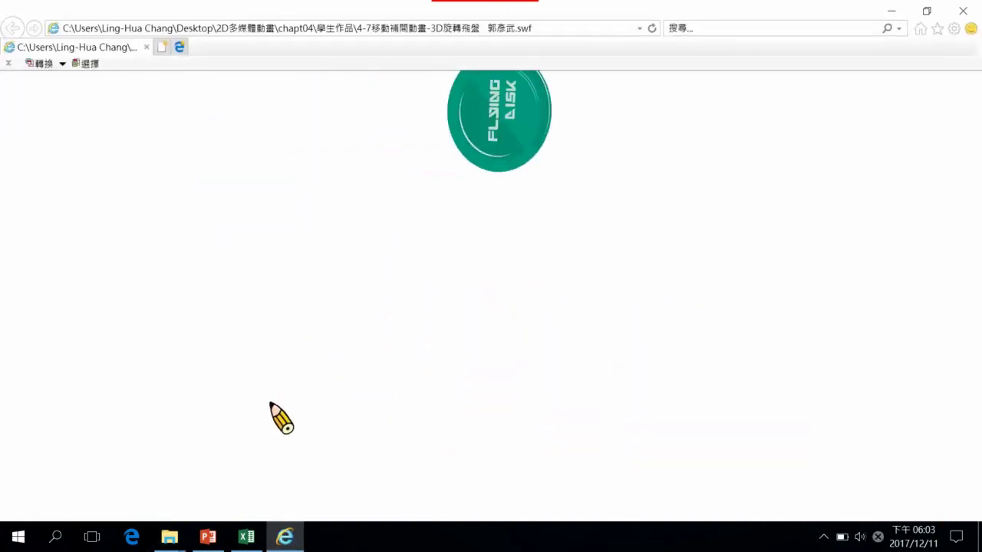